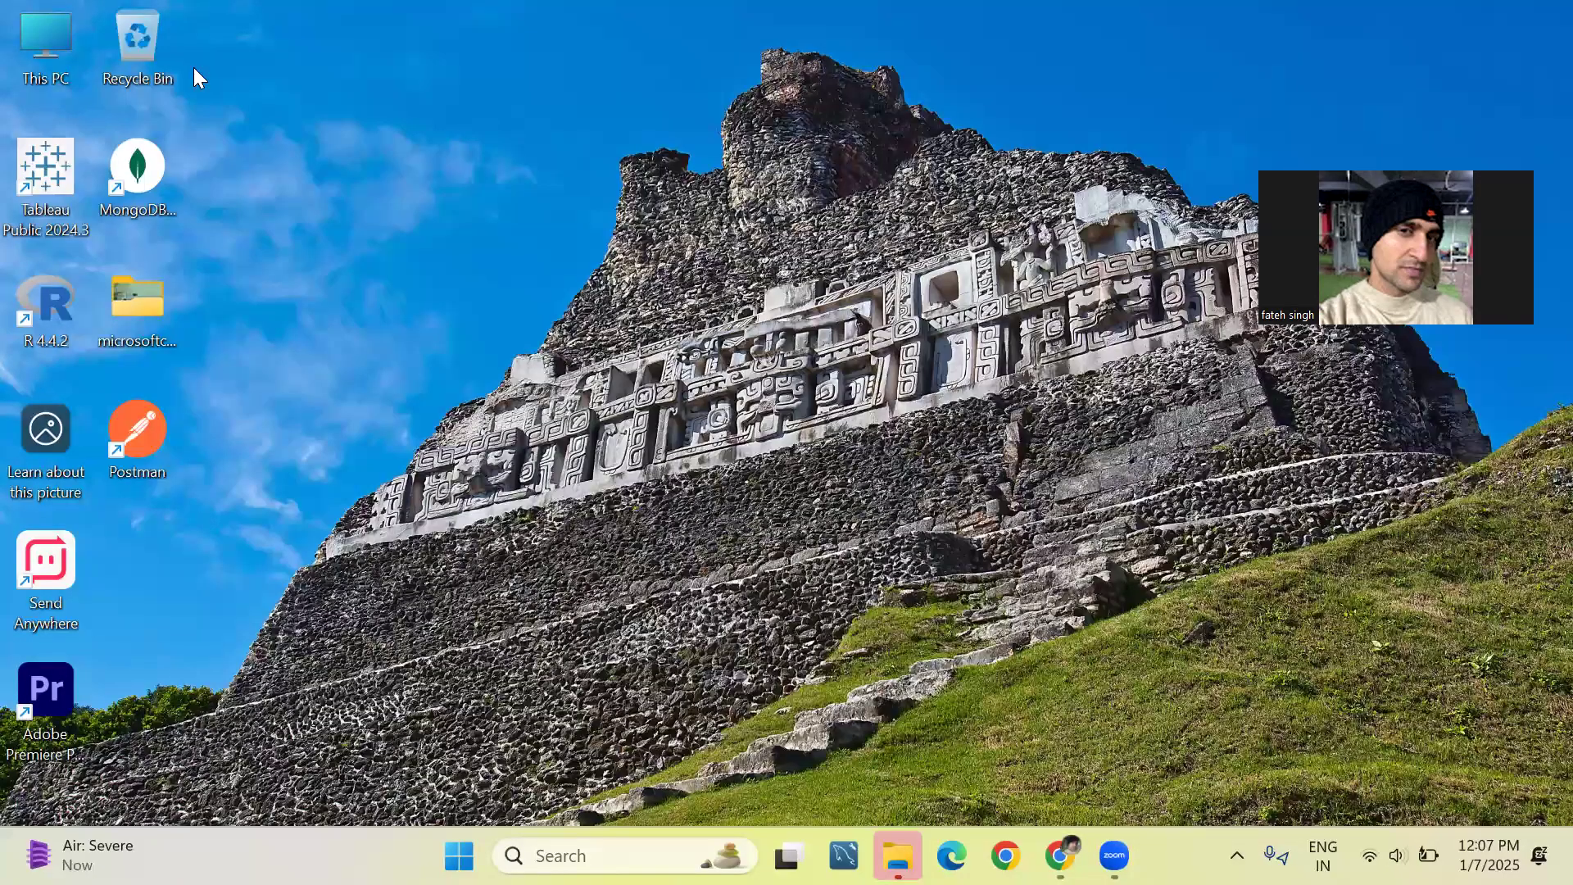
Browse in File Explorer from the Classes (D:) drive through CLASSES, 10- Data Analytics and 1. Excel to the Exercises folder.
key(super+e)
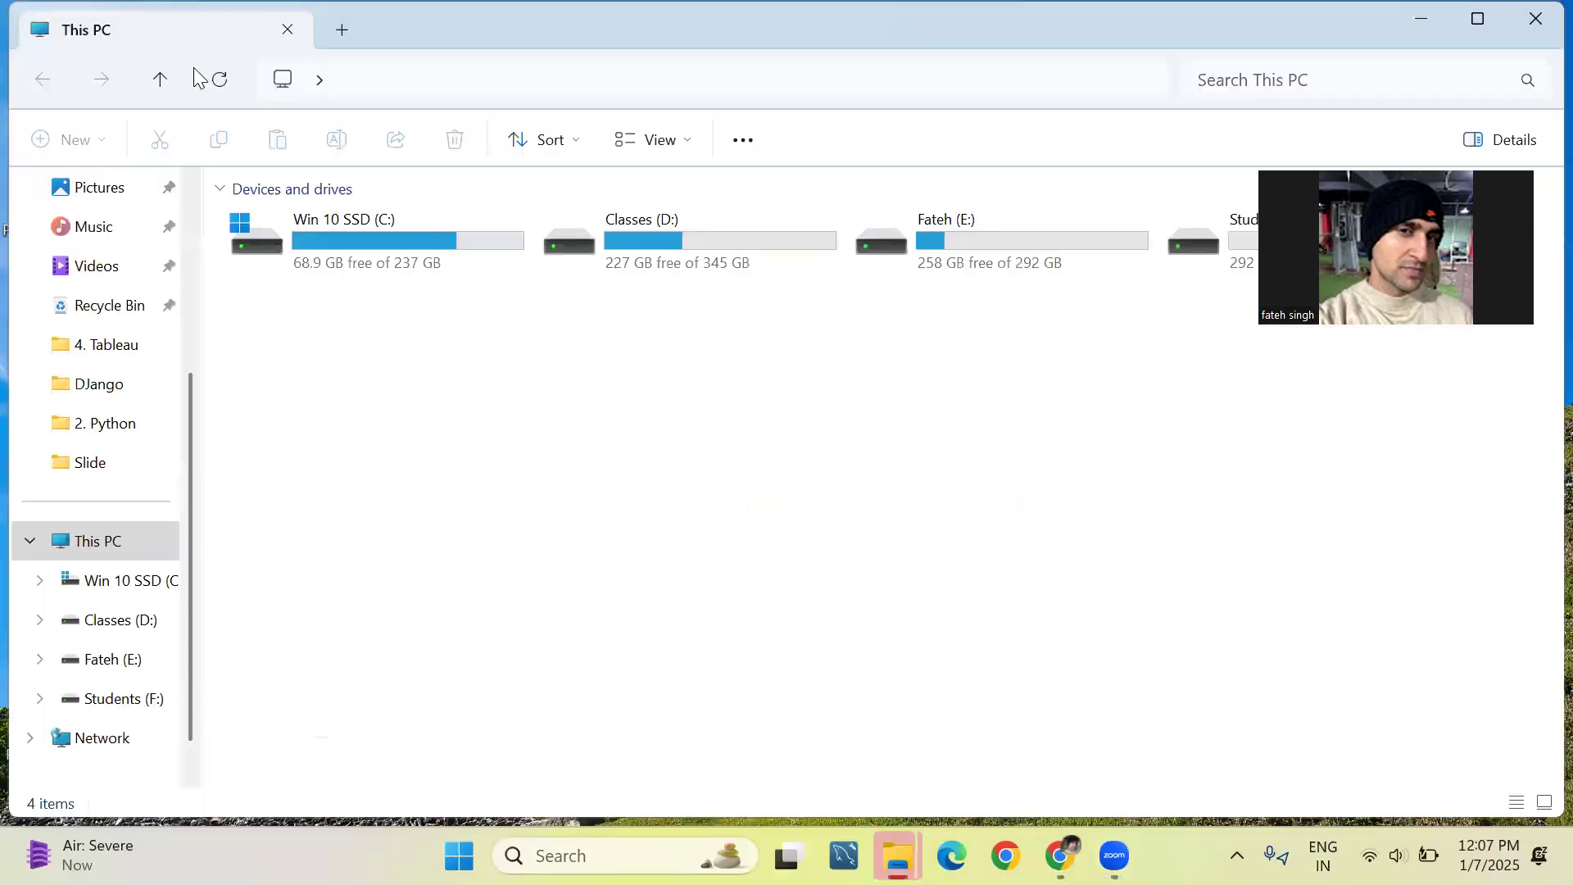
double_click(613, 242)
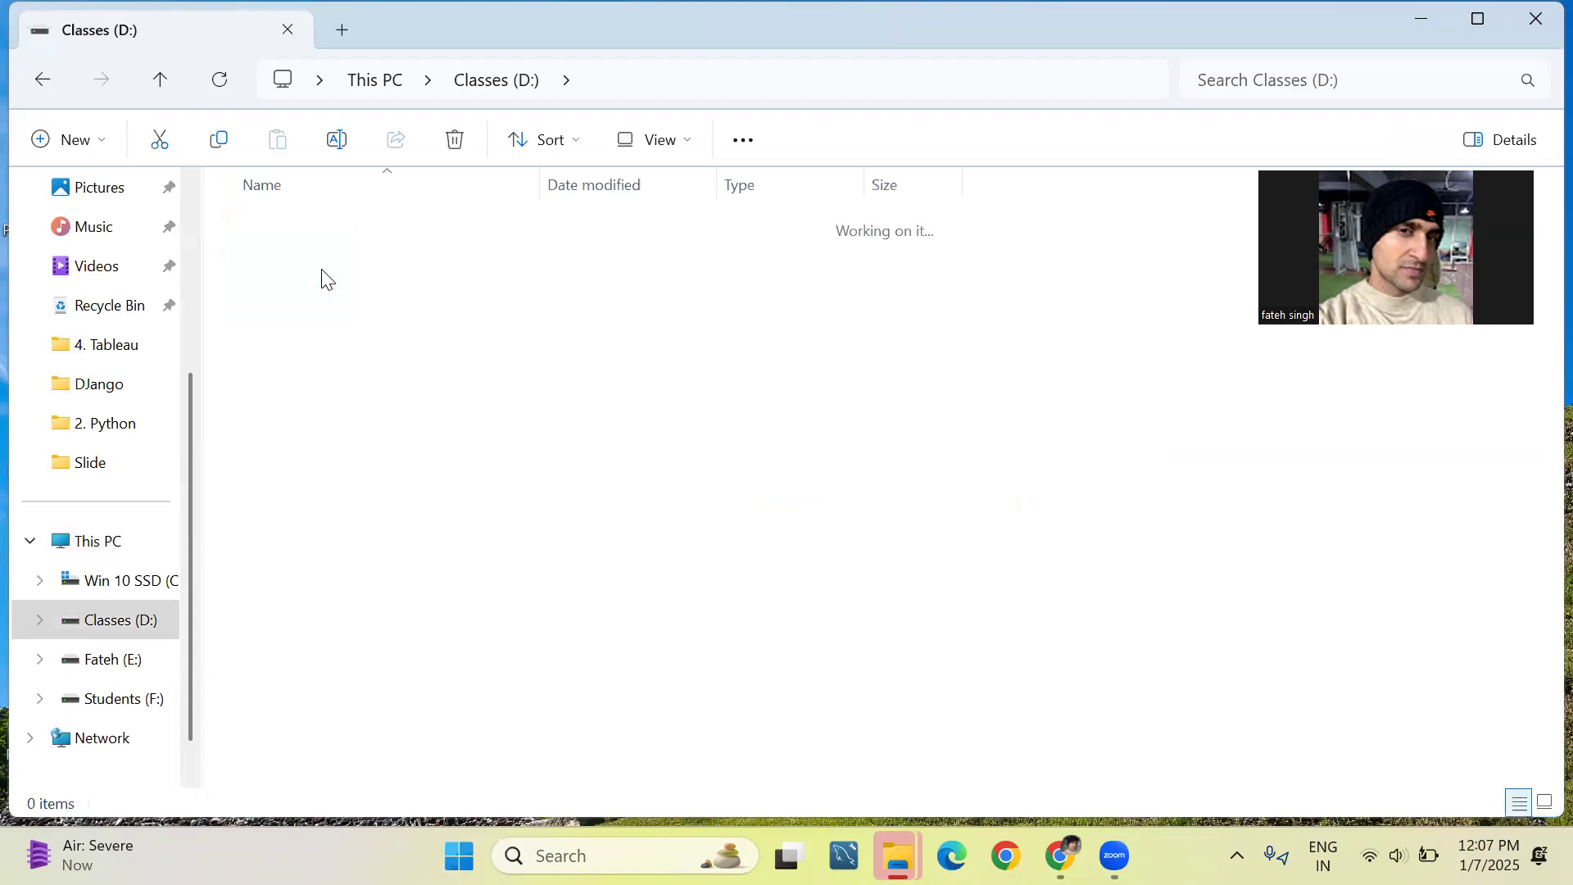
double_click(334, 223)
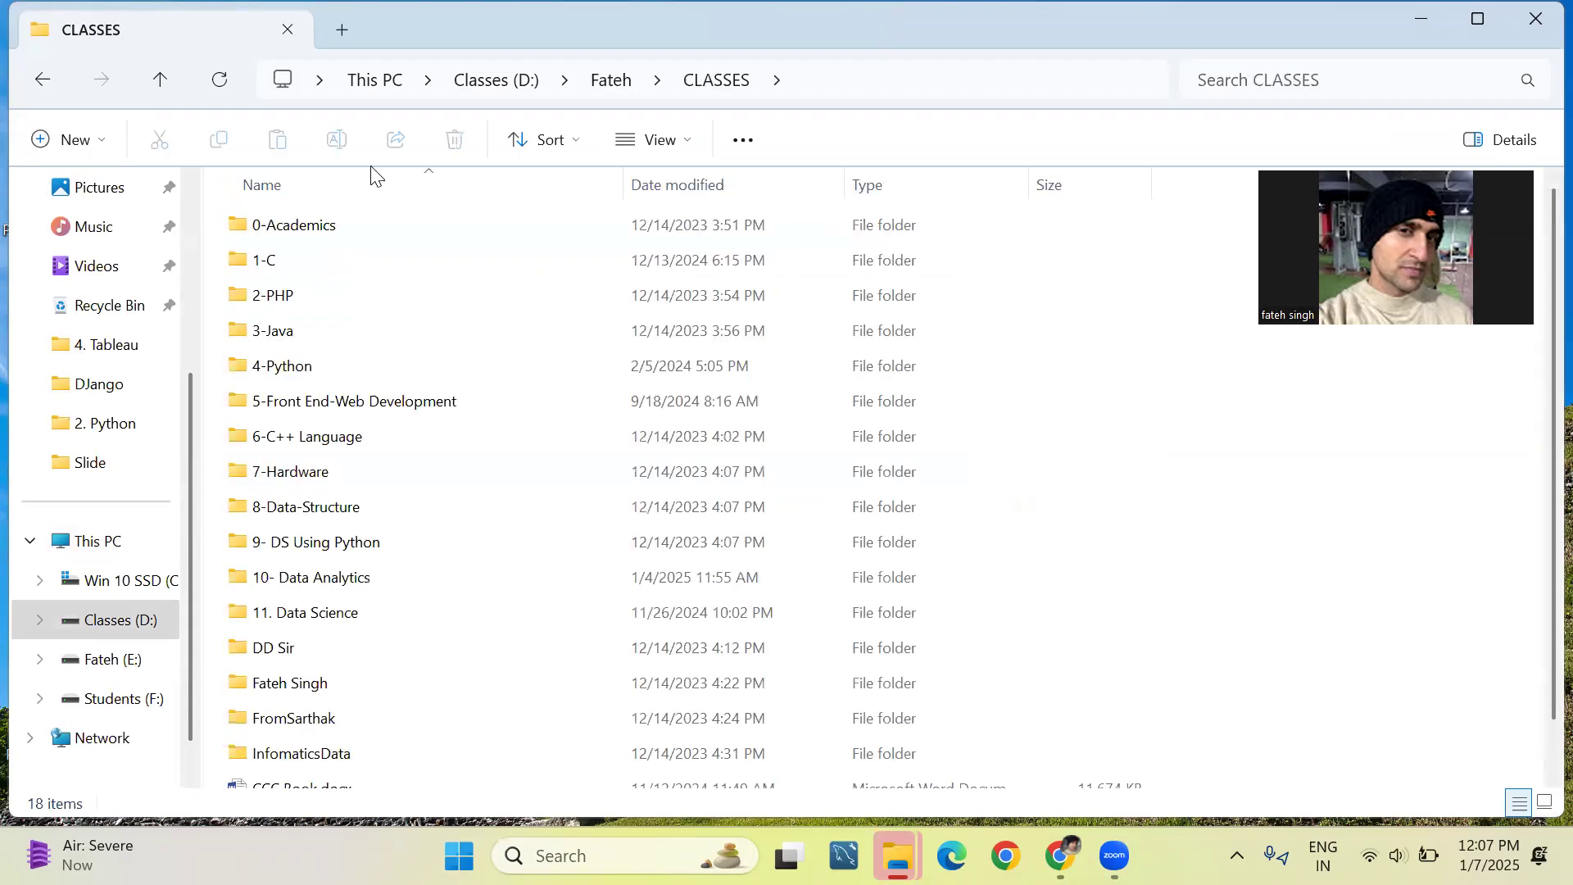
double_click(335, 587)
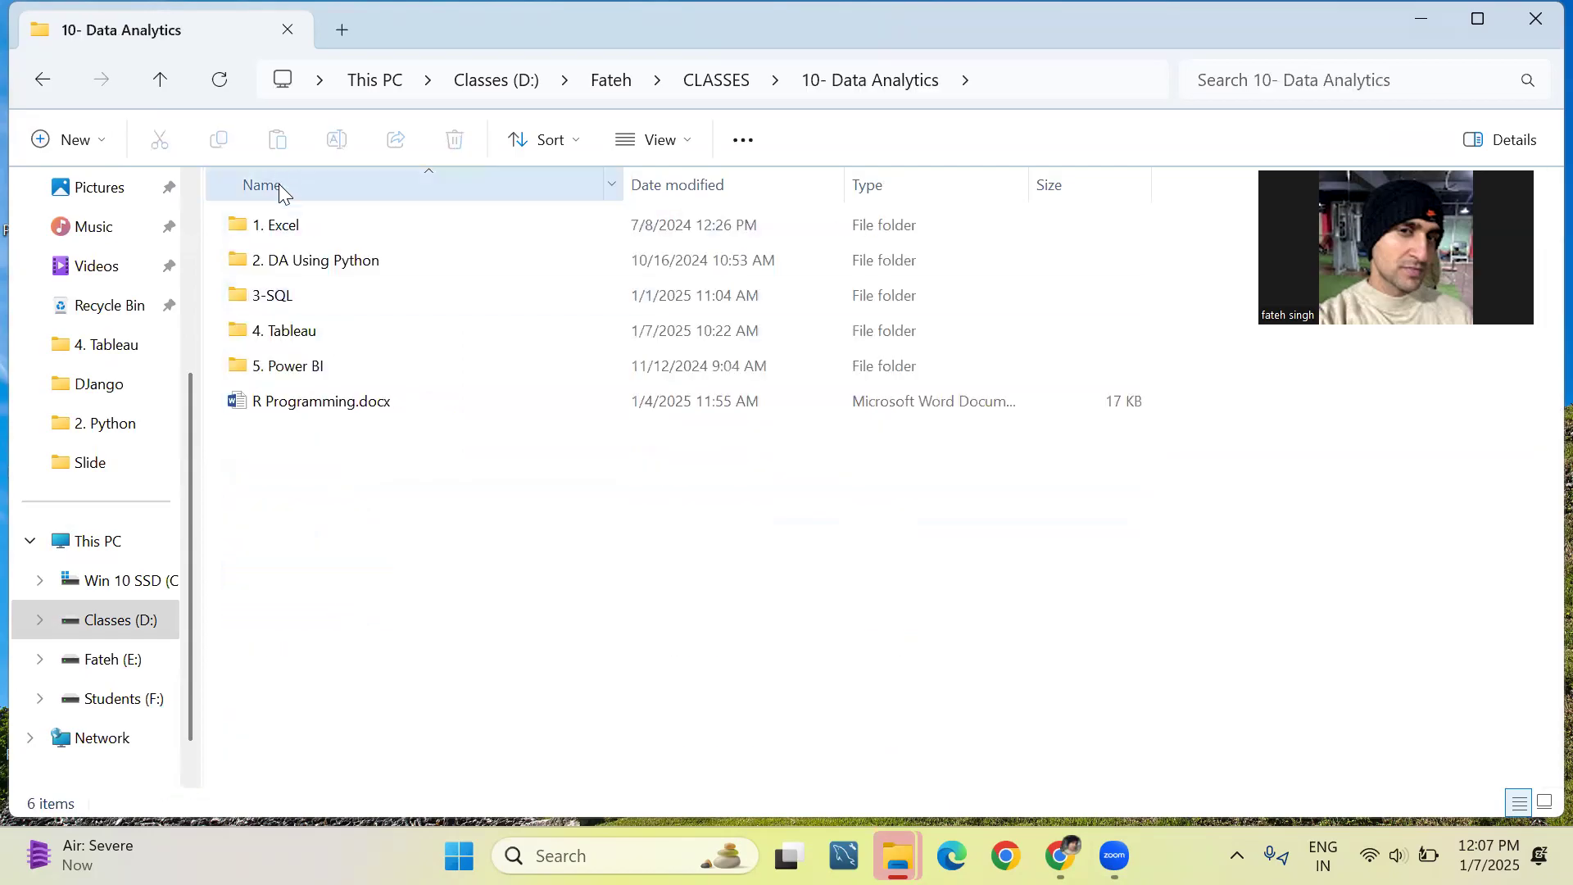
double_click(287, 225)
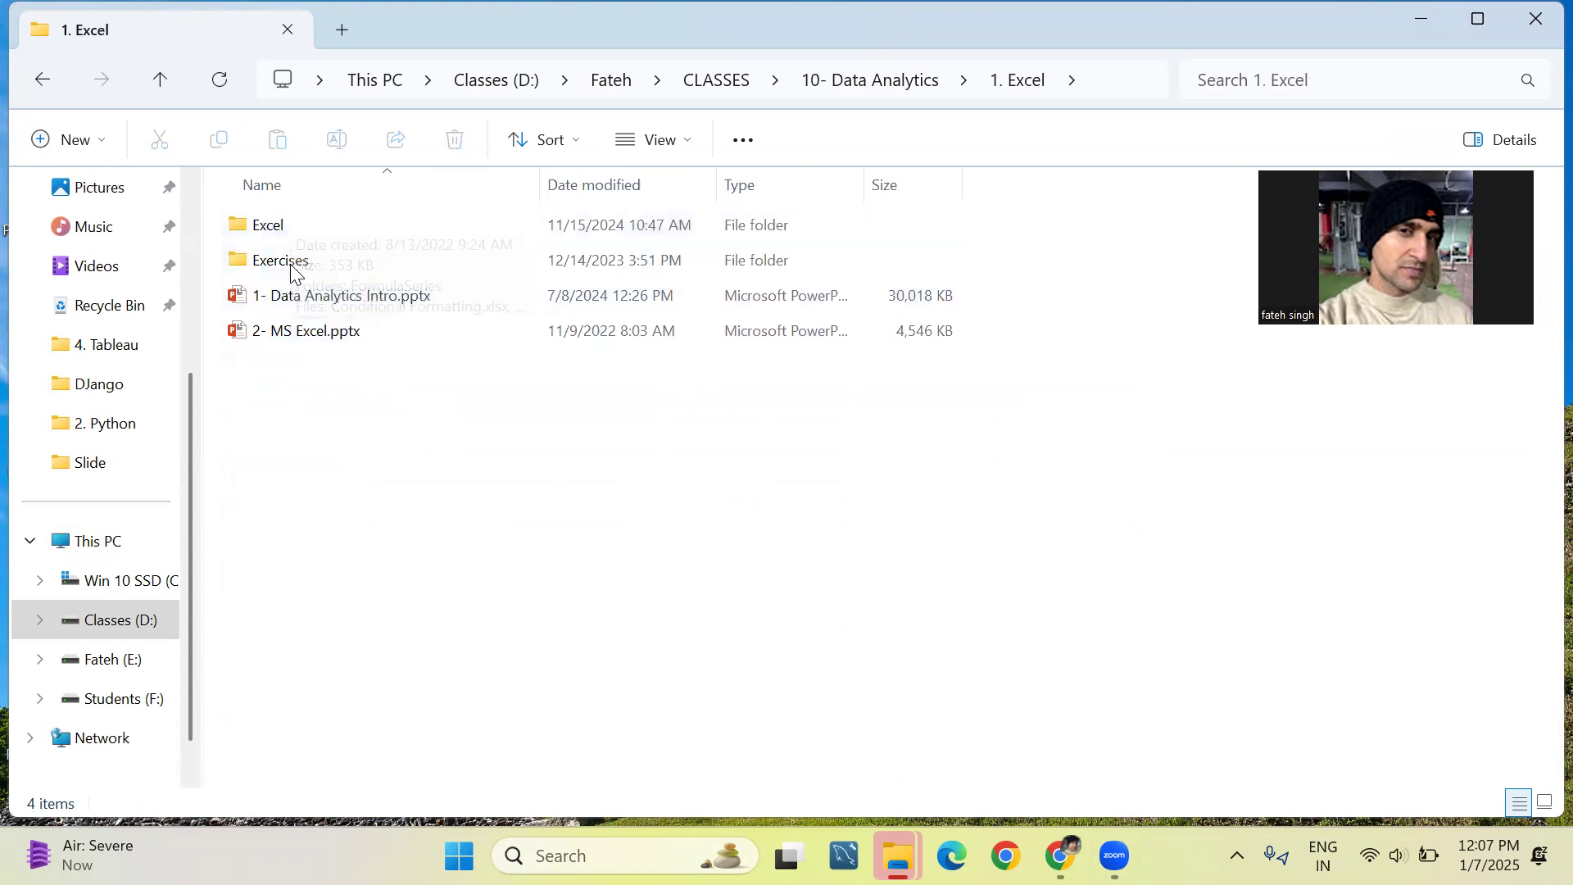
double_click(293, 258)
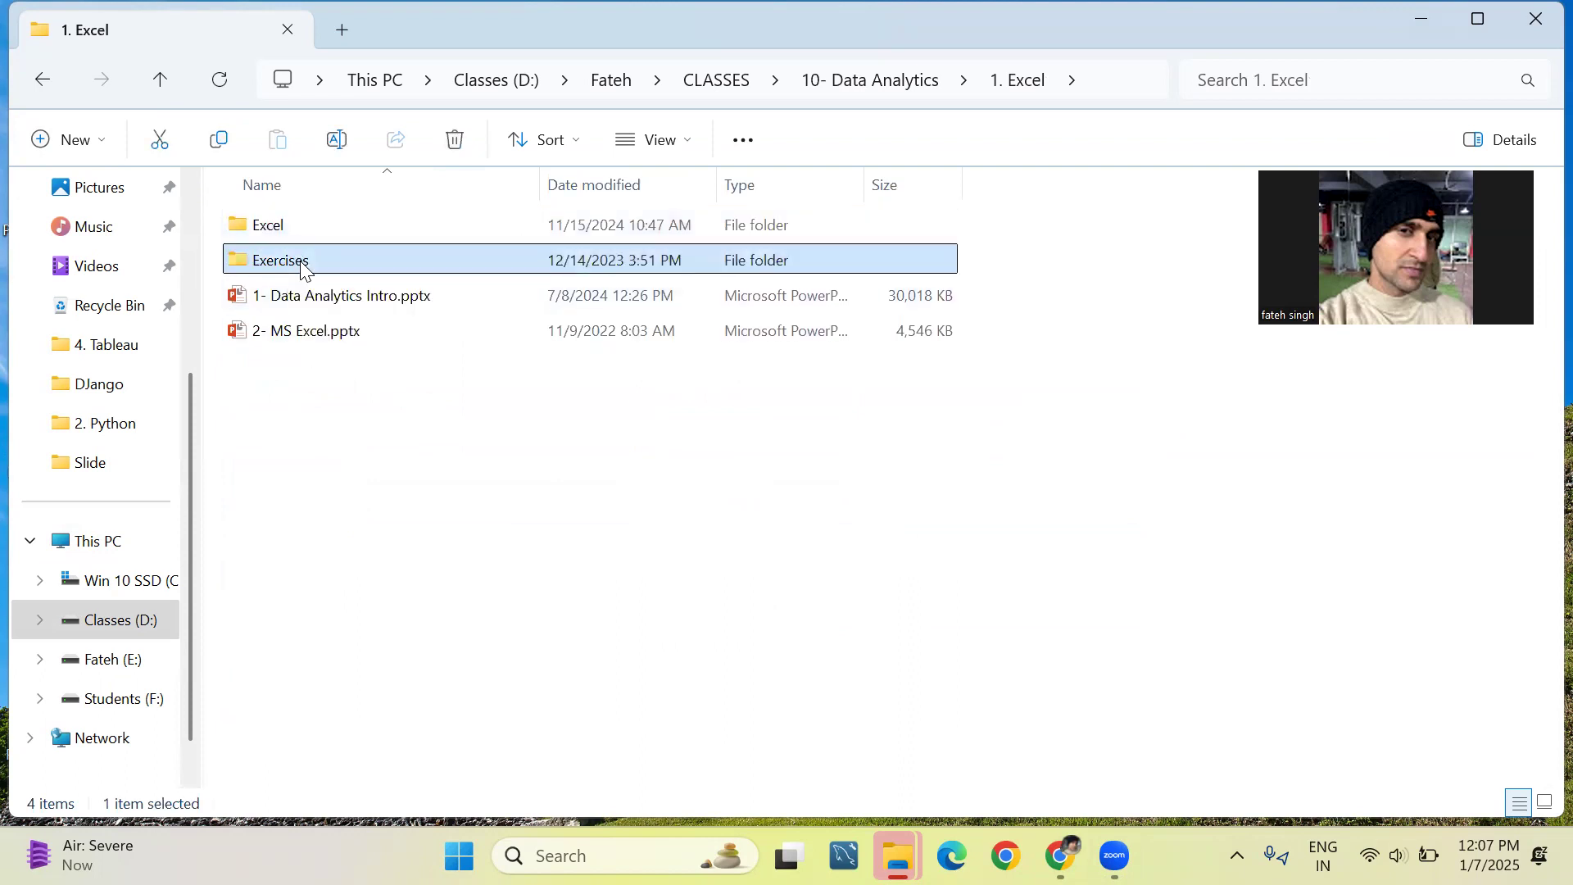
Look in the Advanced folder for the Data Validation document and return to the Exercises folder.
double_click(311, 235)
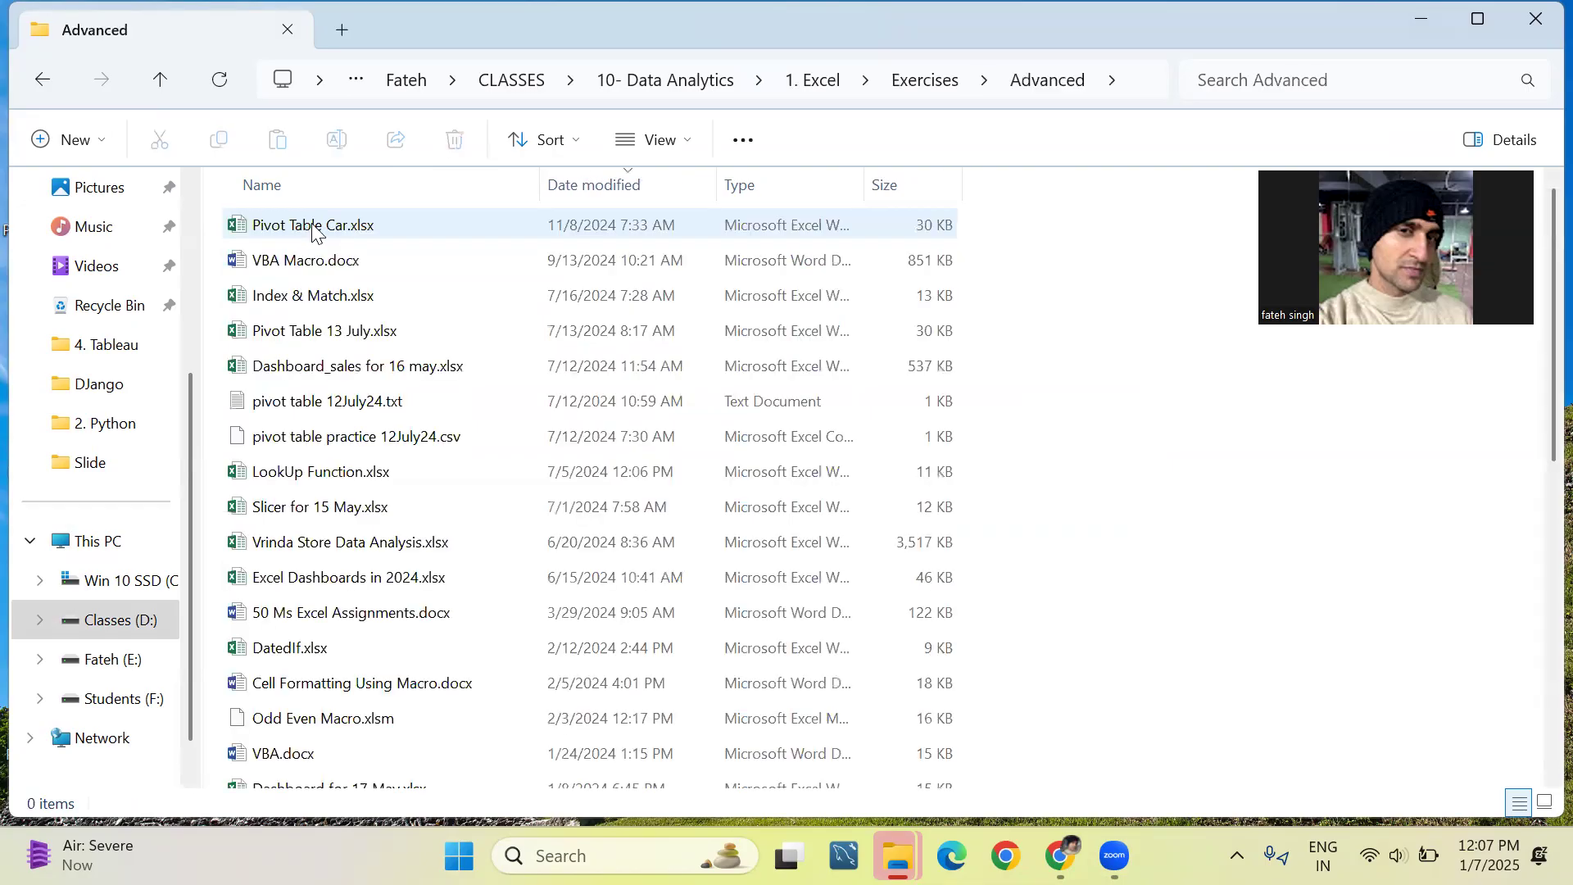
key(d)
key(d)
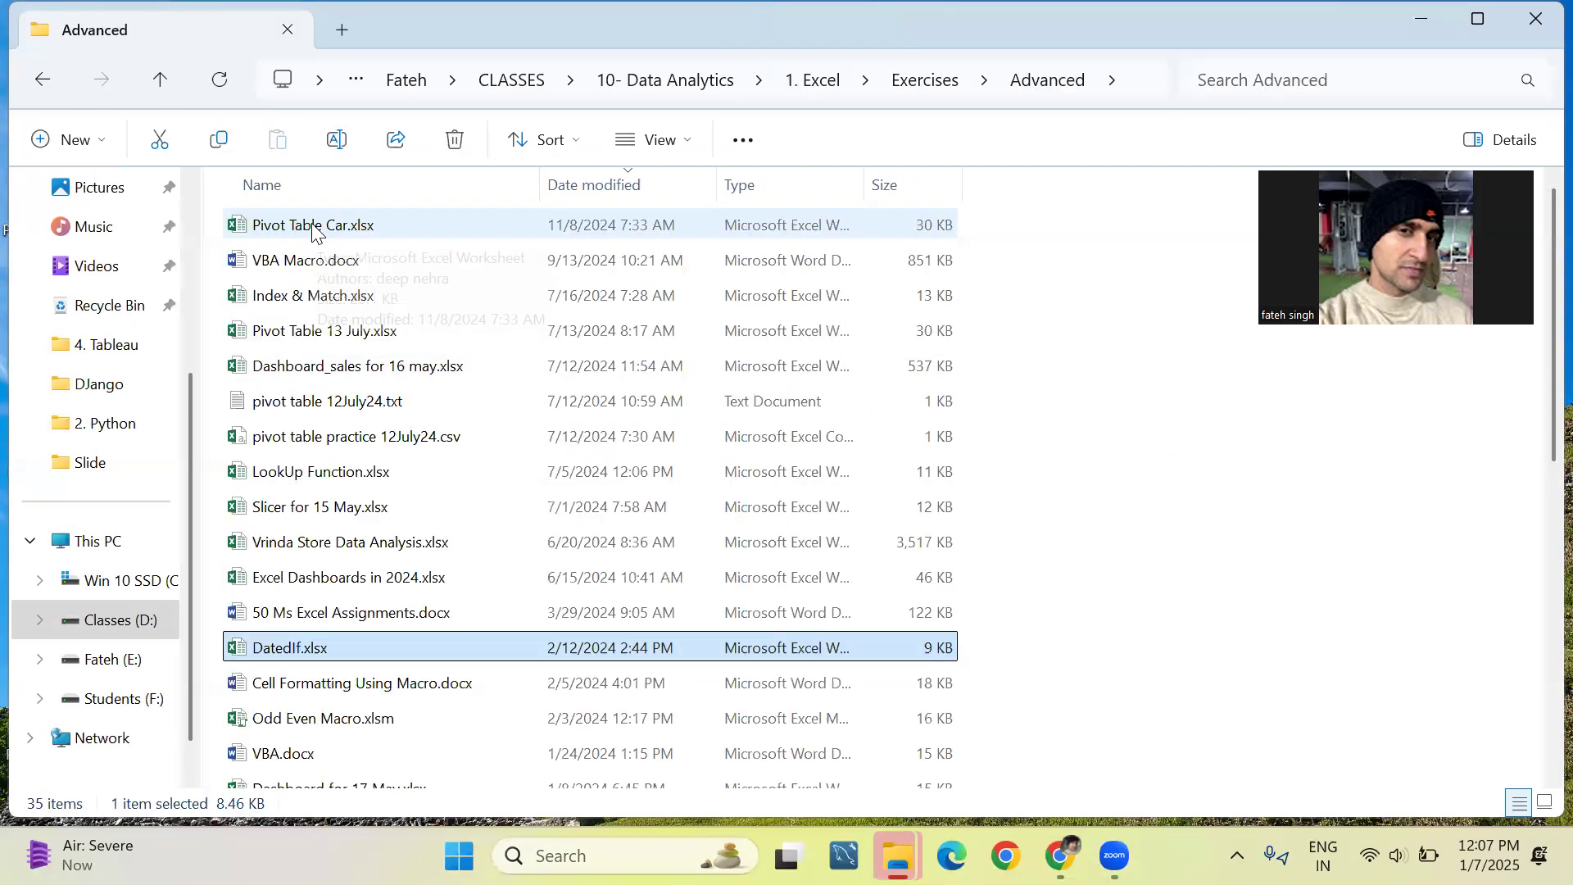
key(a)
key(BackSpace)
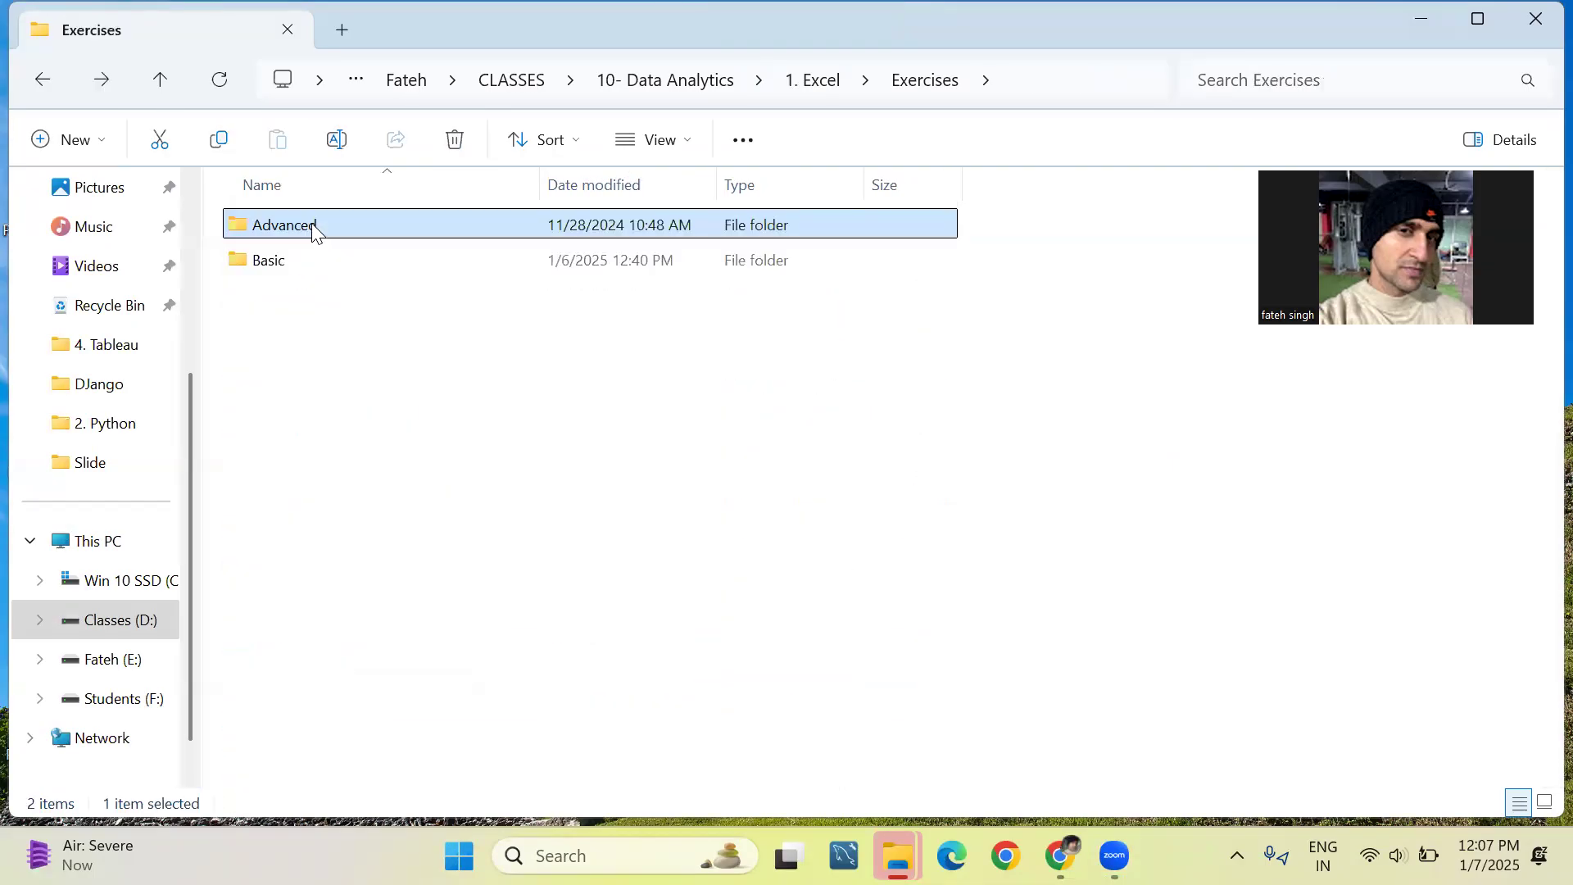
Open Data Validation.docx from the Basic exercises folder in Word and dismiss the Office activation notice.
key(b)
key(Return)
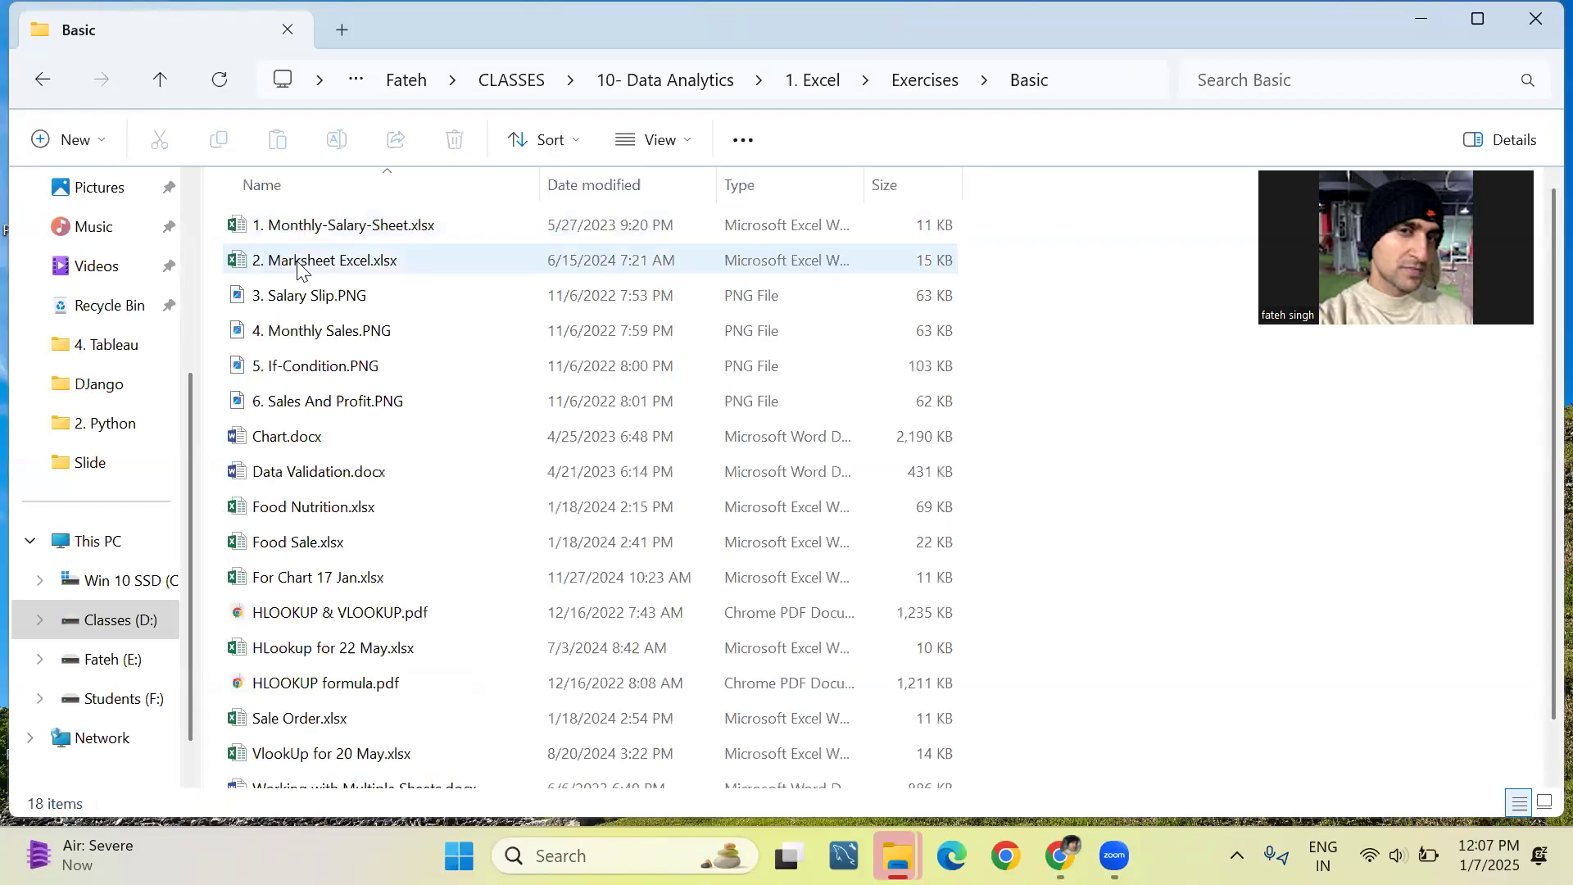
click(312, 287)
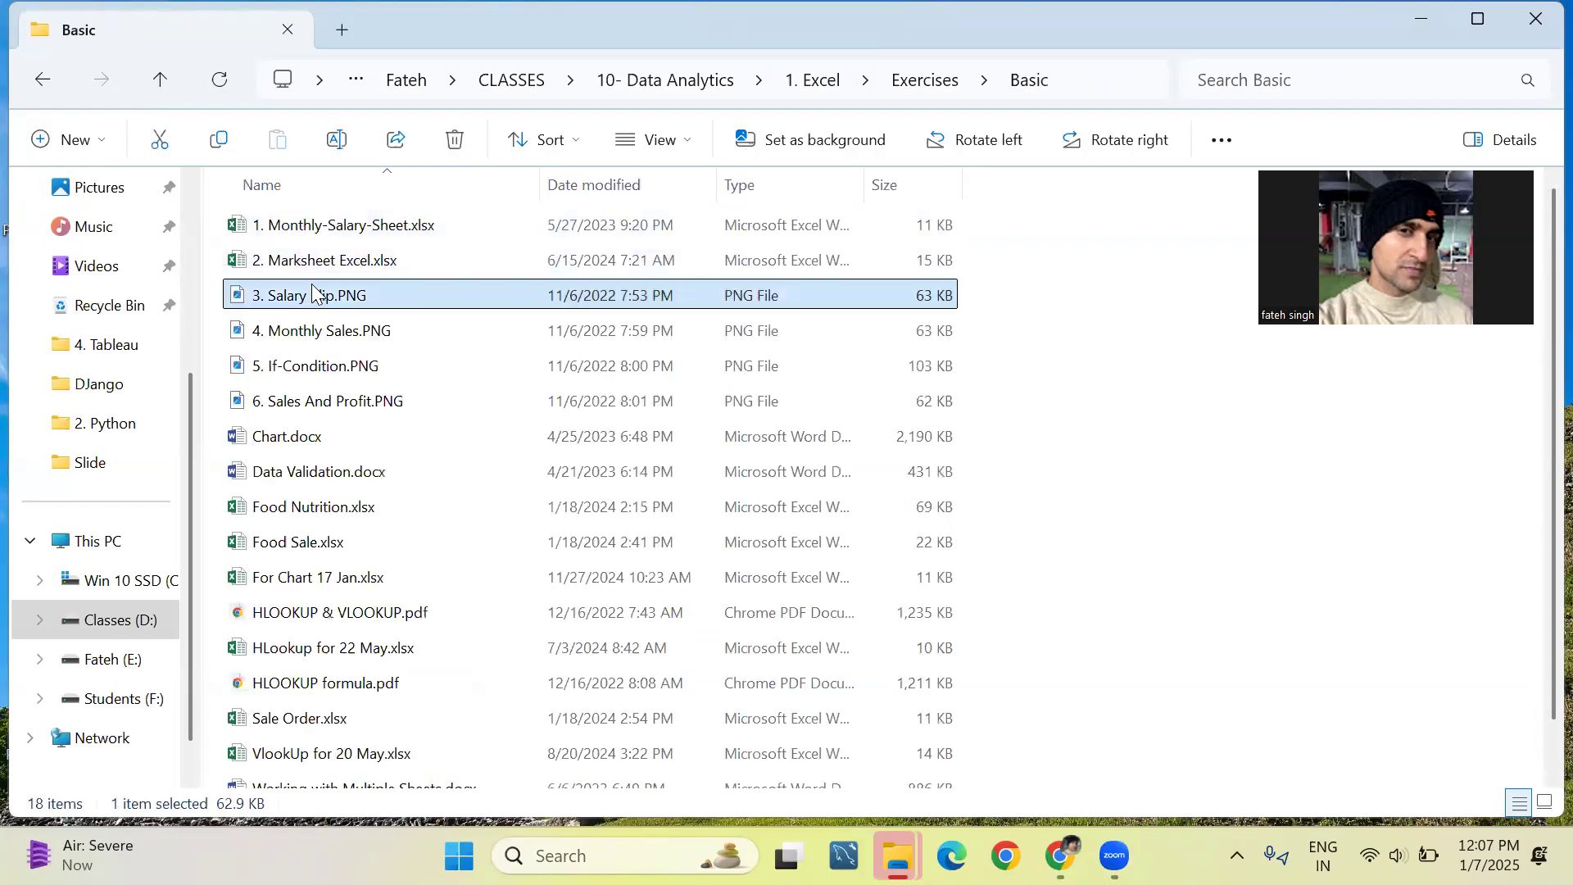
key(d)
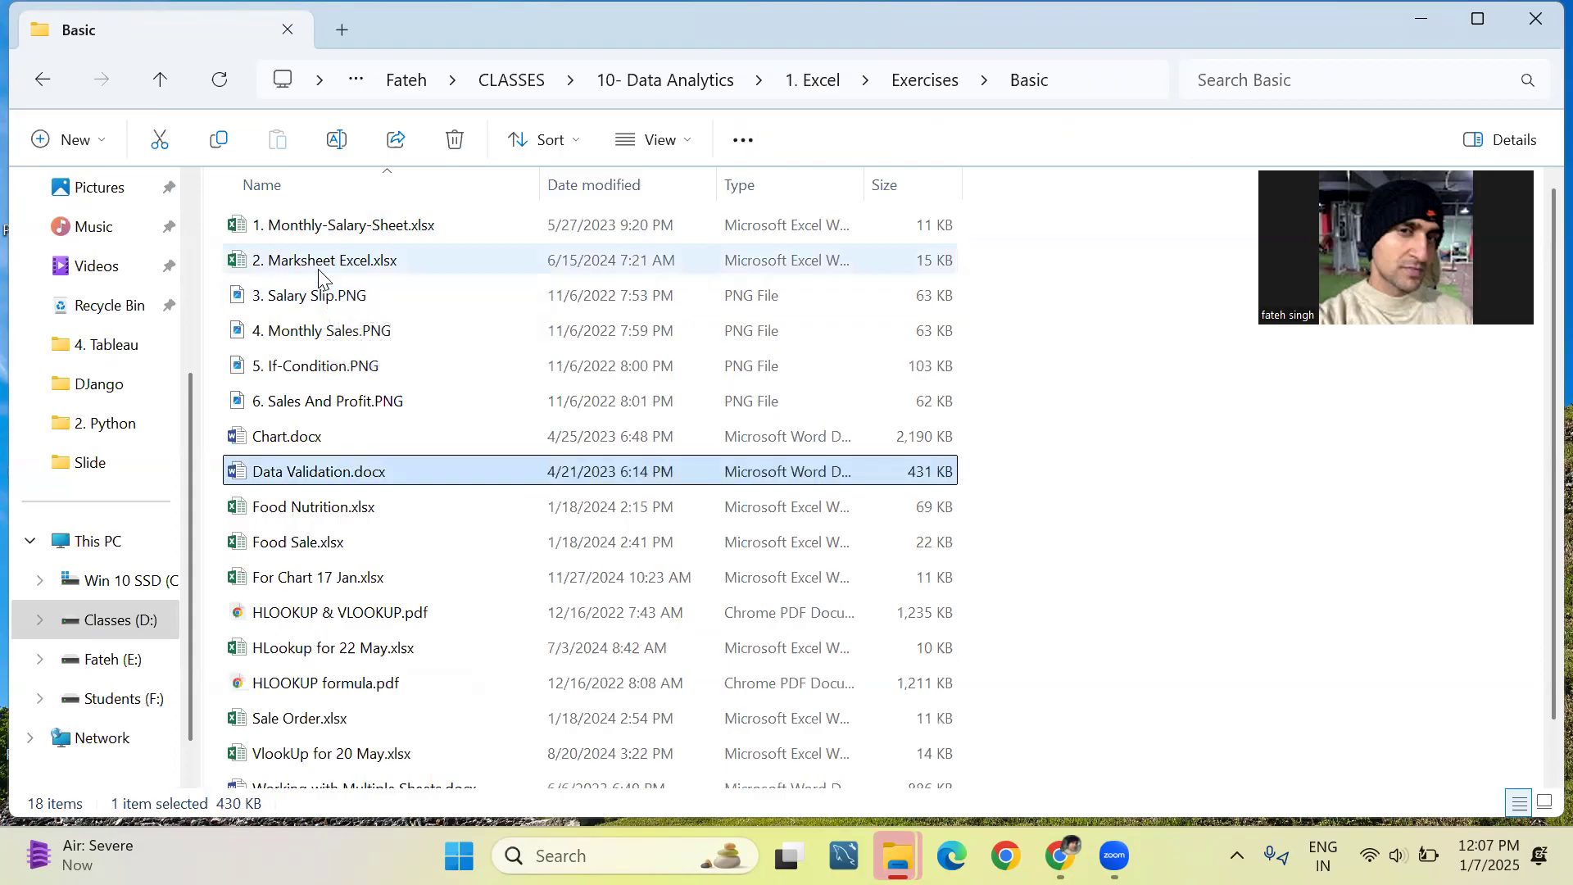
key(Return)
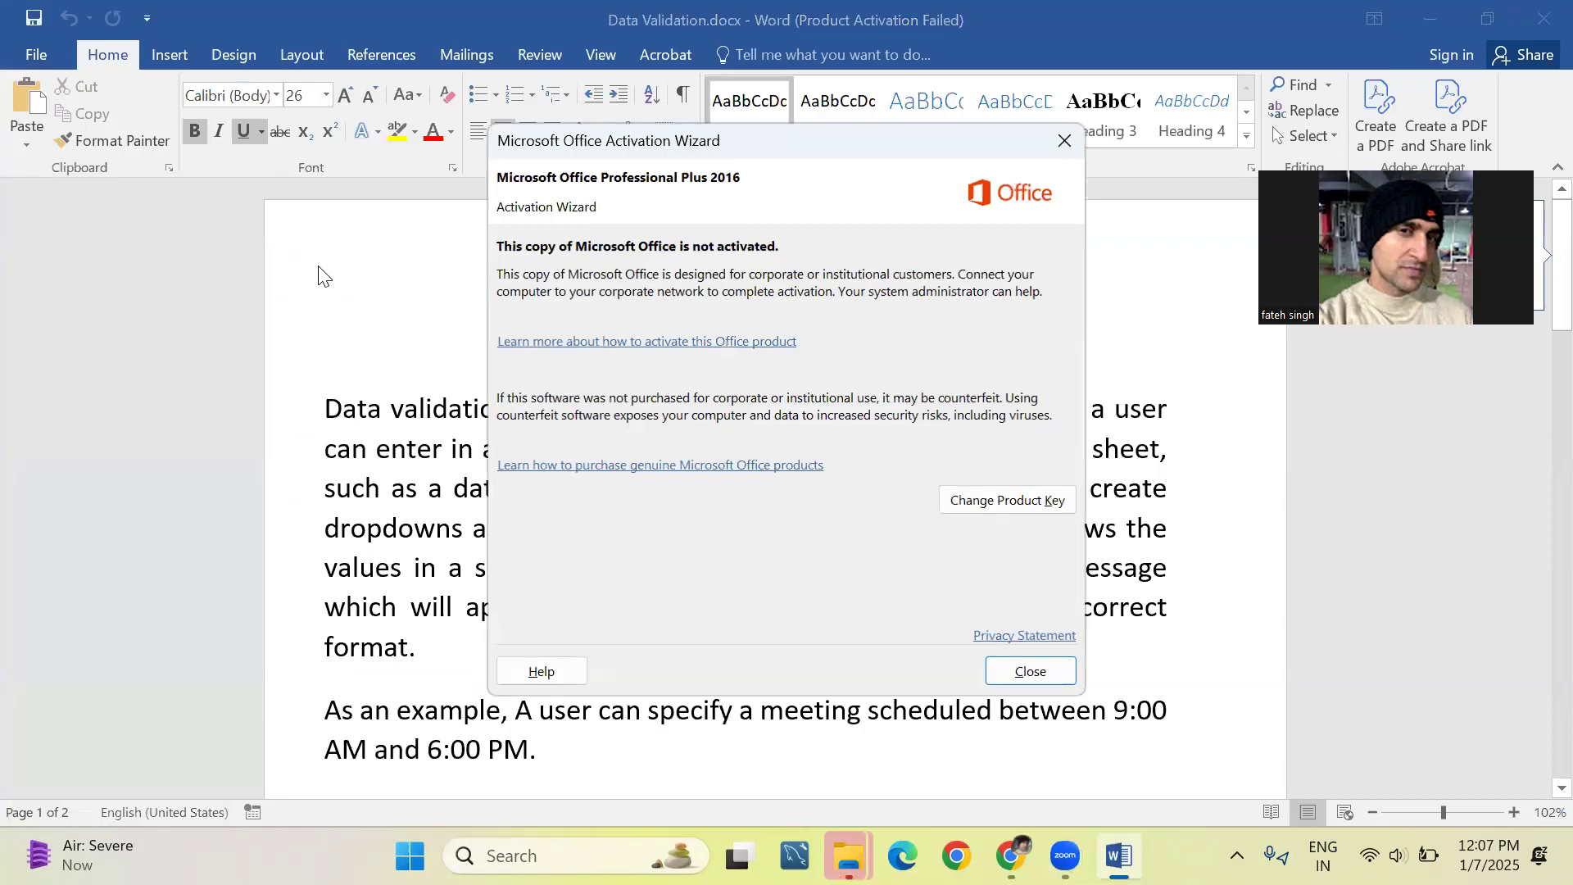
click(1002, 670)
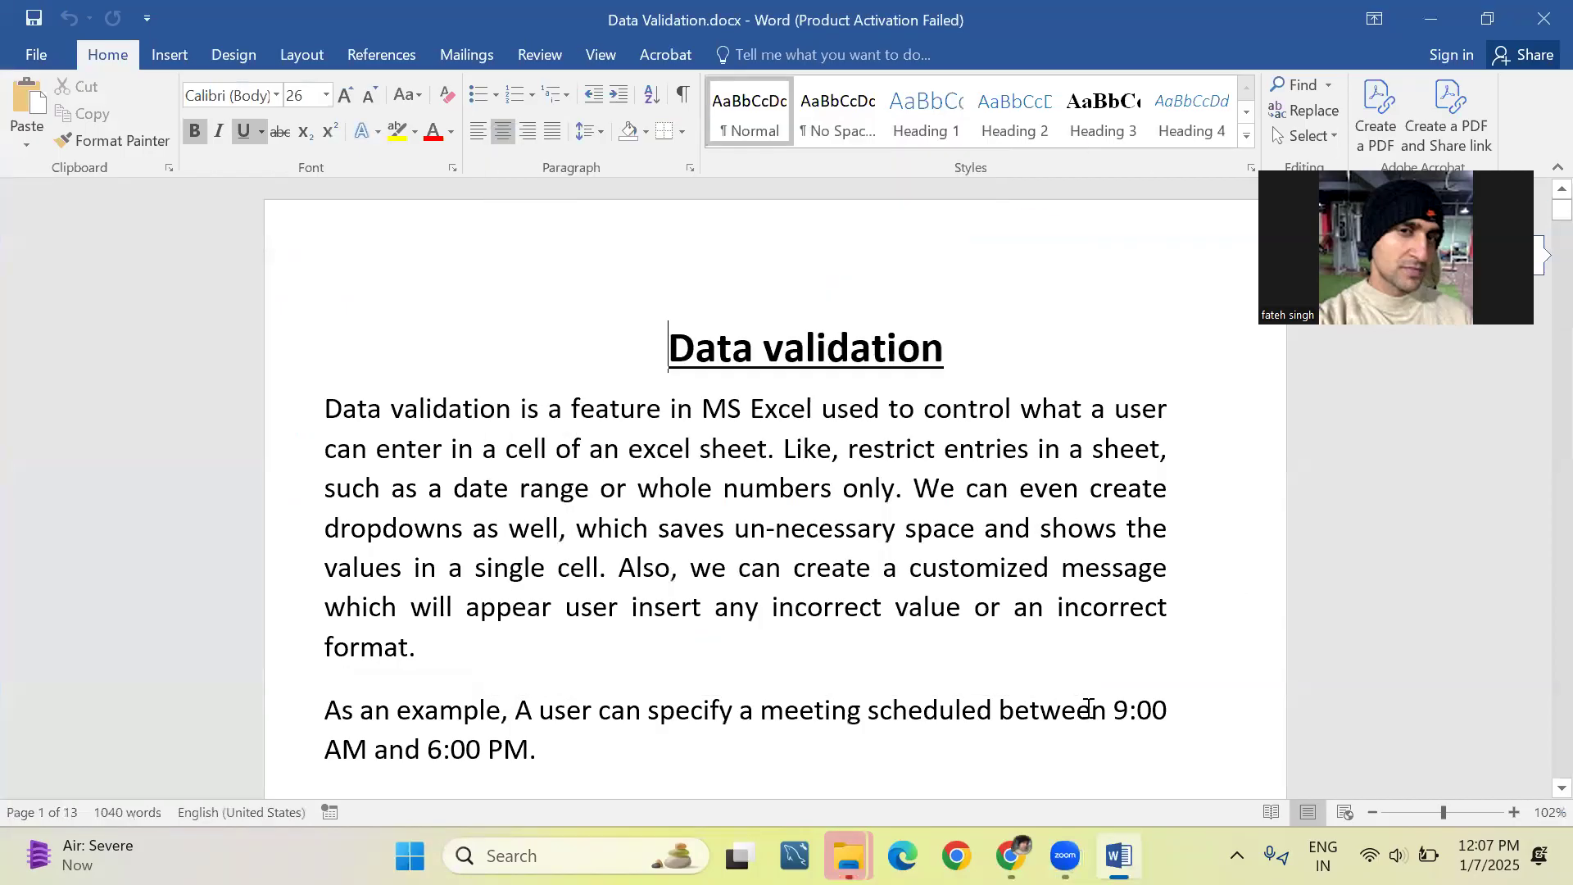
Launch Excel and create a blank workbook.
key(super)
text(excel)
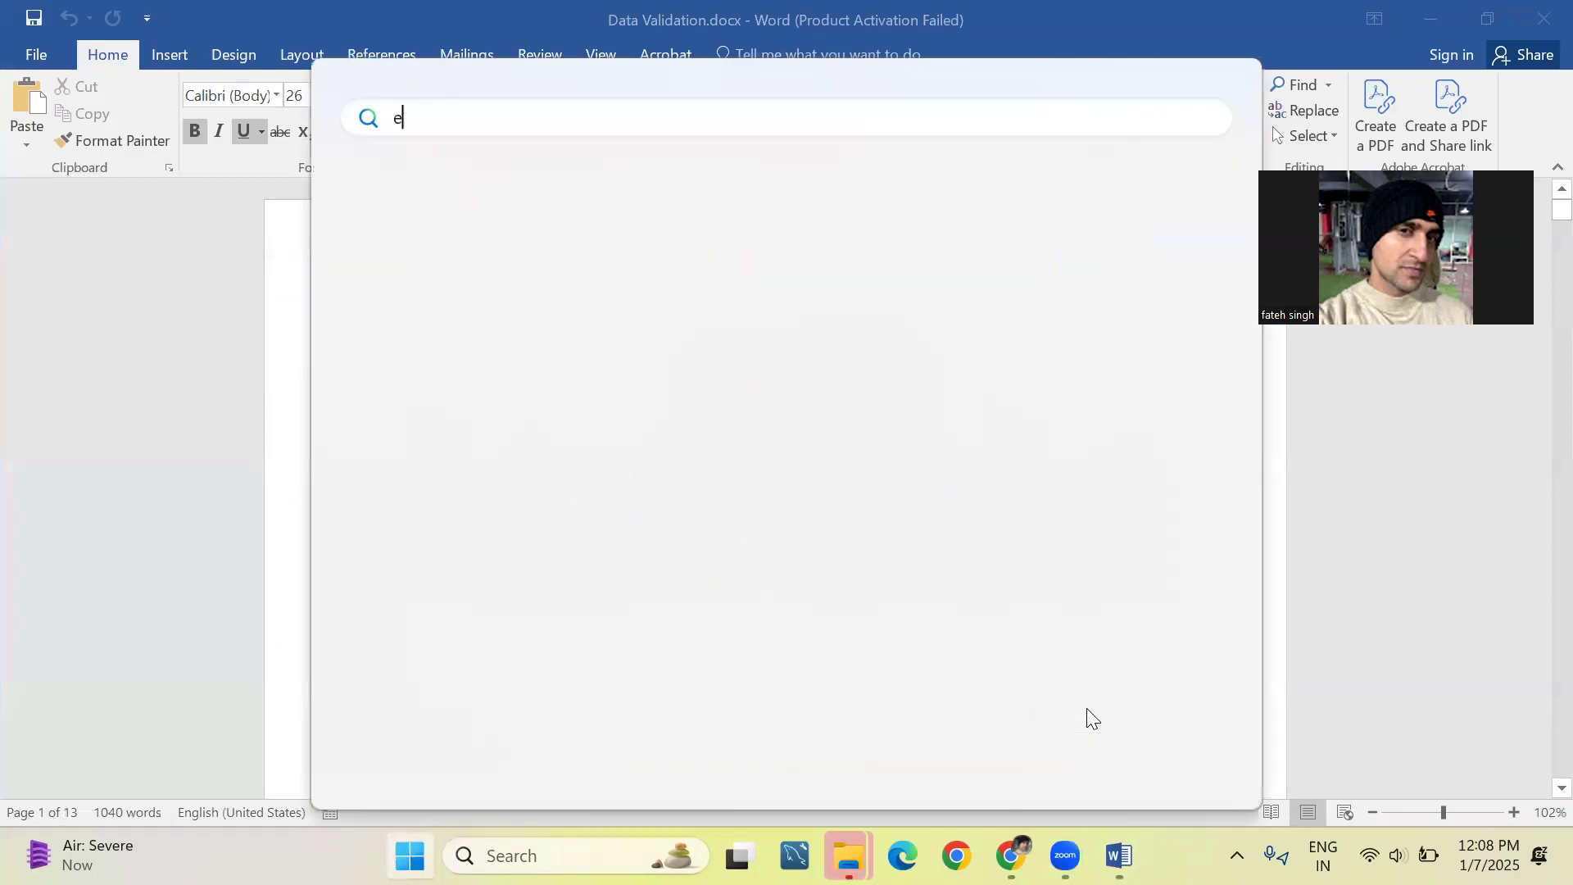
key(Return)
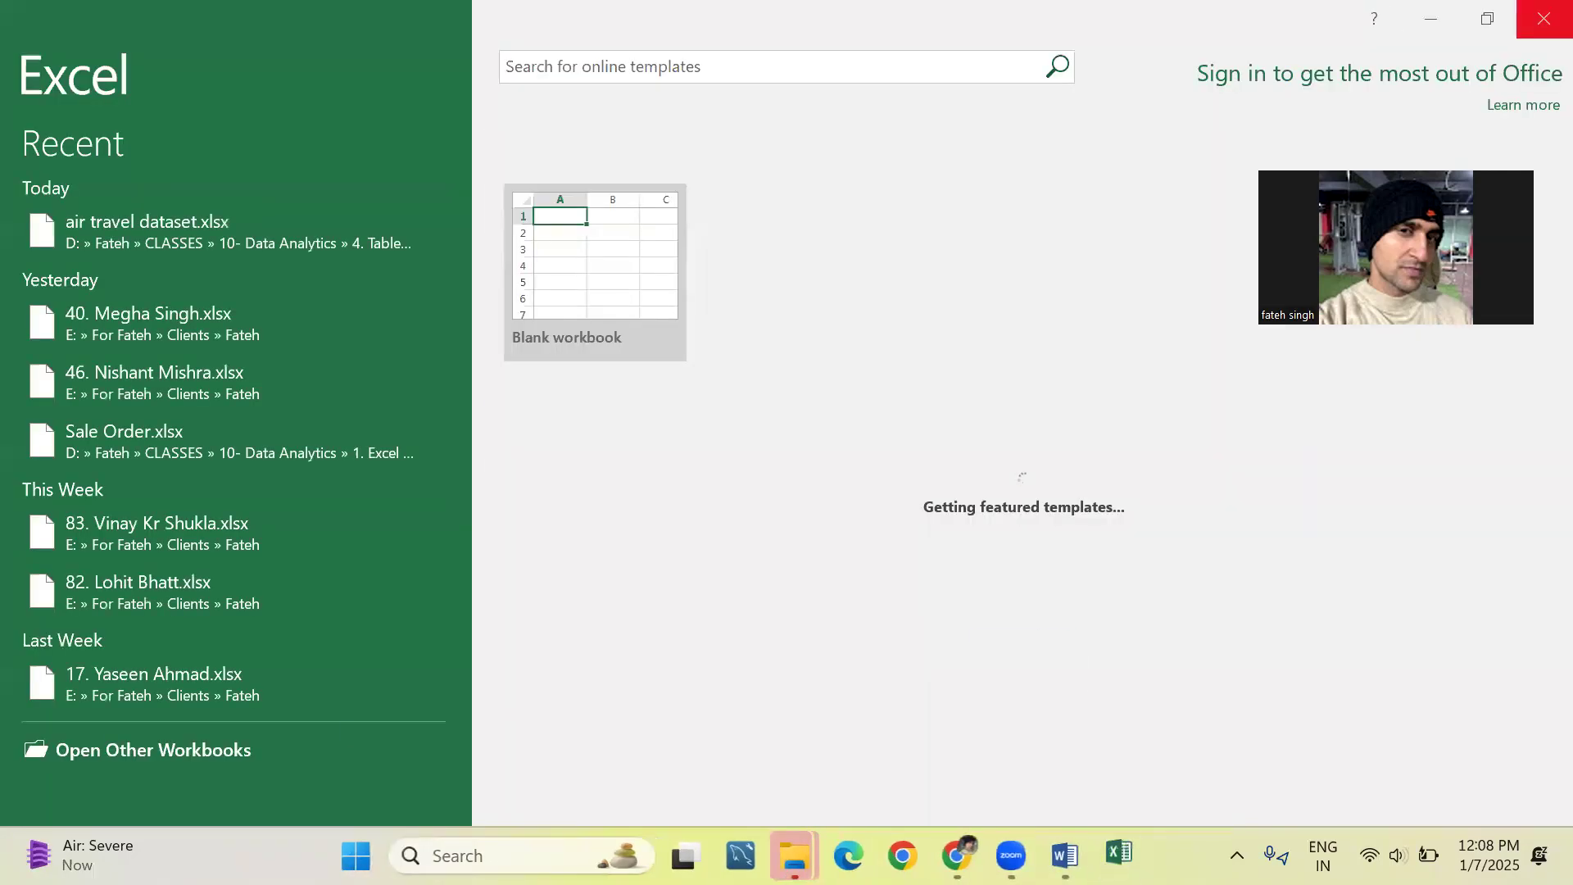
click(1029, 668)
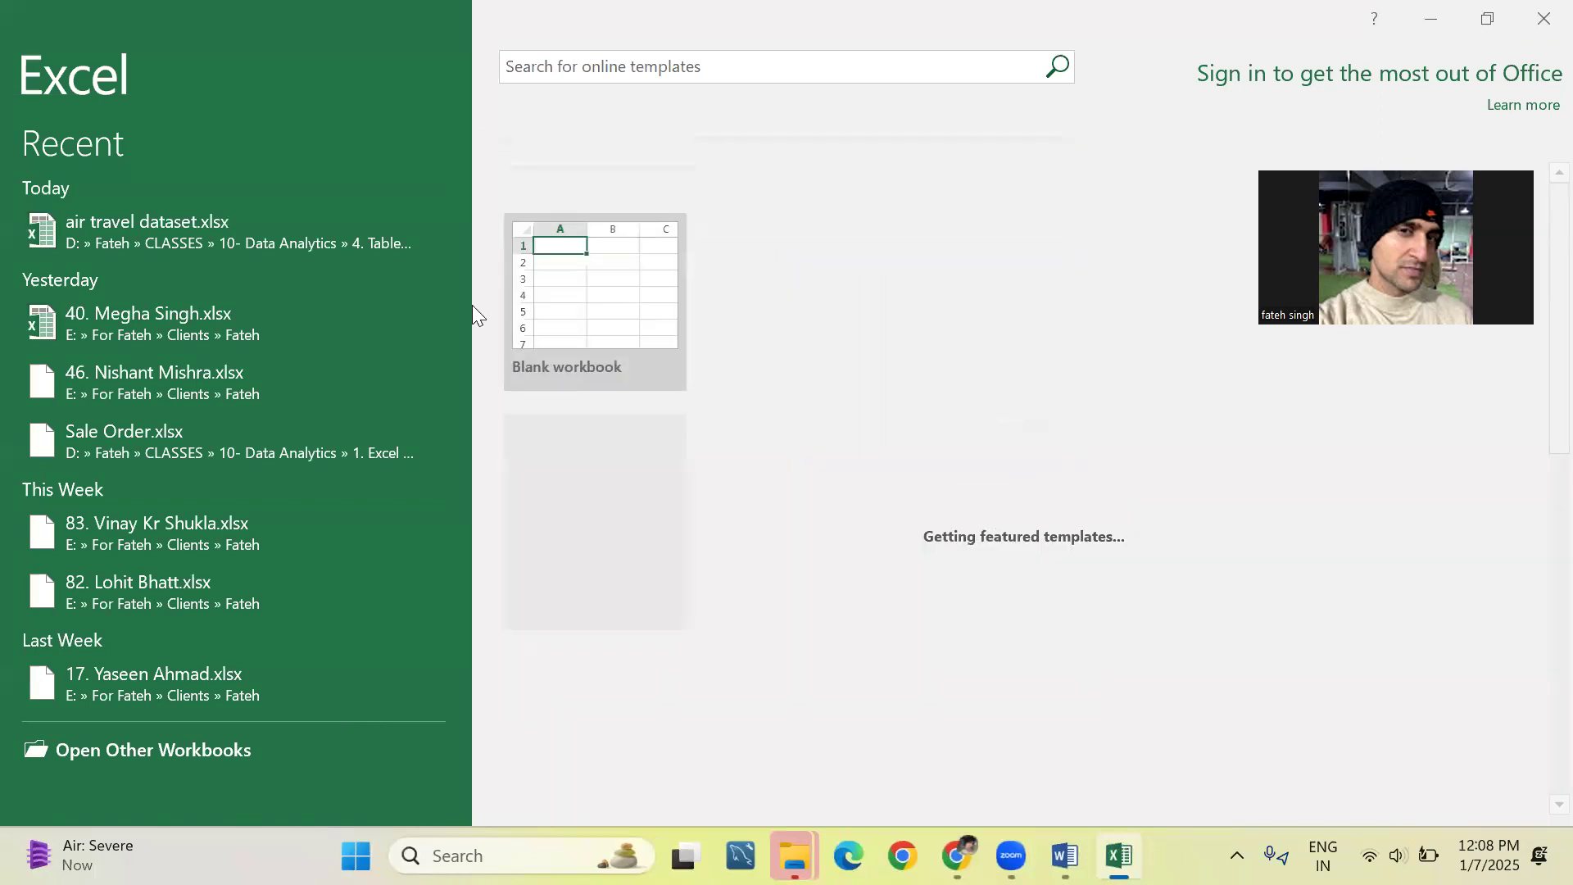
click(516, 344)
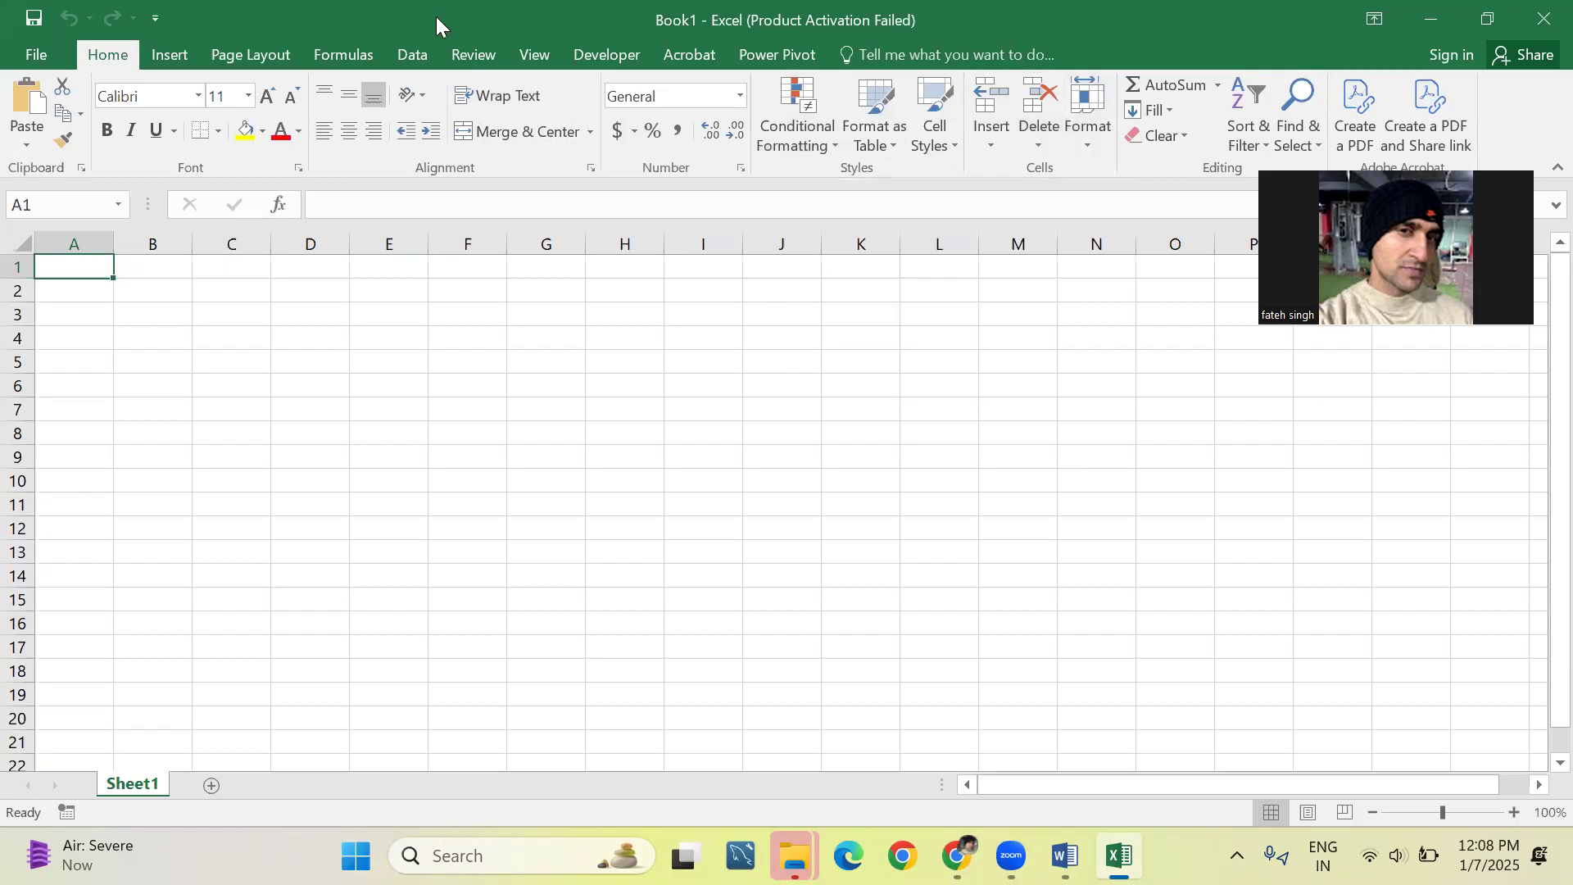
Try Date and Time data validation criteria on cell A1, with a start time of 12:00, and cancel.
click(420, 53)
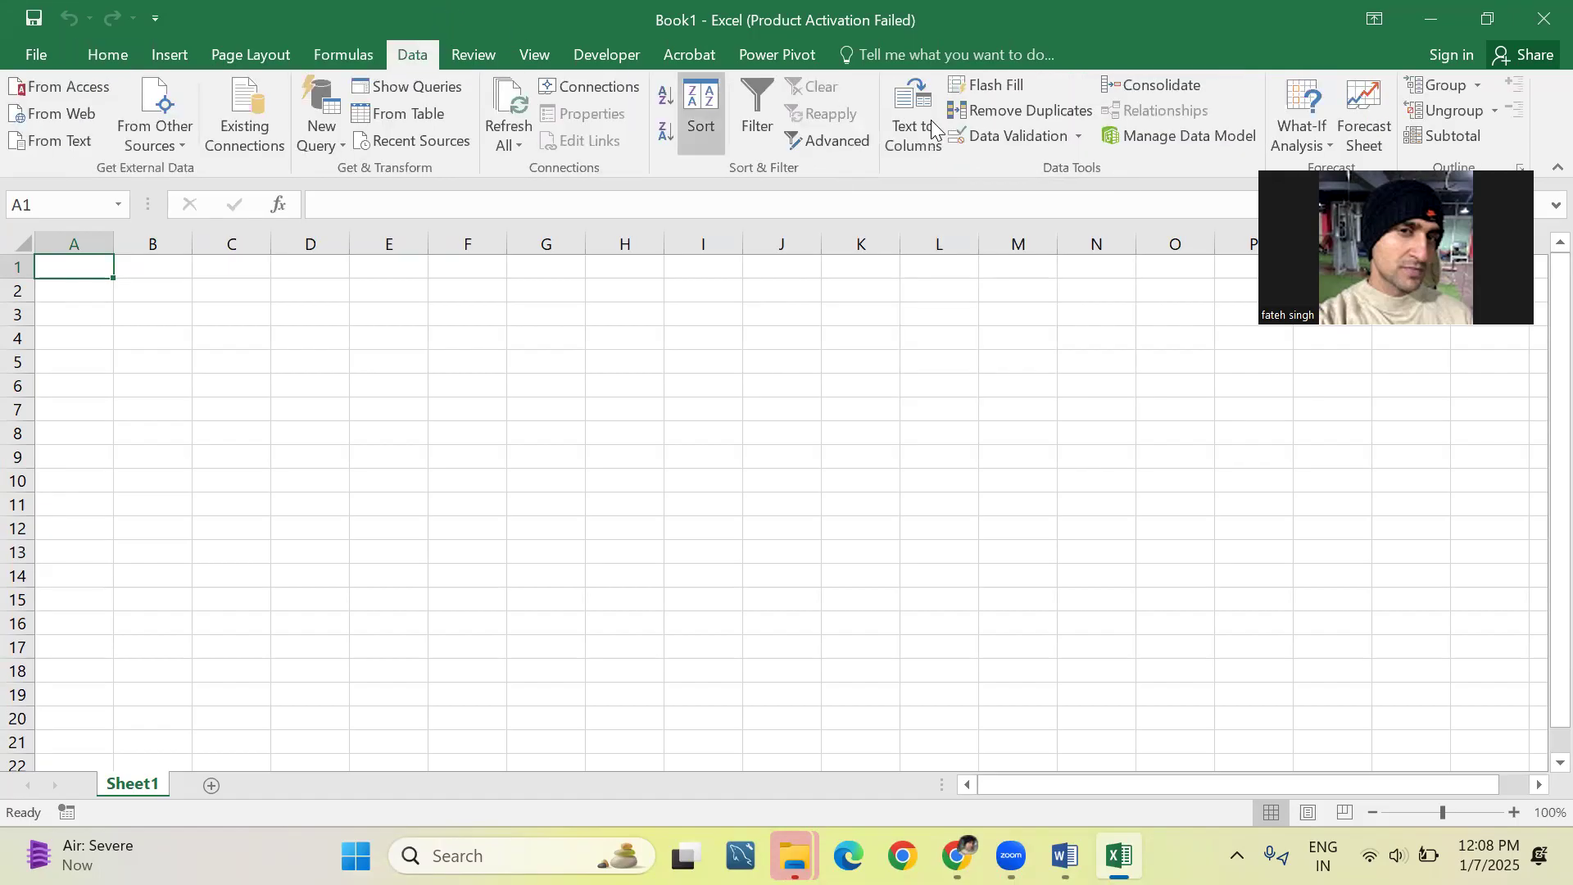
click(986, 136)
click(787, 159)
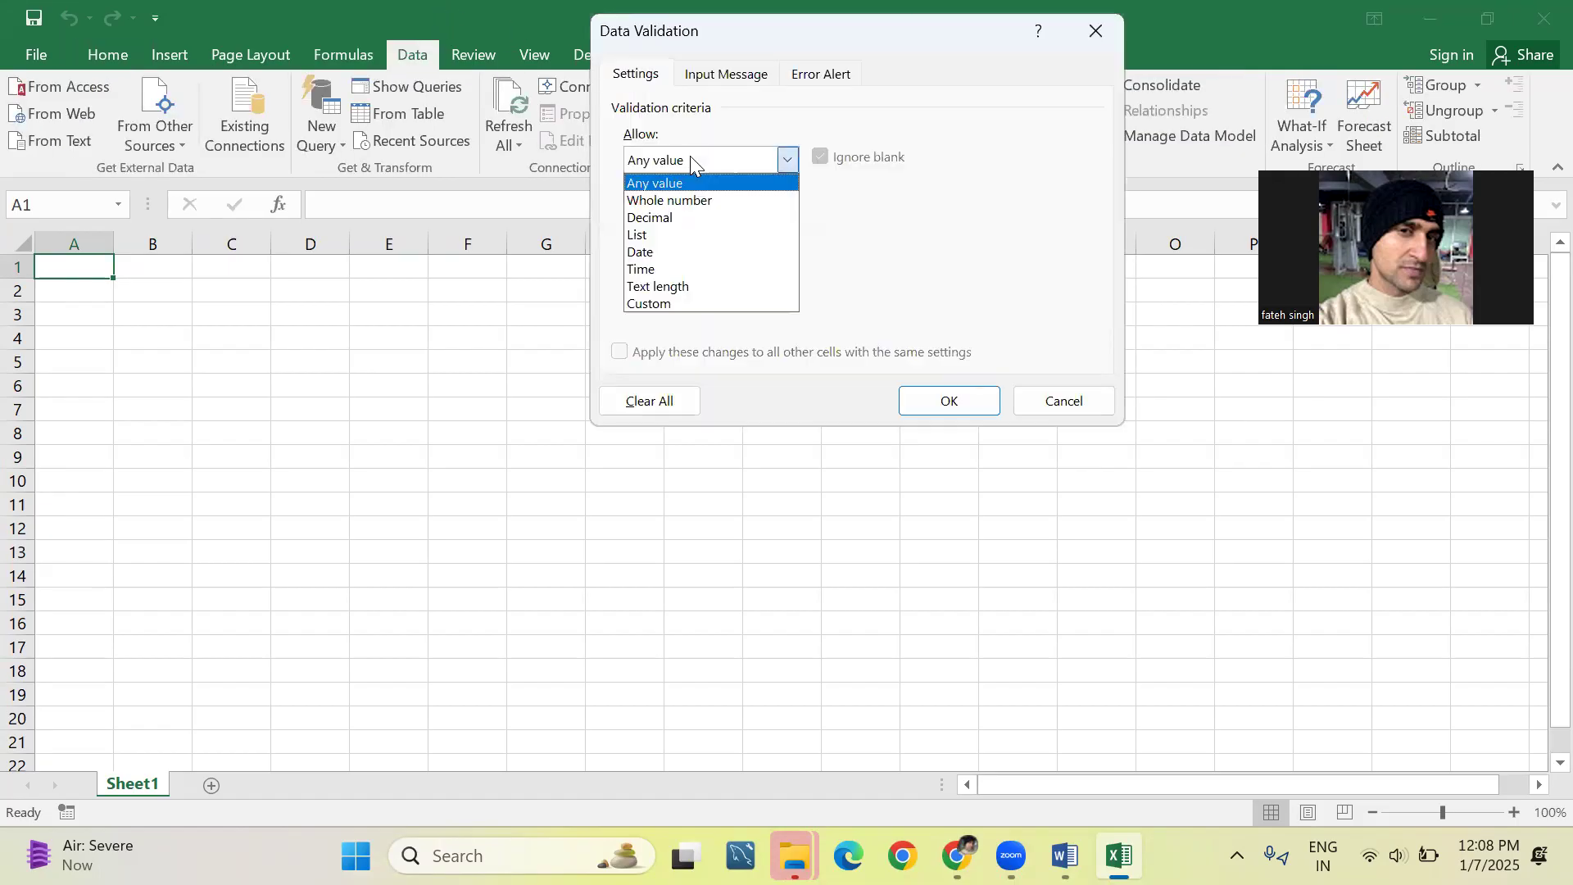
click(655, 254)
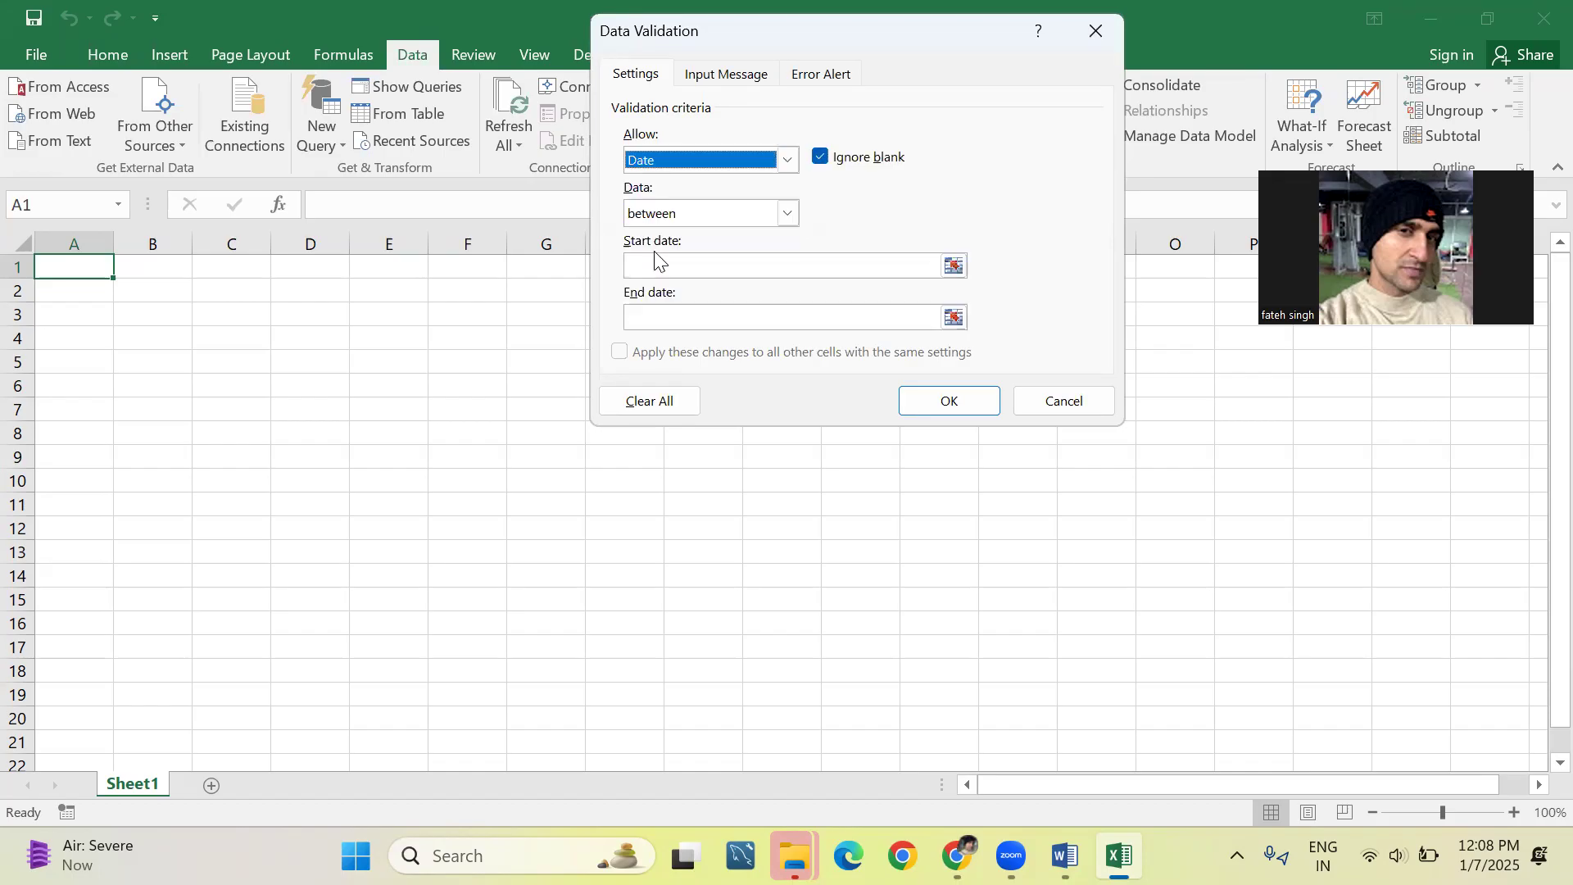
click(786, 163)
click(708, 263)
click(702, 263)
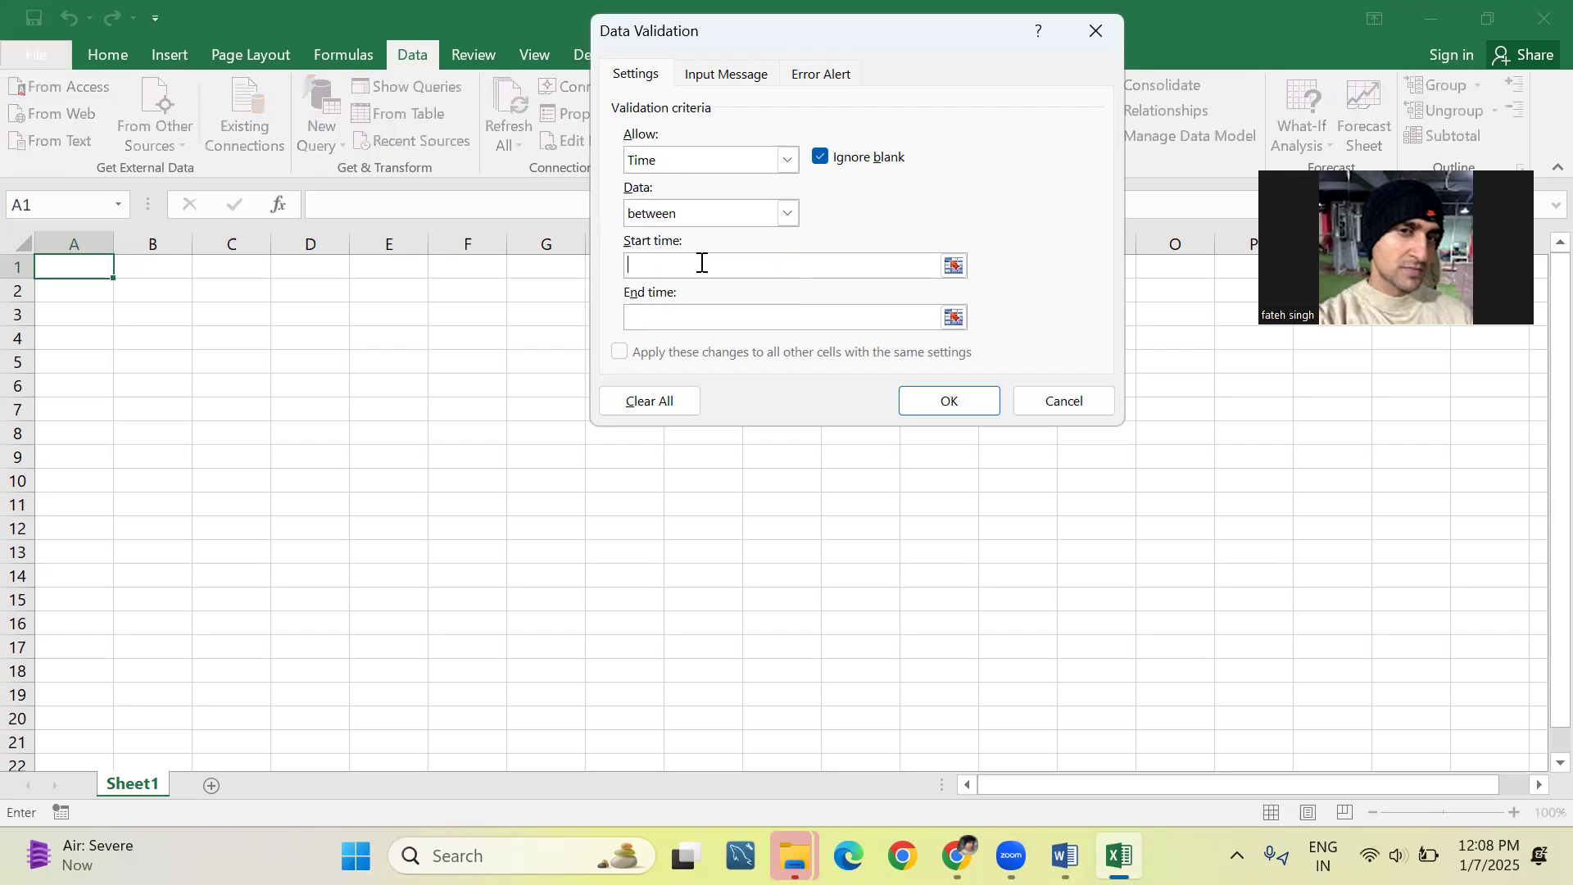
text(12:00)
click(1030, 399)
Try a Text length validation on cell A1 between 5 and 10, look over the other criteria, and cancel.
click(981, 136)
click(706, 159)
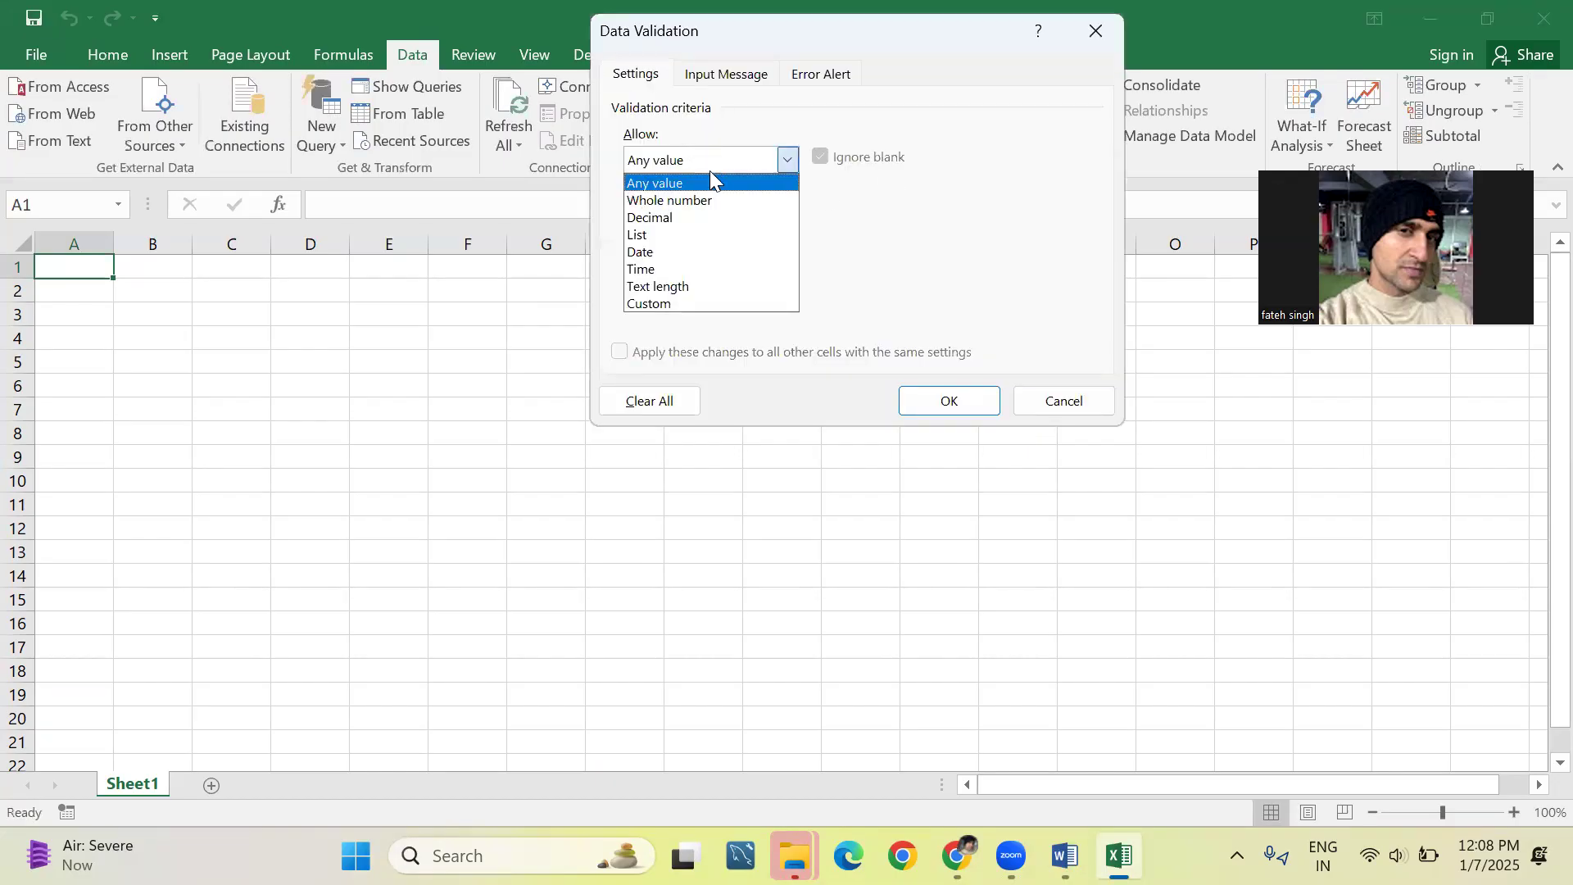
click(711, 285)
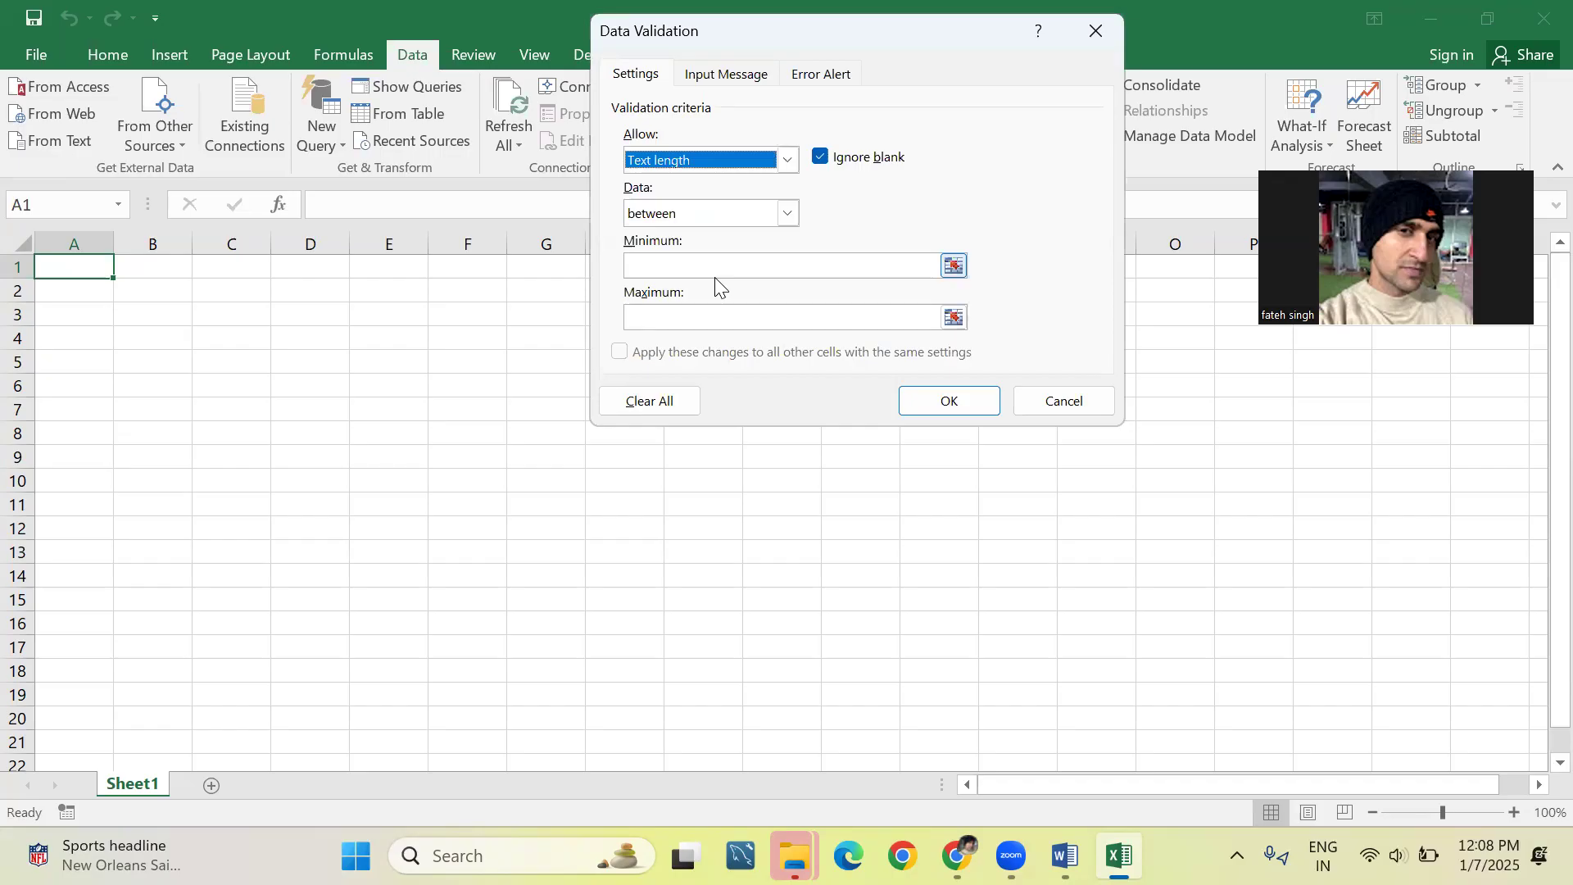
click(726, 264)
text(5)
click(703, 321)
text(10)
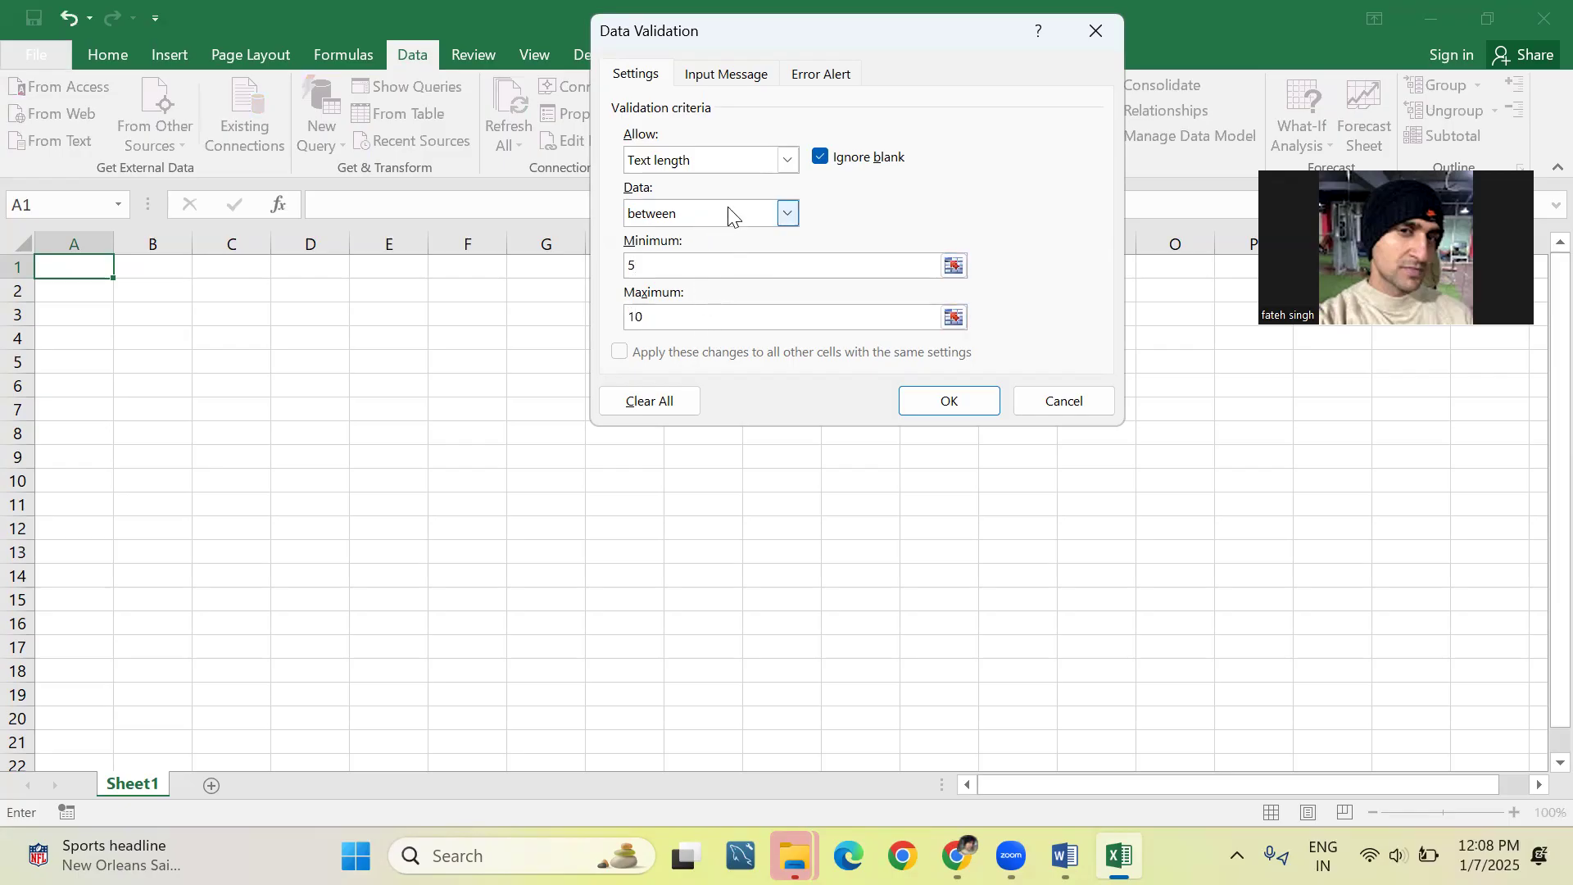
click(774, 212)
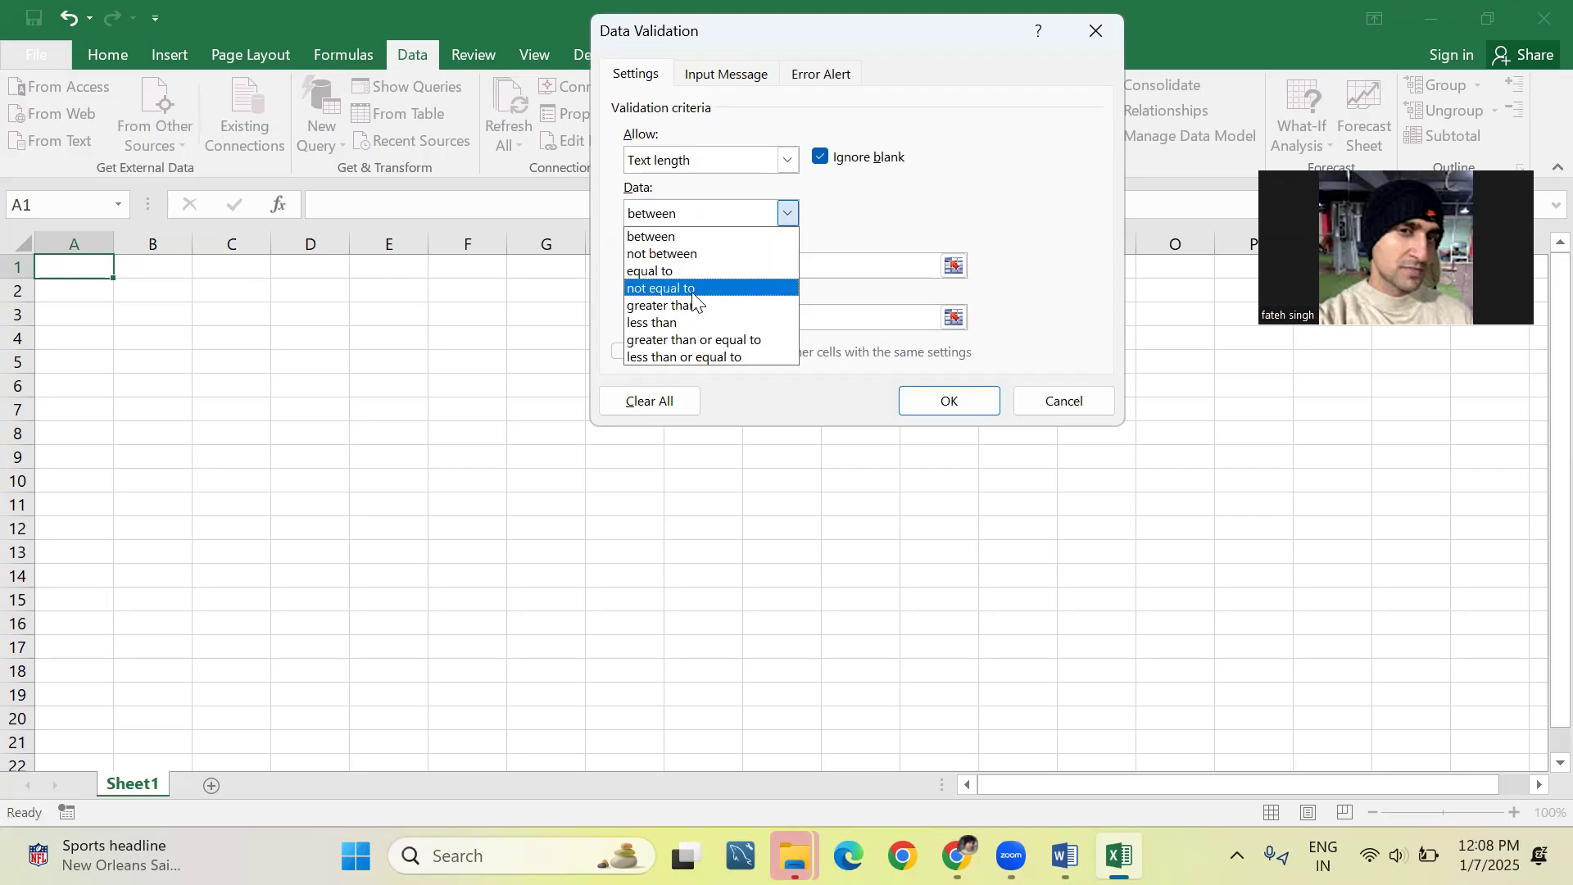
click(729, 238)
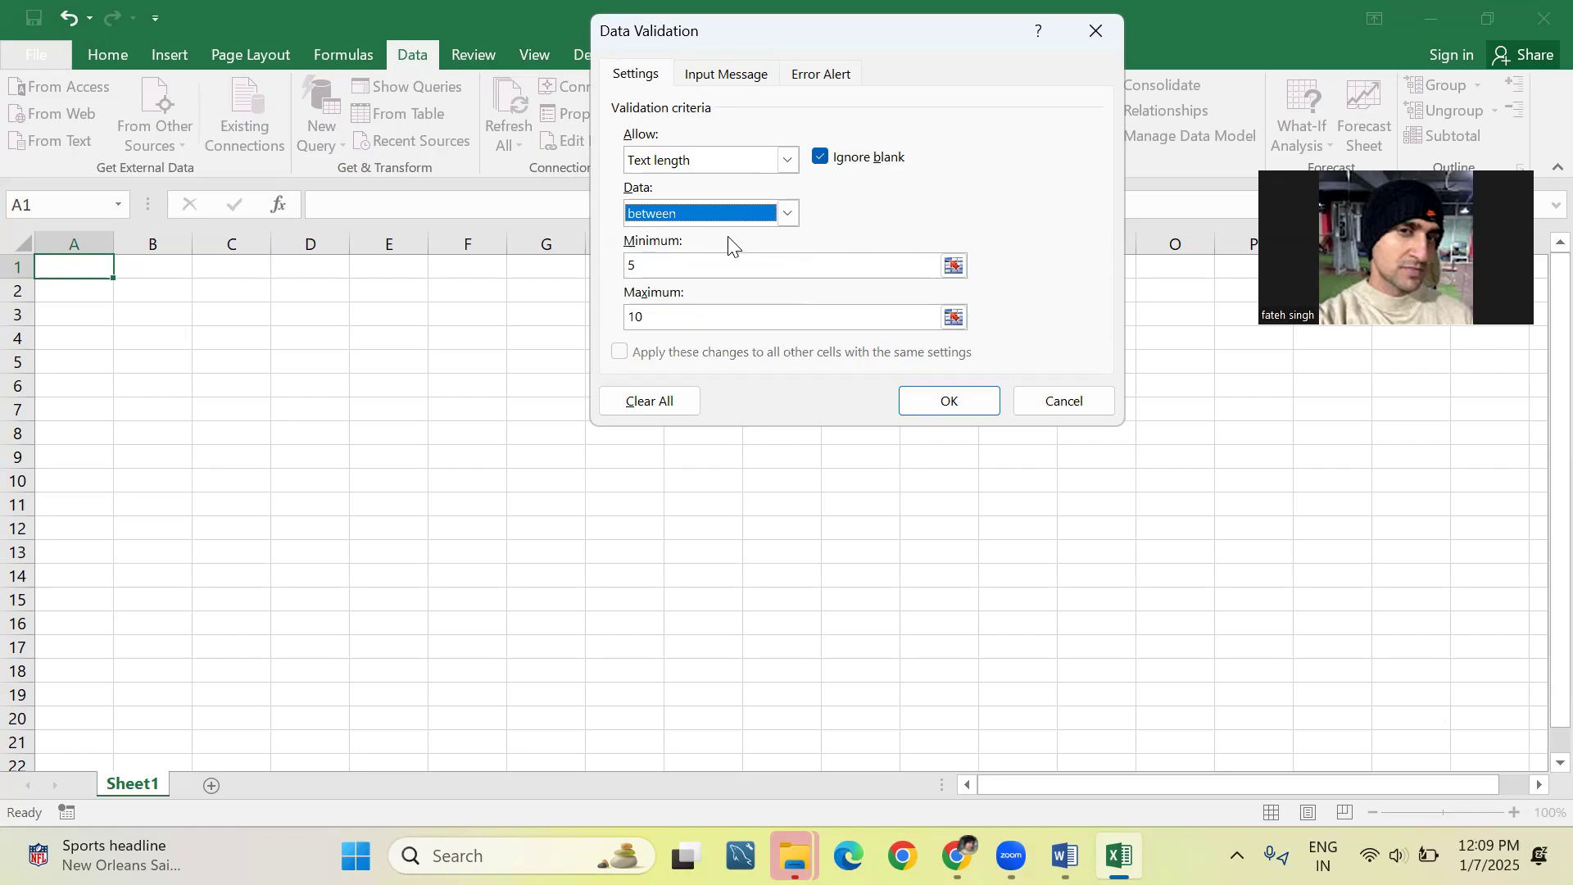
click(714, 163)
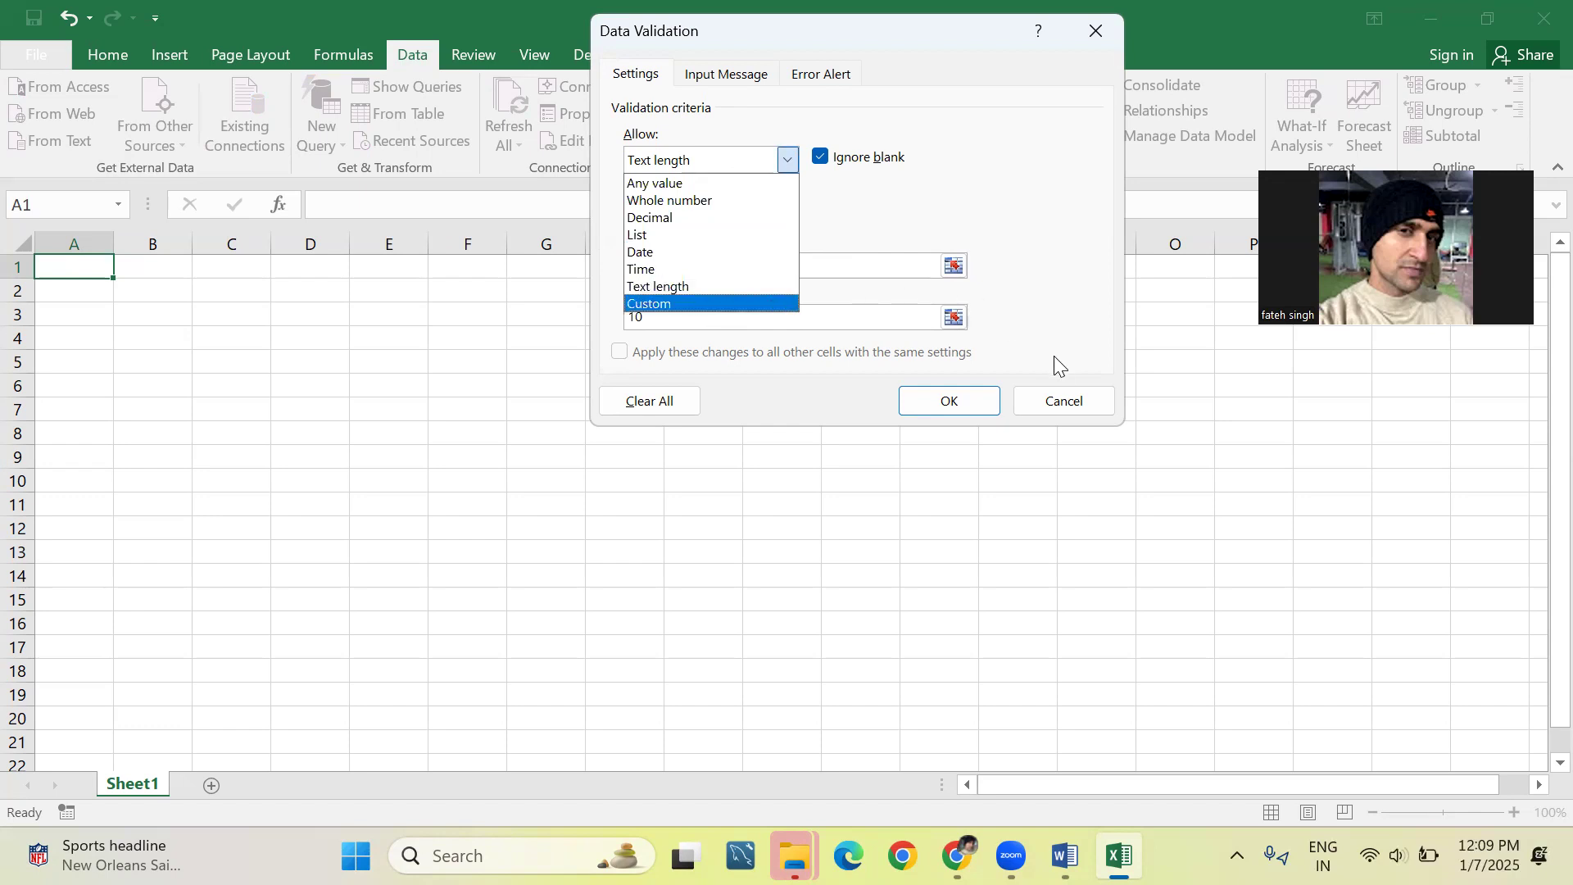
click(1063, 400)
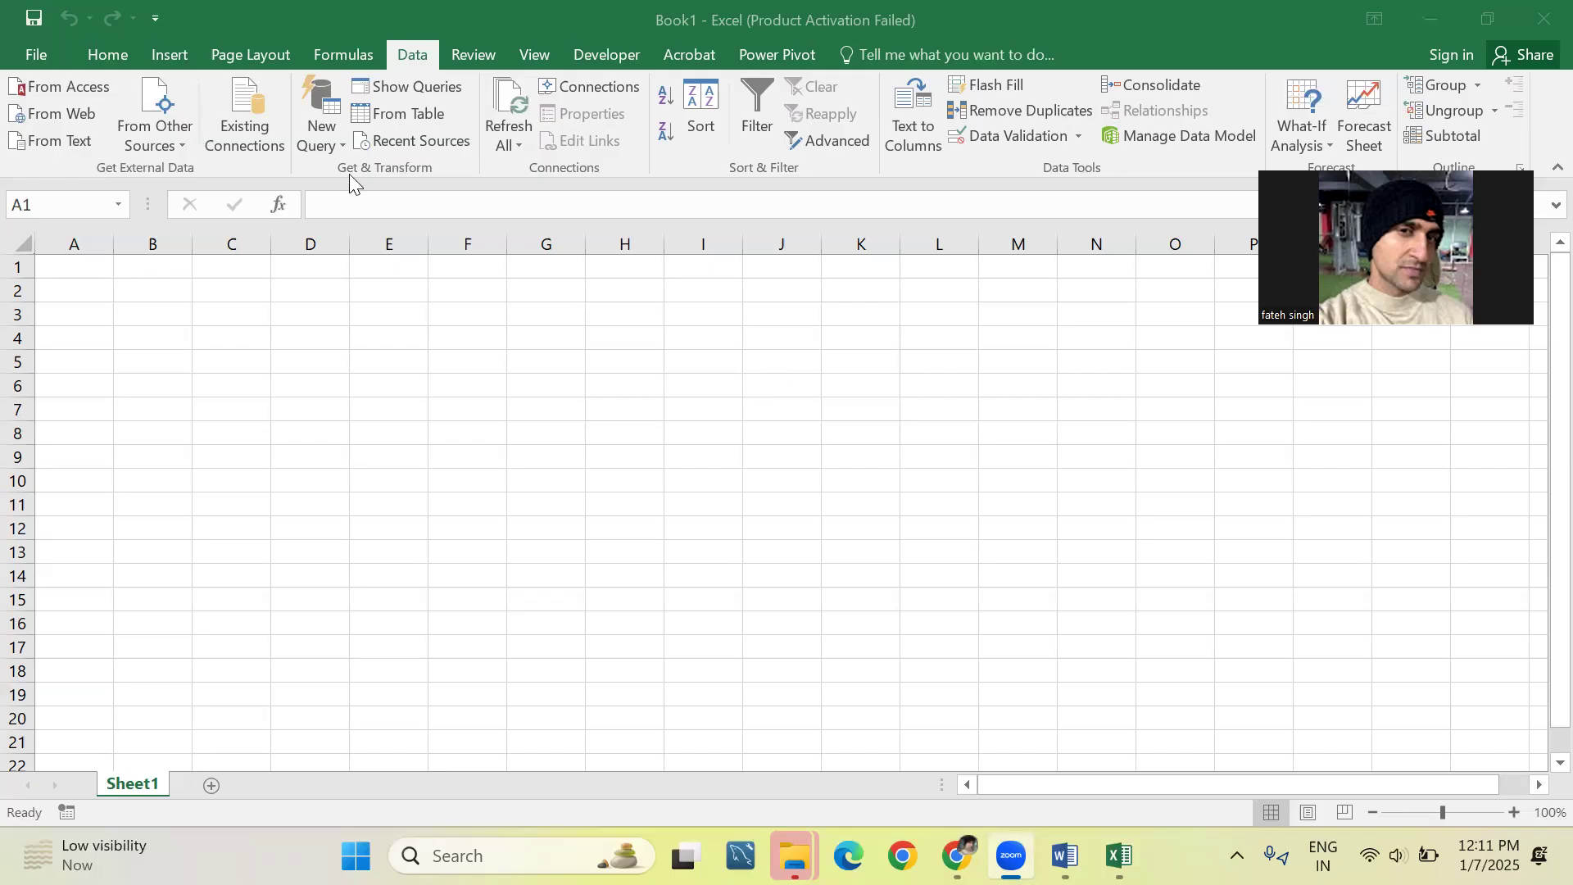
Switch to the Data Validation document in Word and read the "Allow Uppercase Entries Only" example with its EXACT and UPPER formula.
key(alt+Tab)
key(alt+Tab)
scroll(243, 259, down, 5)
key(Down)
key(Down)
key(Down)
key(Down)
key(Down)
key(Down)
key(Down)
key(Down)
key(Down)
key(Down)
key(Down)
key(Down)
key(Down)
key(Down)
key(Down)
key(Down)
key(Down)
key(Down)
key(Down)
key(Down)
key(Up)
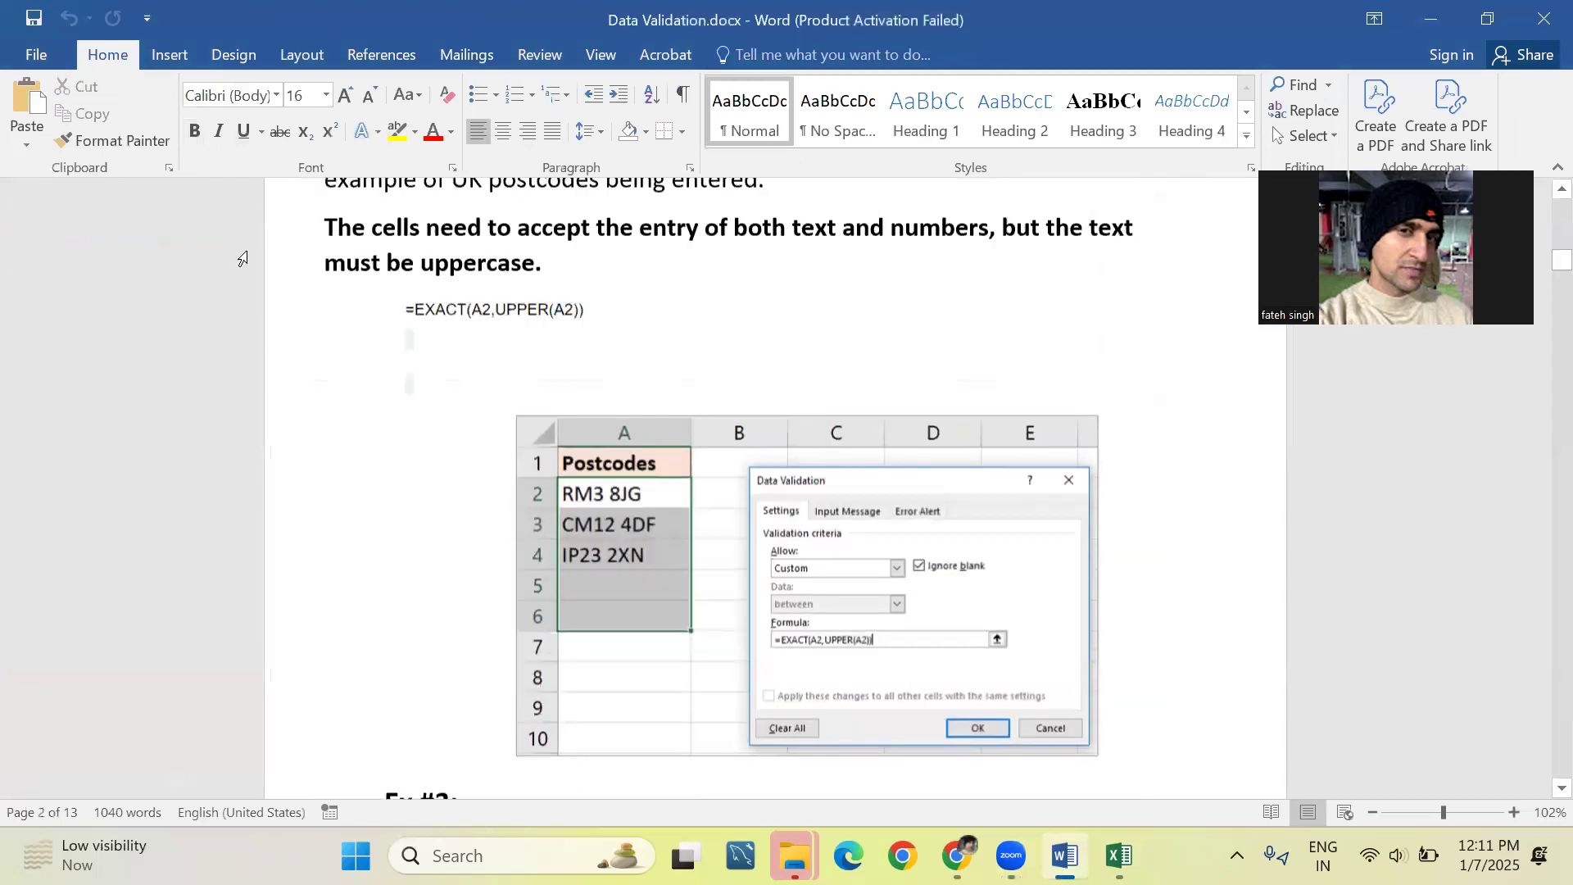
key(Up)
key(Up)
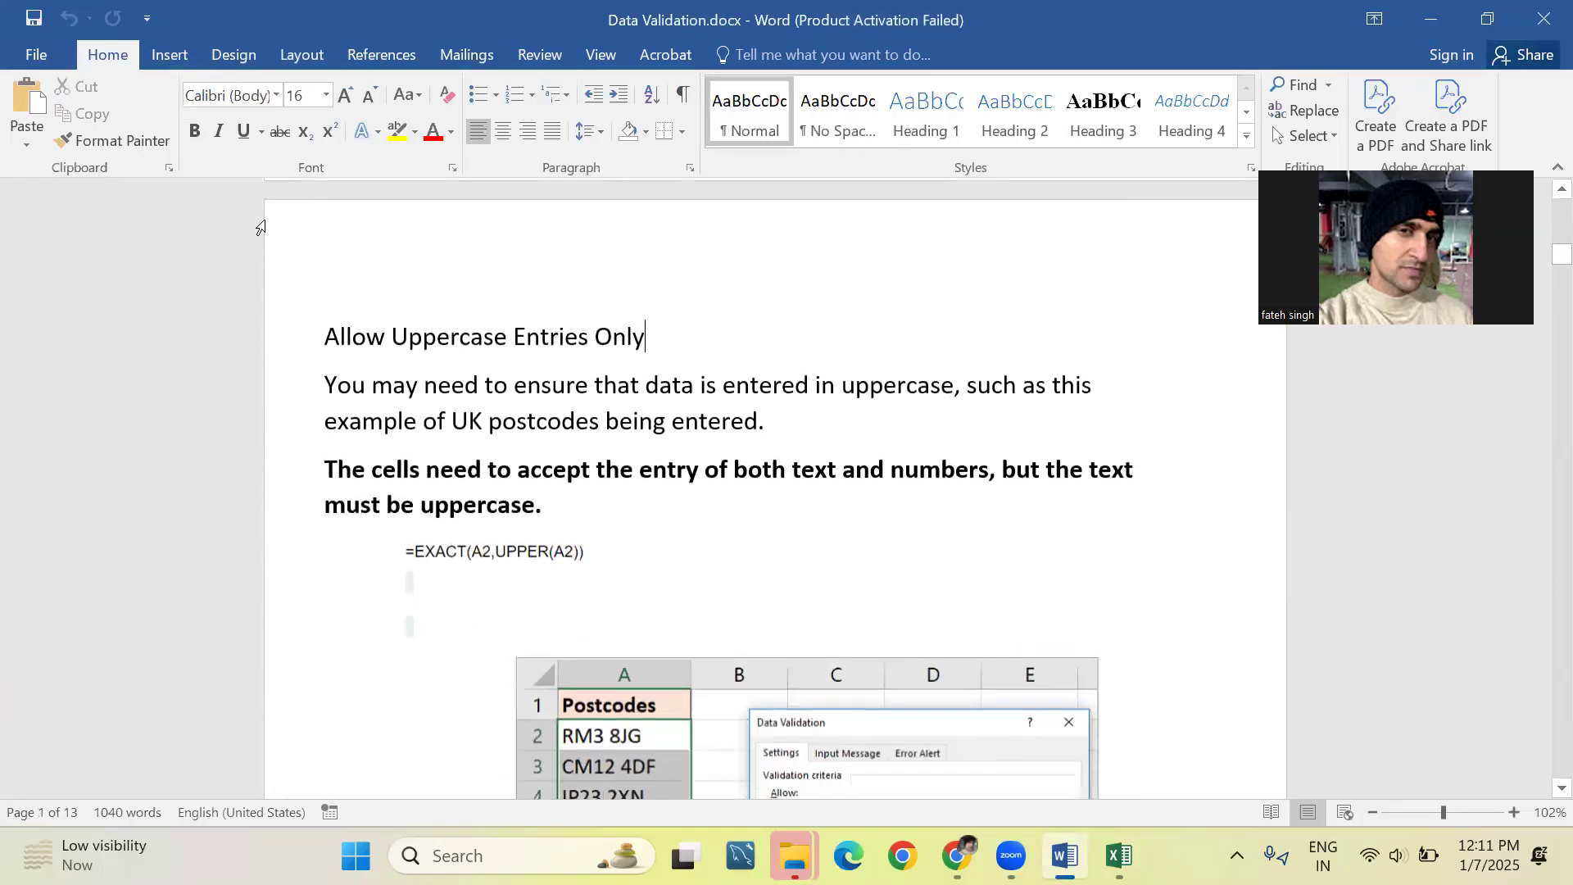
key(Down)
key(alt)
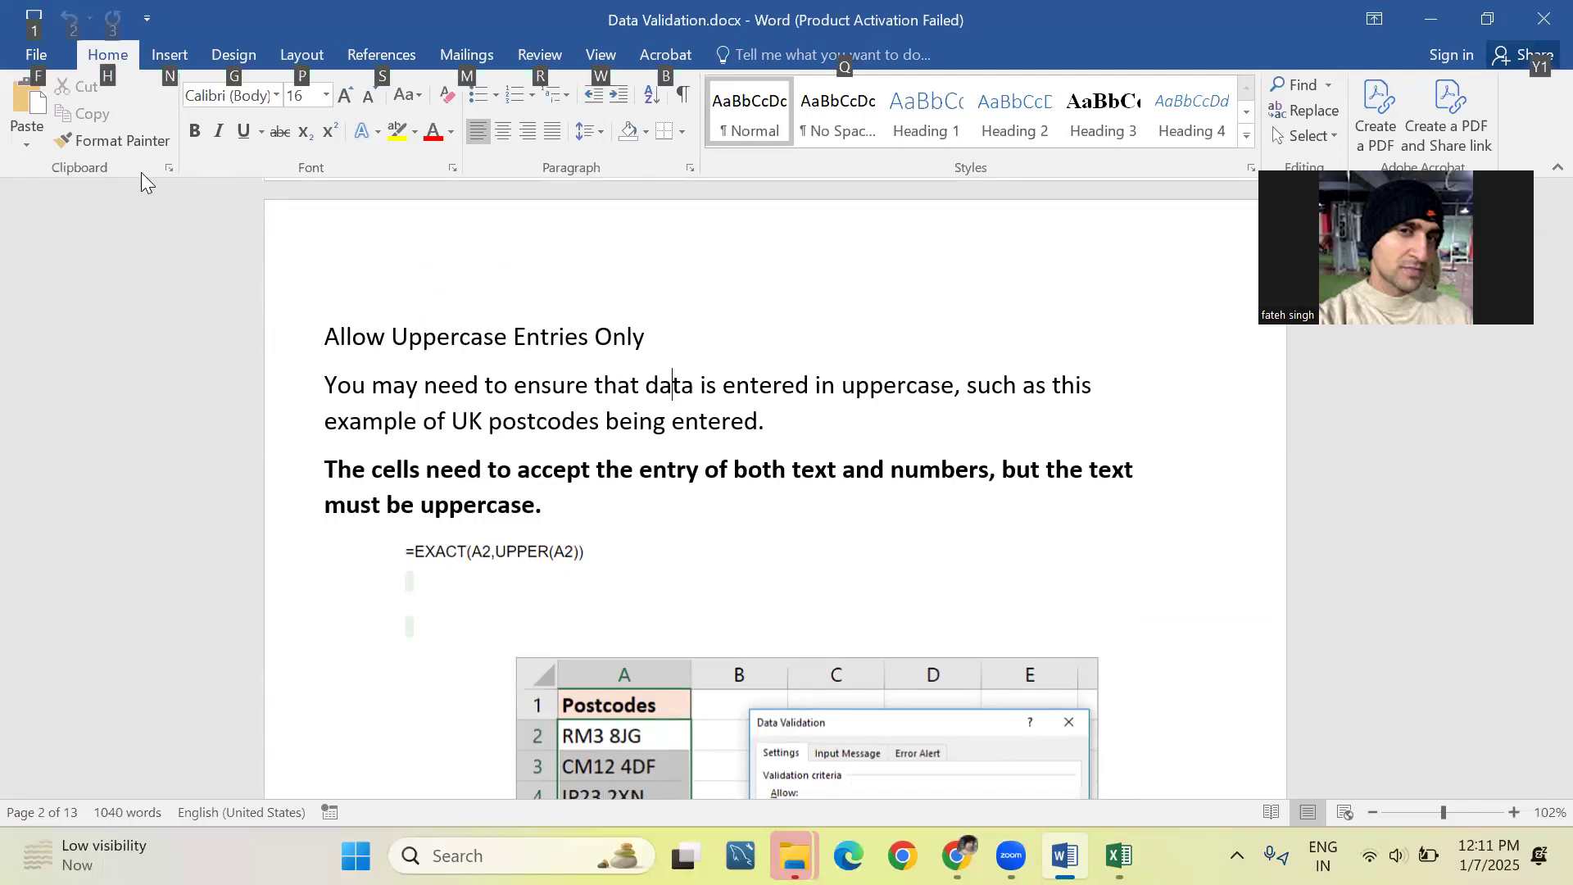
Switch to the Excel workbook and apply a Custom data validation rule to cell A1 with the formula =exact(a1,upper(a1)).
key(alt+Tab)
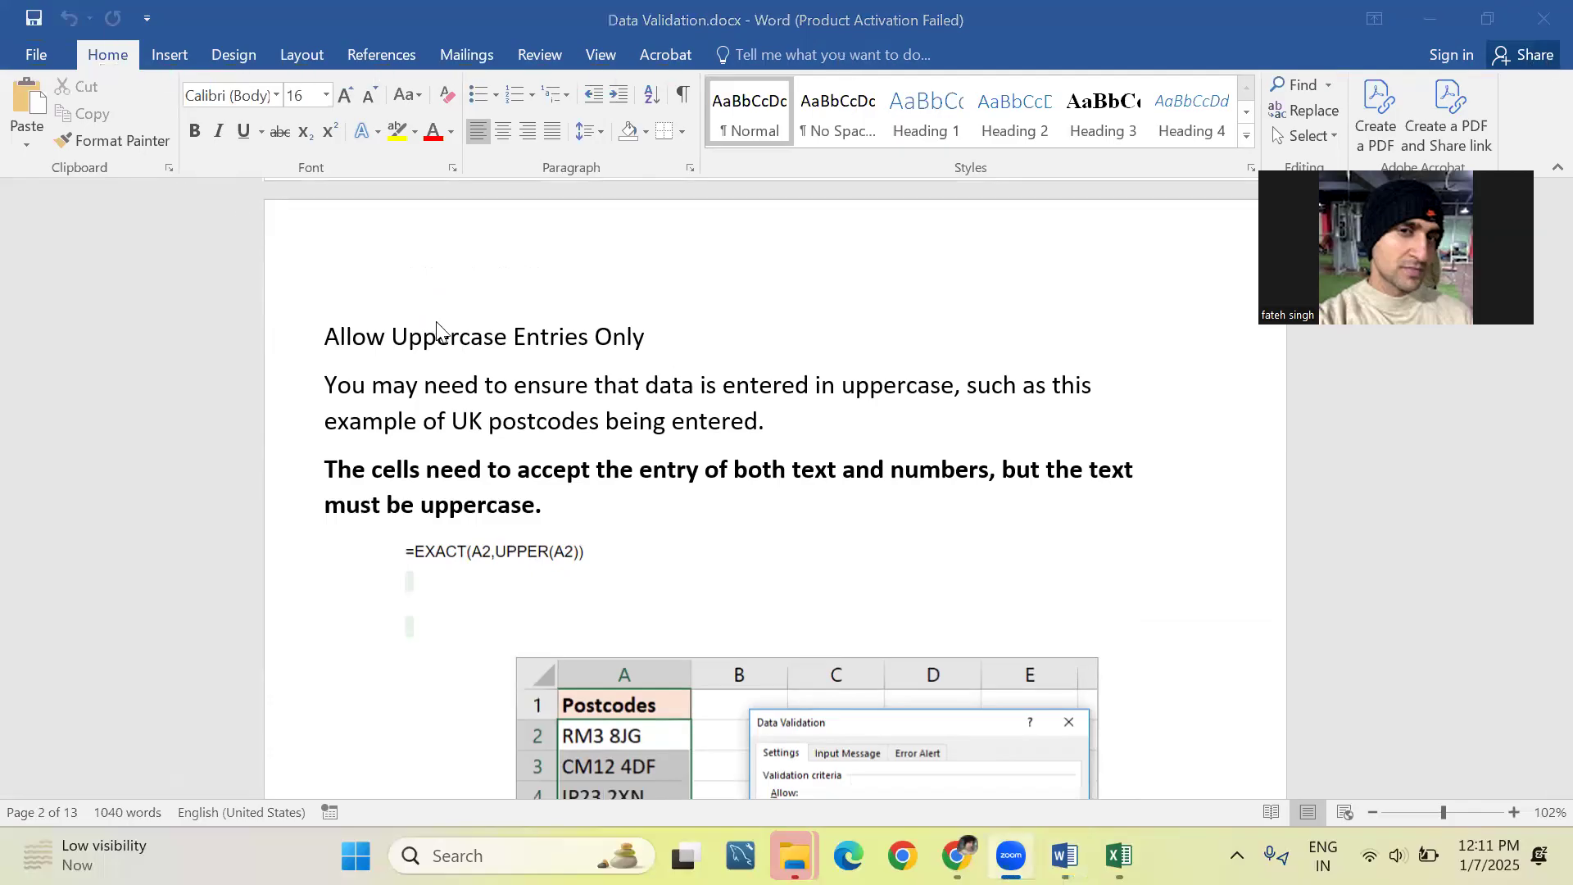
key(alt+Tab)
key(alt+Tab)
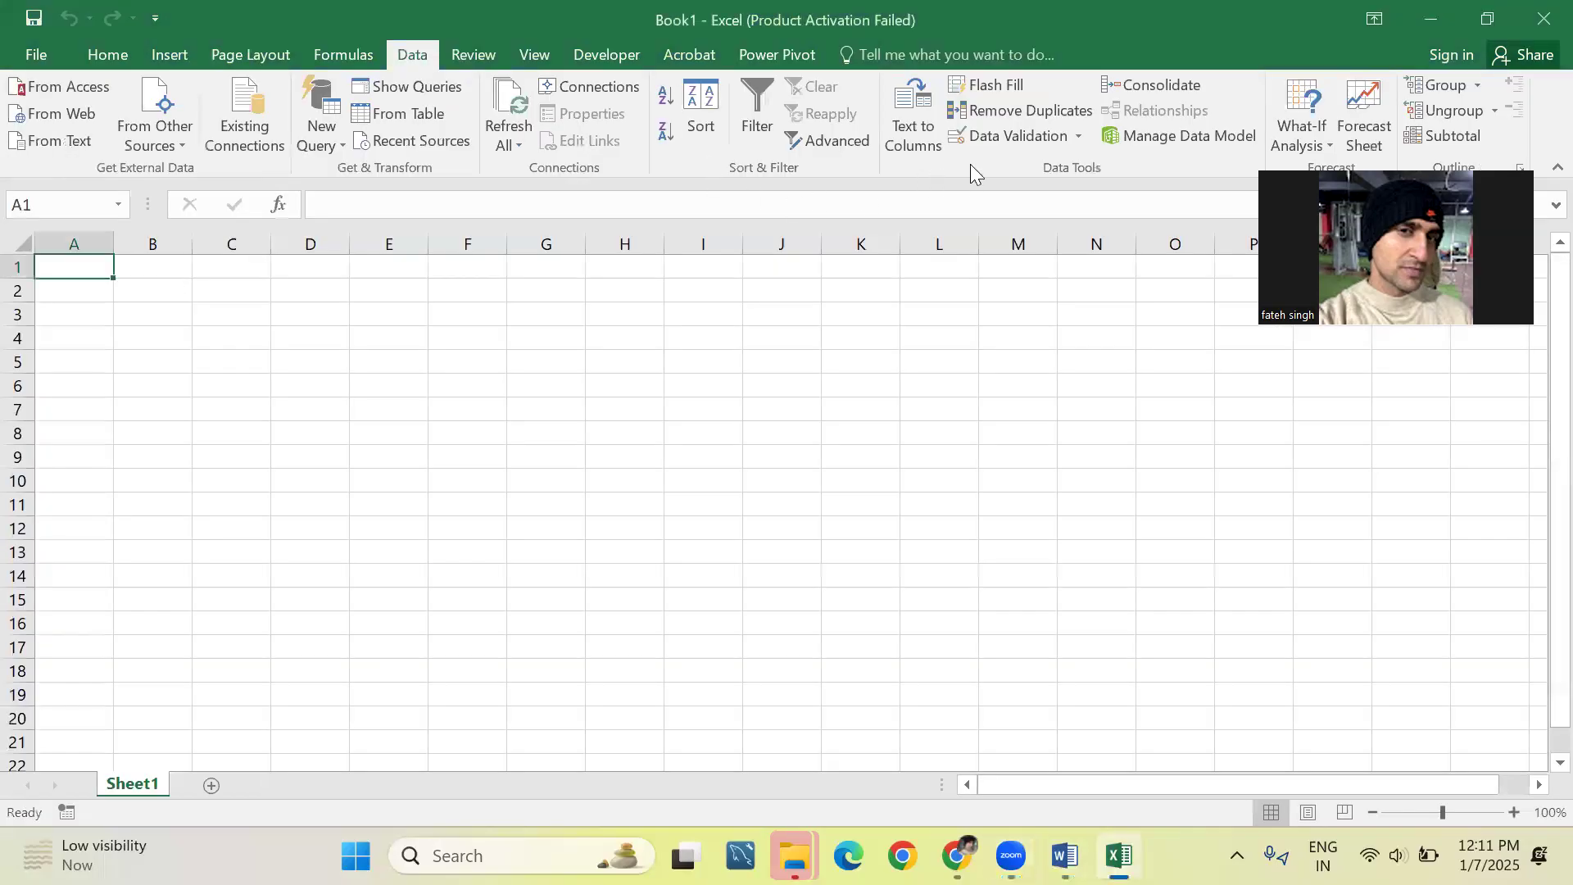
click(988, 139)
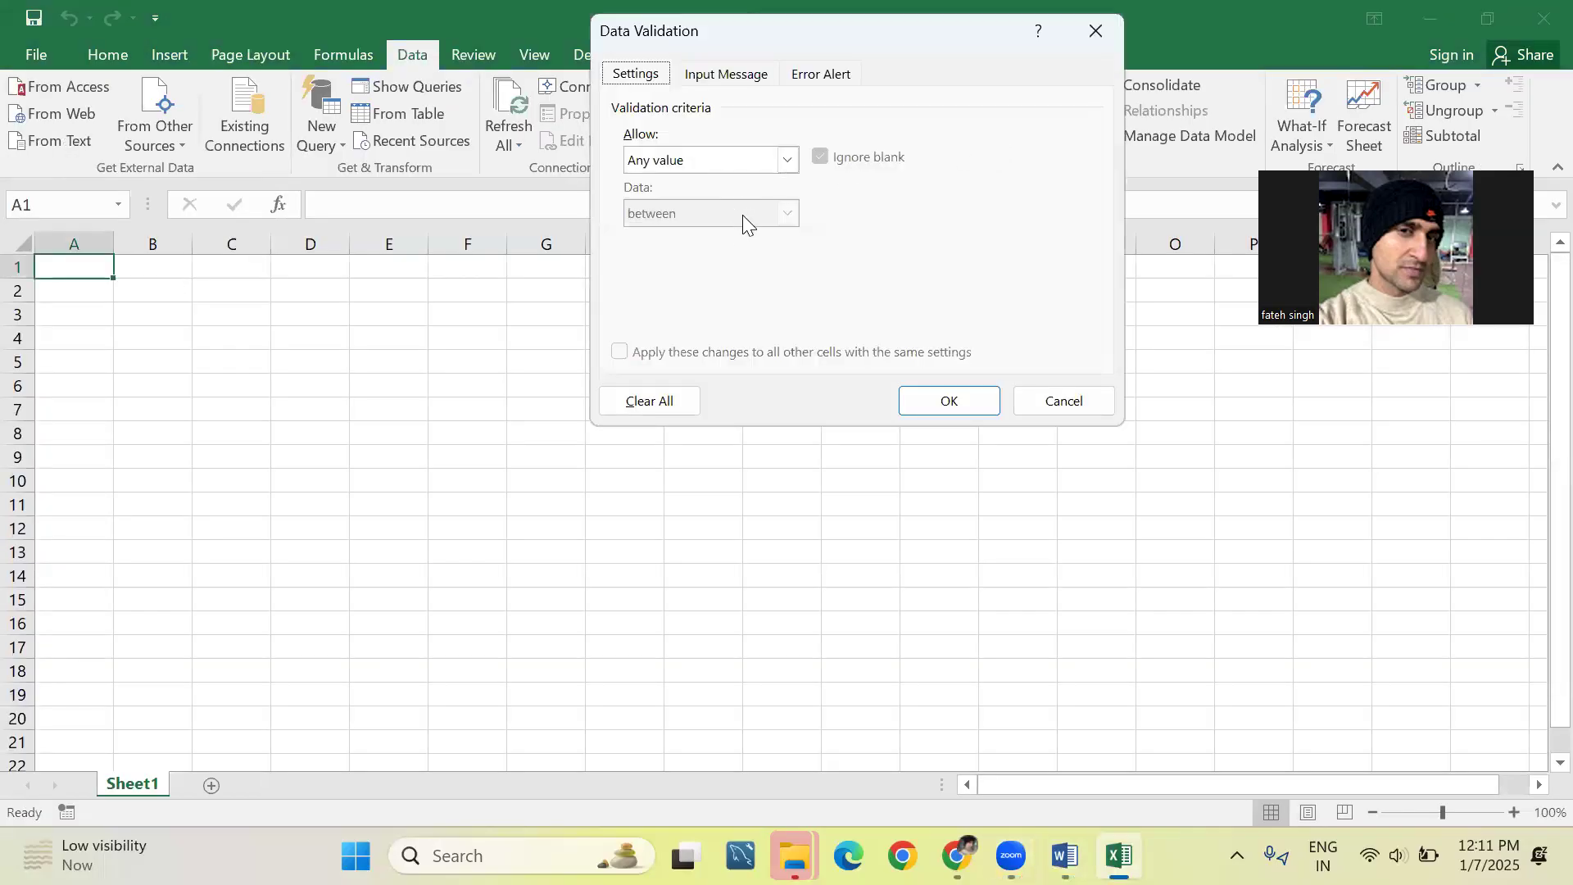
click(760, 161)
click(728, 300)
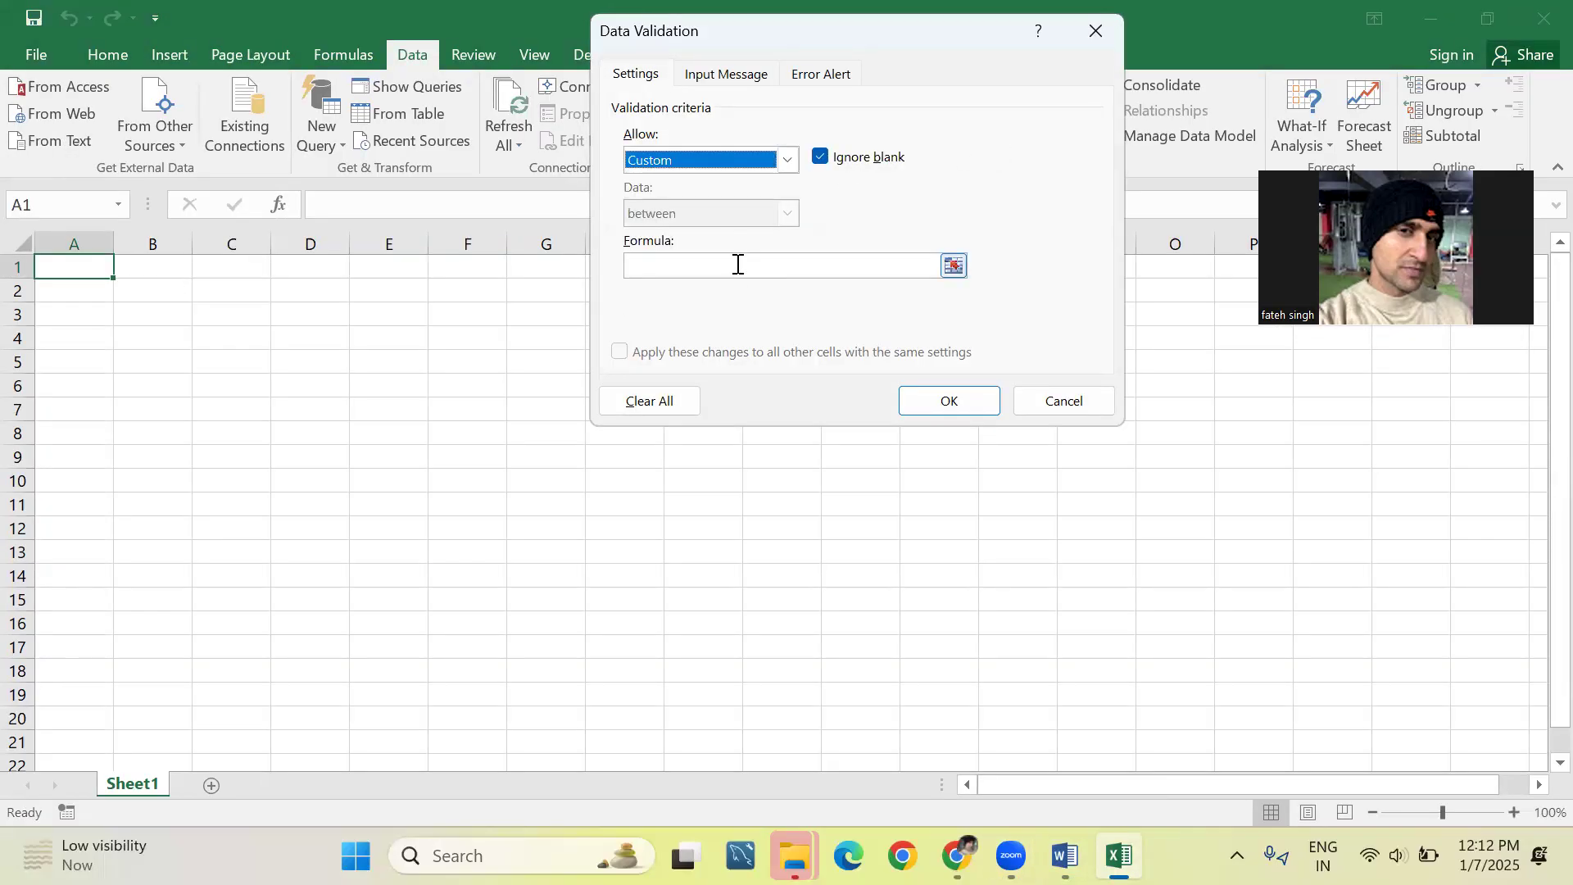
click(737, 264)
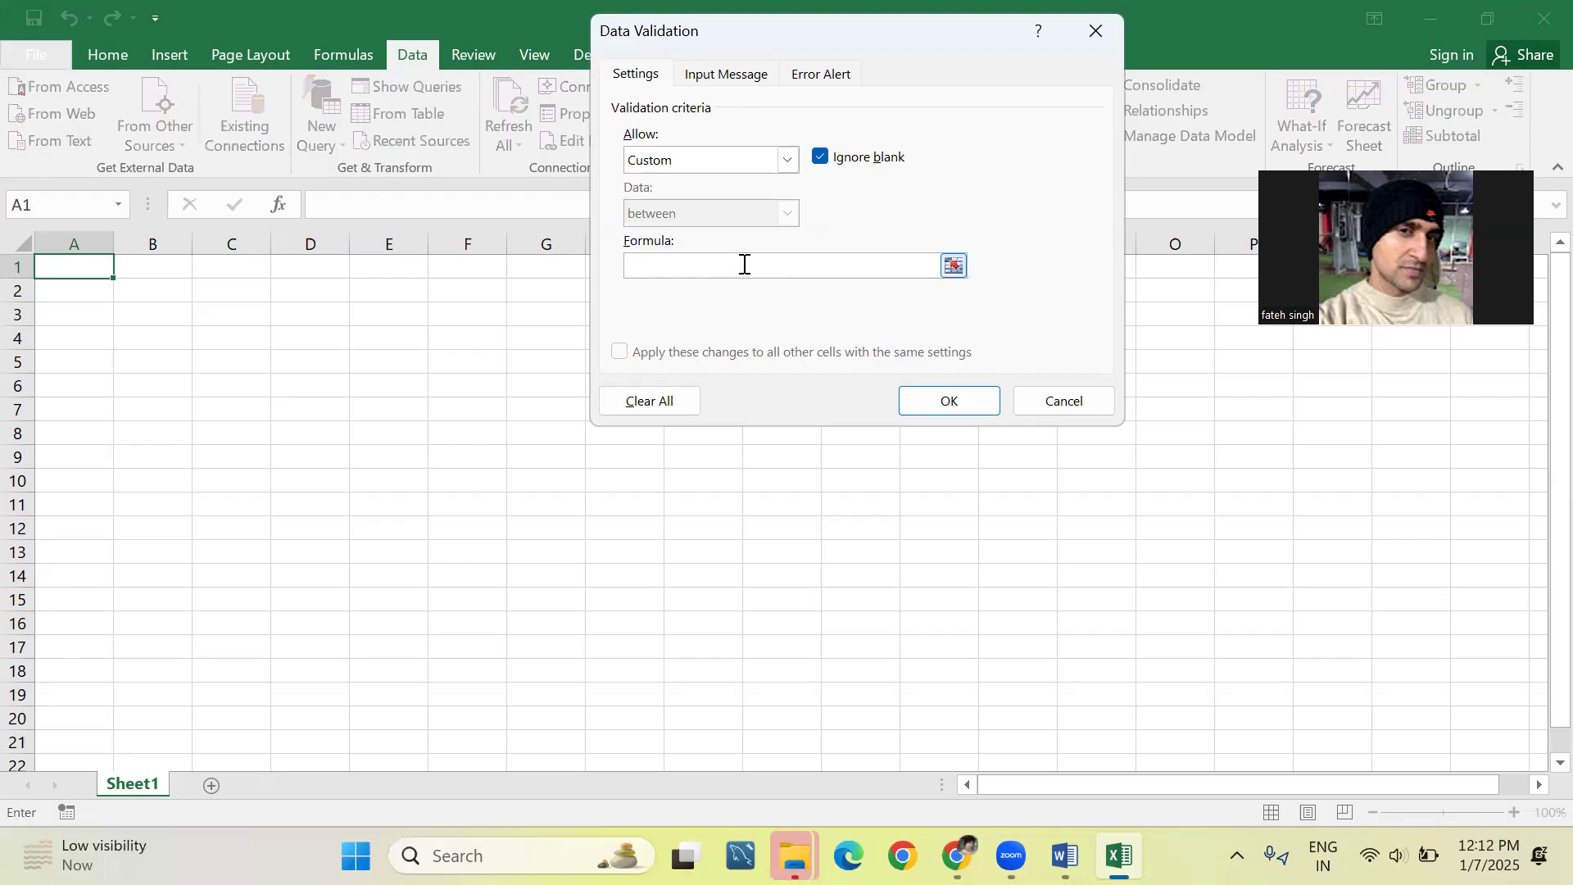
text(=exact()
key(alt+Tab)
key(alt+Tab)
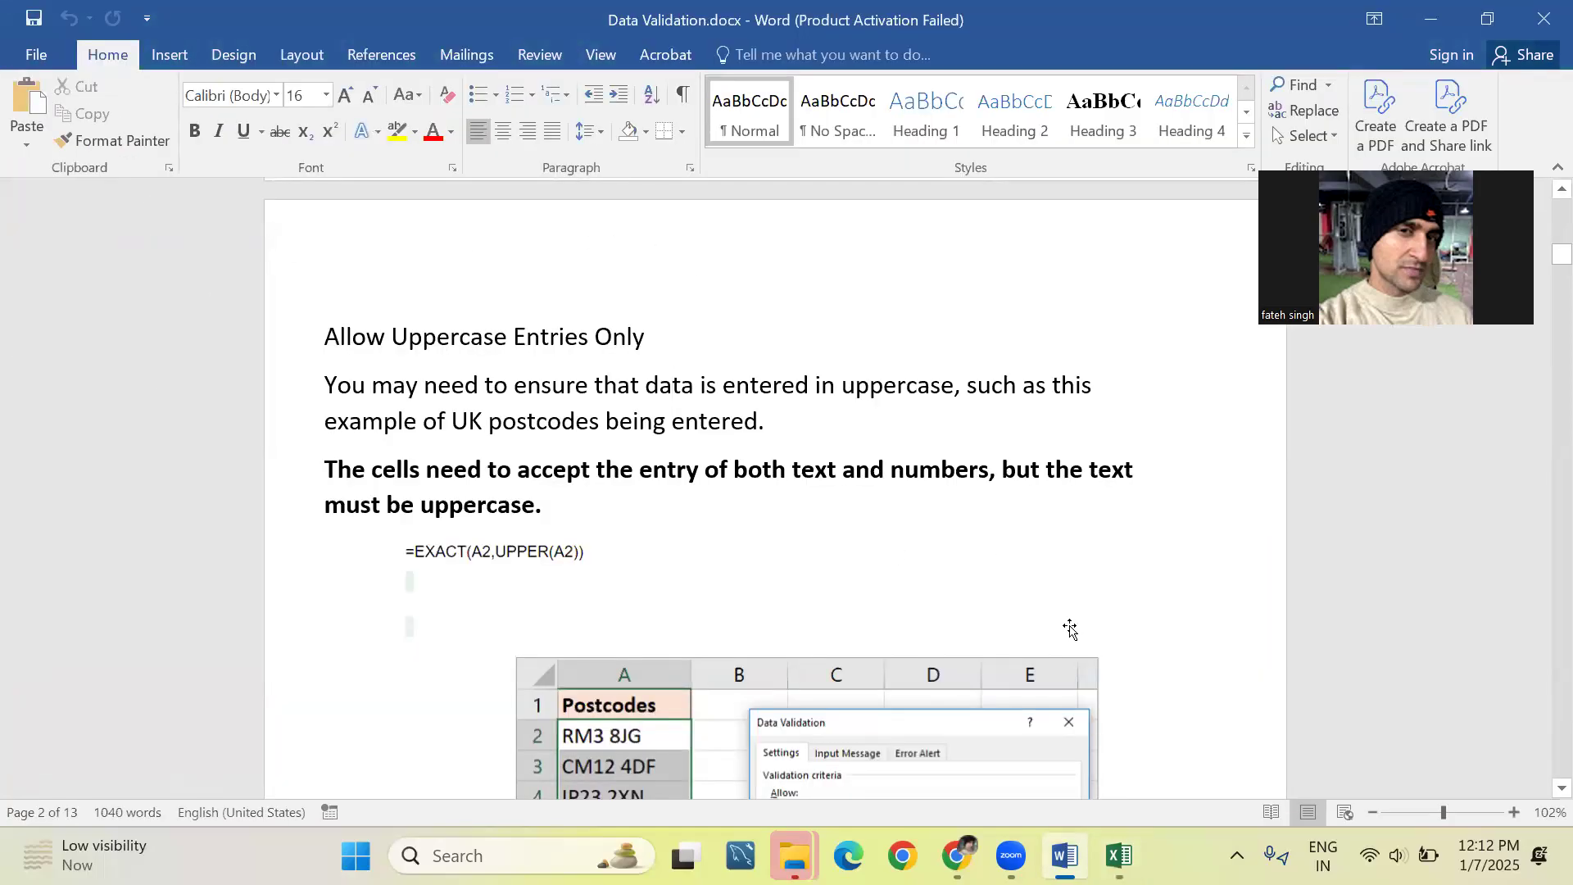
key(alt+Tab)
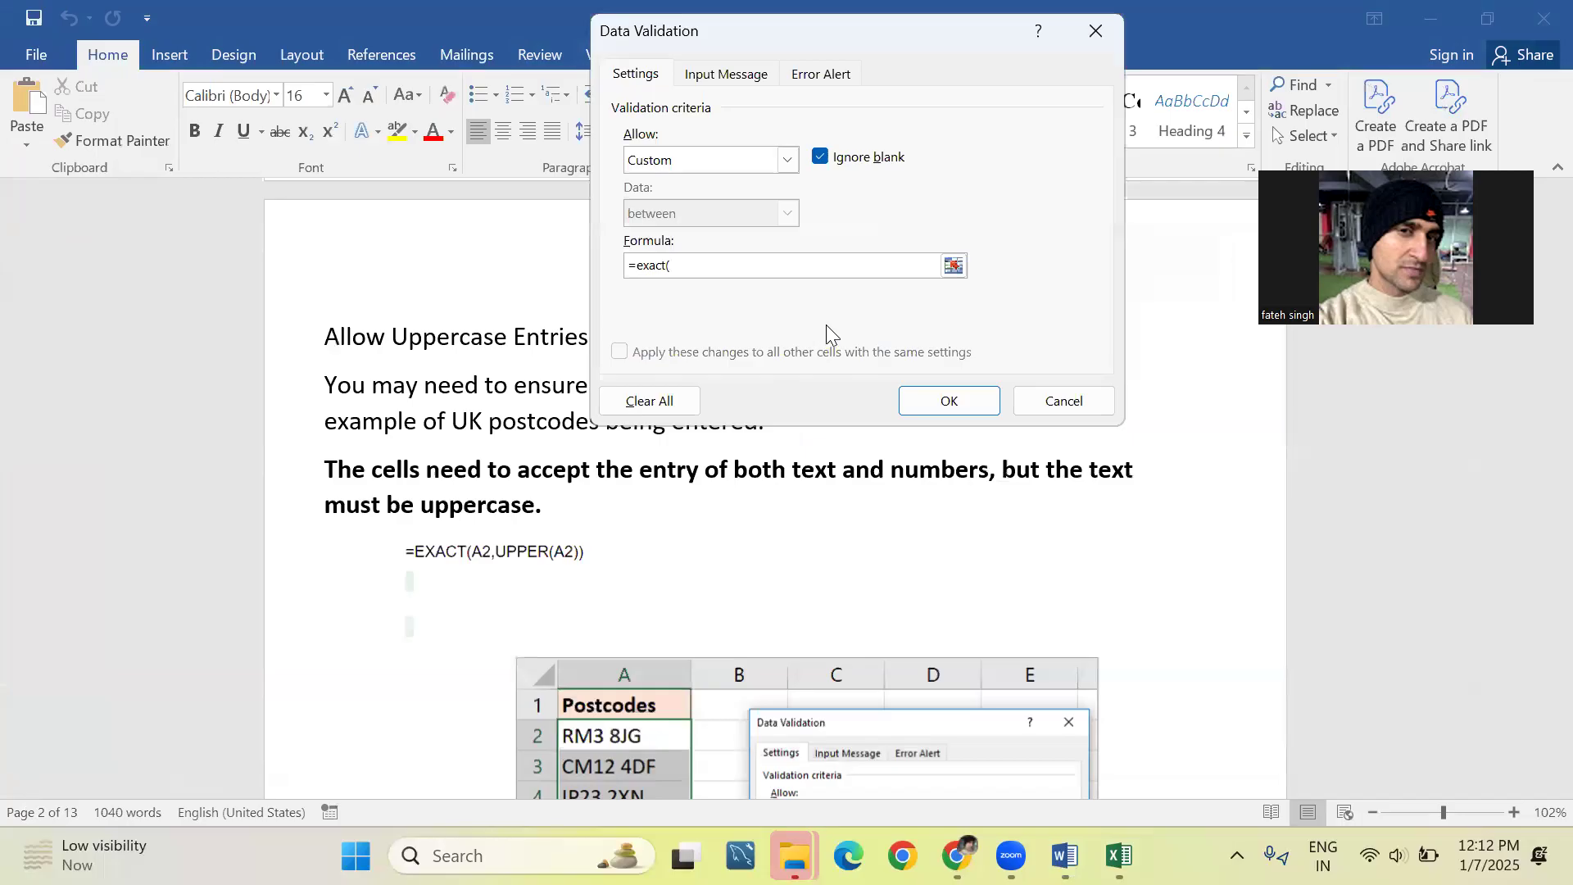
text(a1,upper(a1)))
click(950, 400)
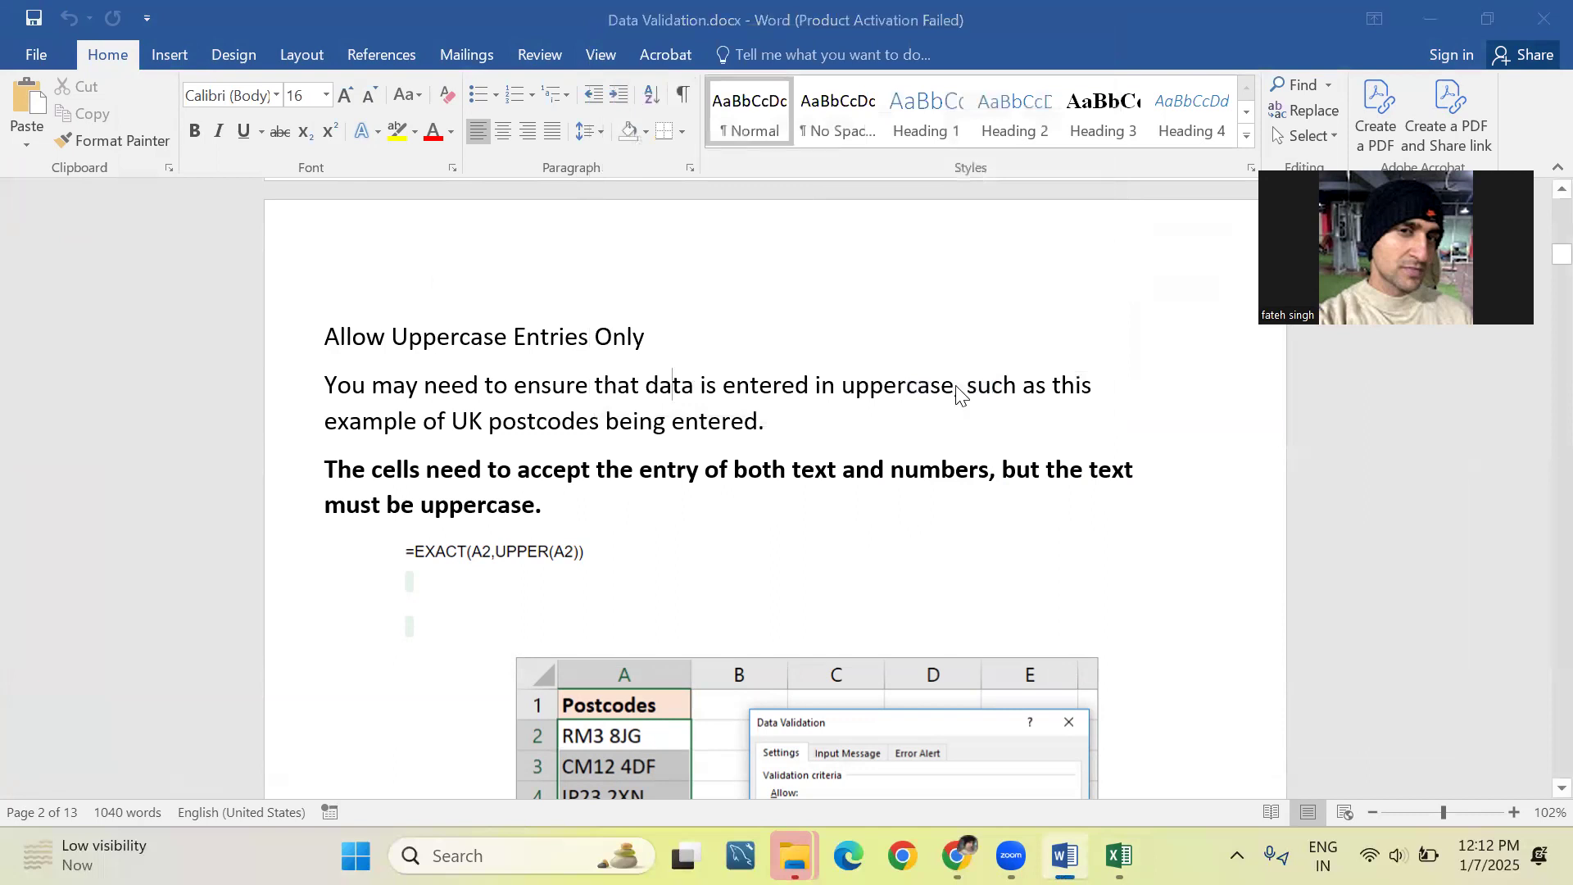
key(alt+Tab)
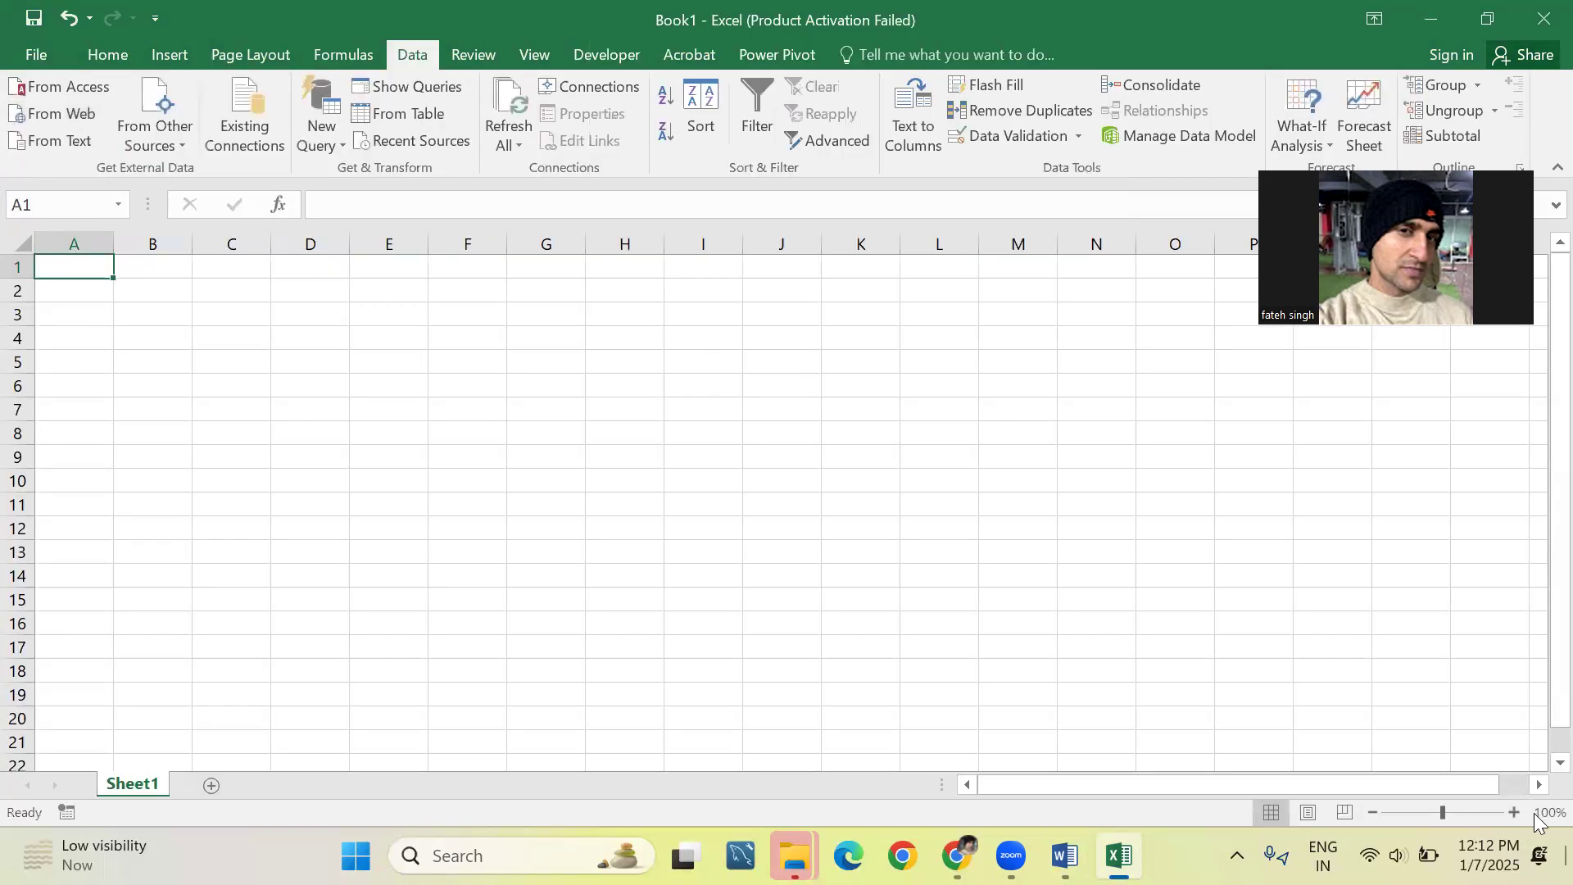
Test the uppercase rule by entering the lowercase text "fsrejkje" in cell A1, and choose to retry the entry.
click(1512, 811)
click(1512, 811)
click(1507, 811)
click(1507, 811)
click(1507, 811)
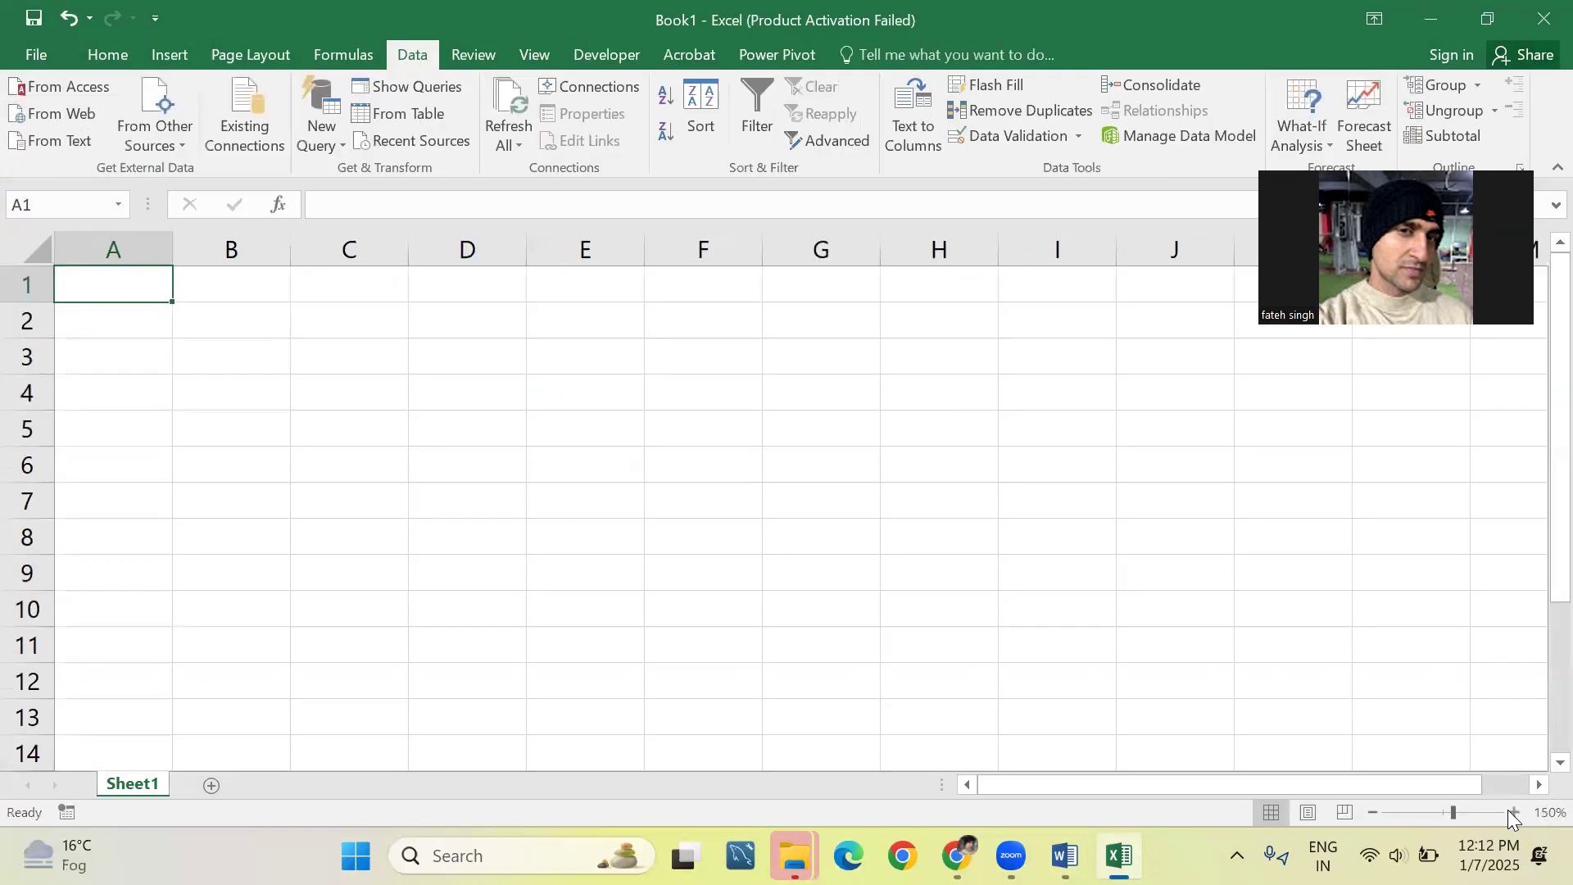
text(fsrejkje)
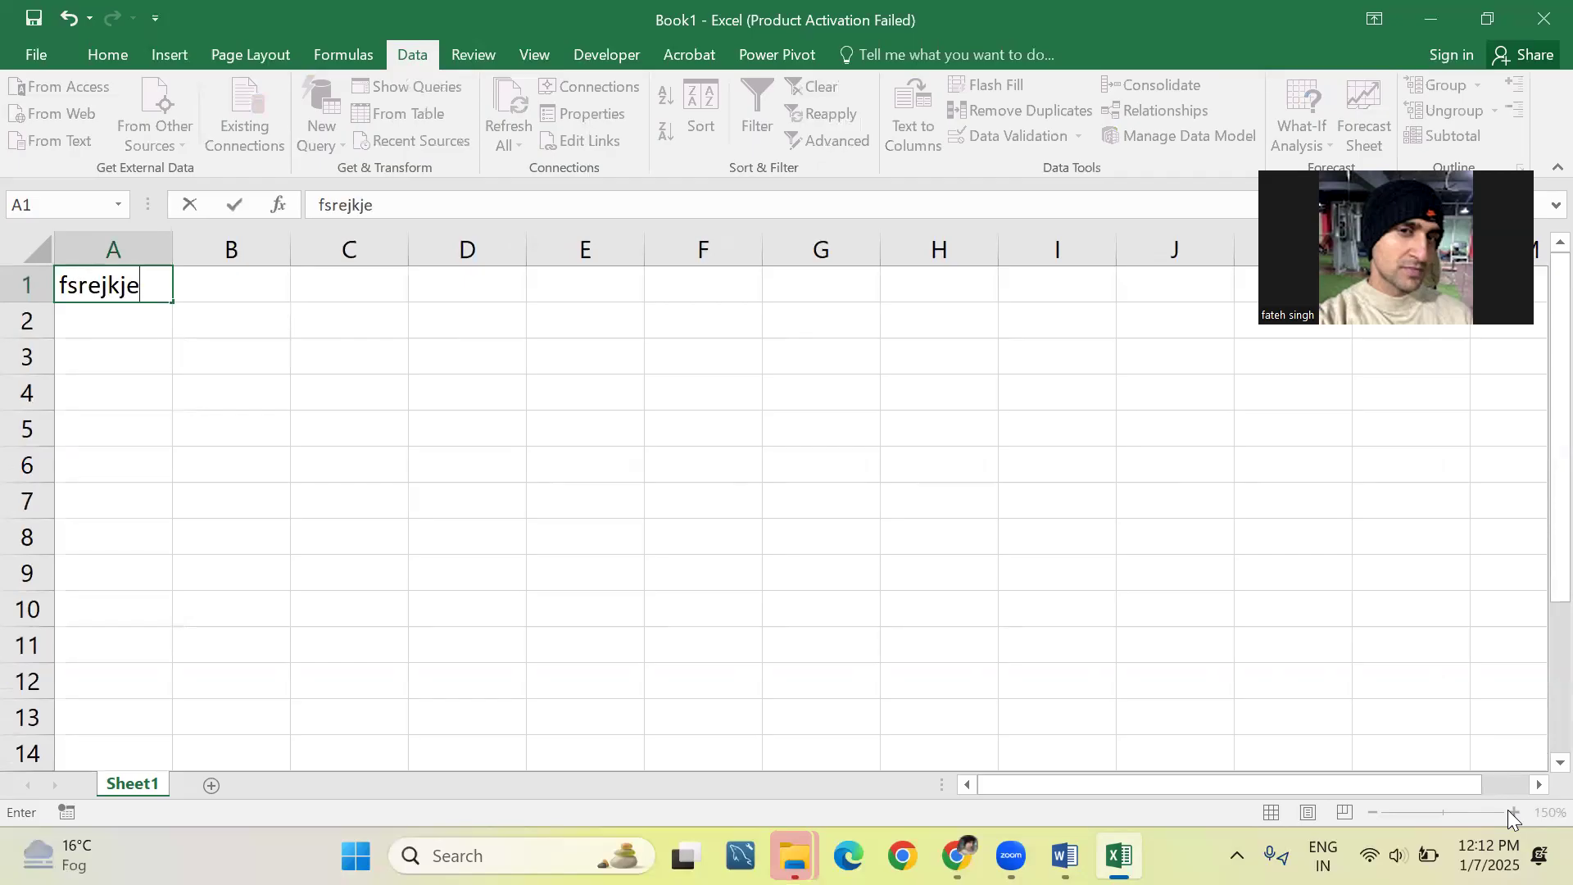
key(Return)
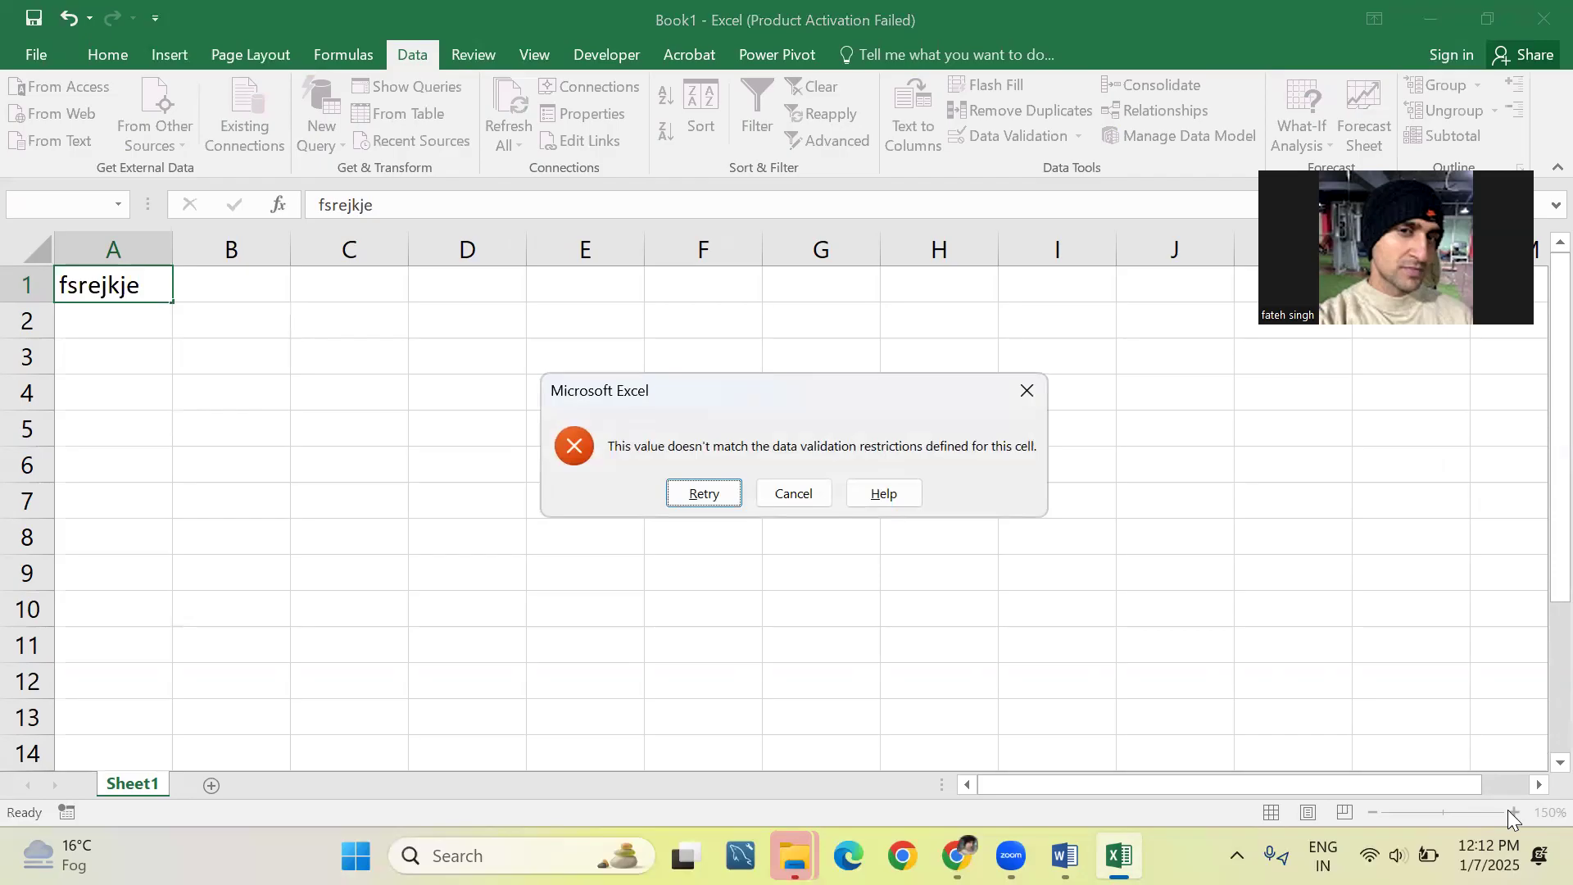
key(Return)
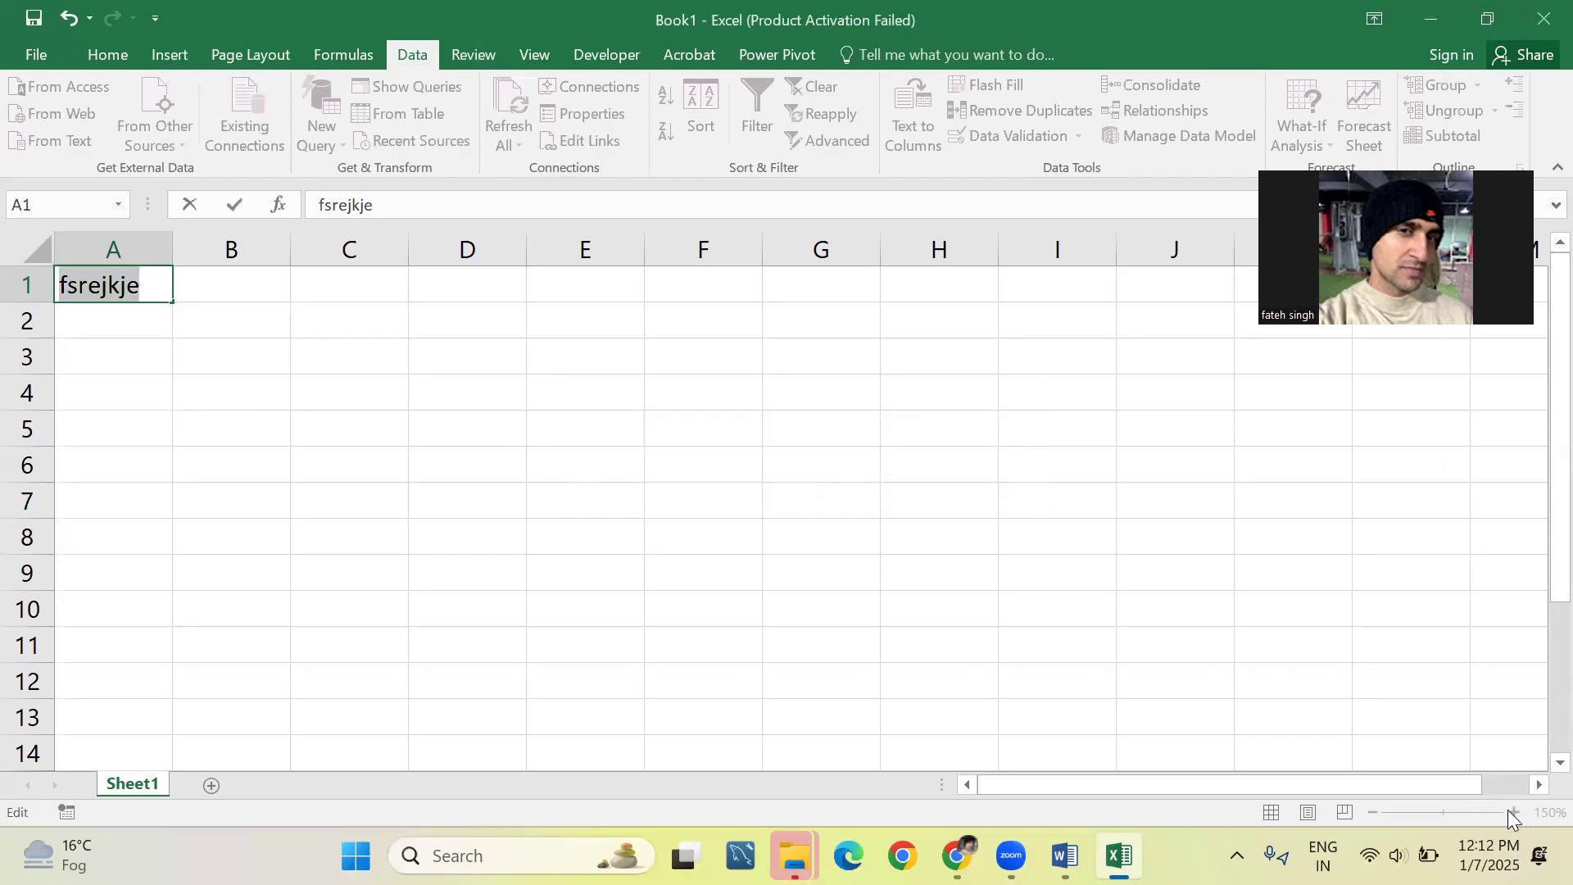
Replace the entry in cell A1 with a first name in uppercase letters and reselect the cell.
text(FATEH)
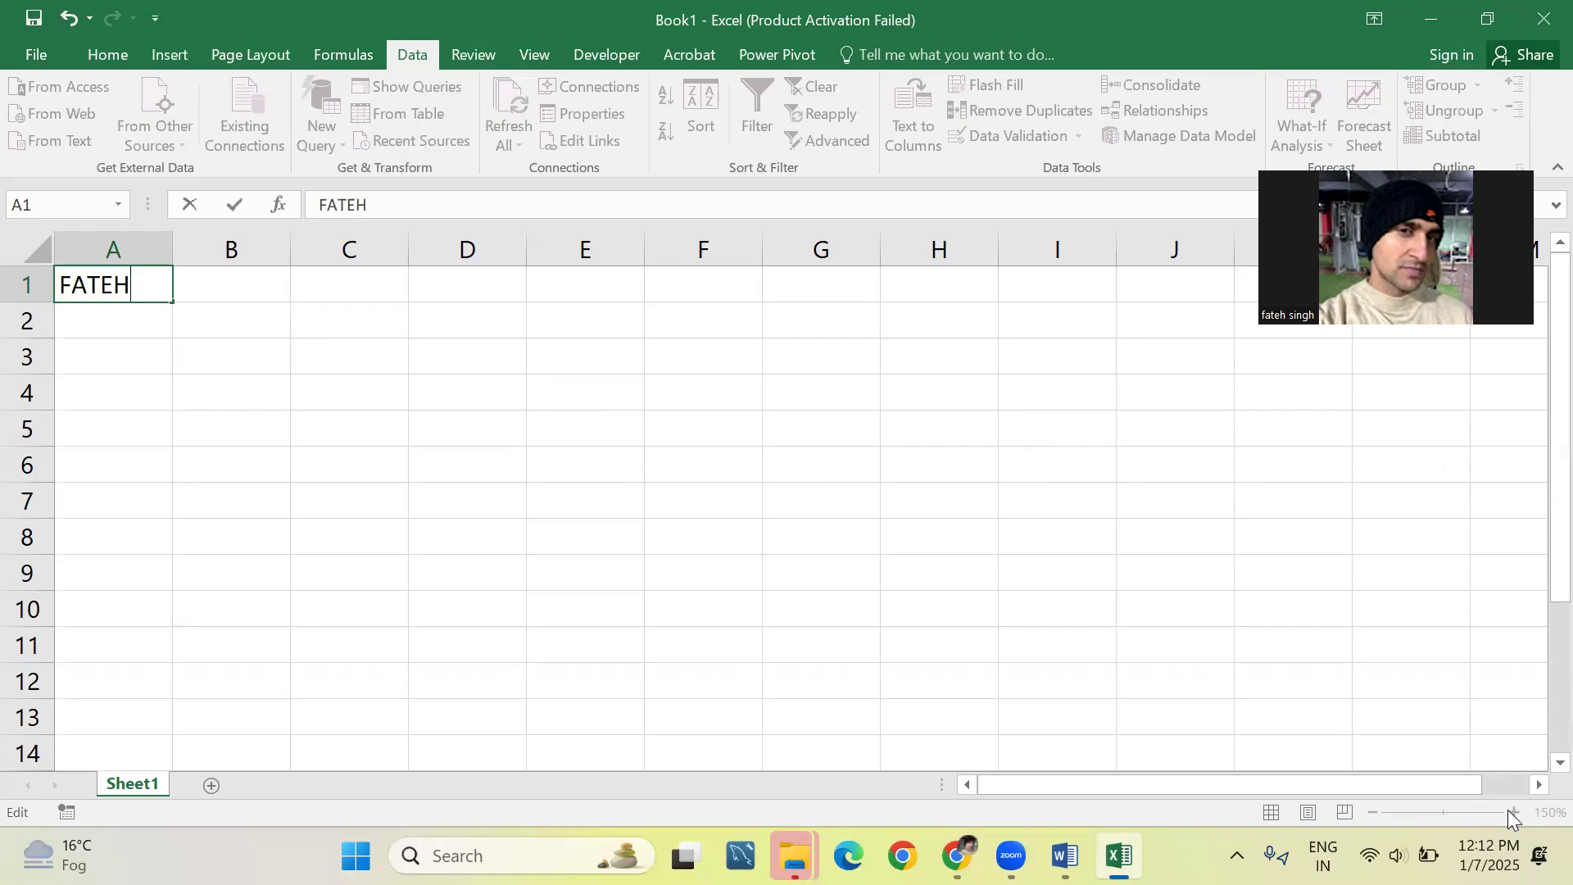
key(Return)
key(Up)
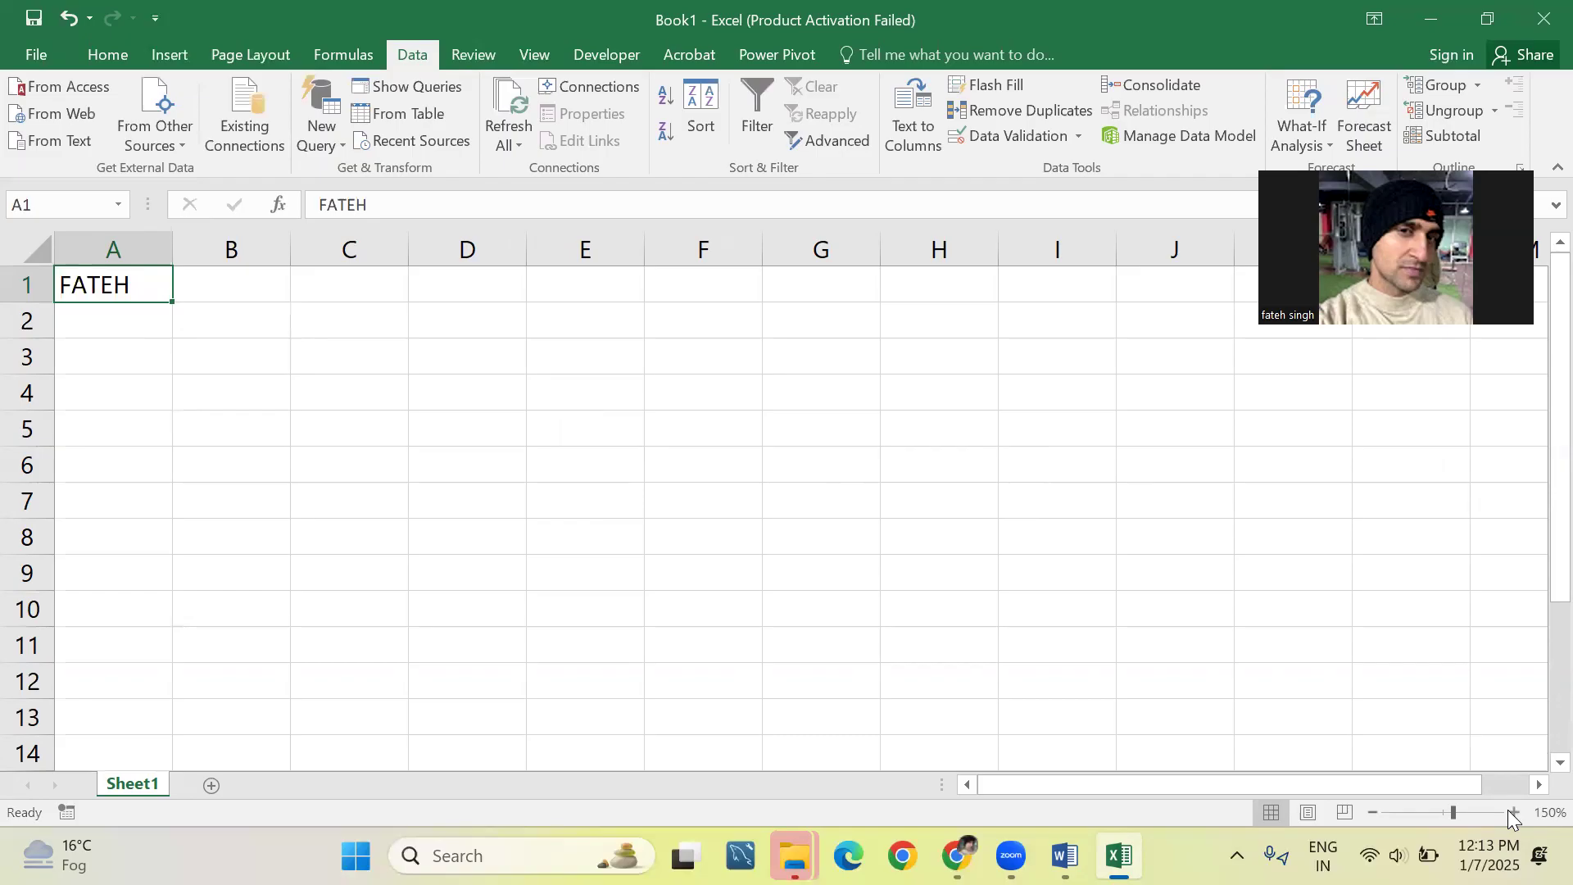
Switch to the Data Validation document in Word and enlarge it to 160% to read the uppercase entries example.
key(alt+Tab)
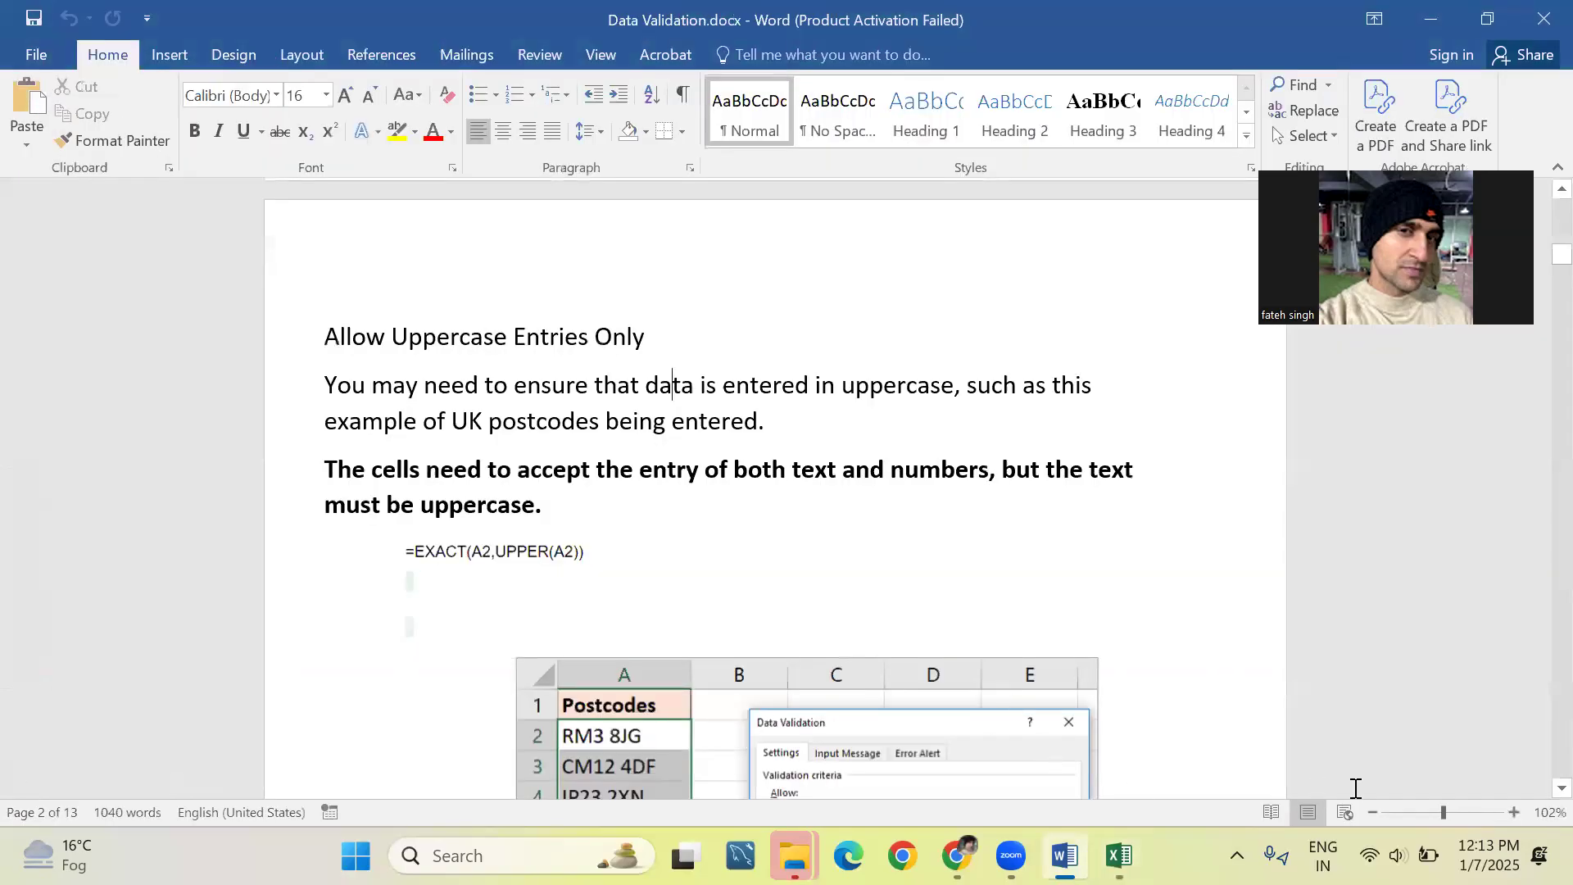
click(1513, 811)
click(1514, 811)
click(1513, 811)
click(1514, 811)
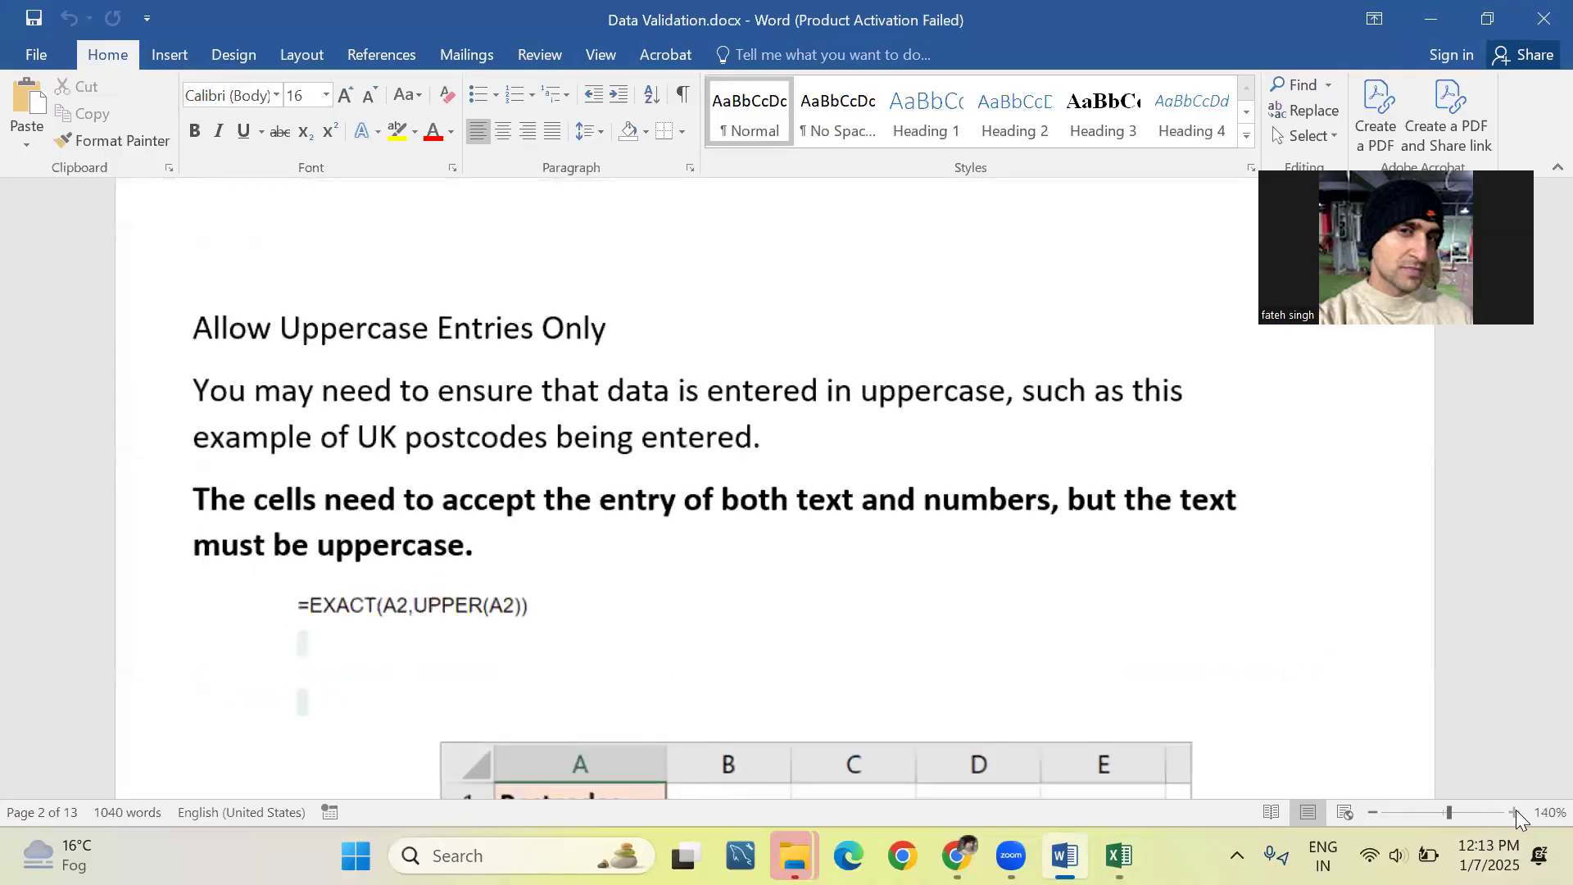
click(1514, 811)
click(1513, 811)
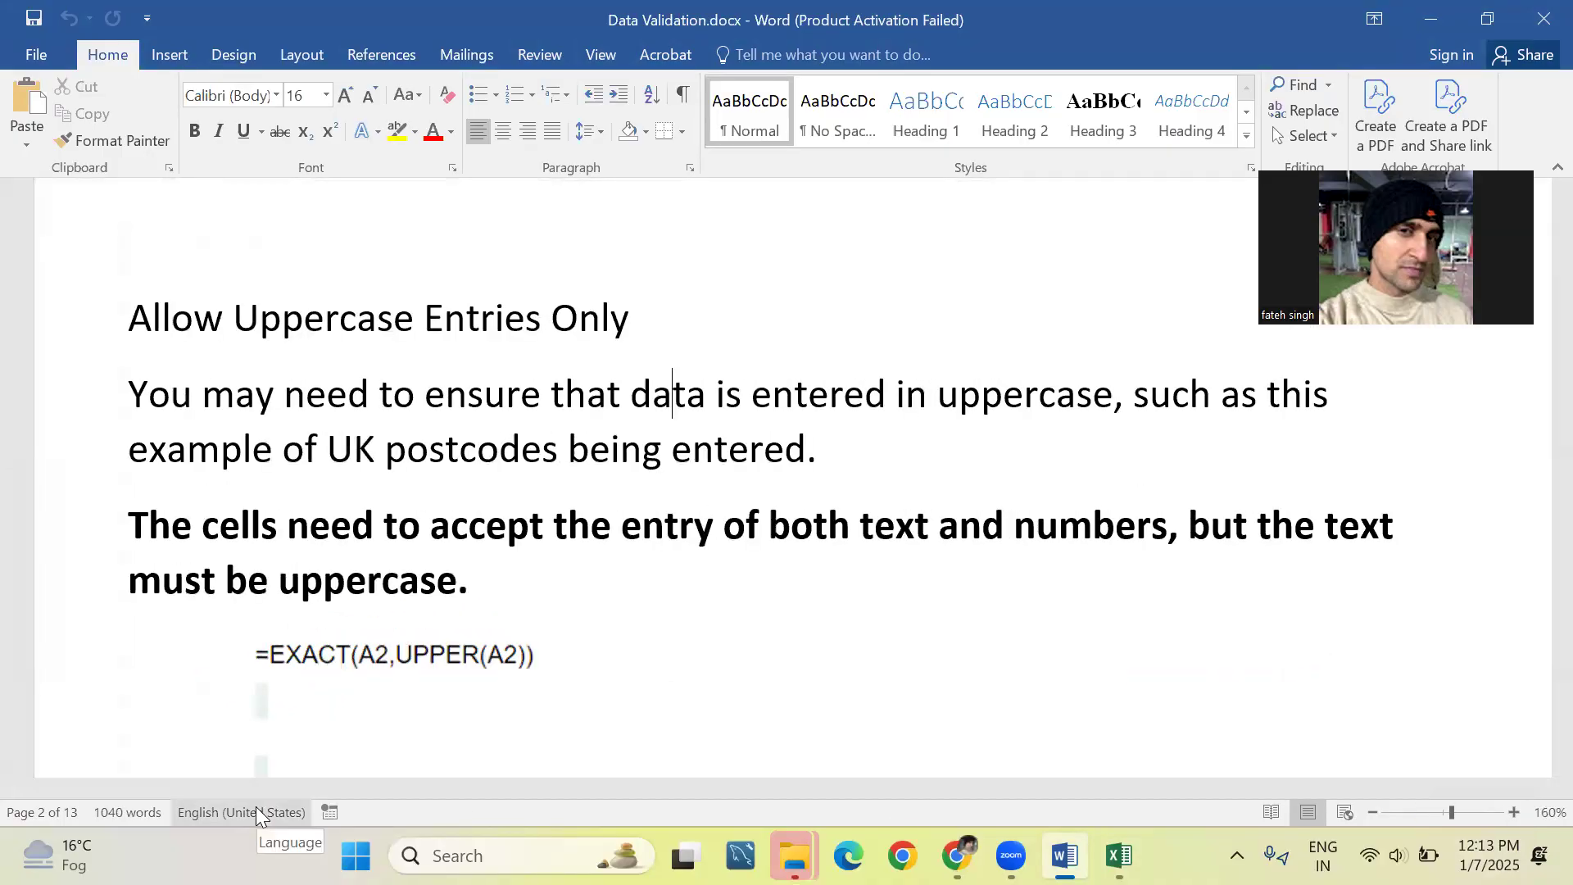
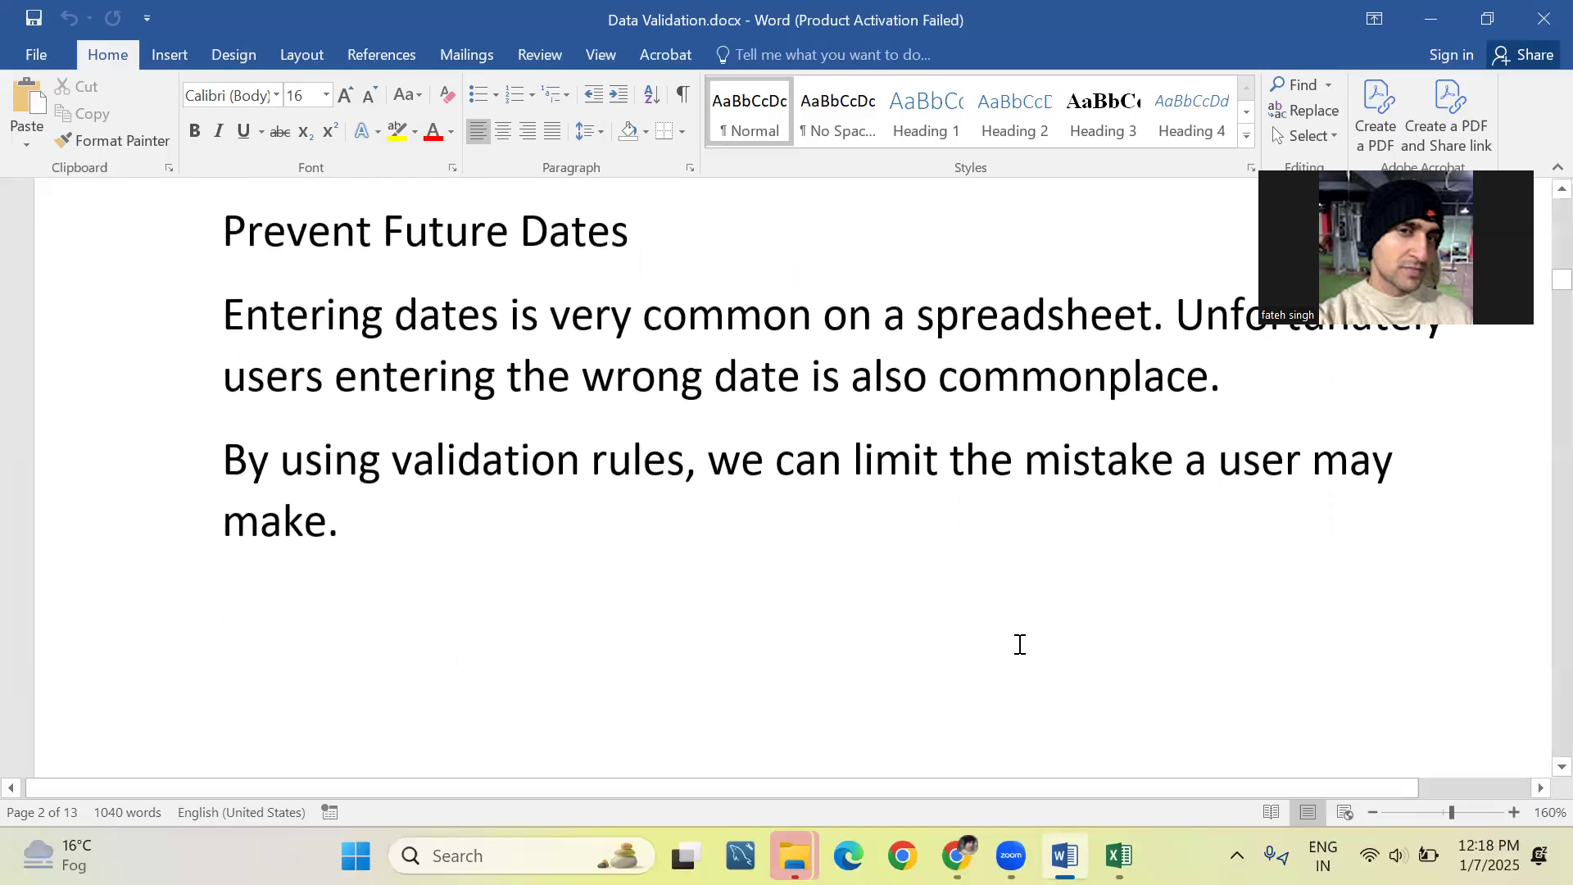
Select cell D3 in the Excel workbook and read the "Prevent Future Dates" example in the Word document.
click(1119, 855)
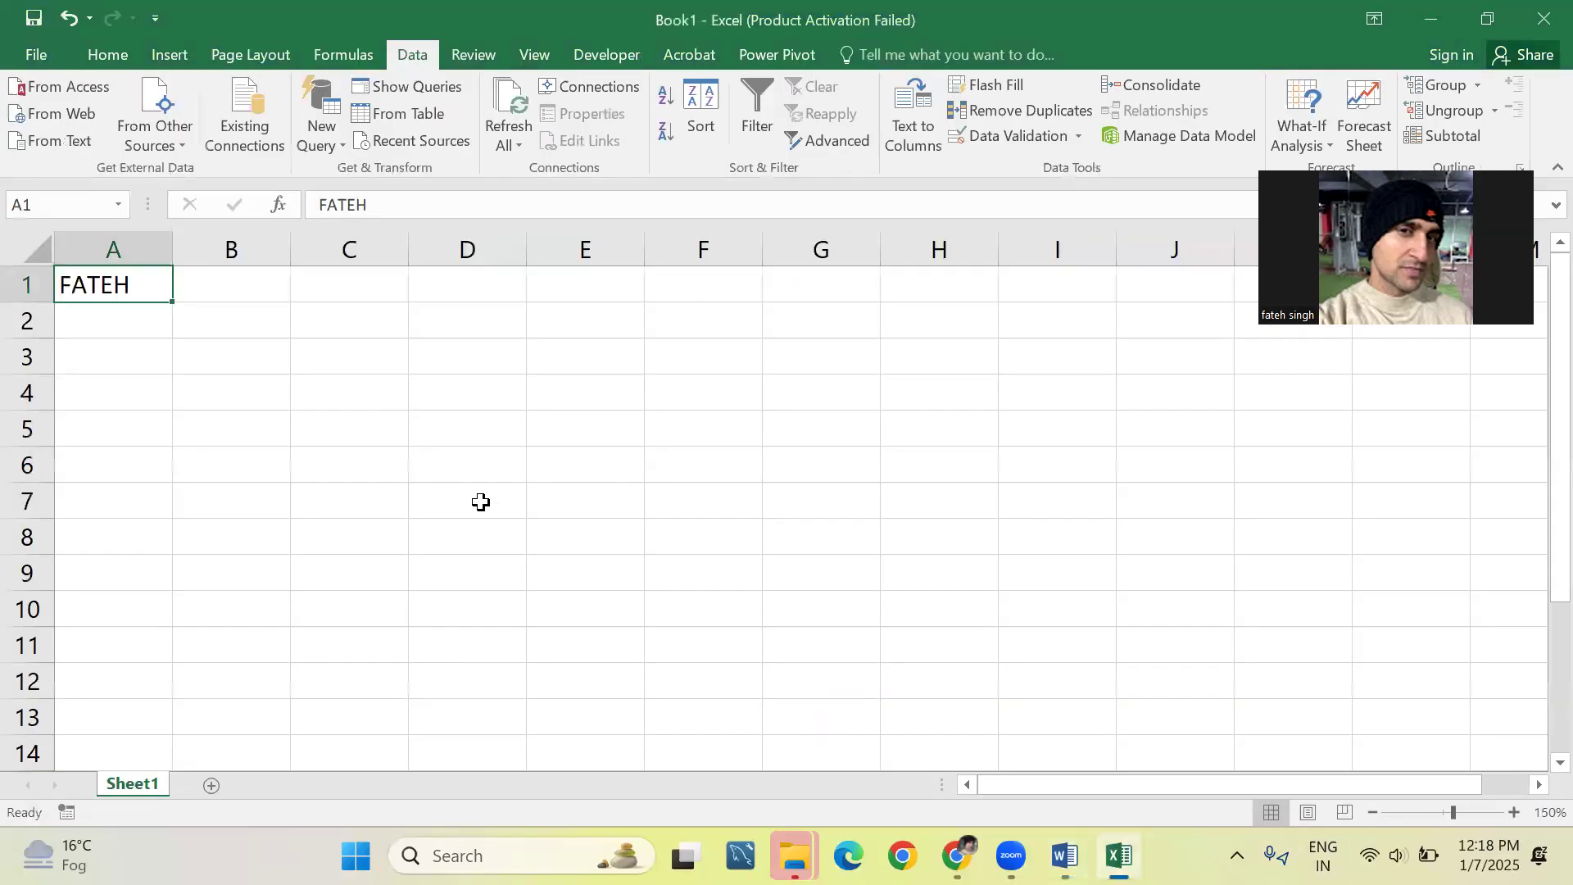
click(479, 355)
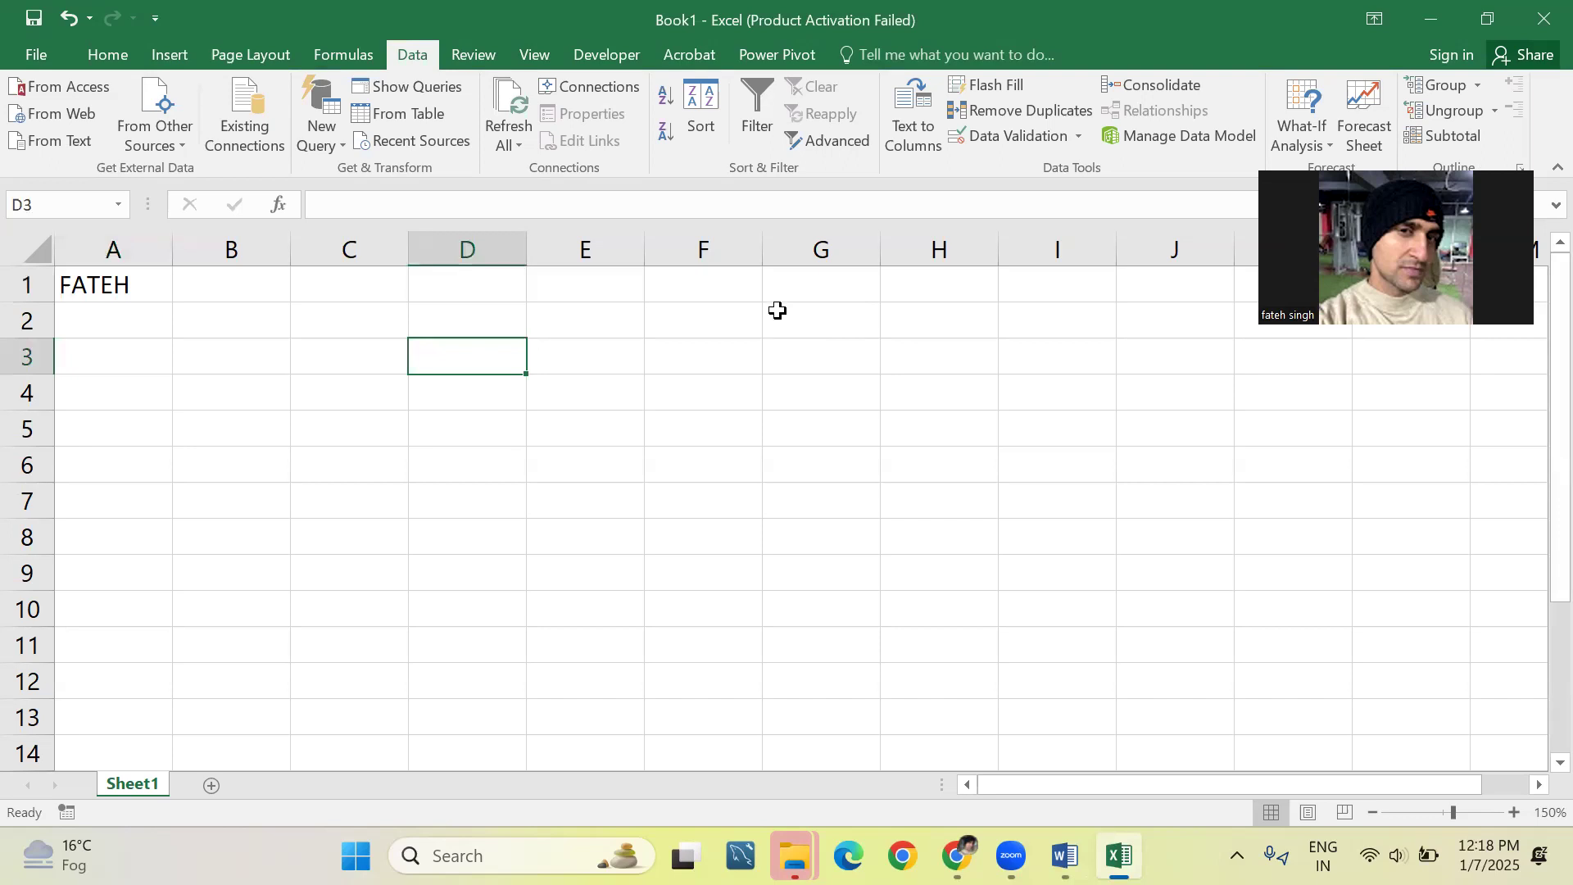
key(alt+Tab)
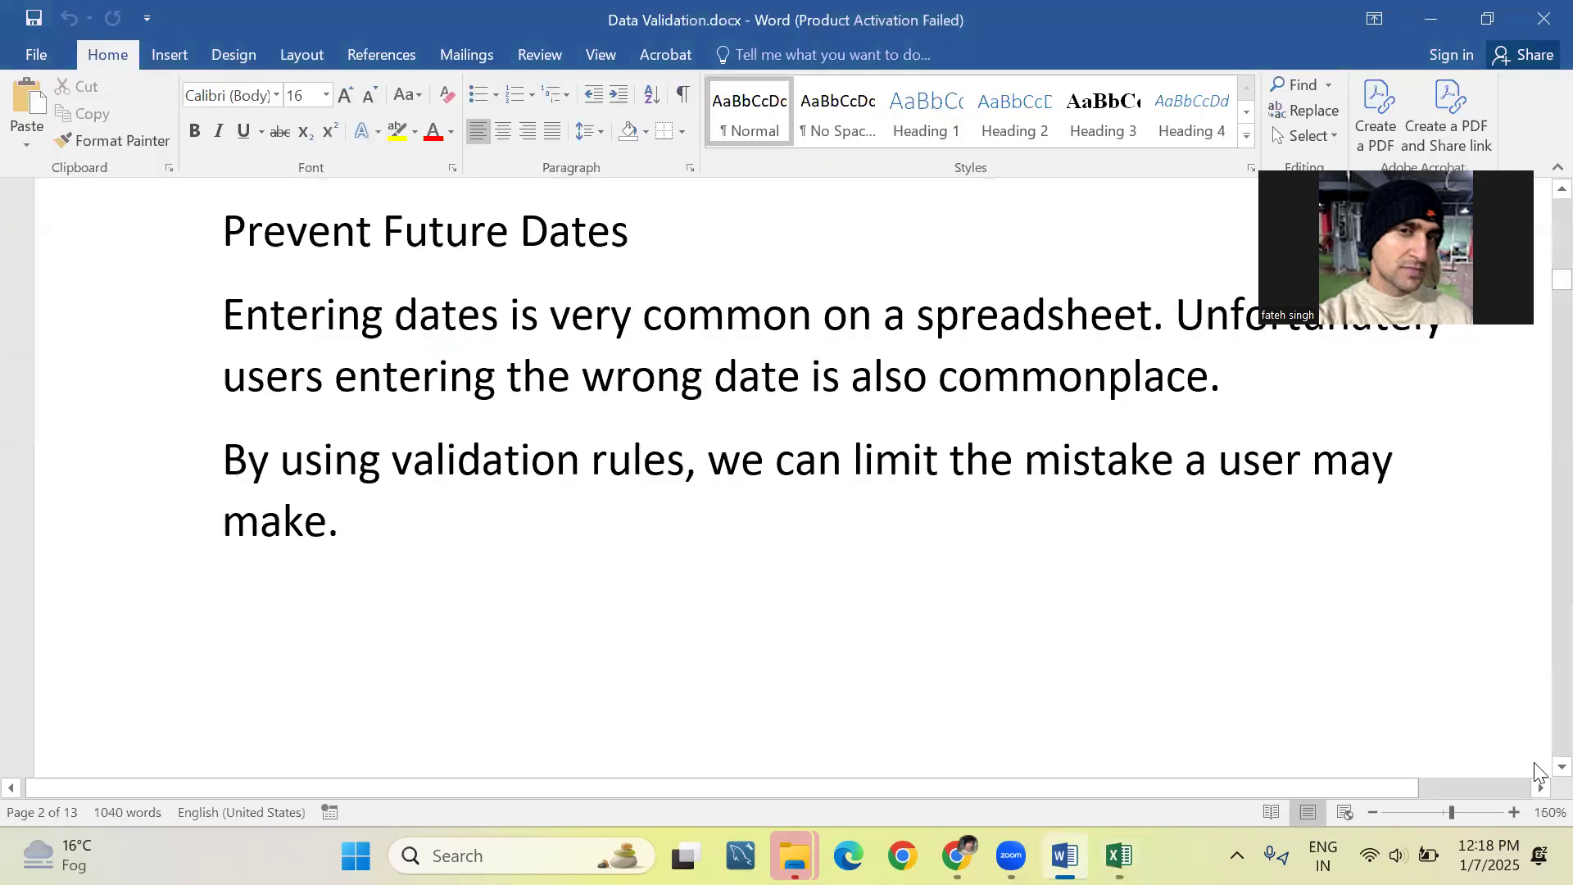
scroll(1539, 781, down, 10)
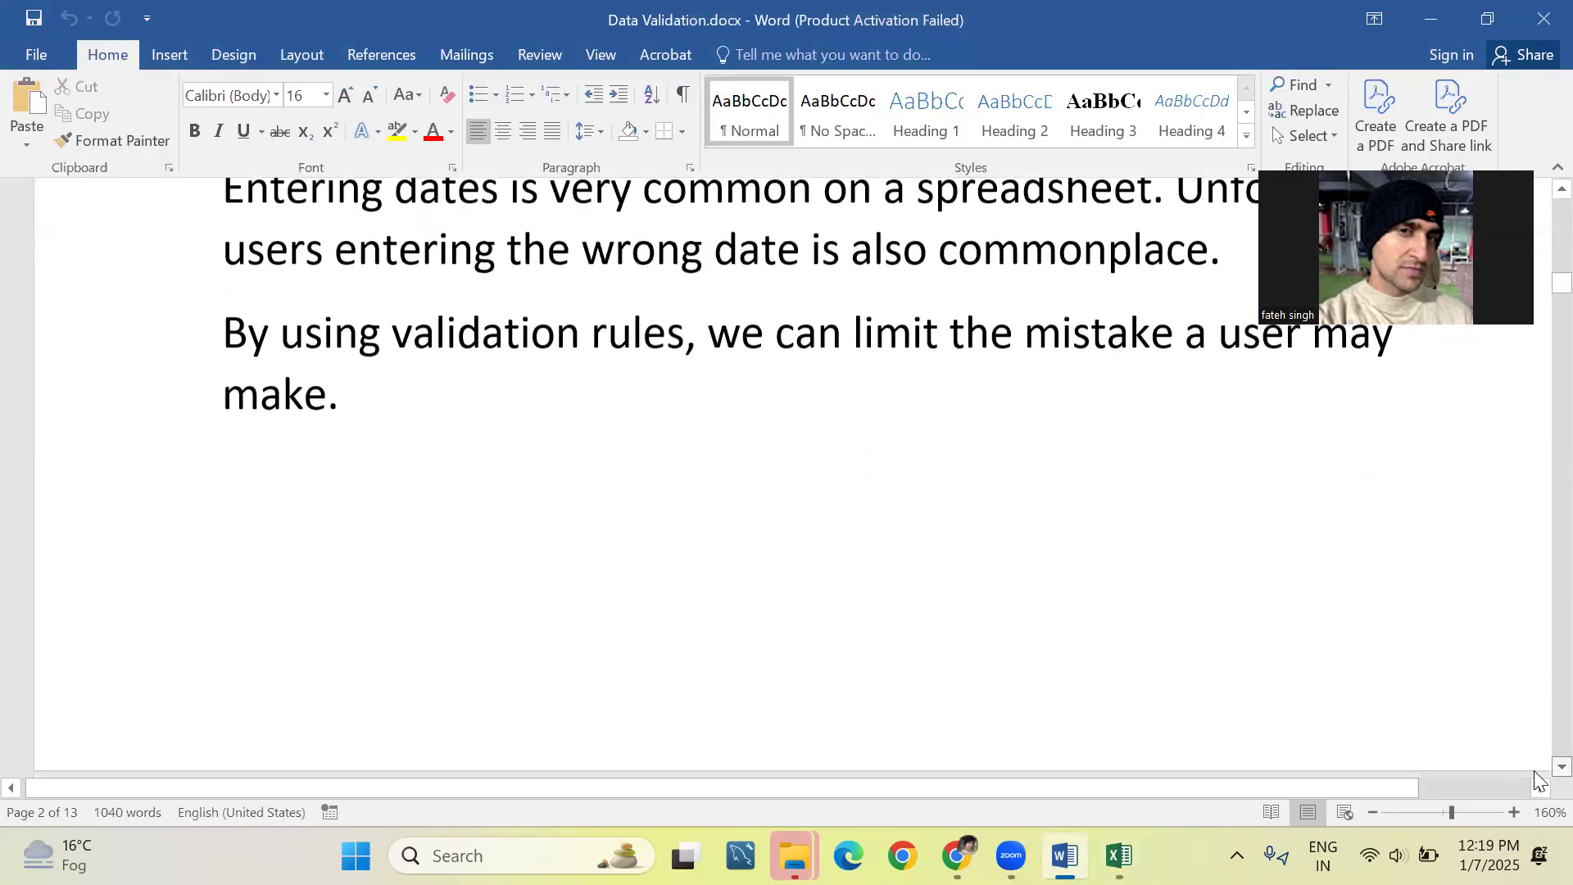
scroll(1538, 781, down, 8)
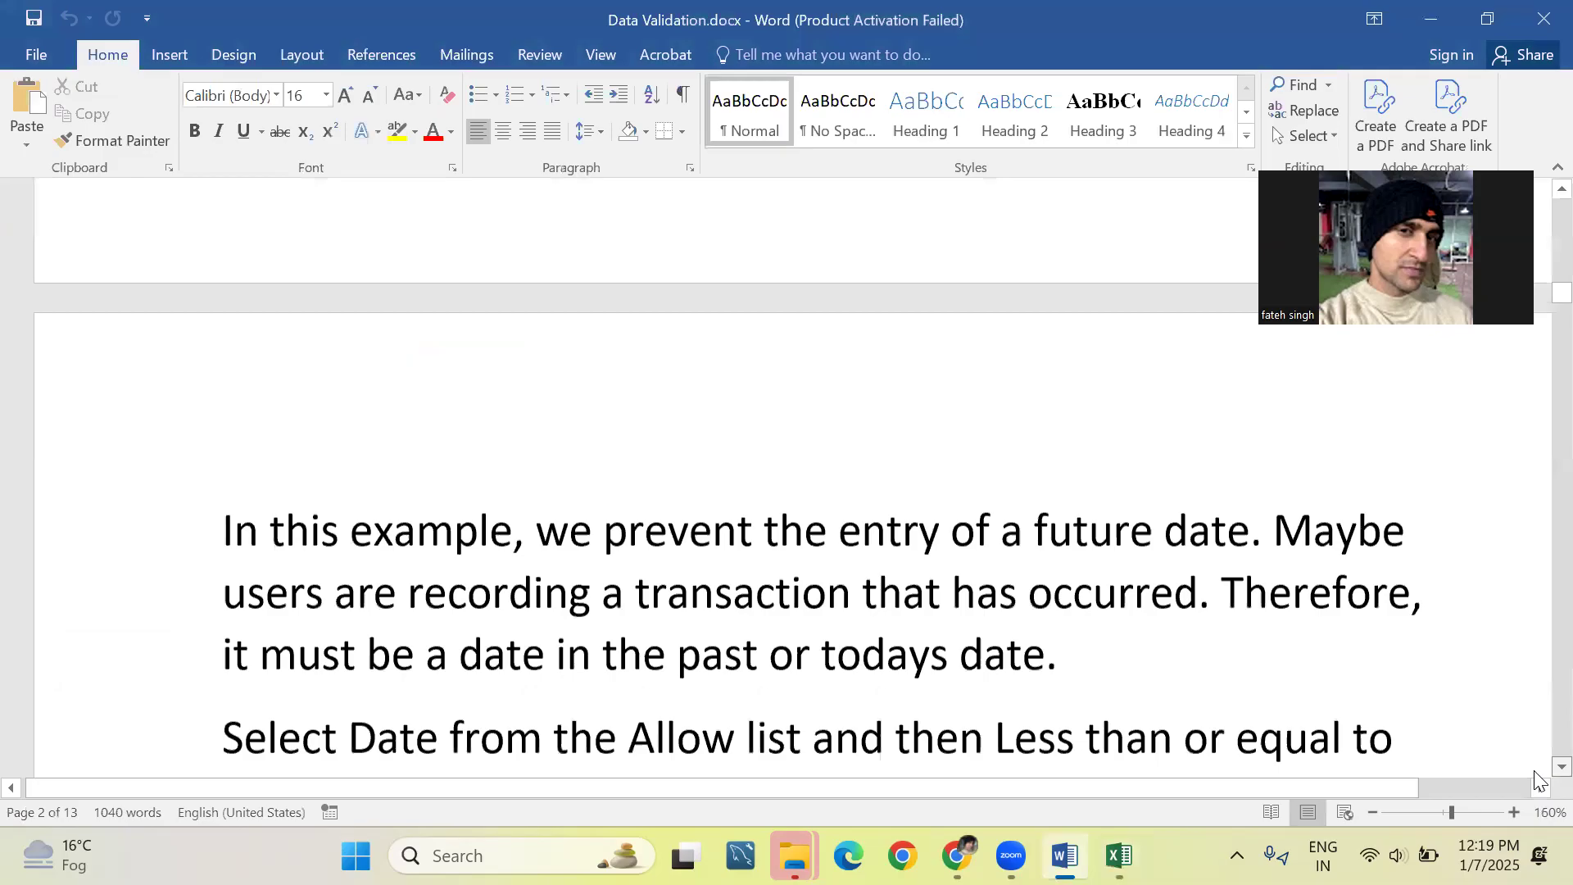
scroll(1535, 774, down, 3)
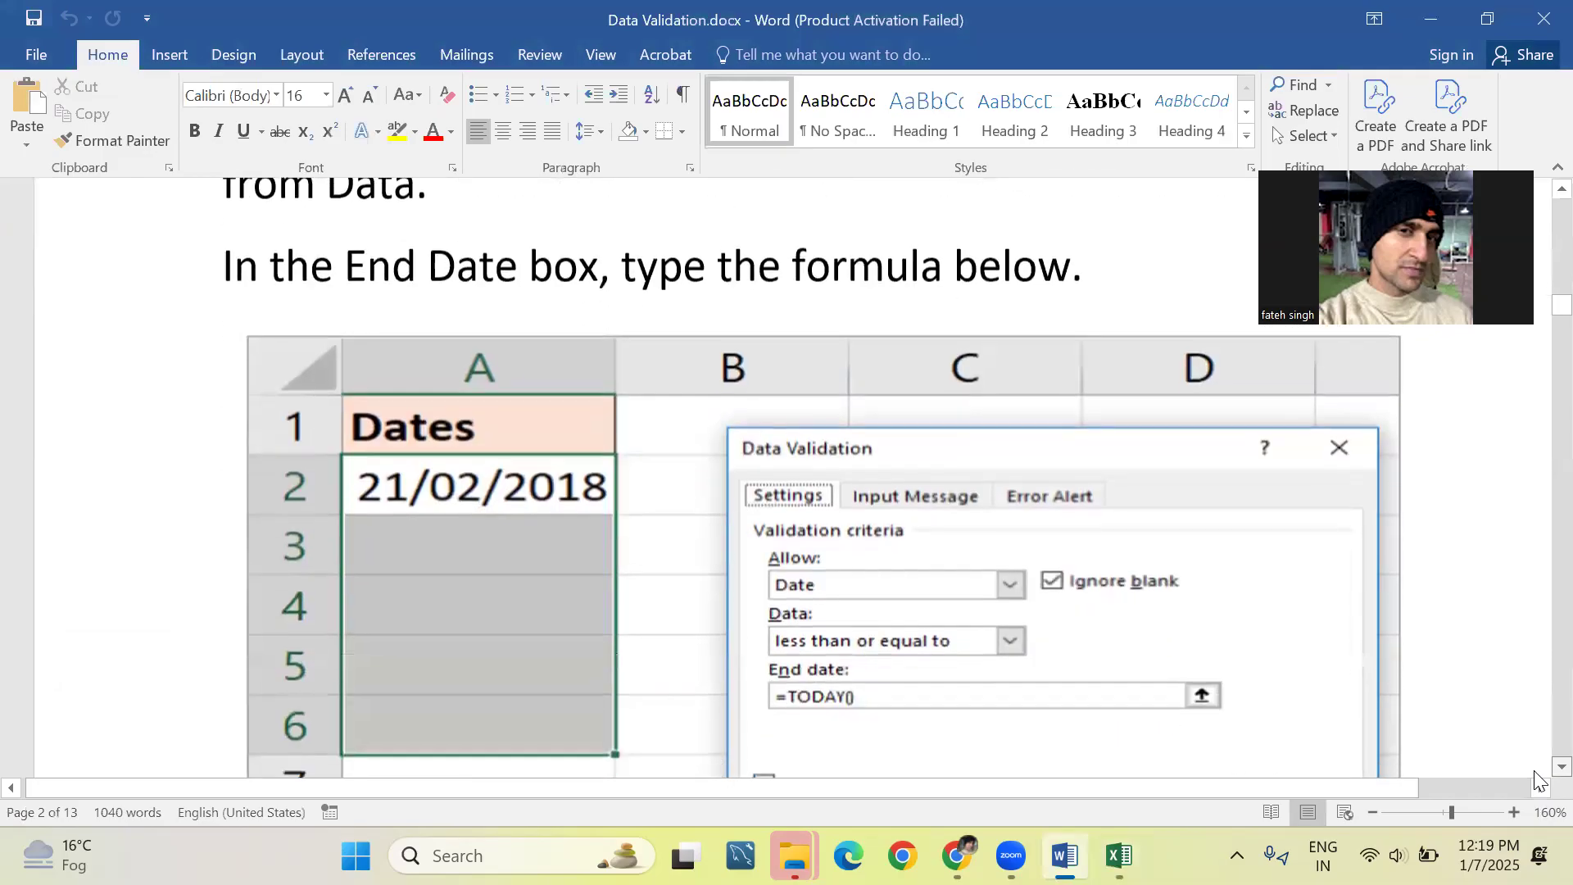
Switch to Excel and apply a Date validation rule to cell D3 allowing dates less than the end date =TODAY().
key(alt+Tab)
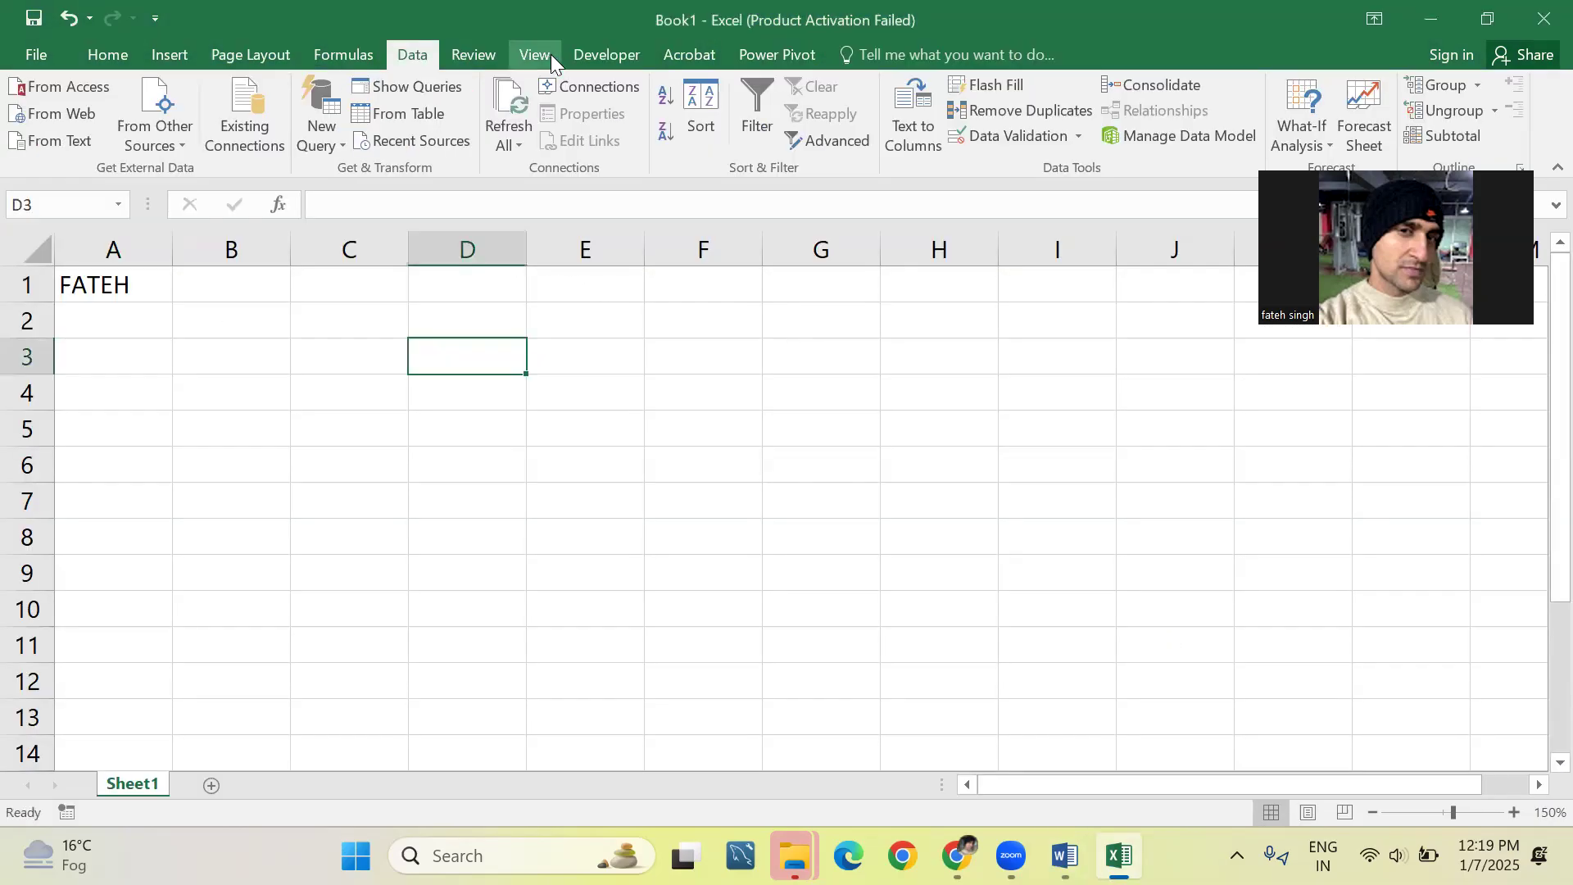
click(996, 139)
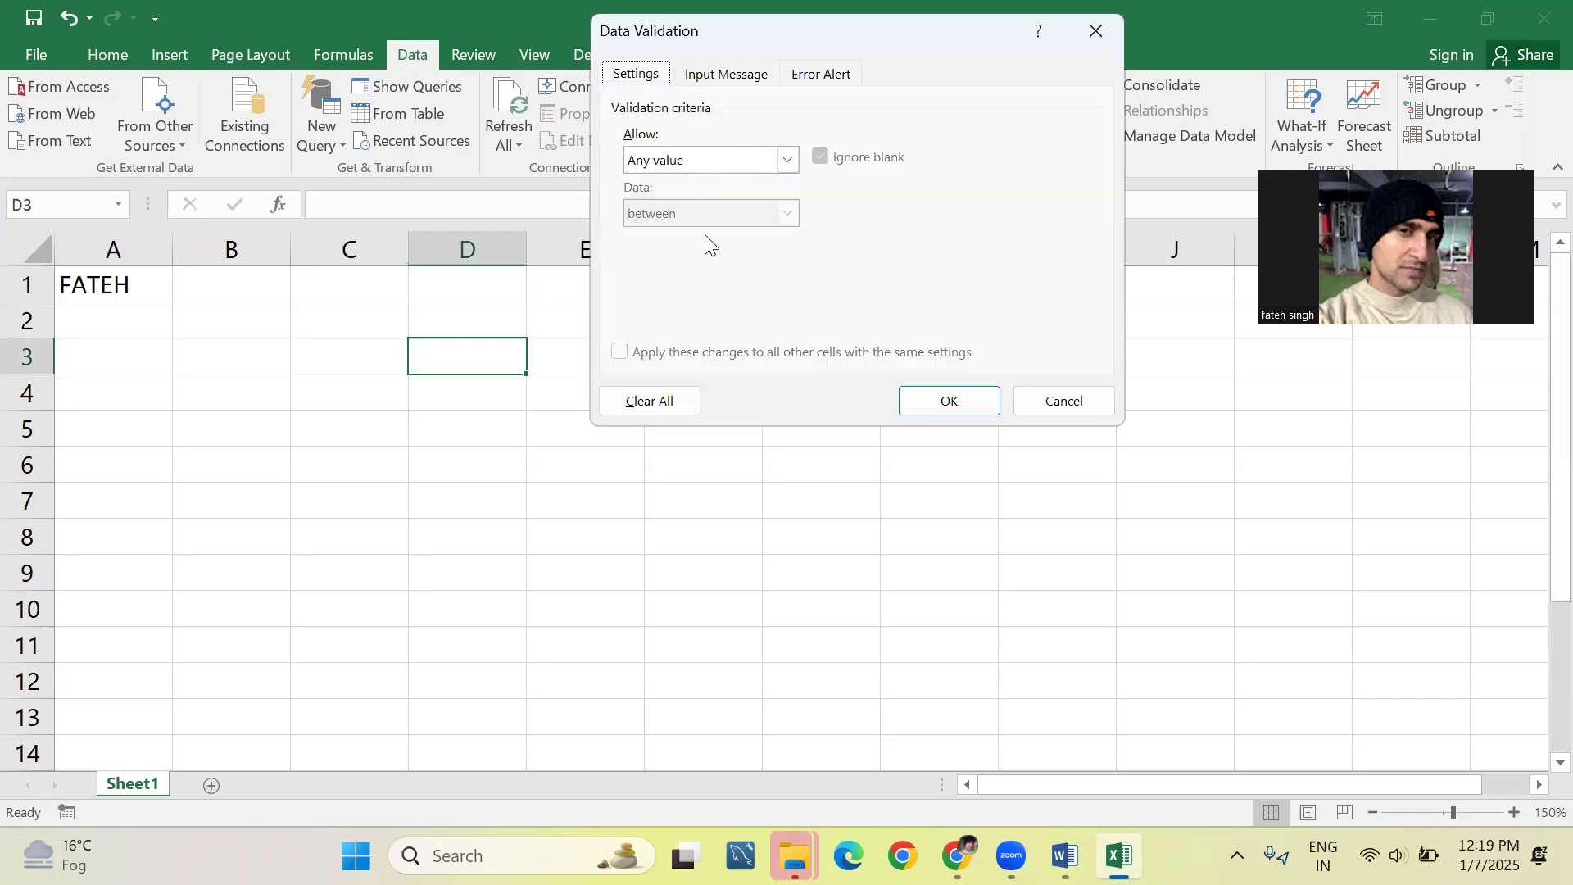
click(721, 158)
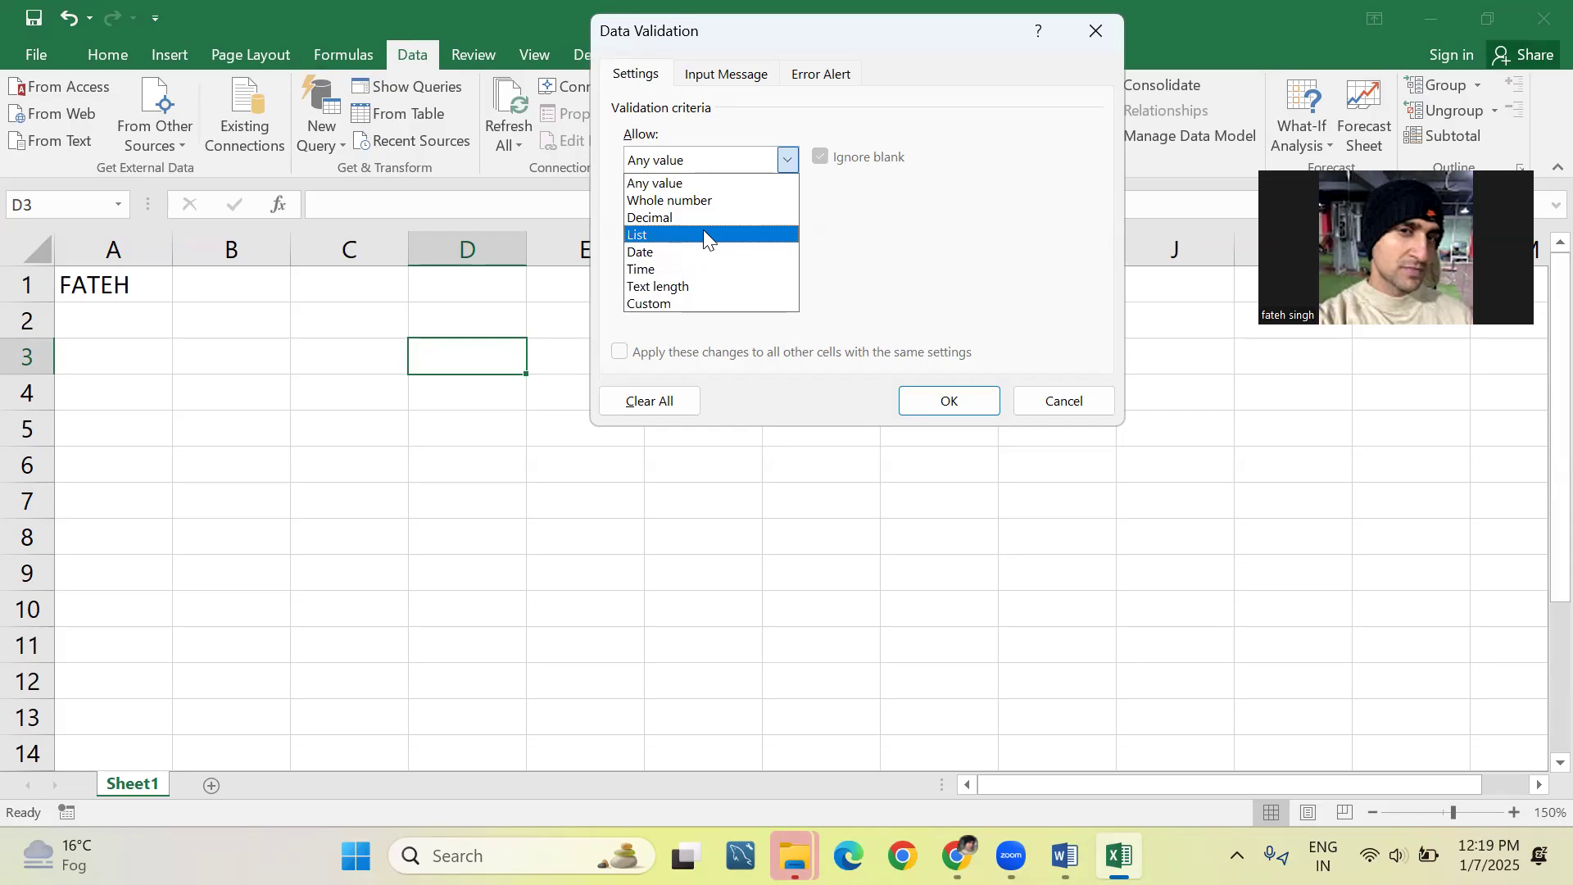
click(701, 250)
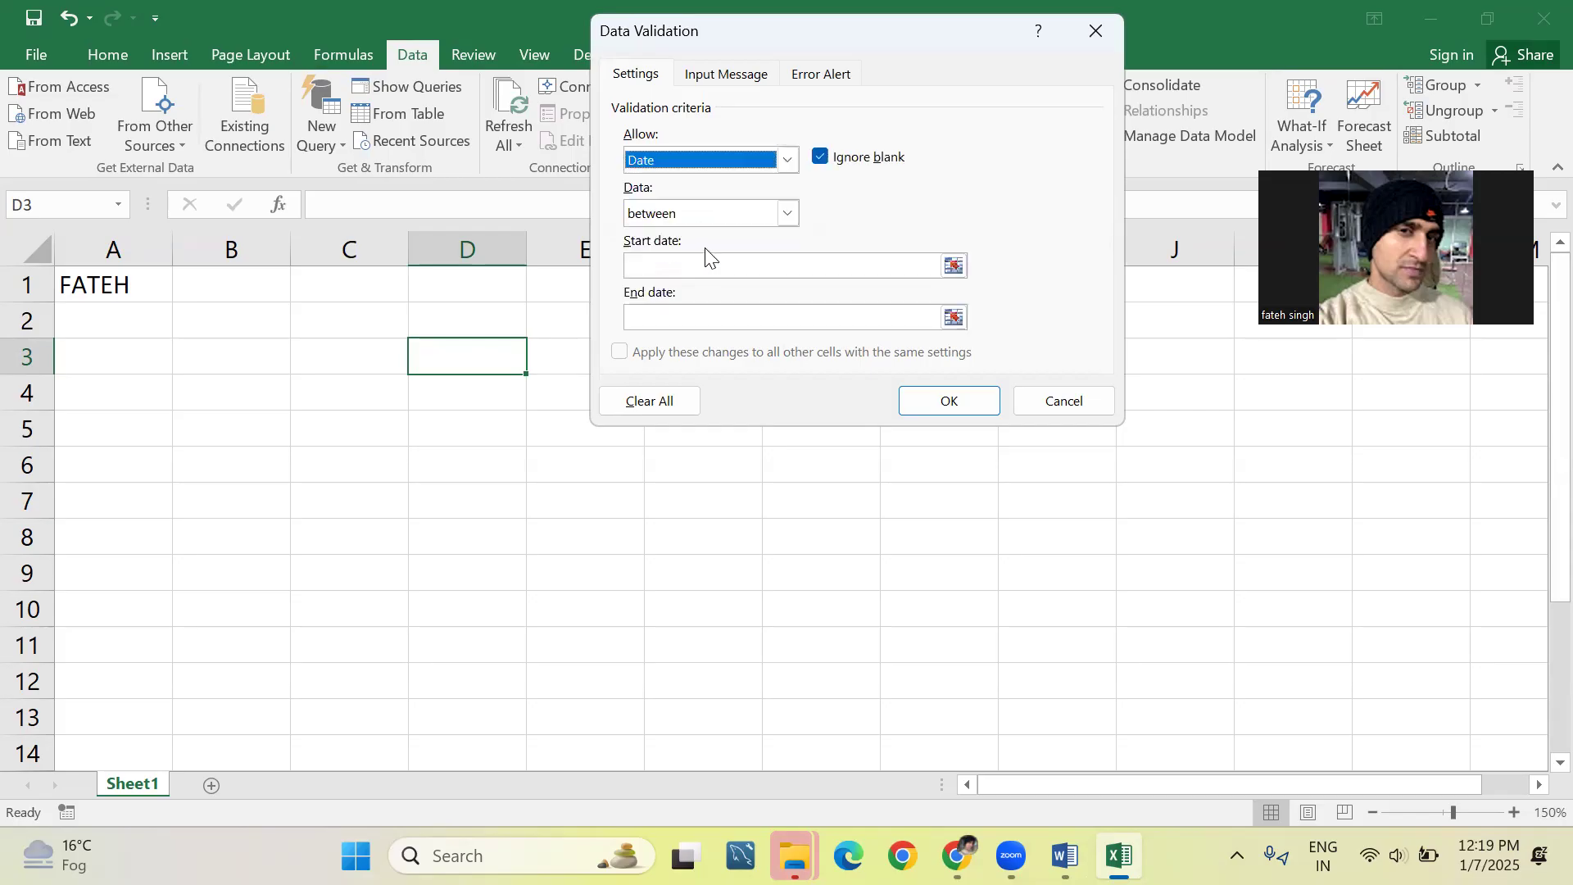
click(749, 218)
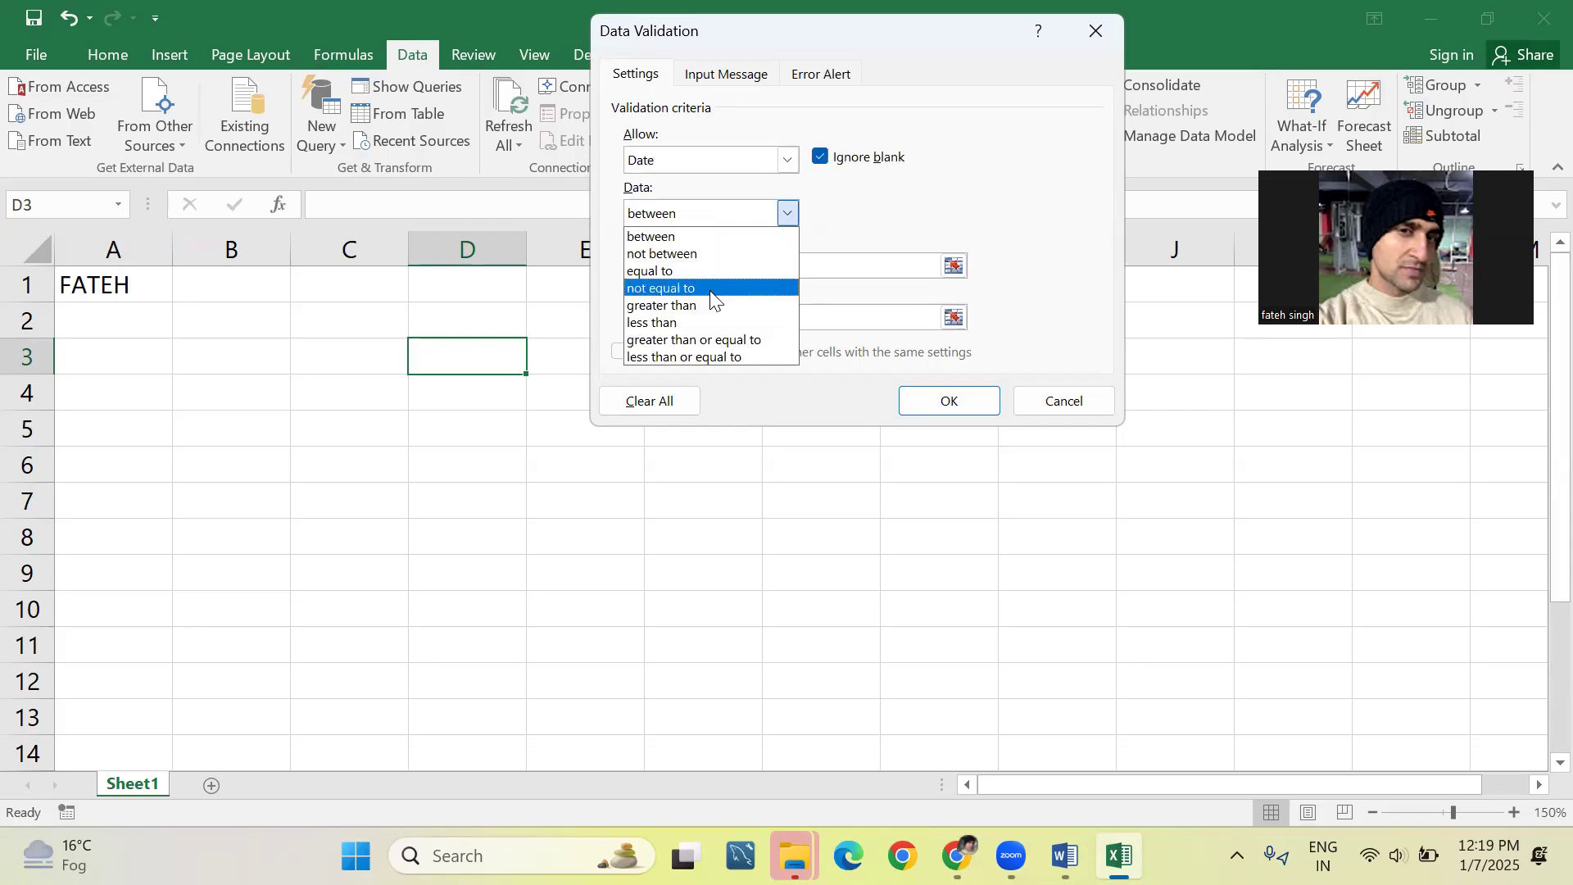
click(698, 322)
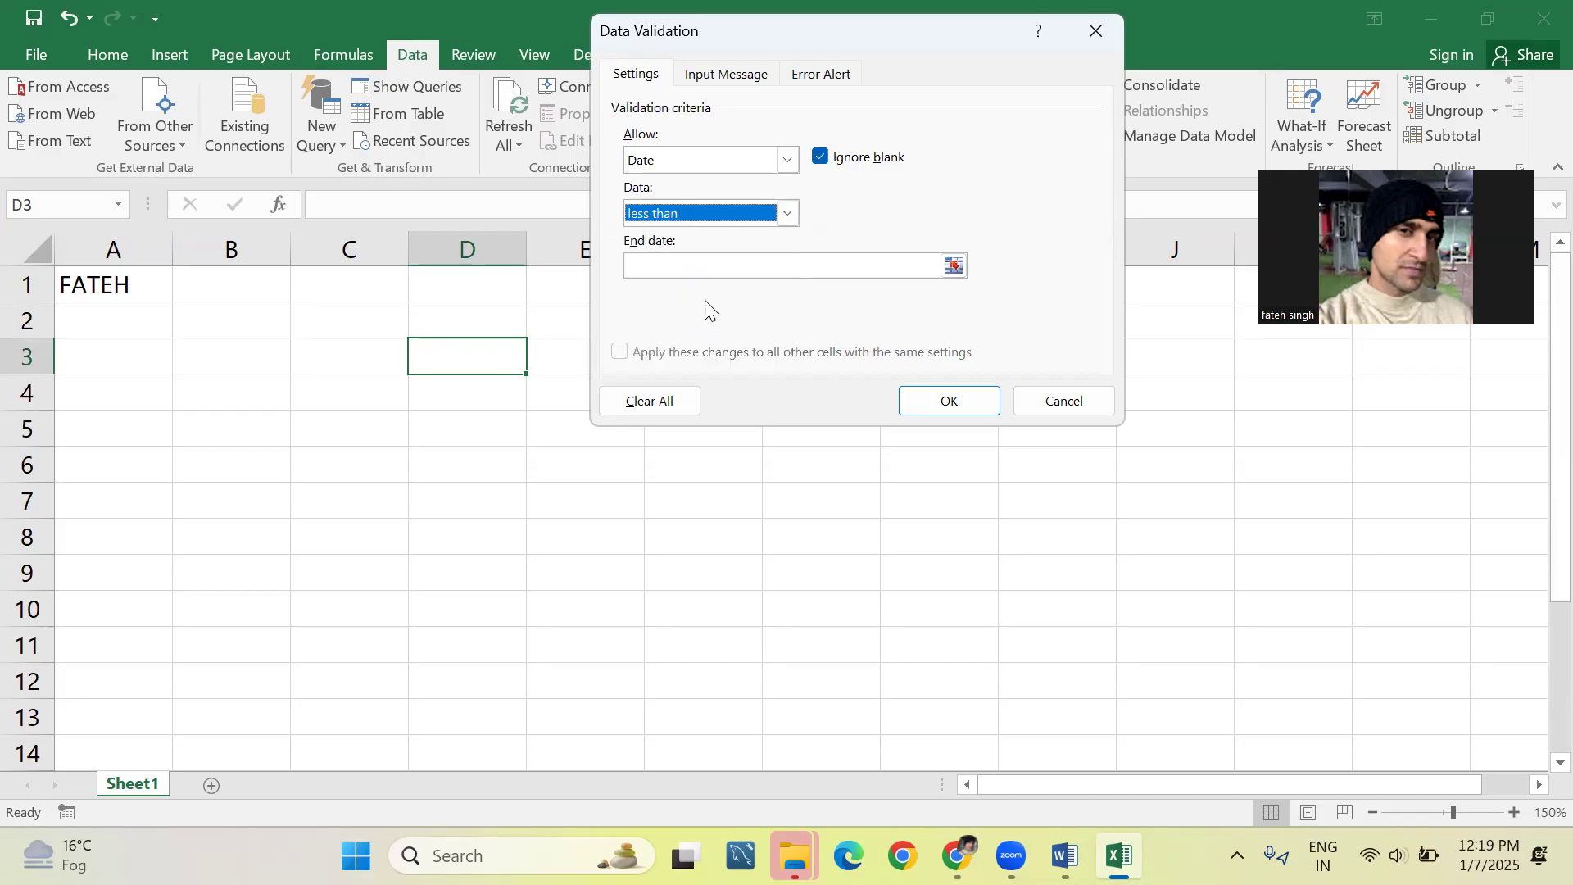
click(731, 261)
text(=TO)
key(BackSpace)
text(ODAY())
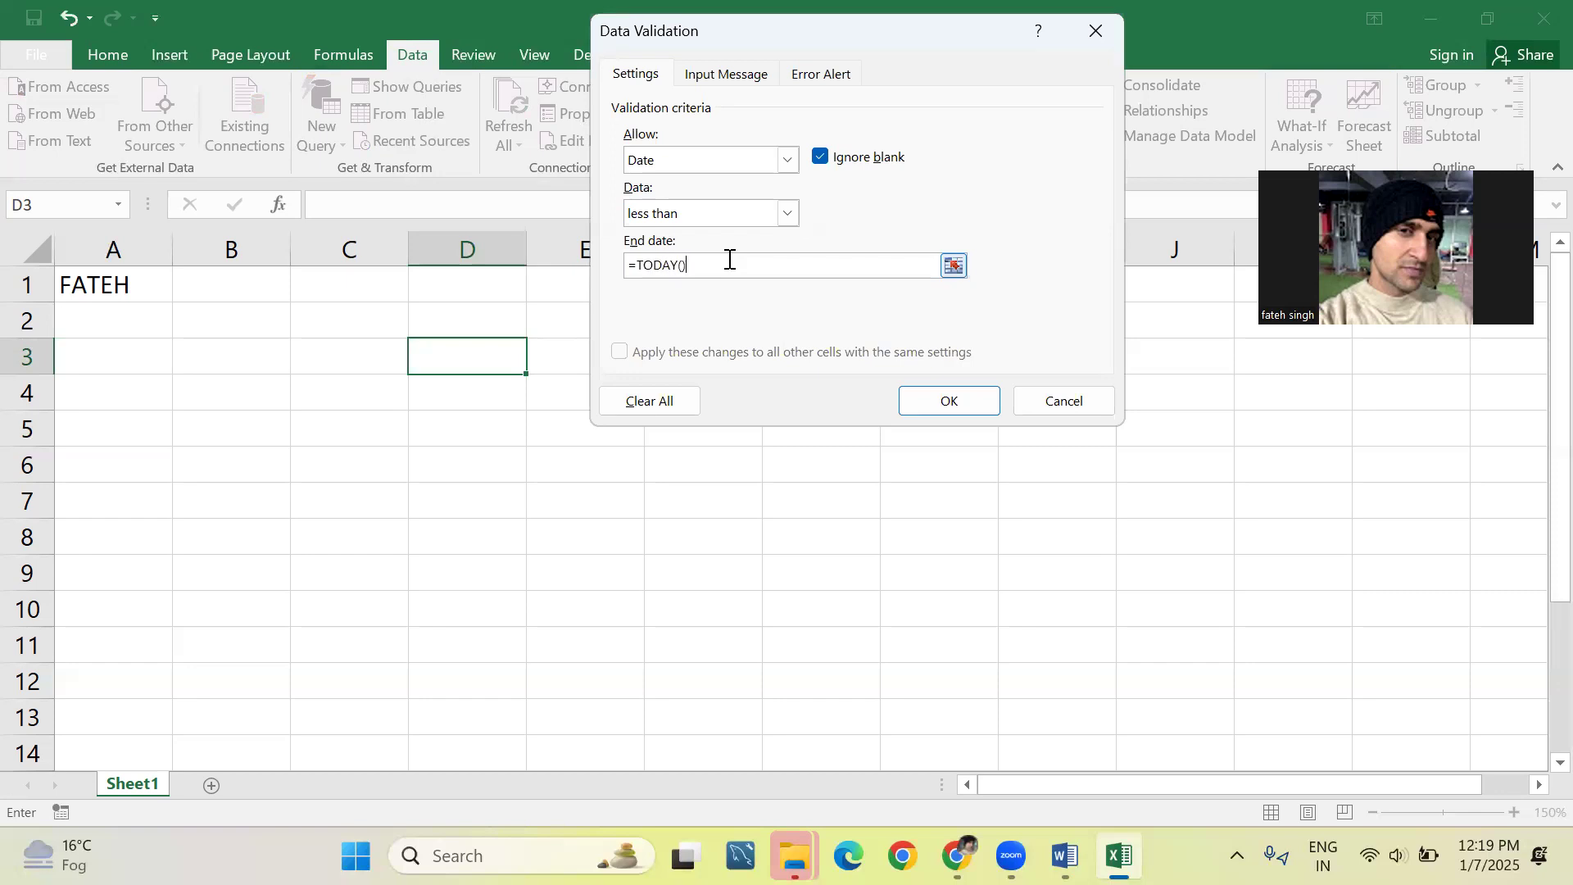
click(970, 407)
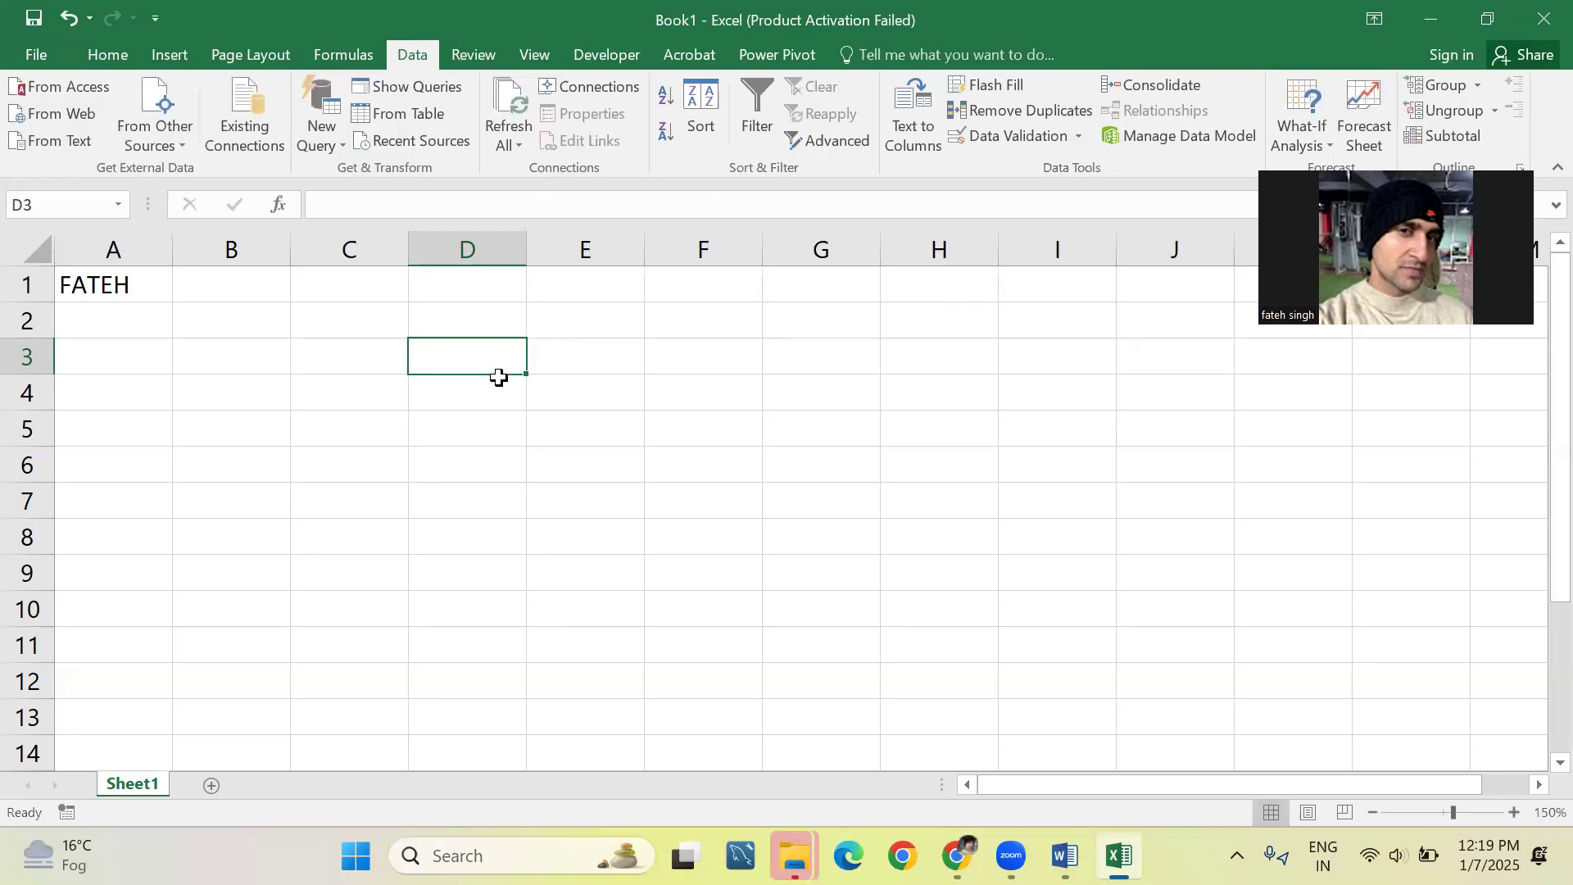
Test the date rule by entering 8/1/2025 in cell D3, and choose to retry the entry.
text(8/1/2025)
key(Return)
key(Return)
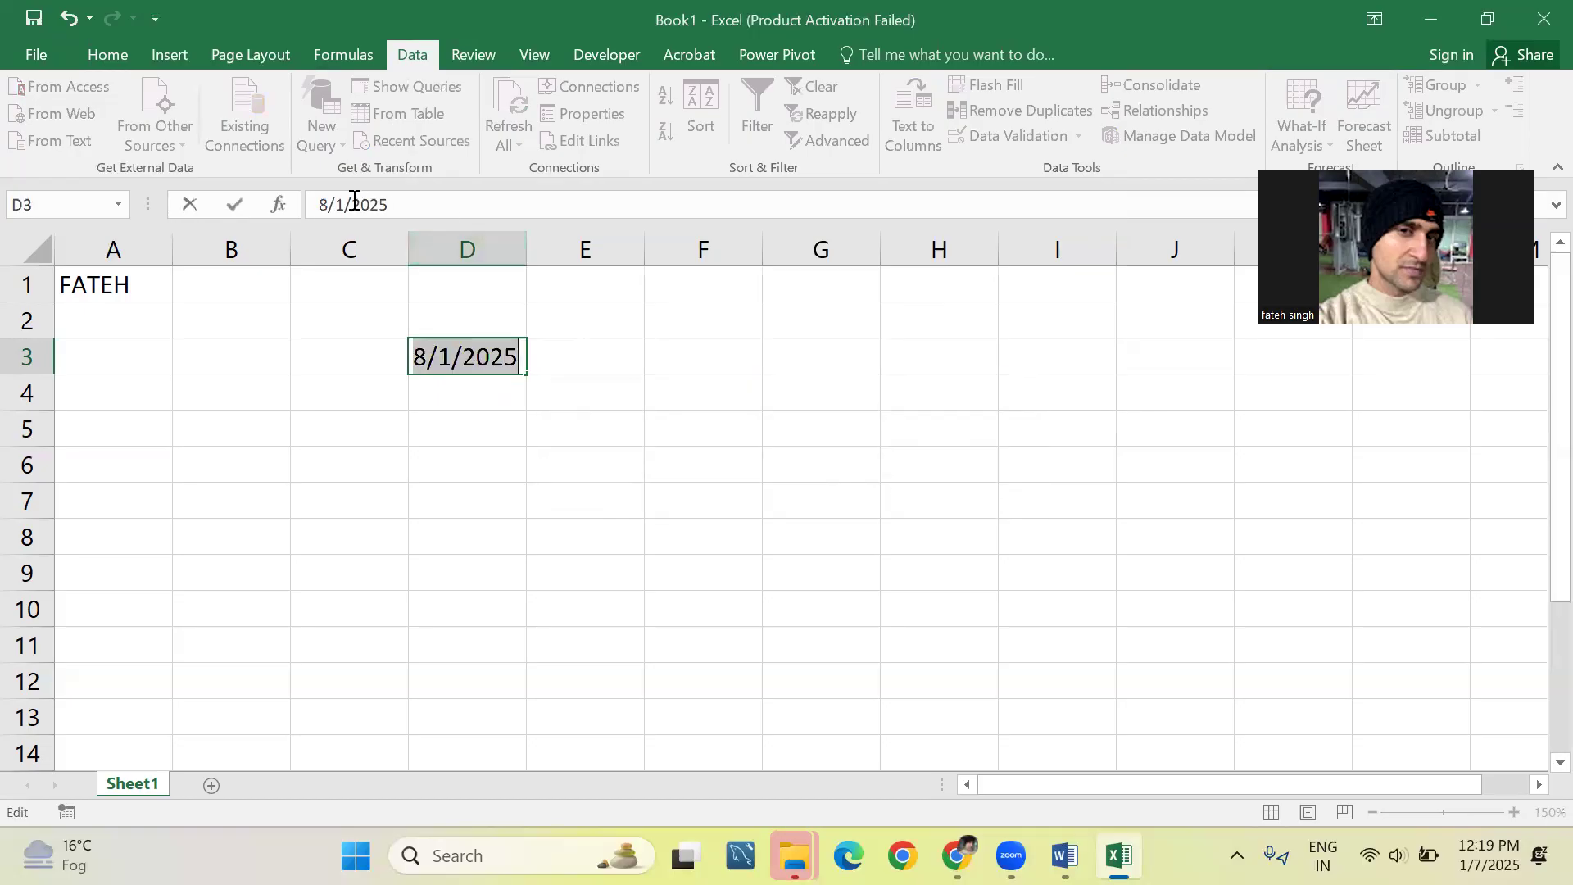
Change the date in cell D3 to 1/1/2025 and reselect the cell.
click(332, 203)
key(BackSpace)
text(1)
key(Return)
key(Up)
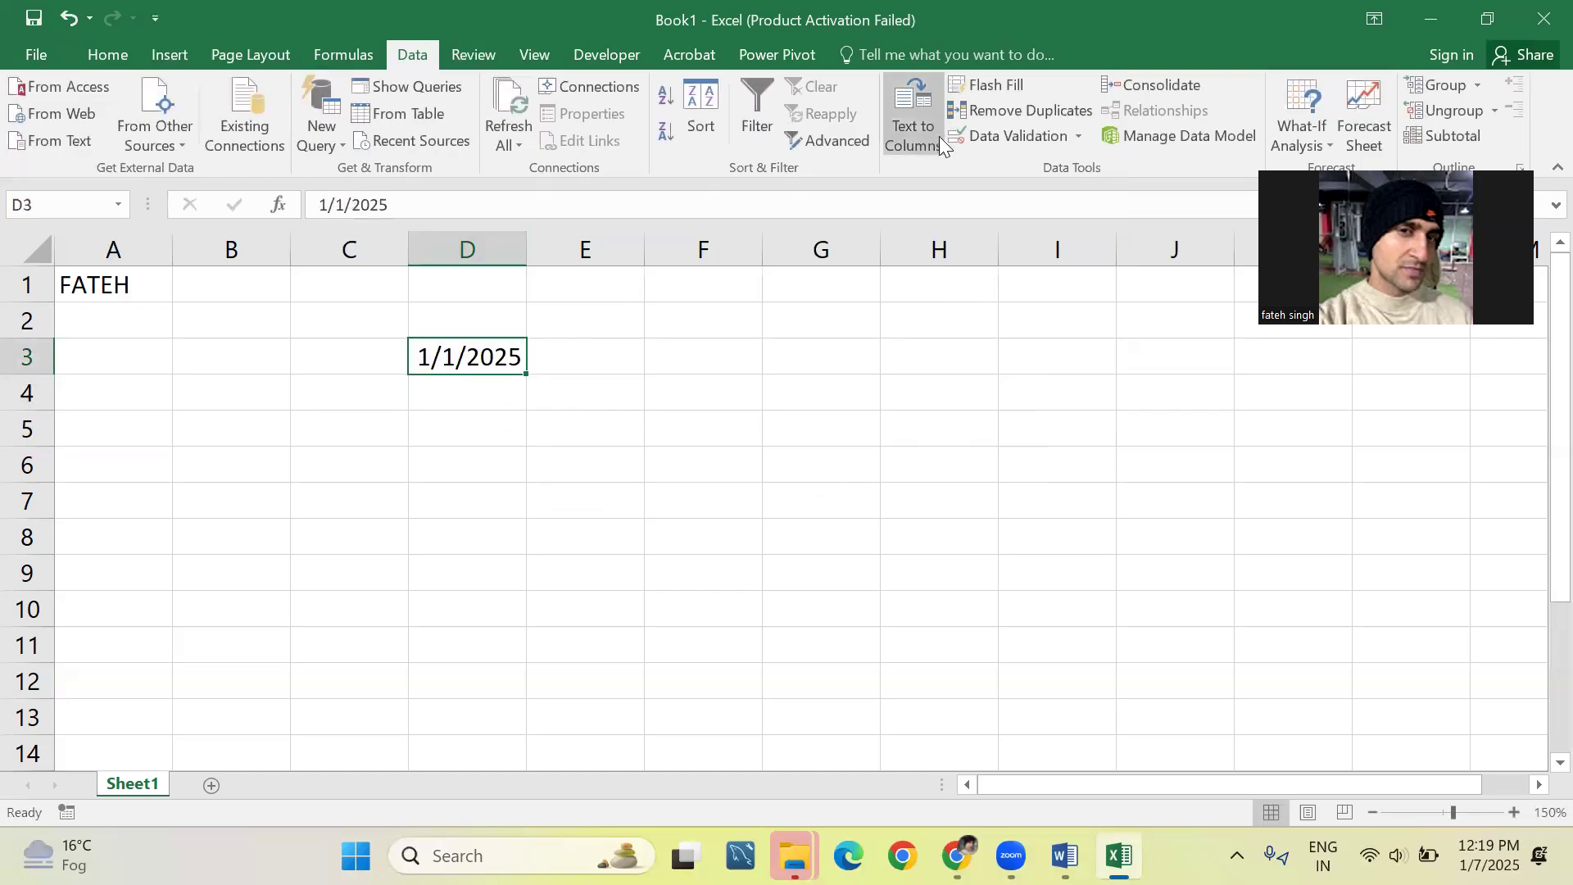
Review the validation rule on cell D3, read the "Creating Drop Down Lists" example in the Word document, and return to Excel.
click(984, 145)
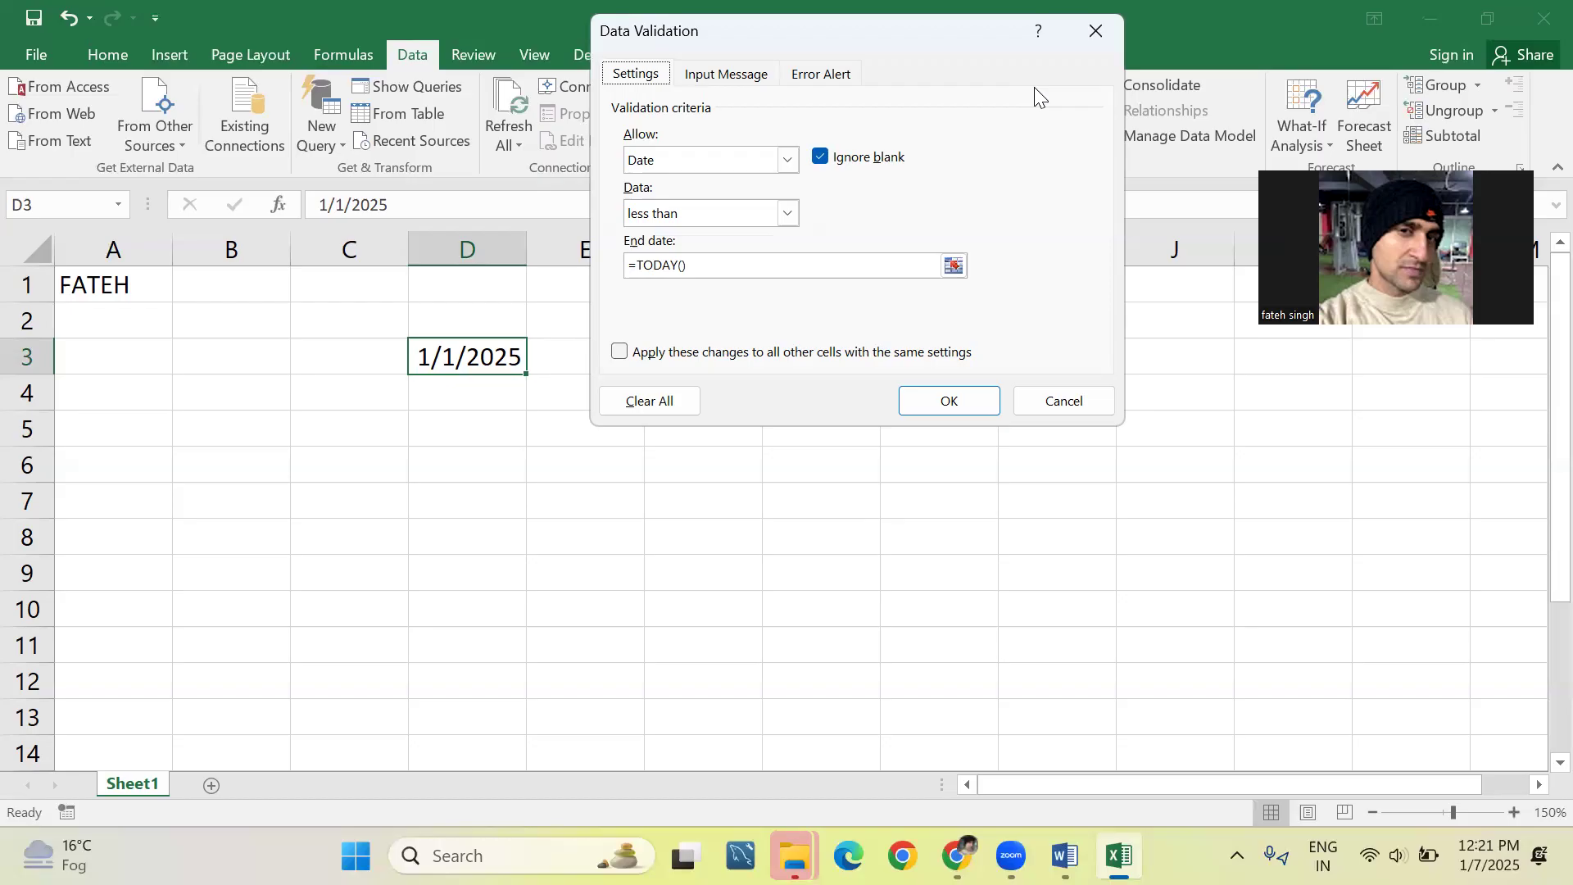
key(alt+Tab)
key(alt+Tab)
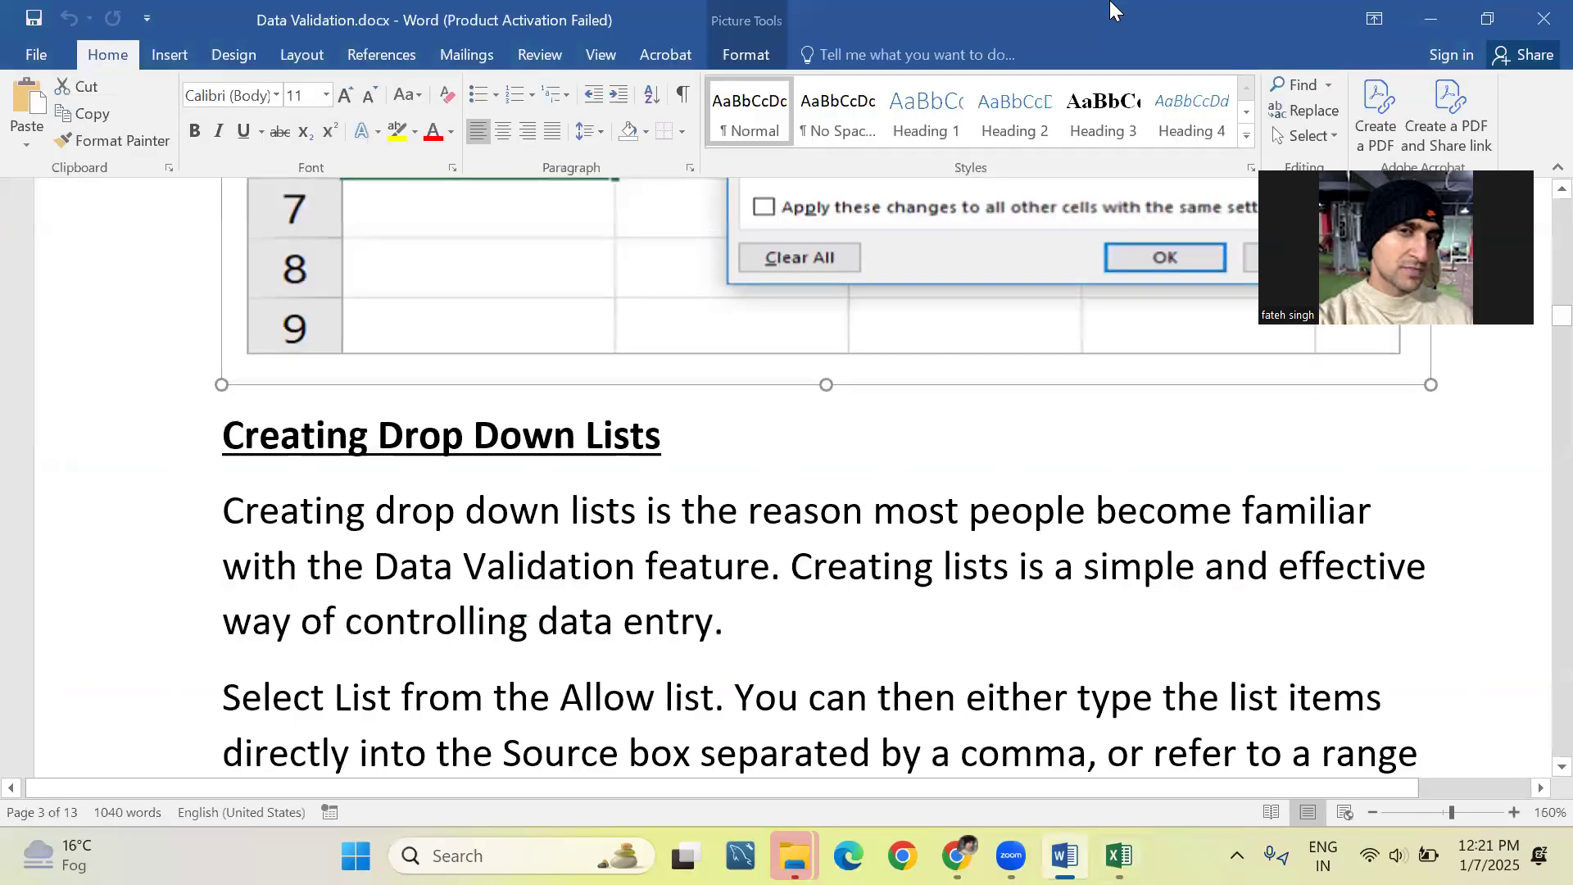
key(Page_Down)
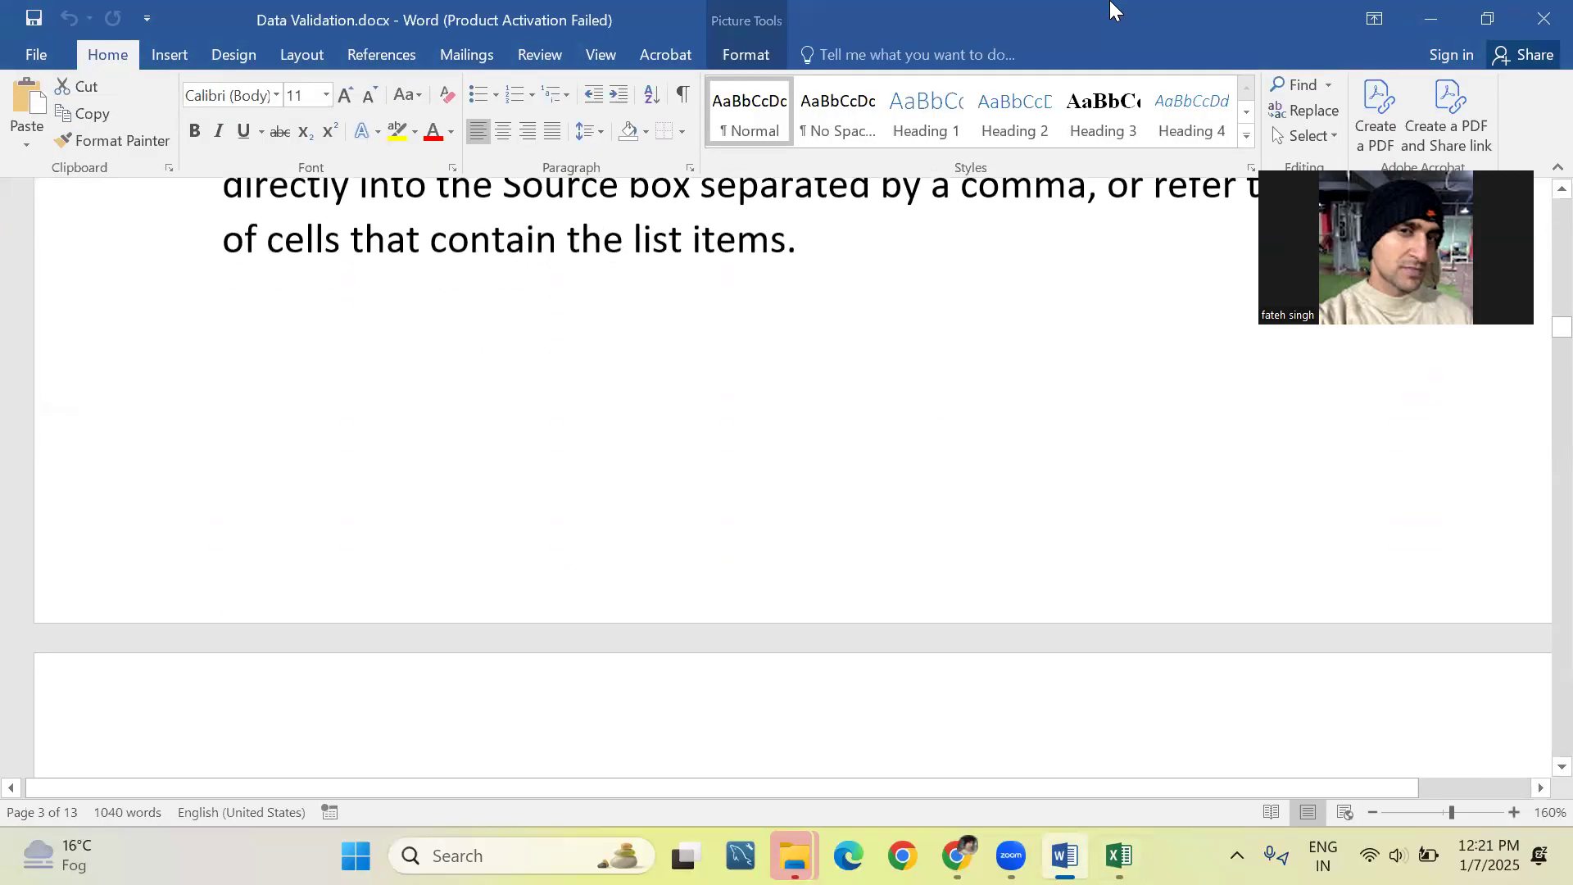
key(Page_Down)
key(Page_Down)
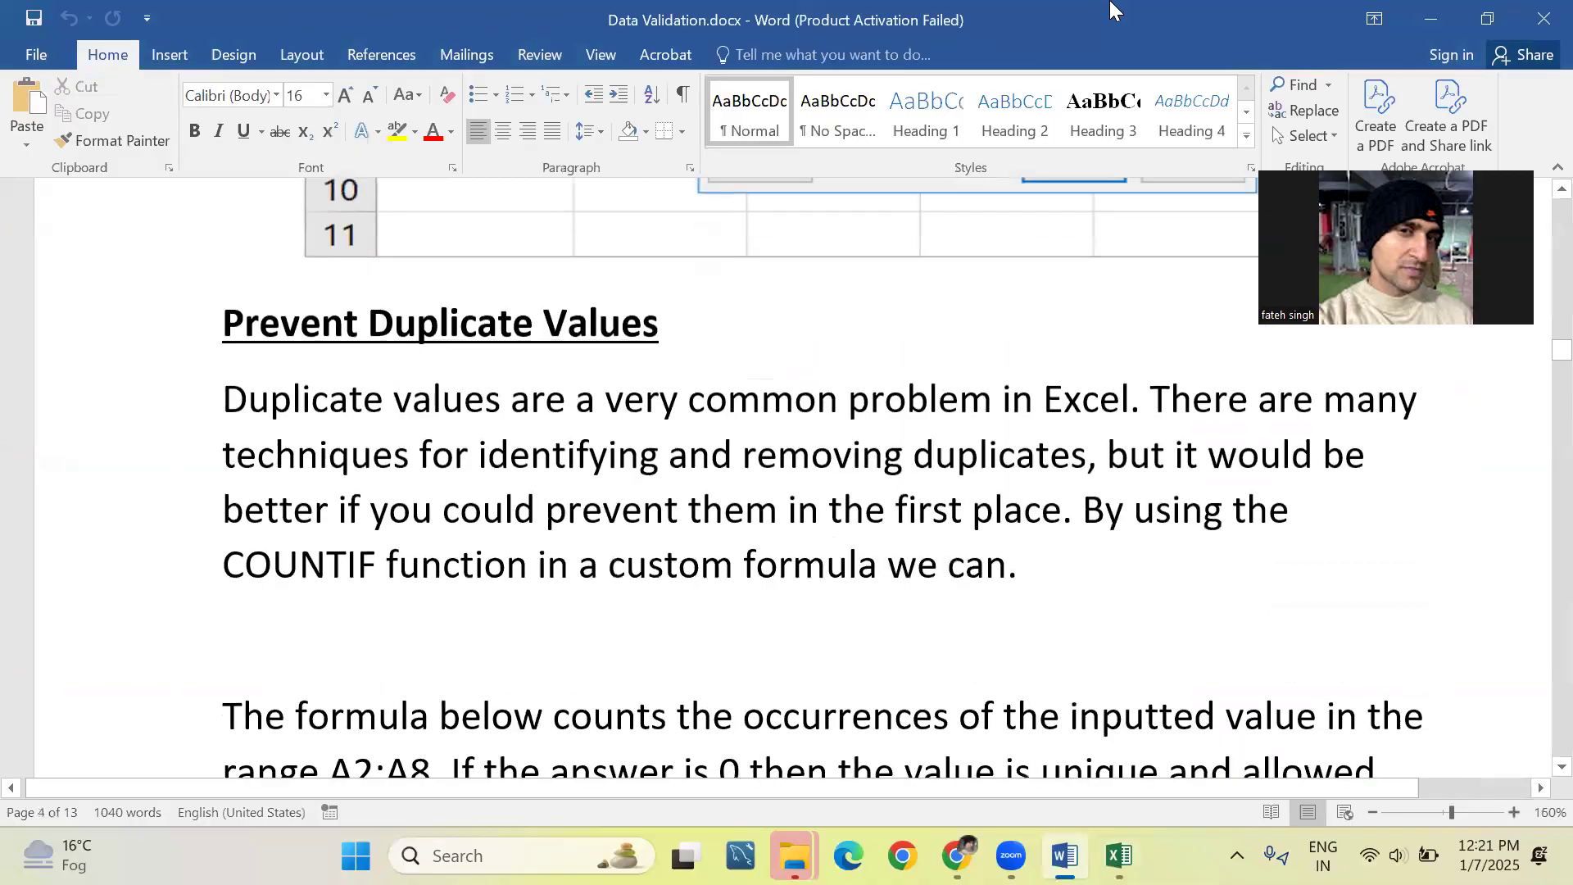
key(Page_Up)
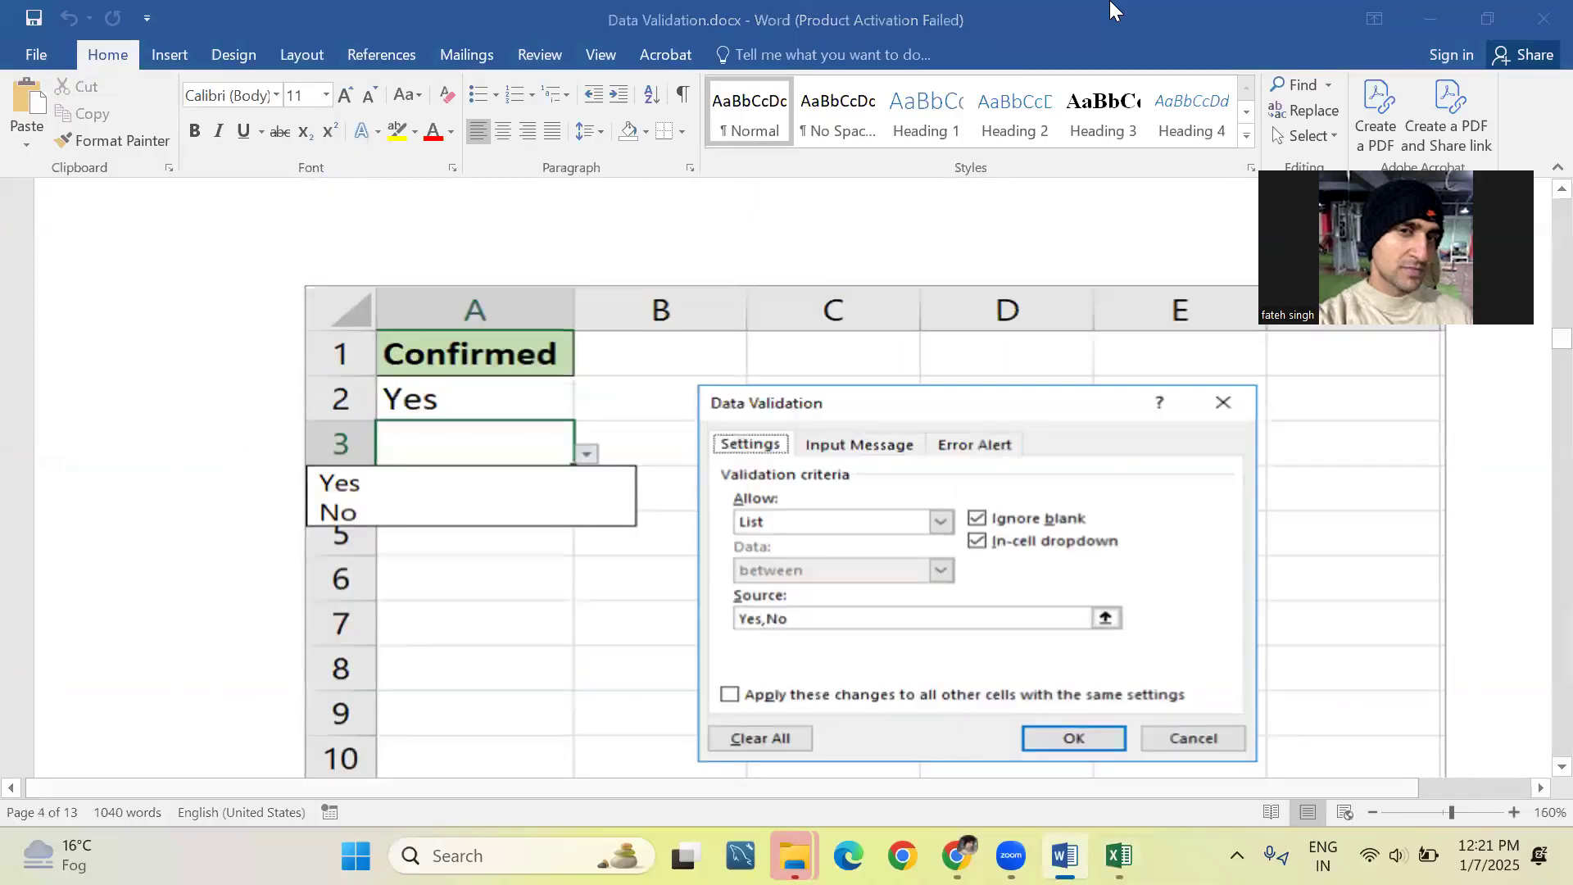
key(alt+Tab)
key(alt+Tab)
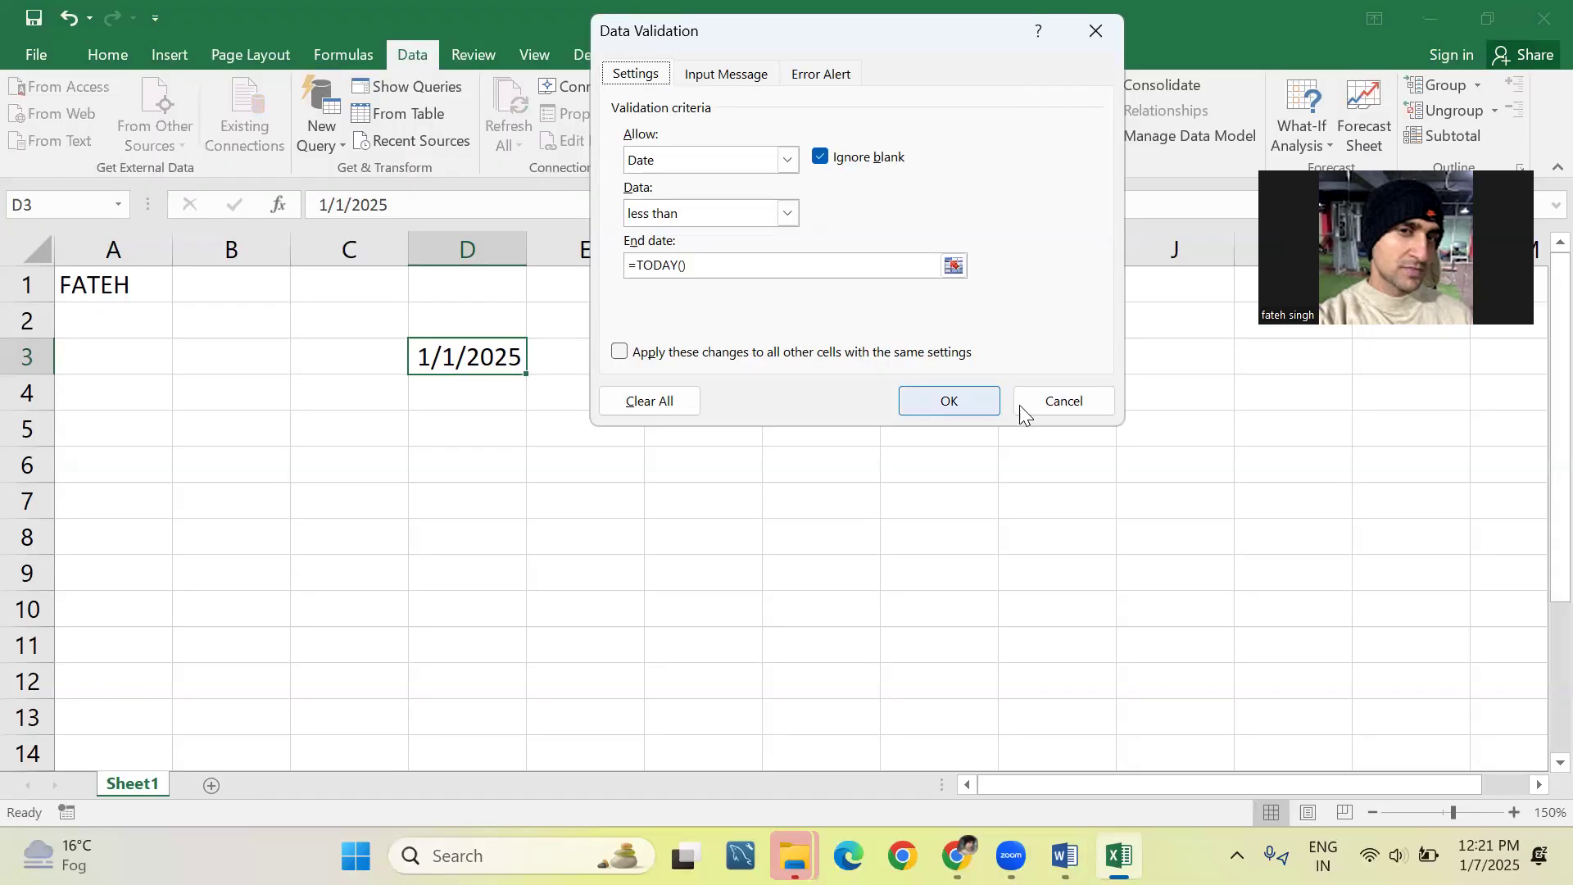
click(1056, 400)
Enter the label Smoker in cell D7.
click(464, 492)
text(sMOKER)
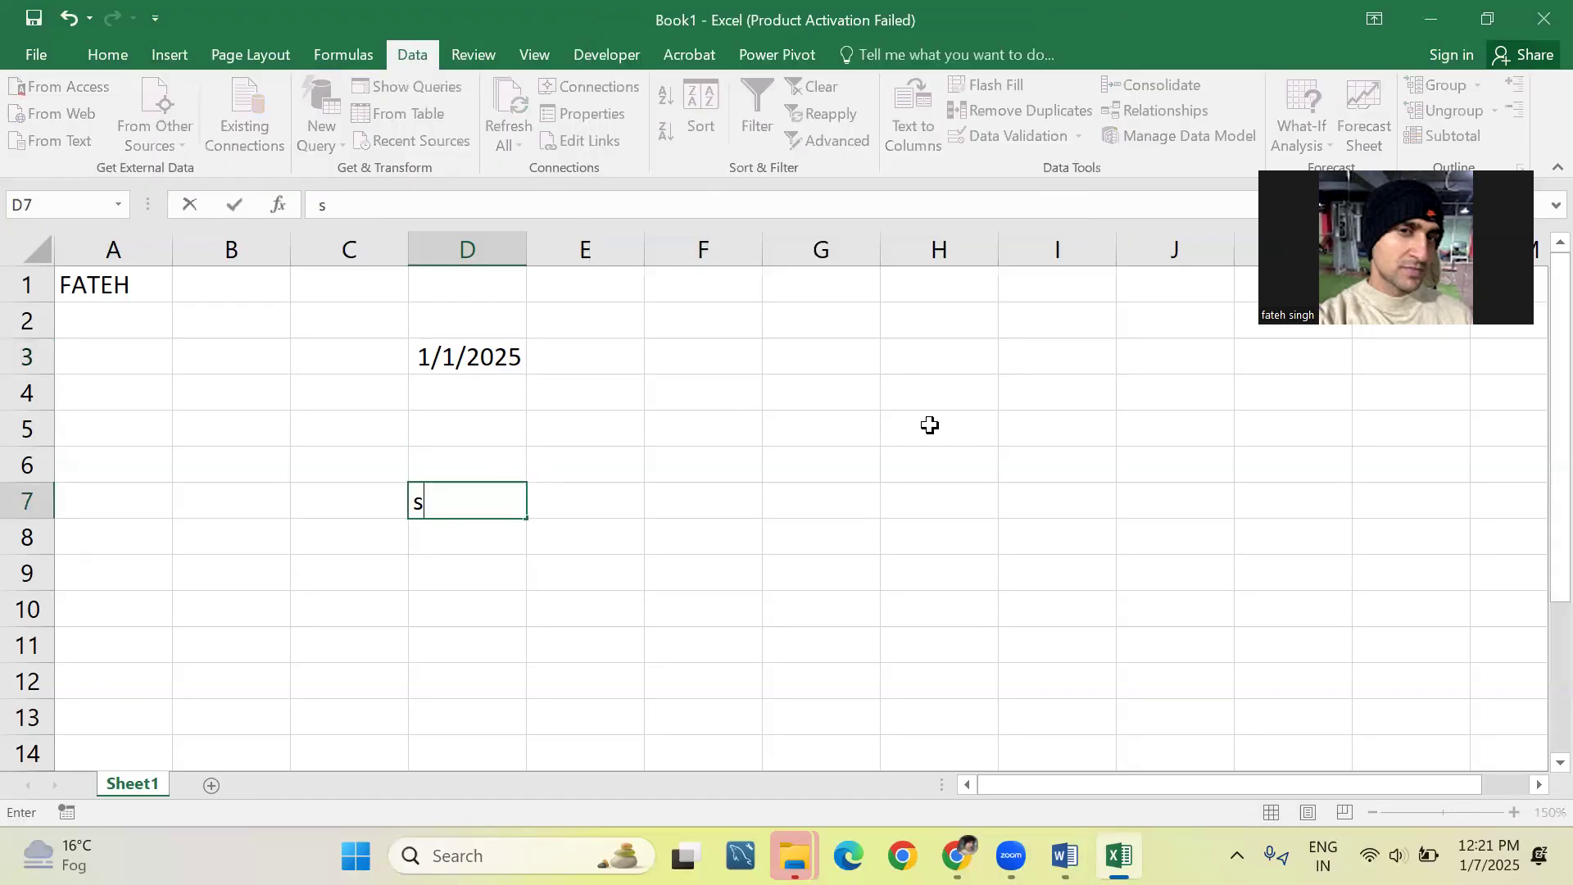
key(BackSpace)
key(BackSpace)
key(BackSpace)
key(BackSpace)
key(BackSpace)
key(BackSpace)
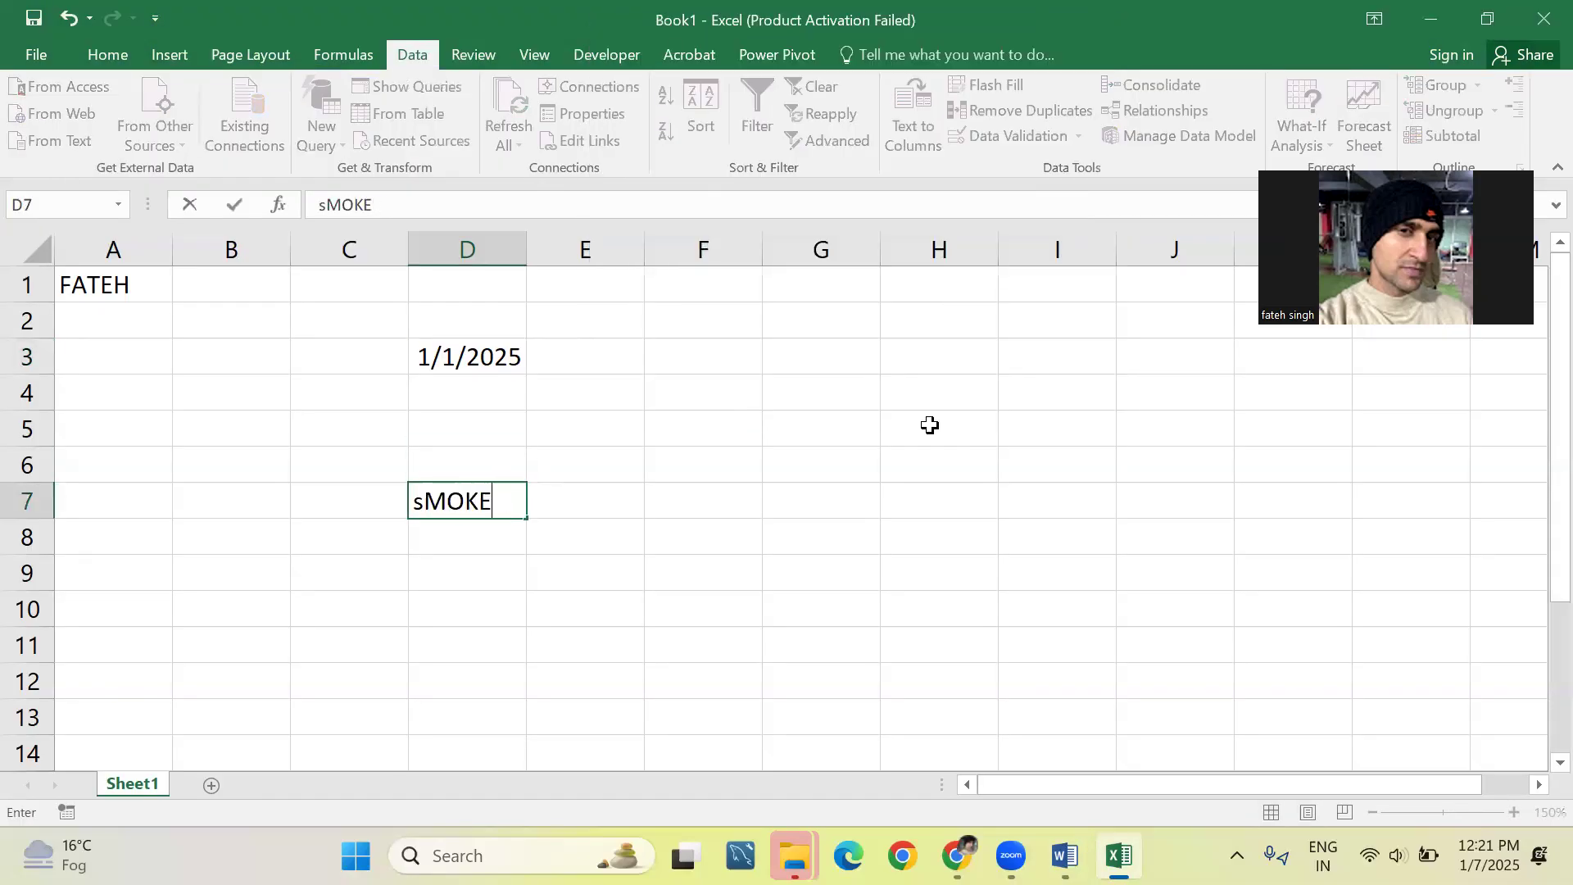
text(Smokwr)
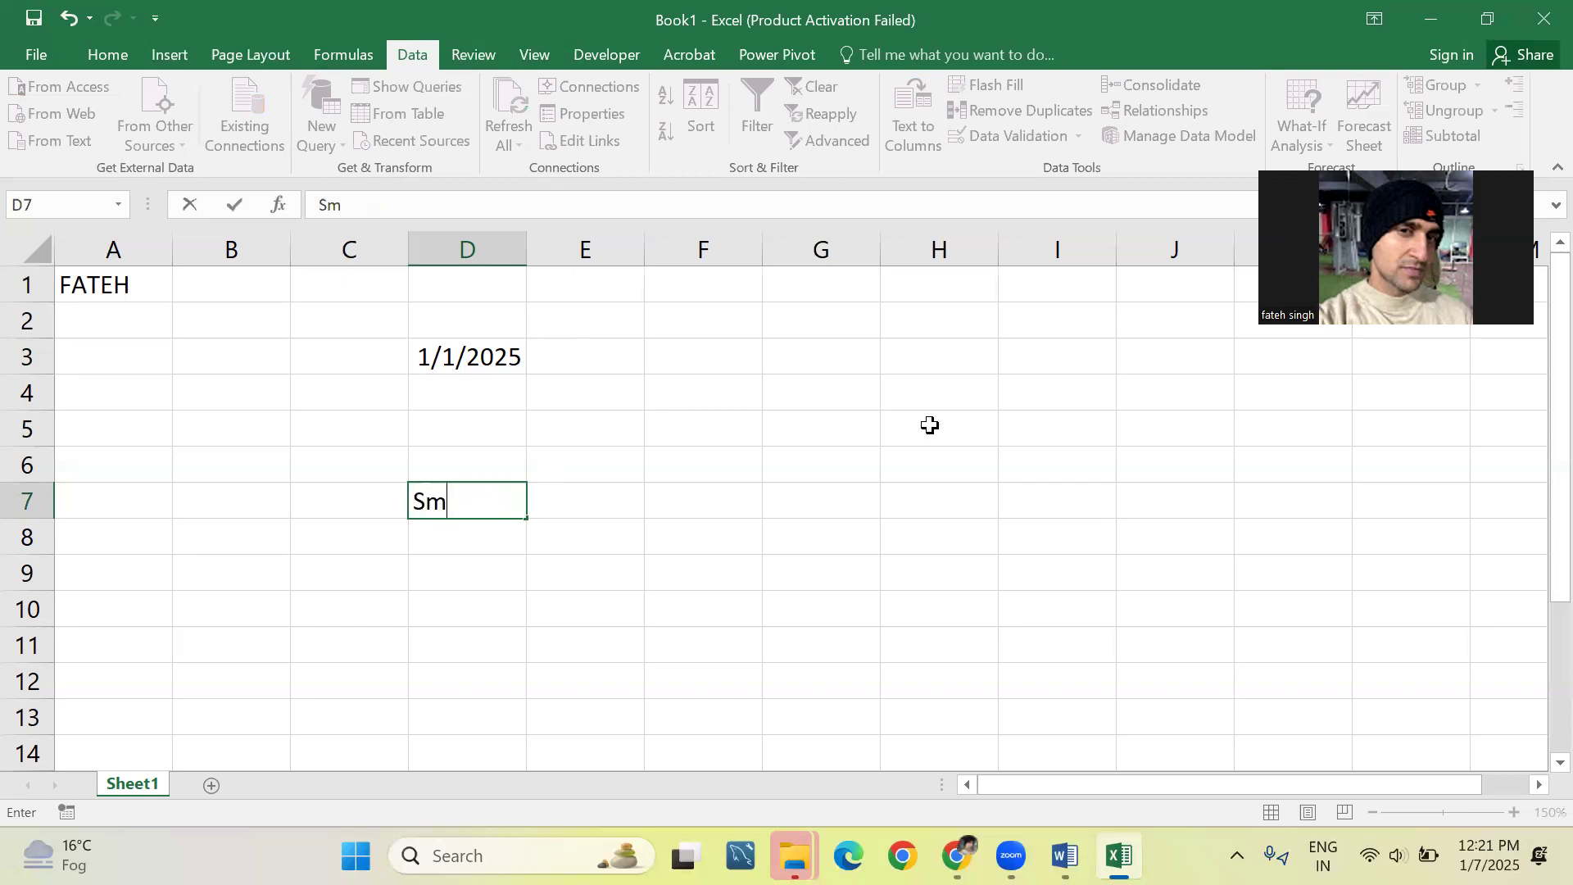
key(BackSpace)
key(BackSpace)
text(er)
key(Return)
key(Right)
key(Up)
key(Up)
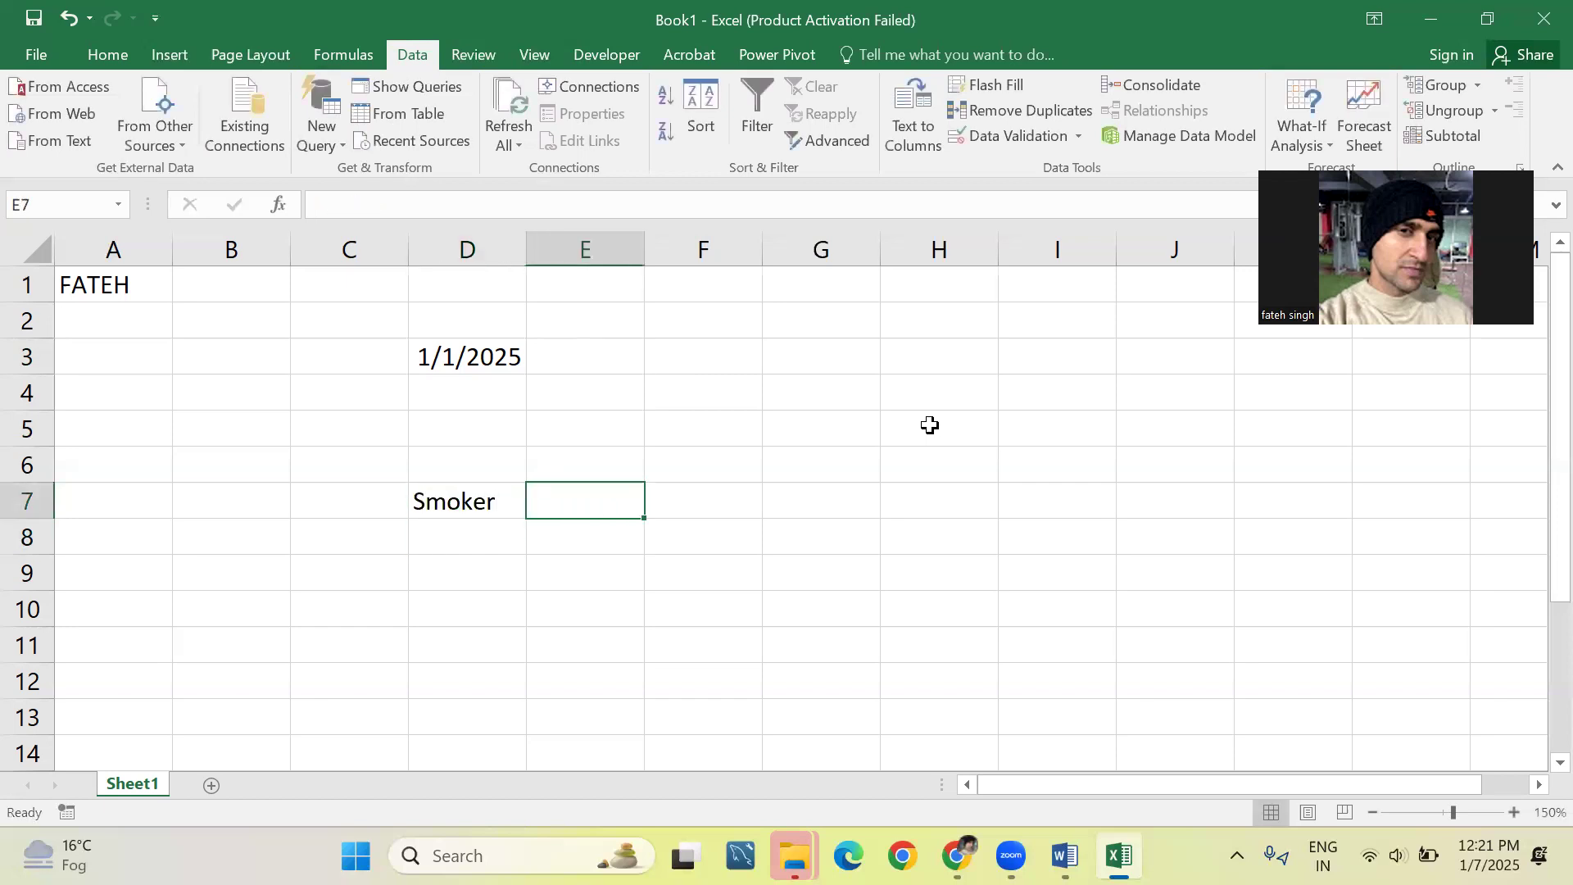
key(Down)
key(Down)
key(Up)
key(Up)
key(Down)
Enter the list items yes in cell A4 and no in cell A5.
click(128, 382)
text(yes)
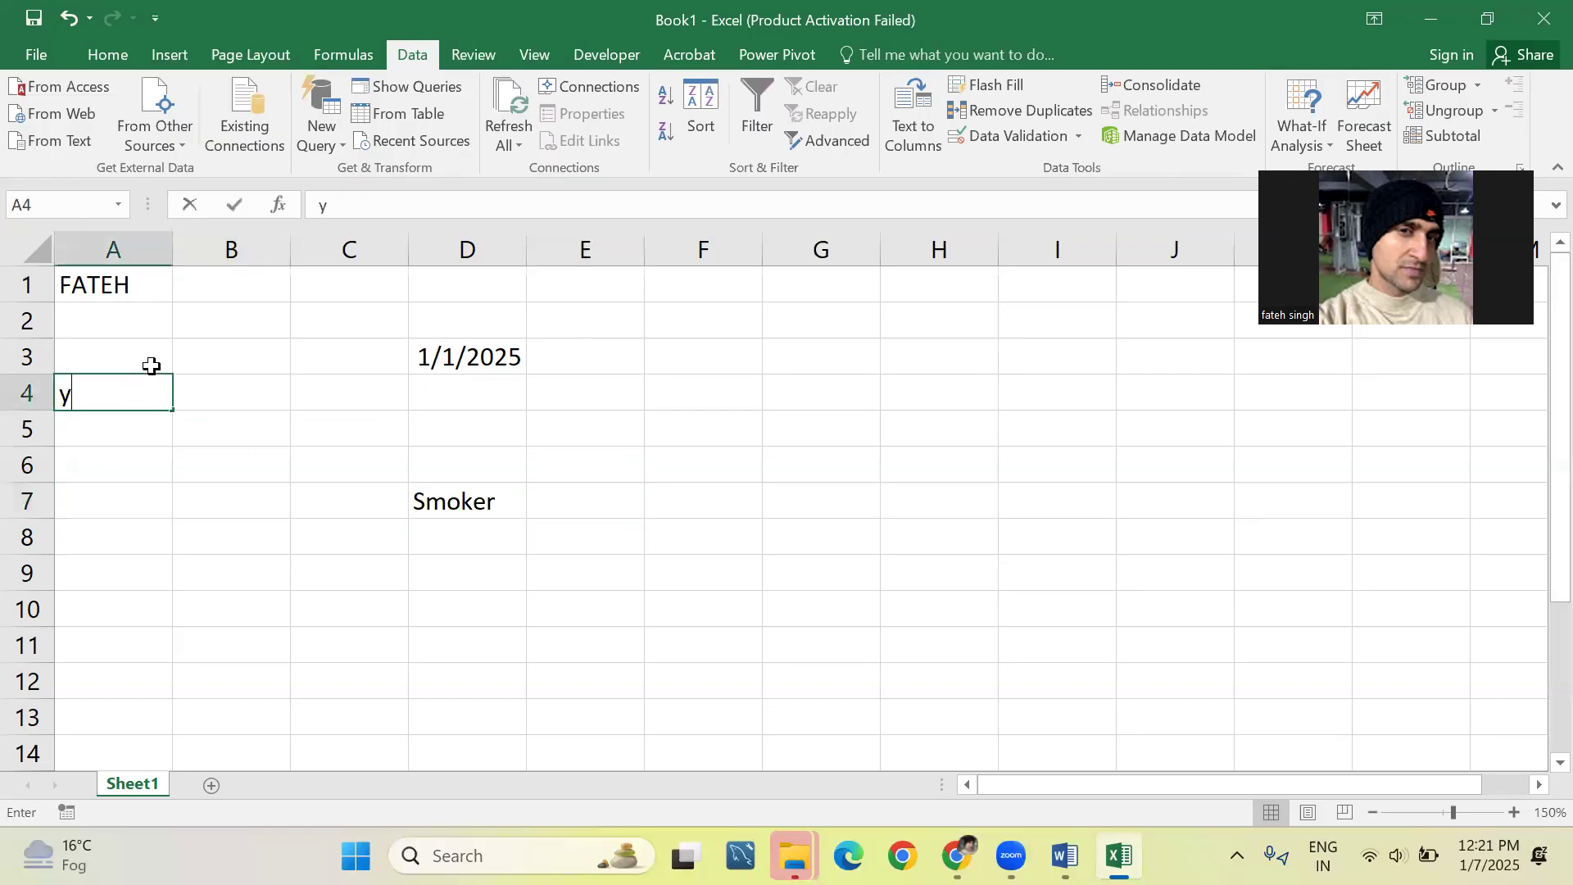
key(Return)
text(no)
key(Return)
key(Return)
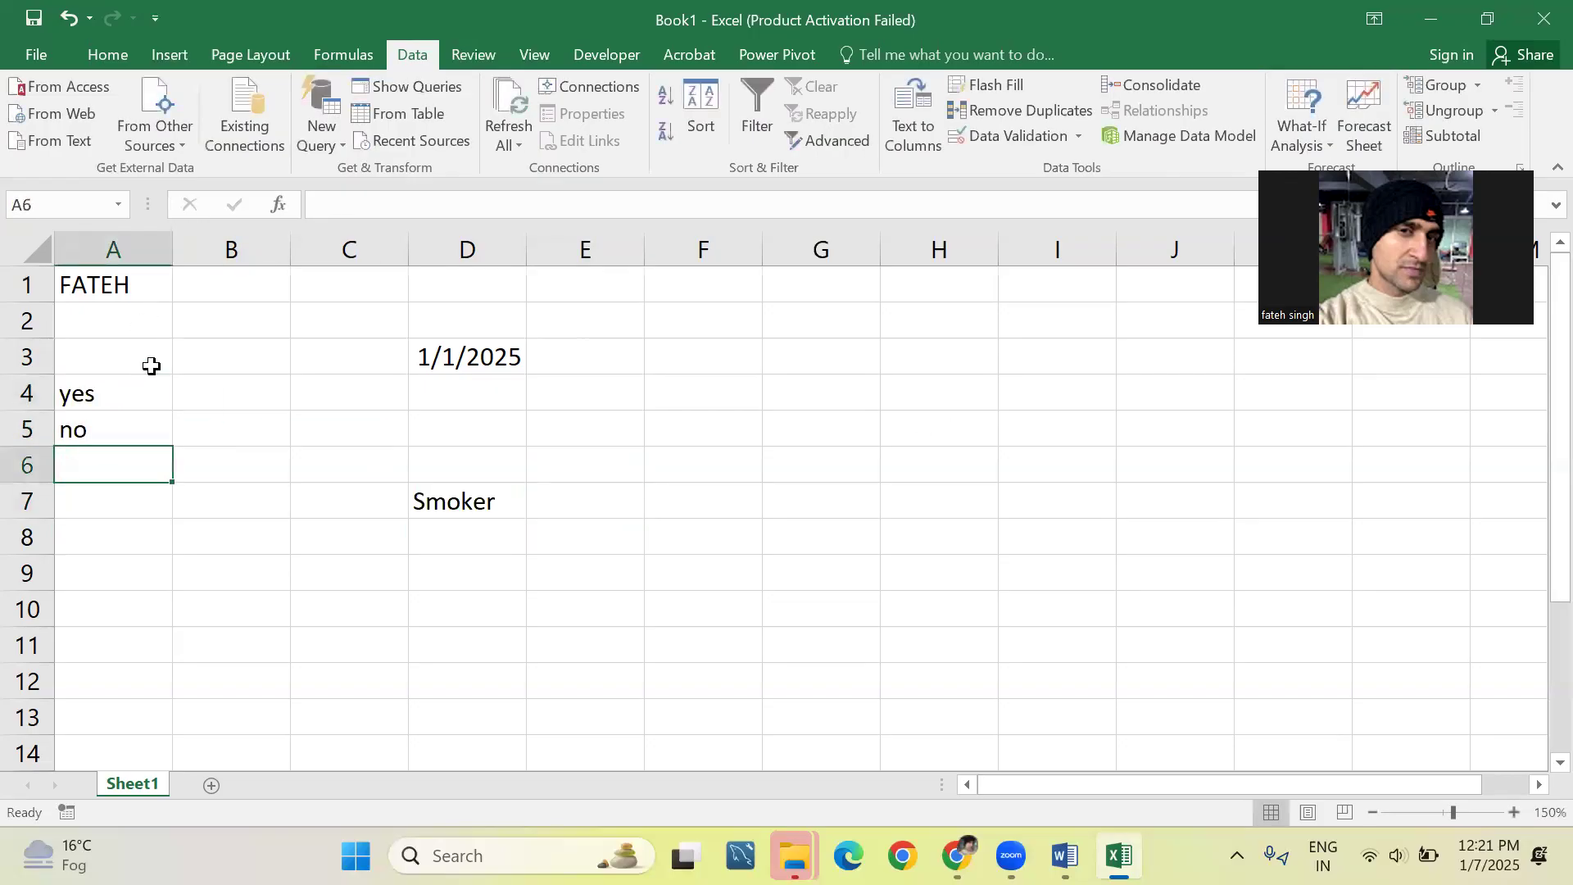
Apply a List validation rule to cell E7 with the source range =$A$4:$A$5.
key(Right)
key(Right)
key(Right)
key(Right)
key(Right)
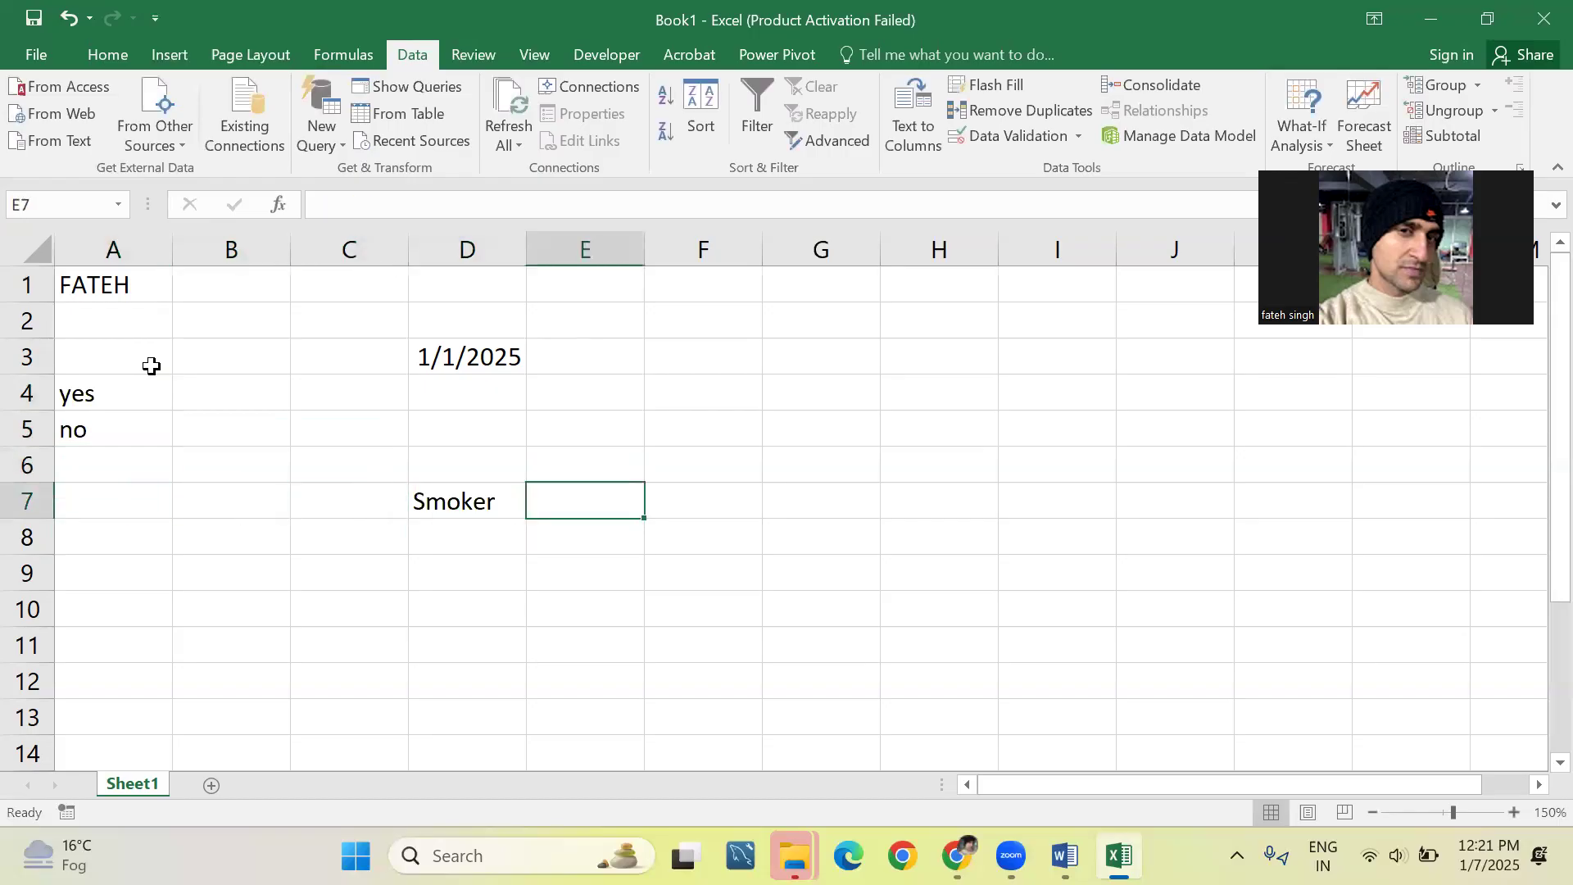
key(Left)
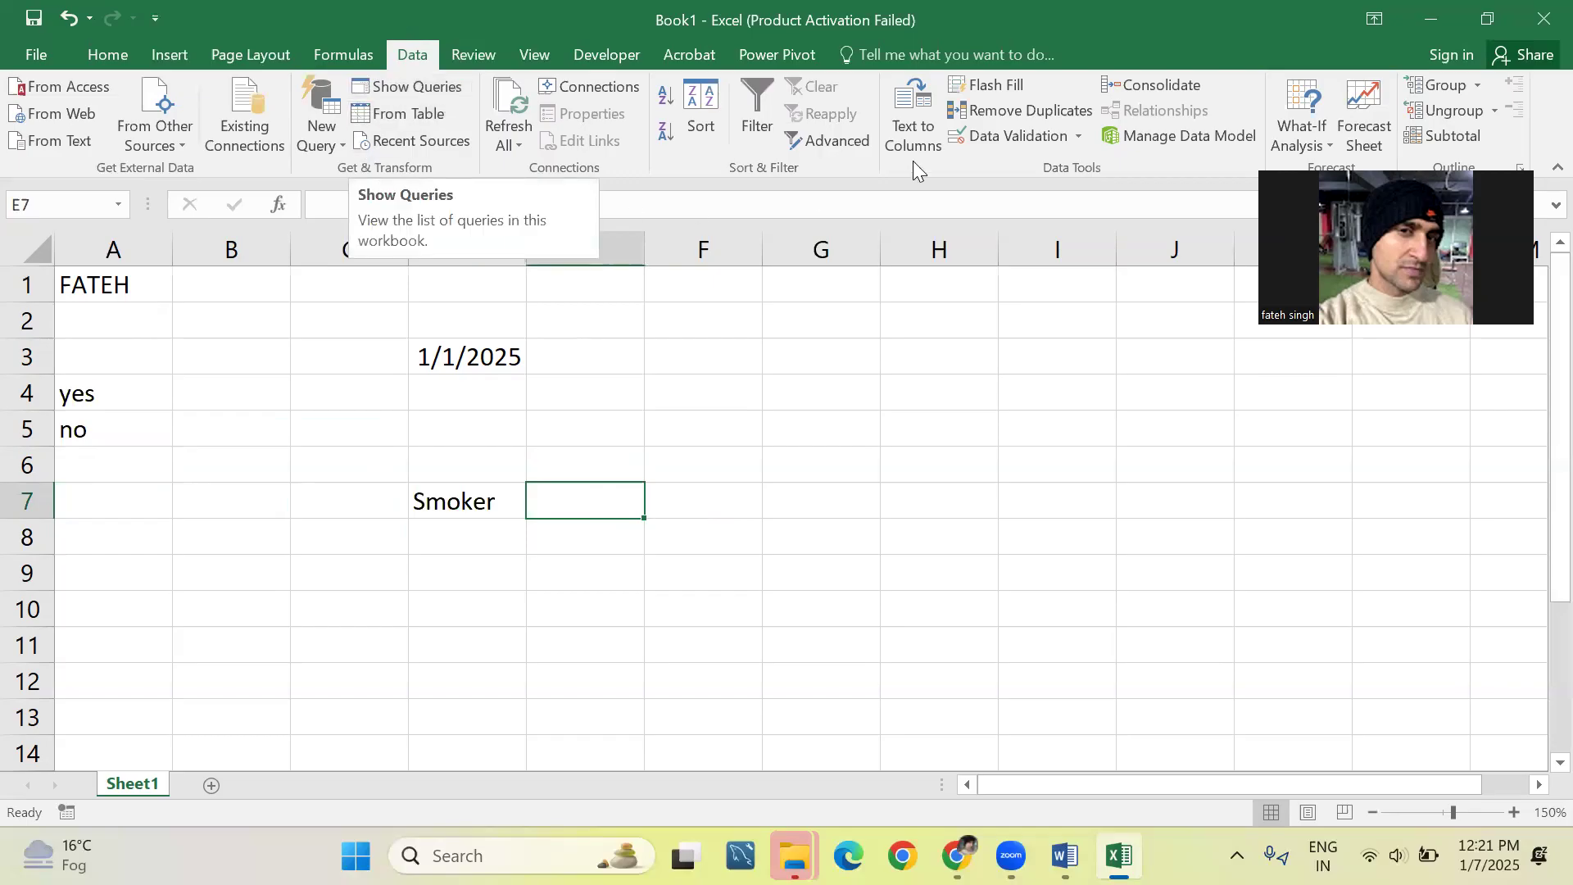
click(1009, 135)
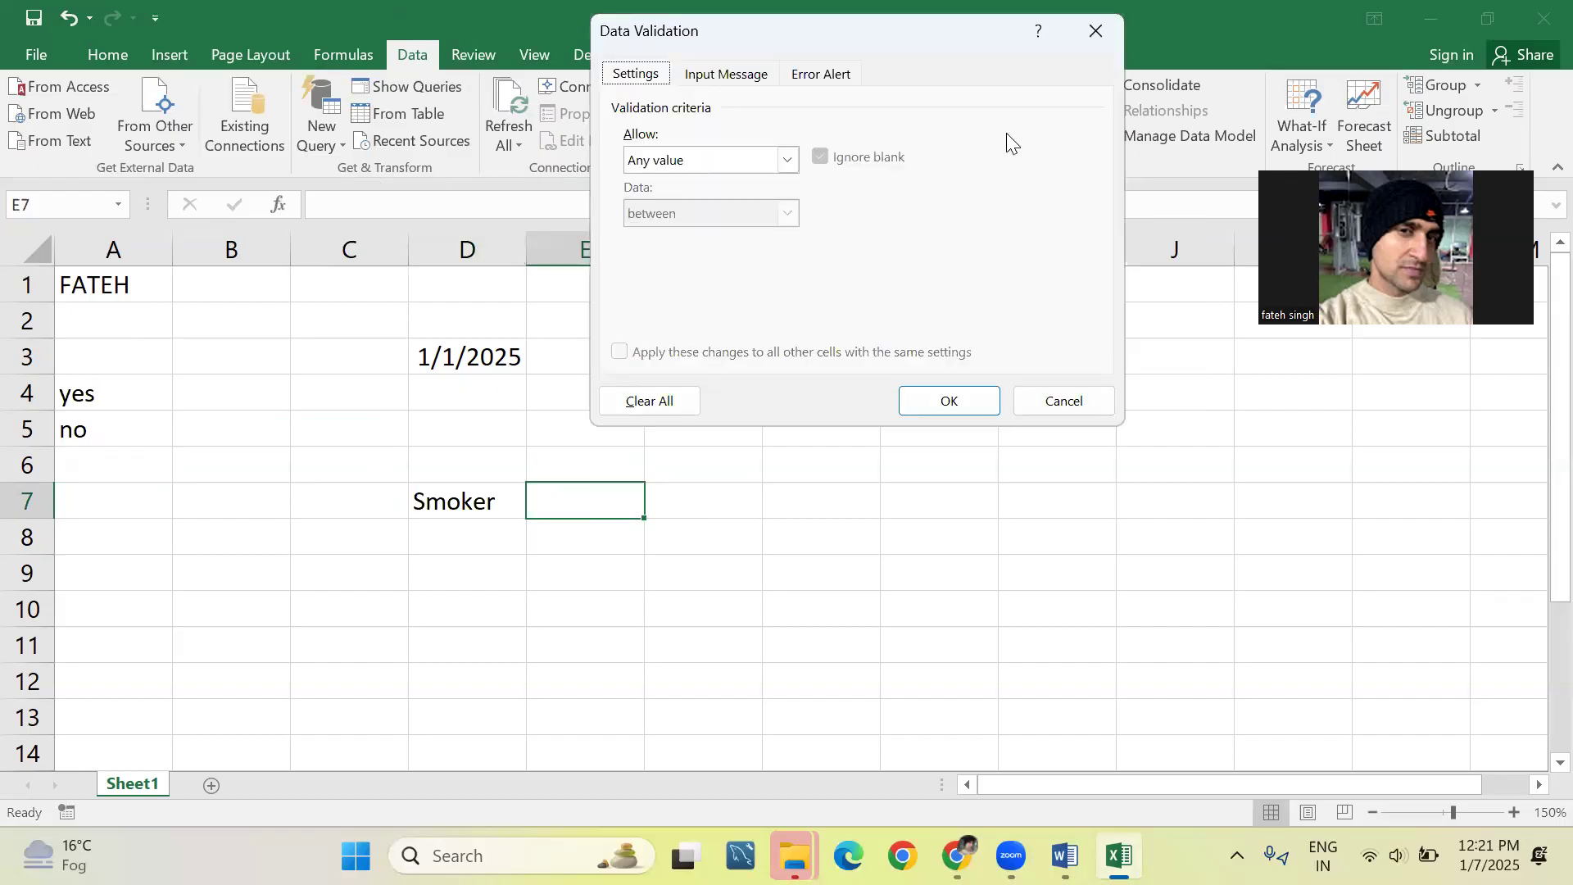
click(728, 162)
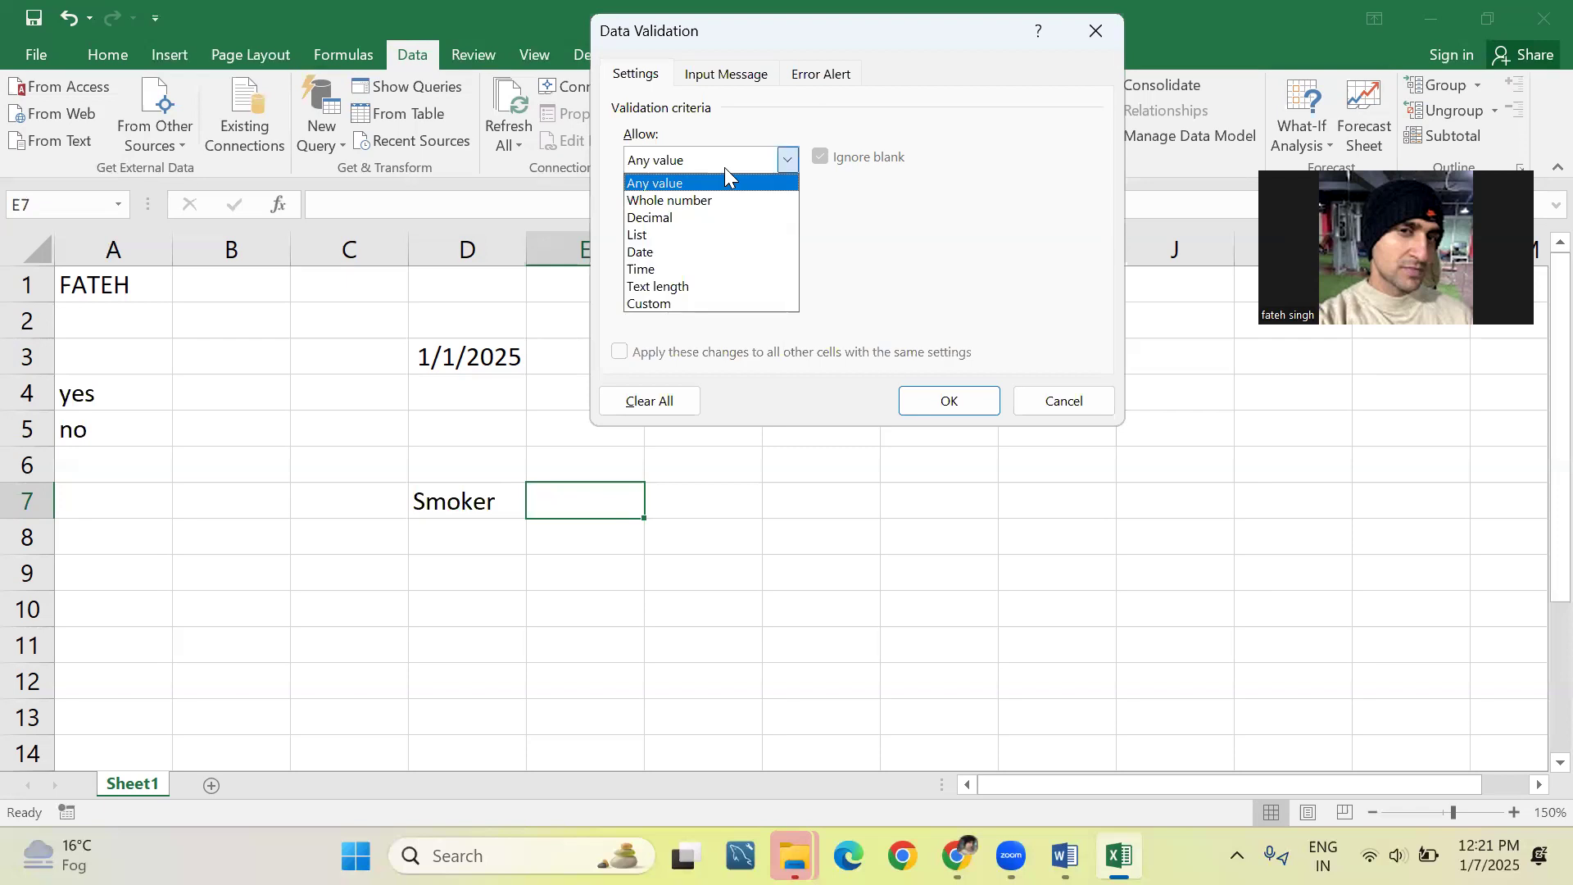
click(697, 251)
click(787, 160)
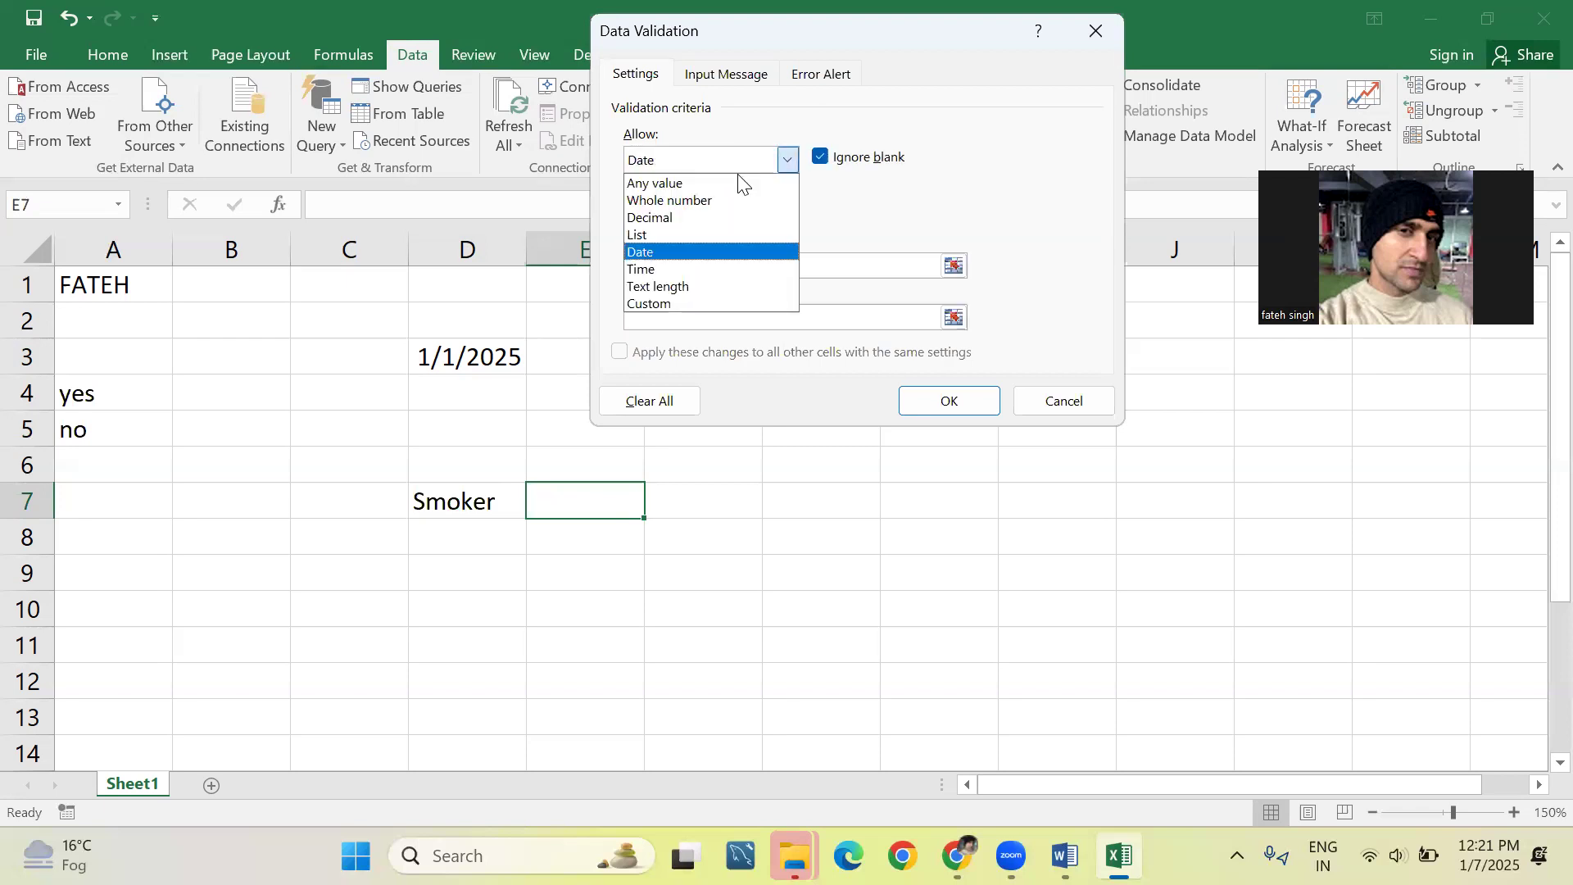
click(711, 233)
click(757, 264)
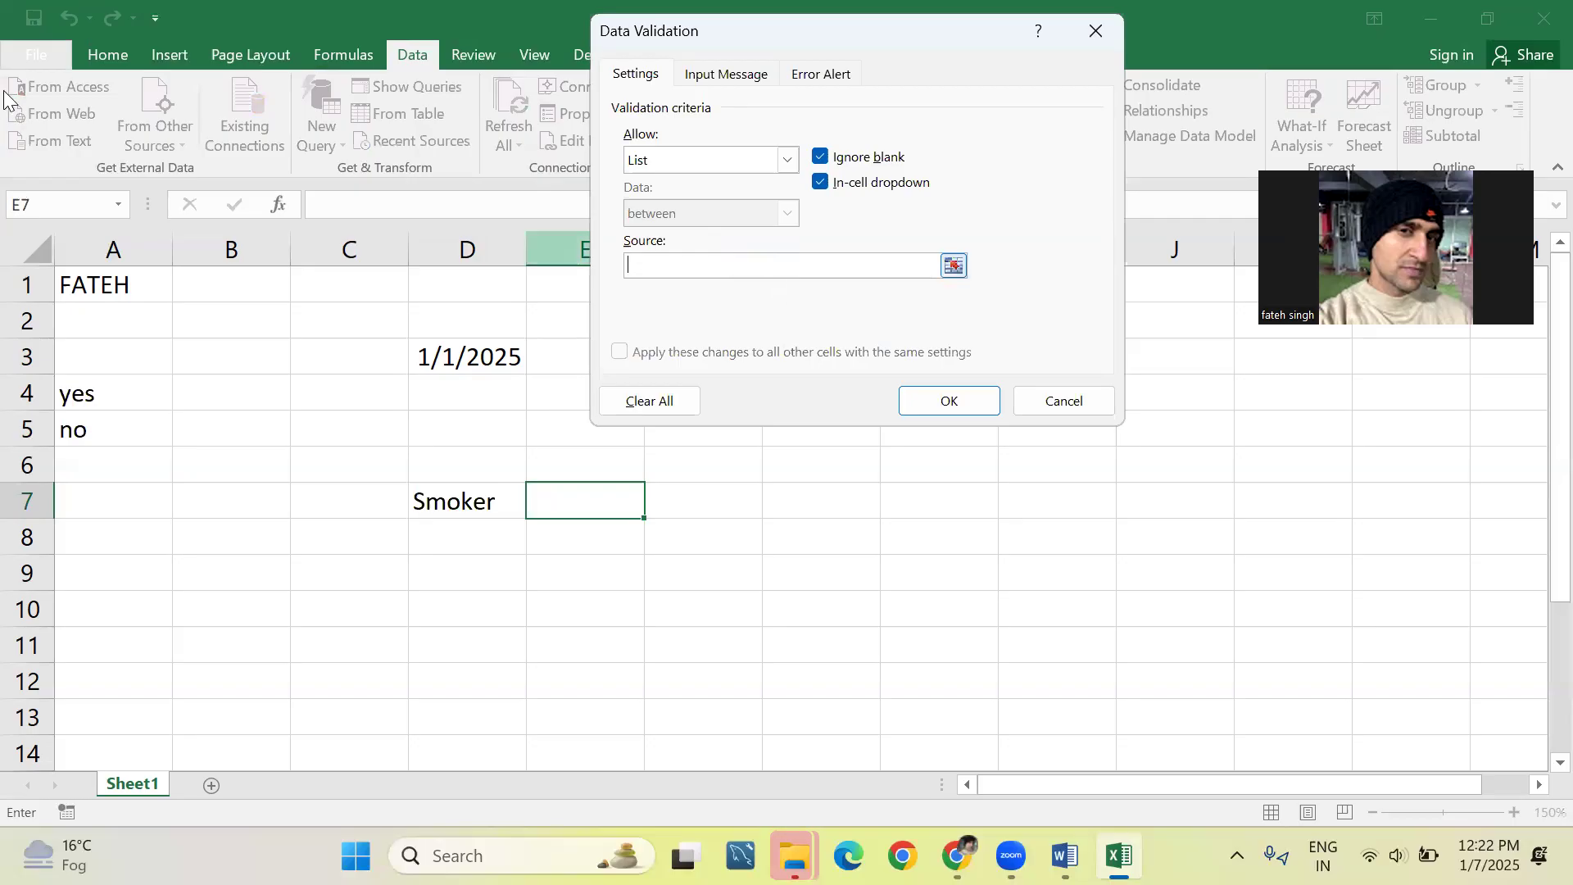
drag(89, 395, 105, 430)
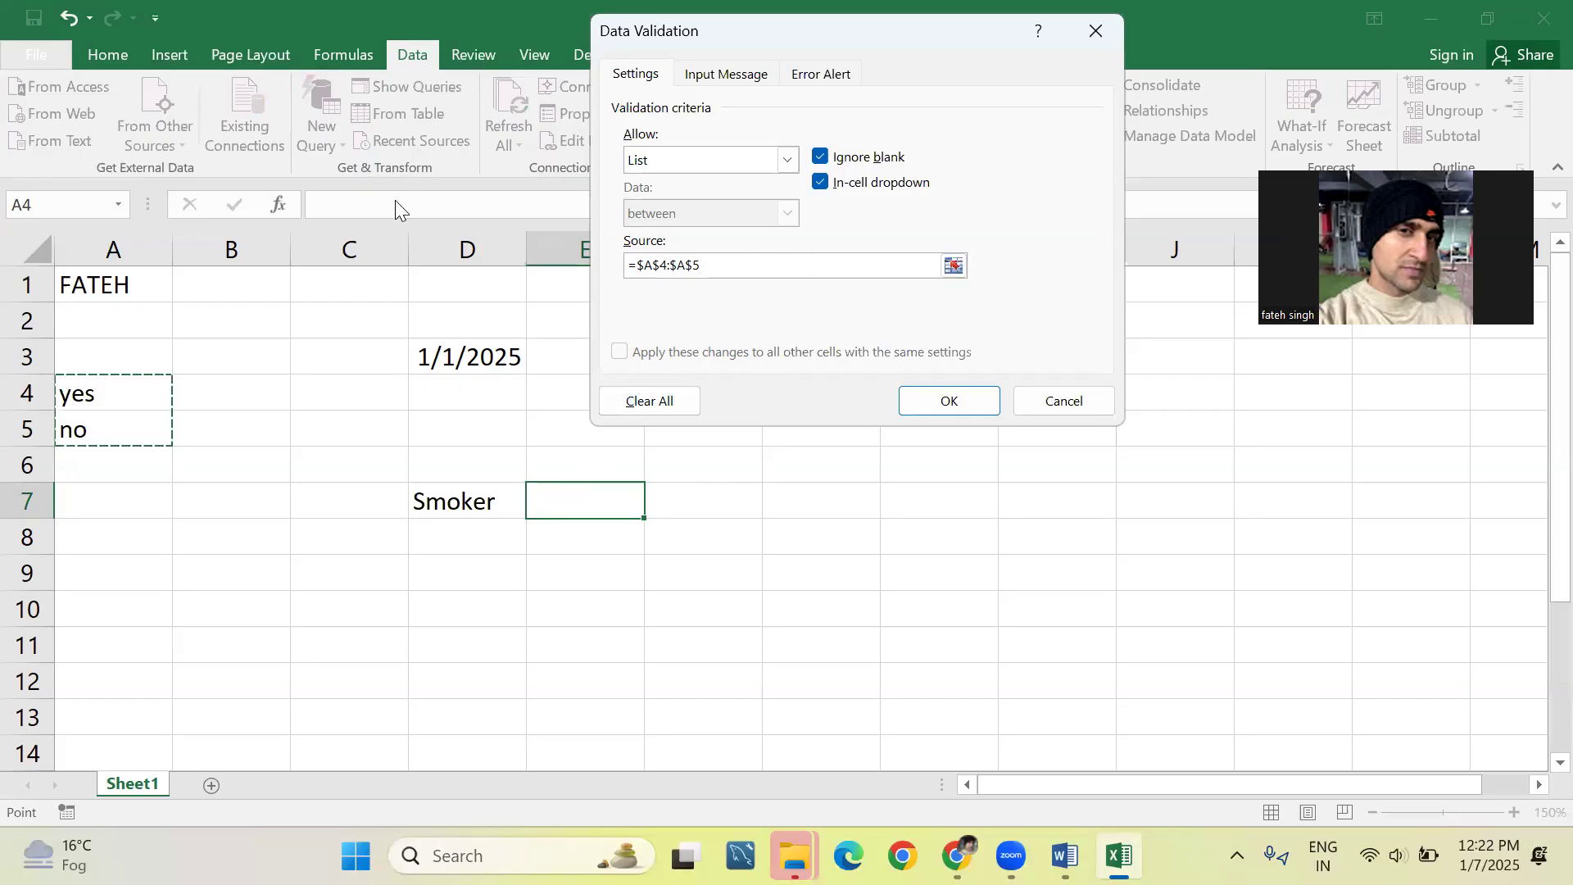
click(992, 401)
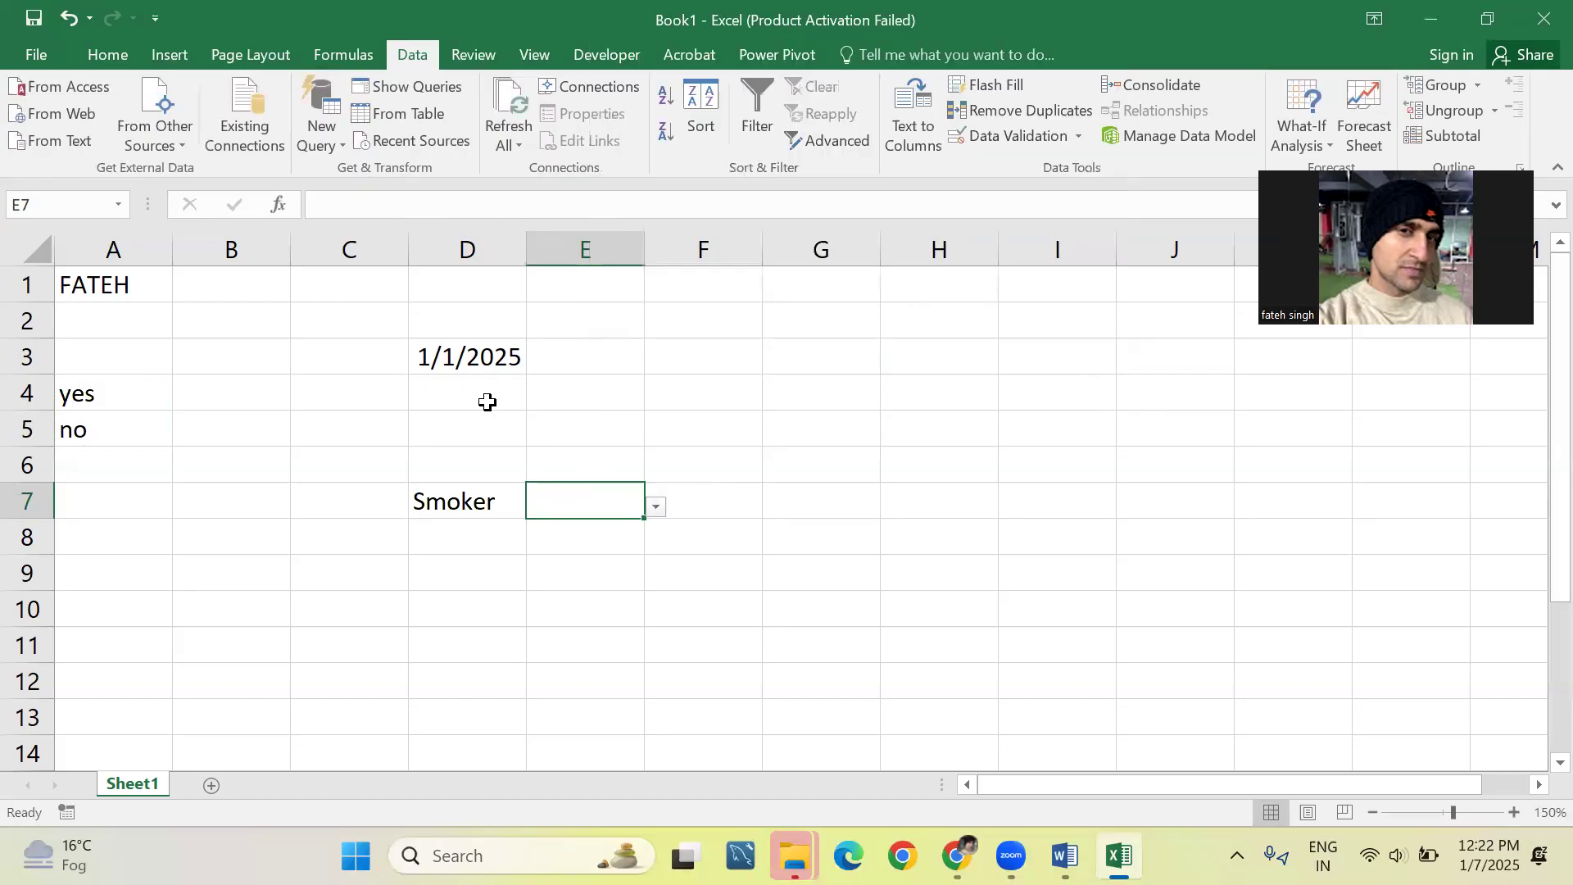
Show the drop-down options in cell E7, test the rule by entering nahin, and choose to retry.
click(657, 508)
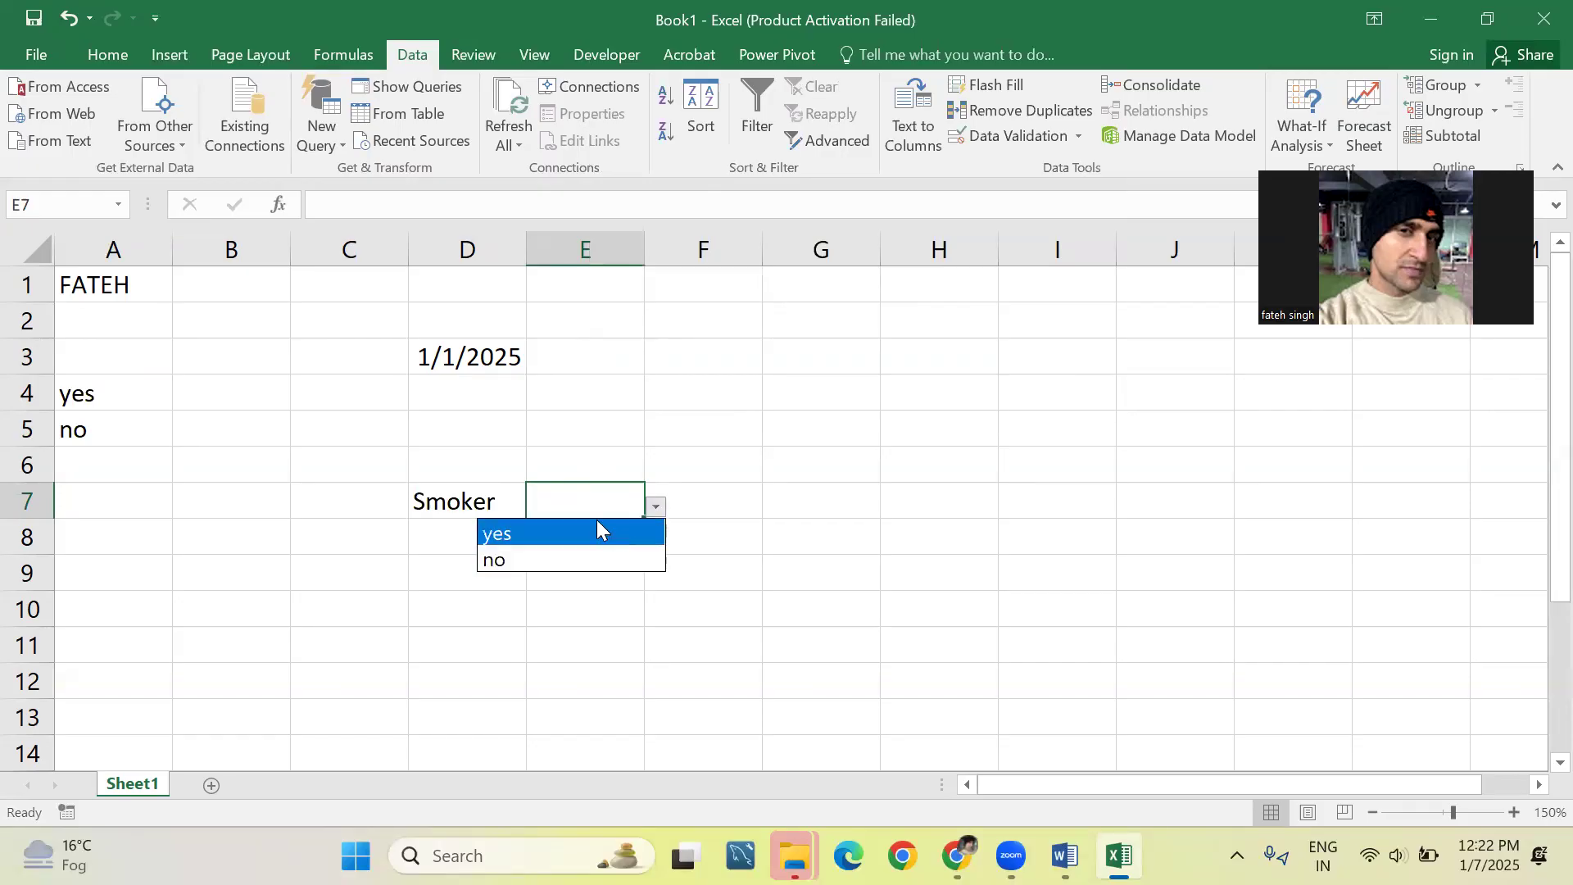
click(580, 491)
text(nahin)
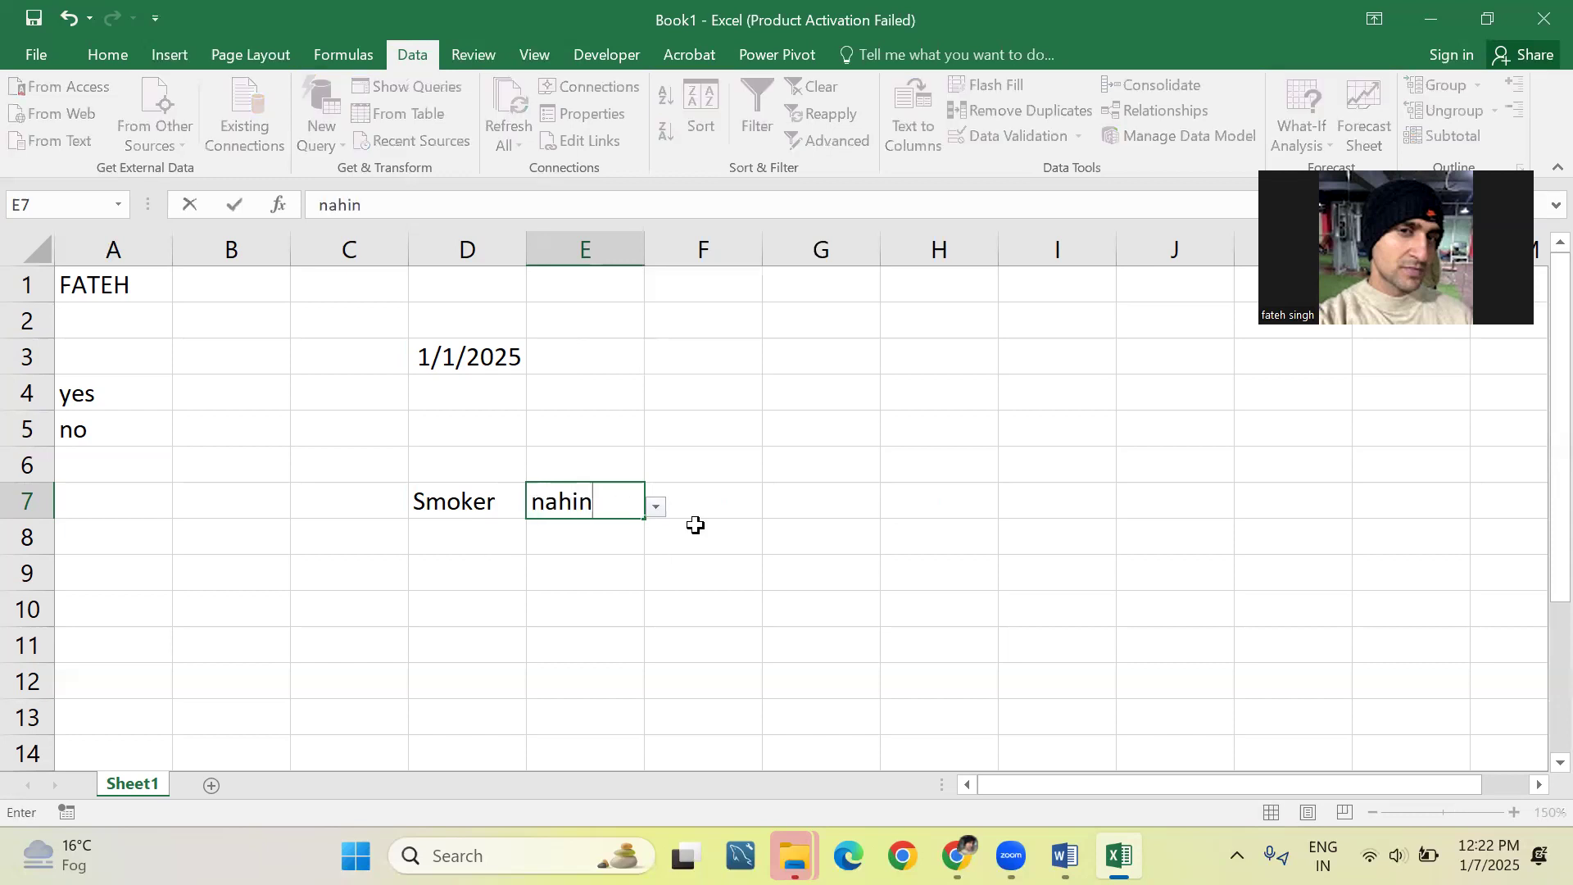
key(Return)
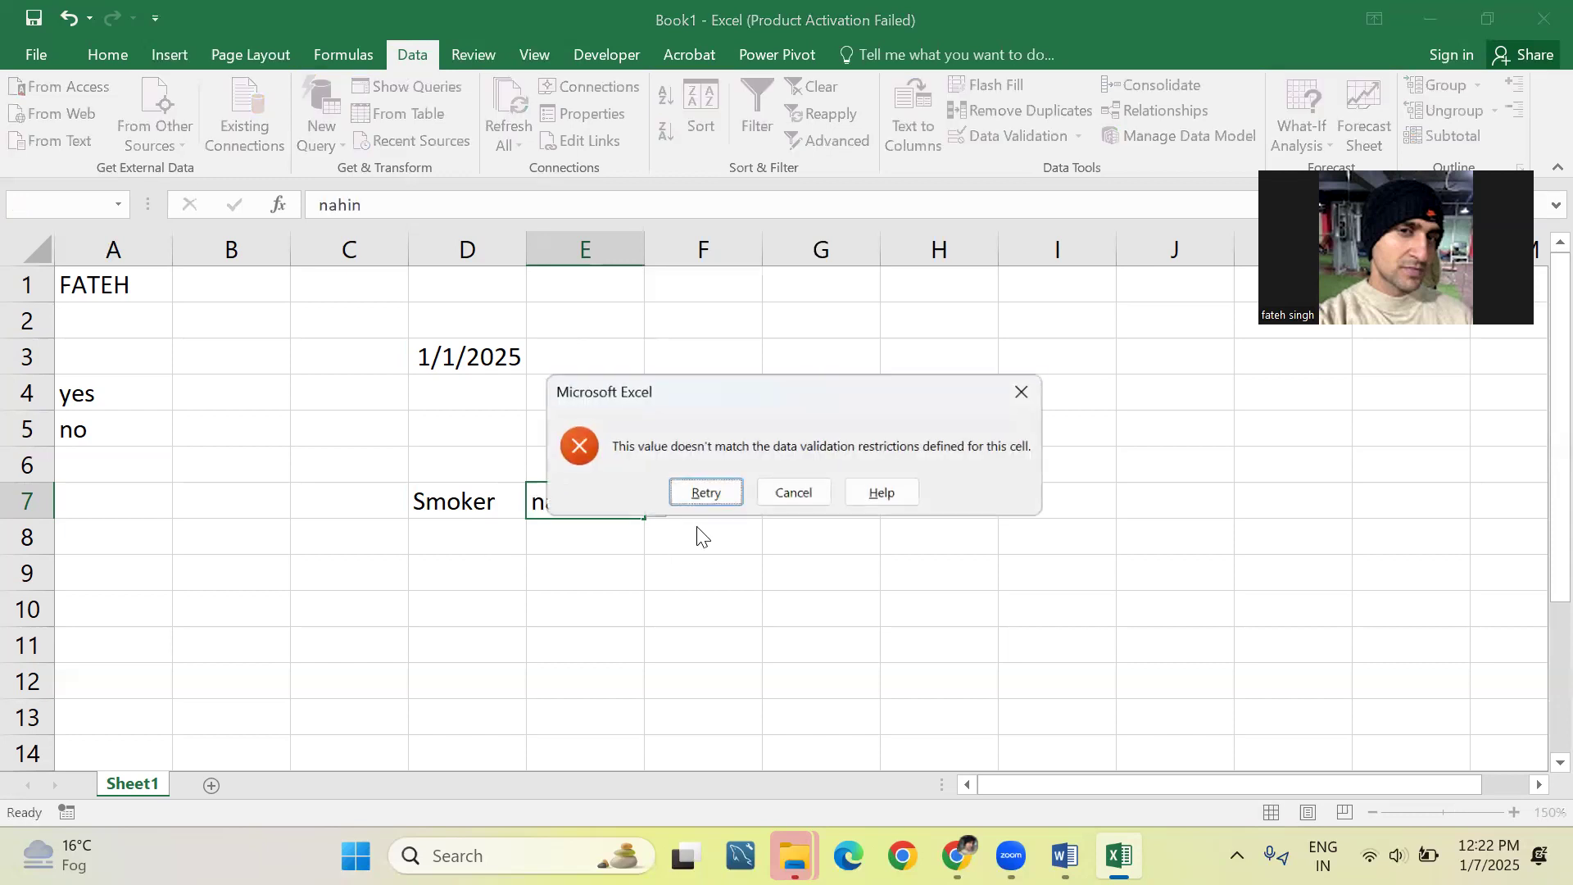
key(Return)
Test the allowed values in cell E7 by entering yes and replacing it with no.
text(yes)
key(Return)
key(Up)
text(no)
key(Return)
key(Up)
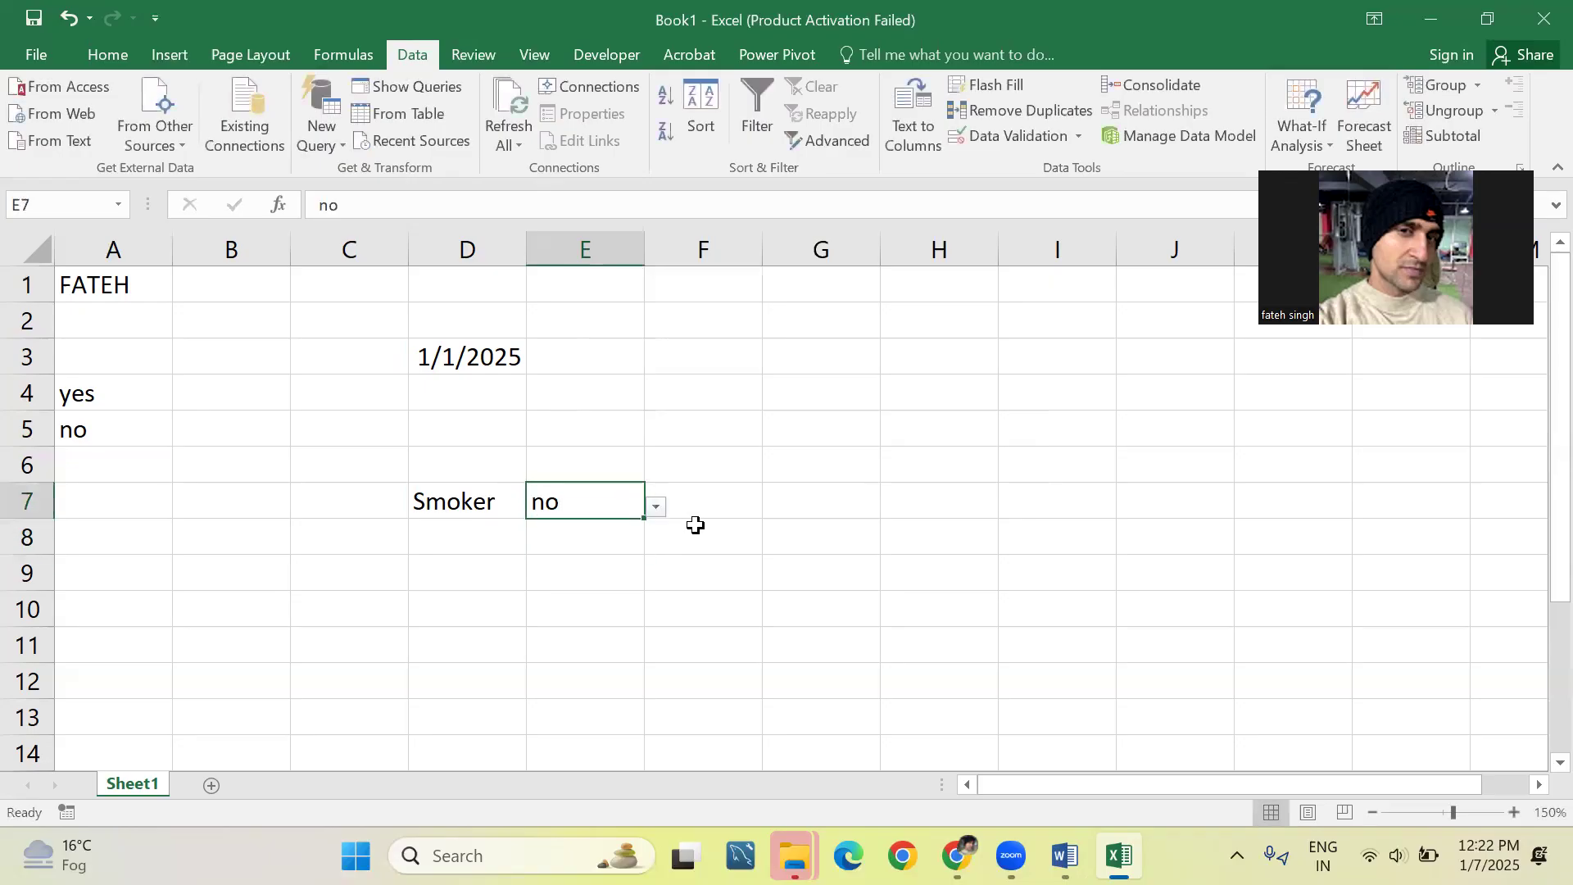
Try entering han in cell E7, retry with yes, and reselect the cell.
text(han)
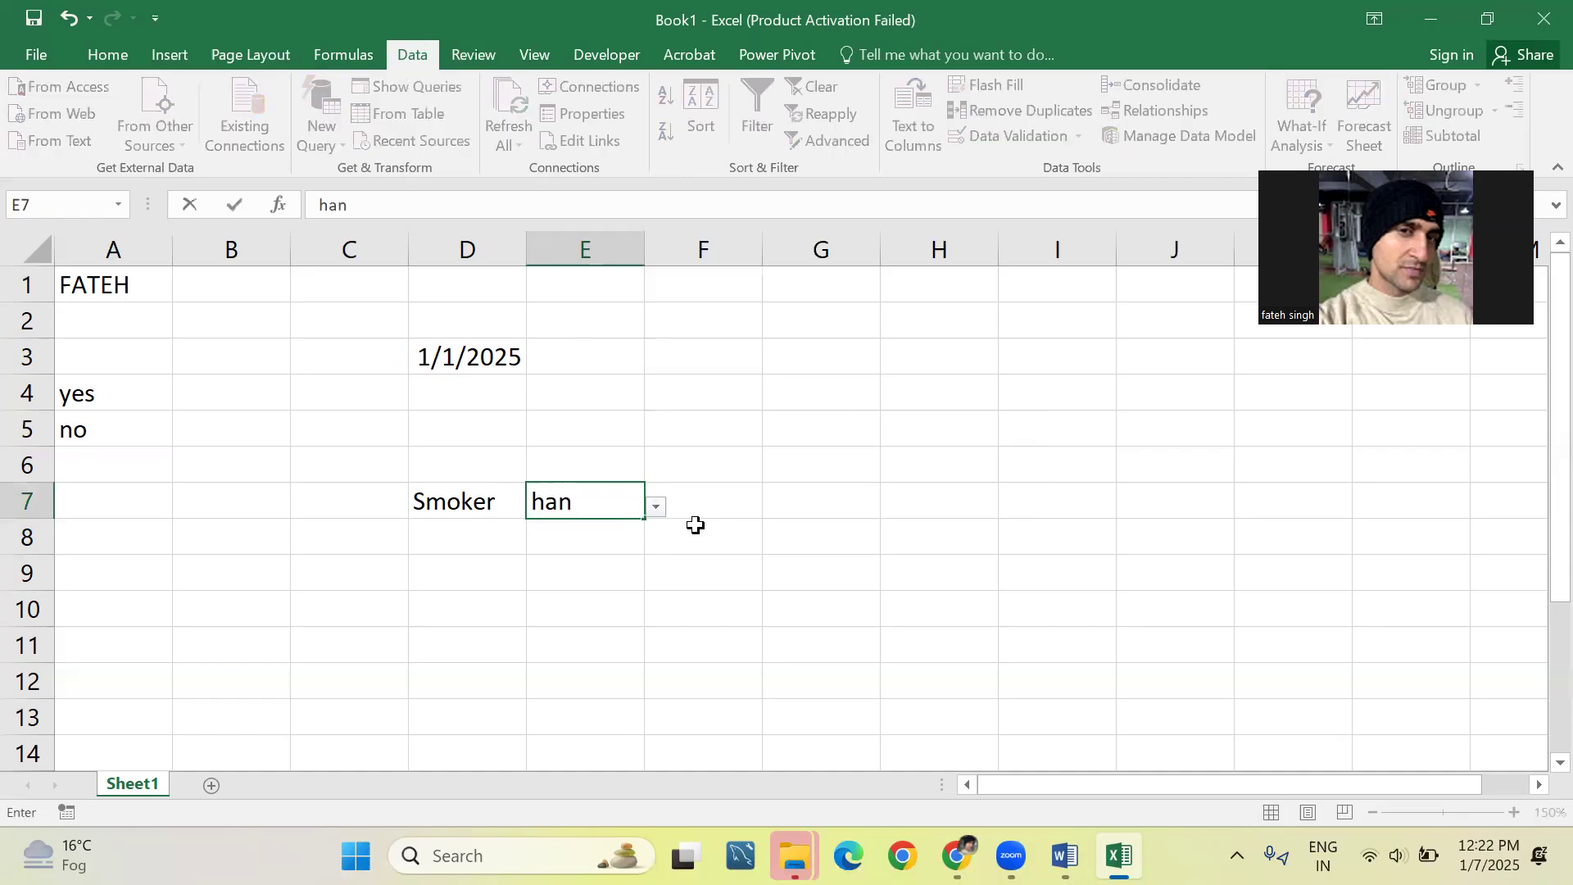
key(Return)
key(Return)
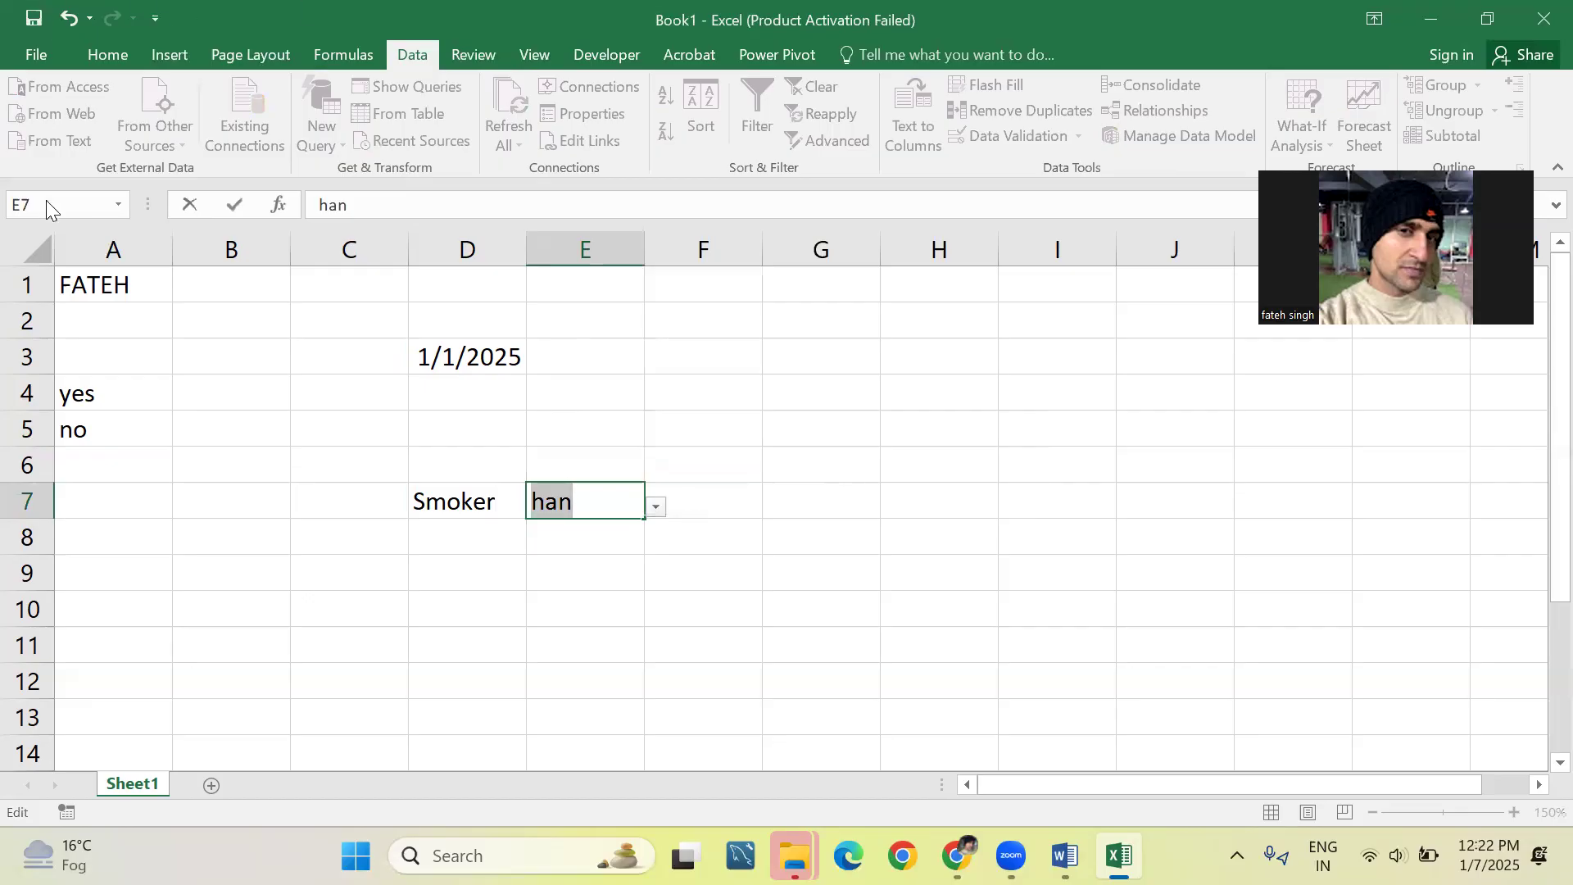
text(yes)
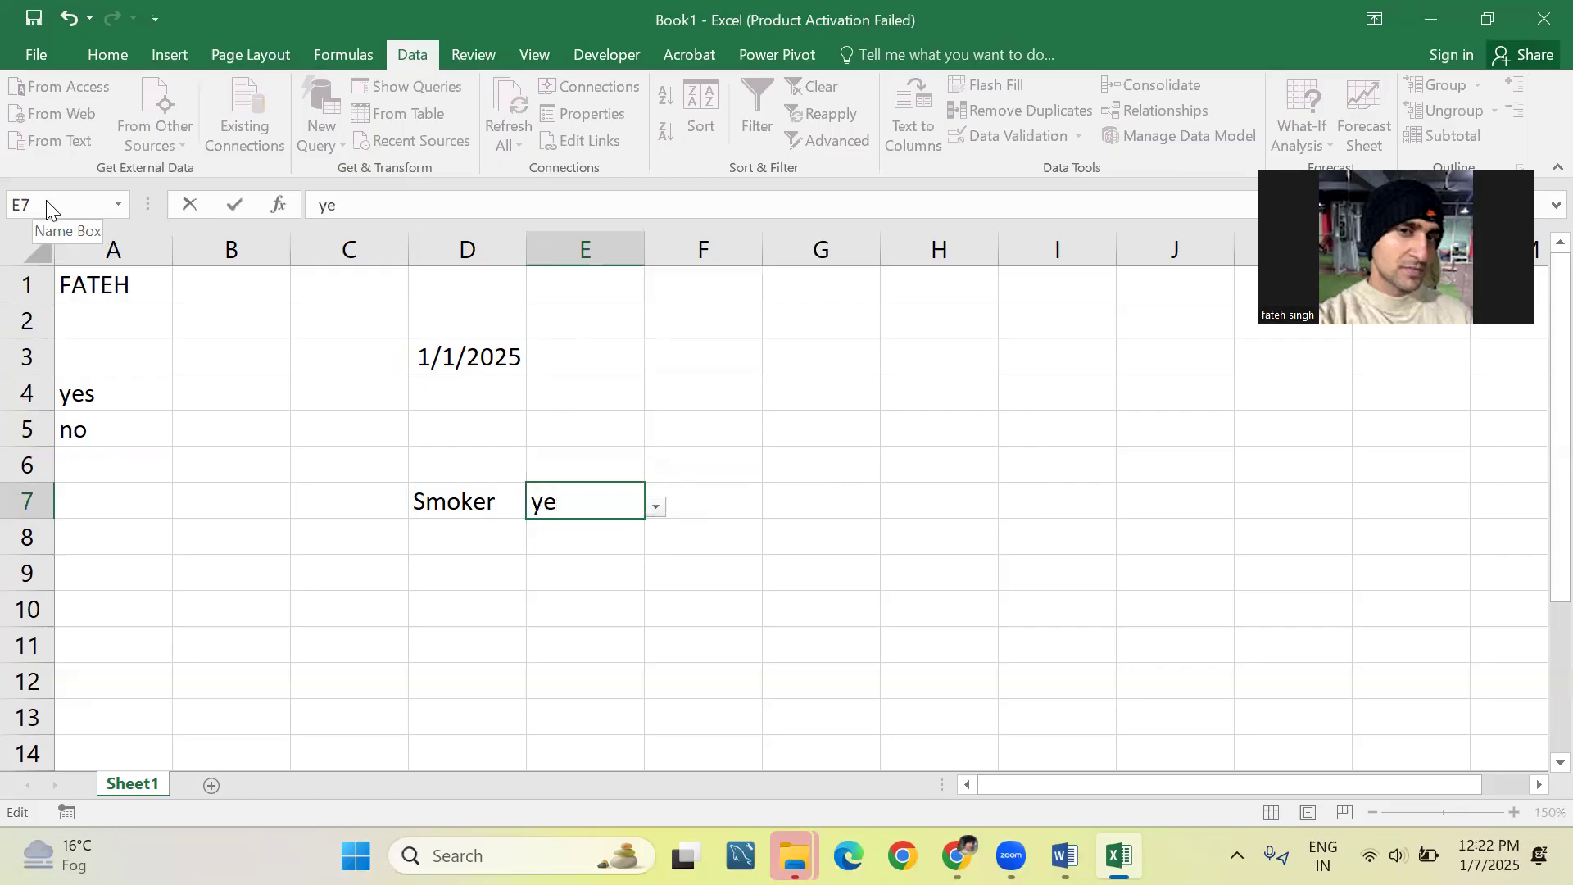
key(Return)
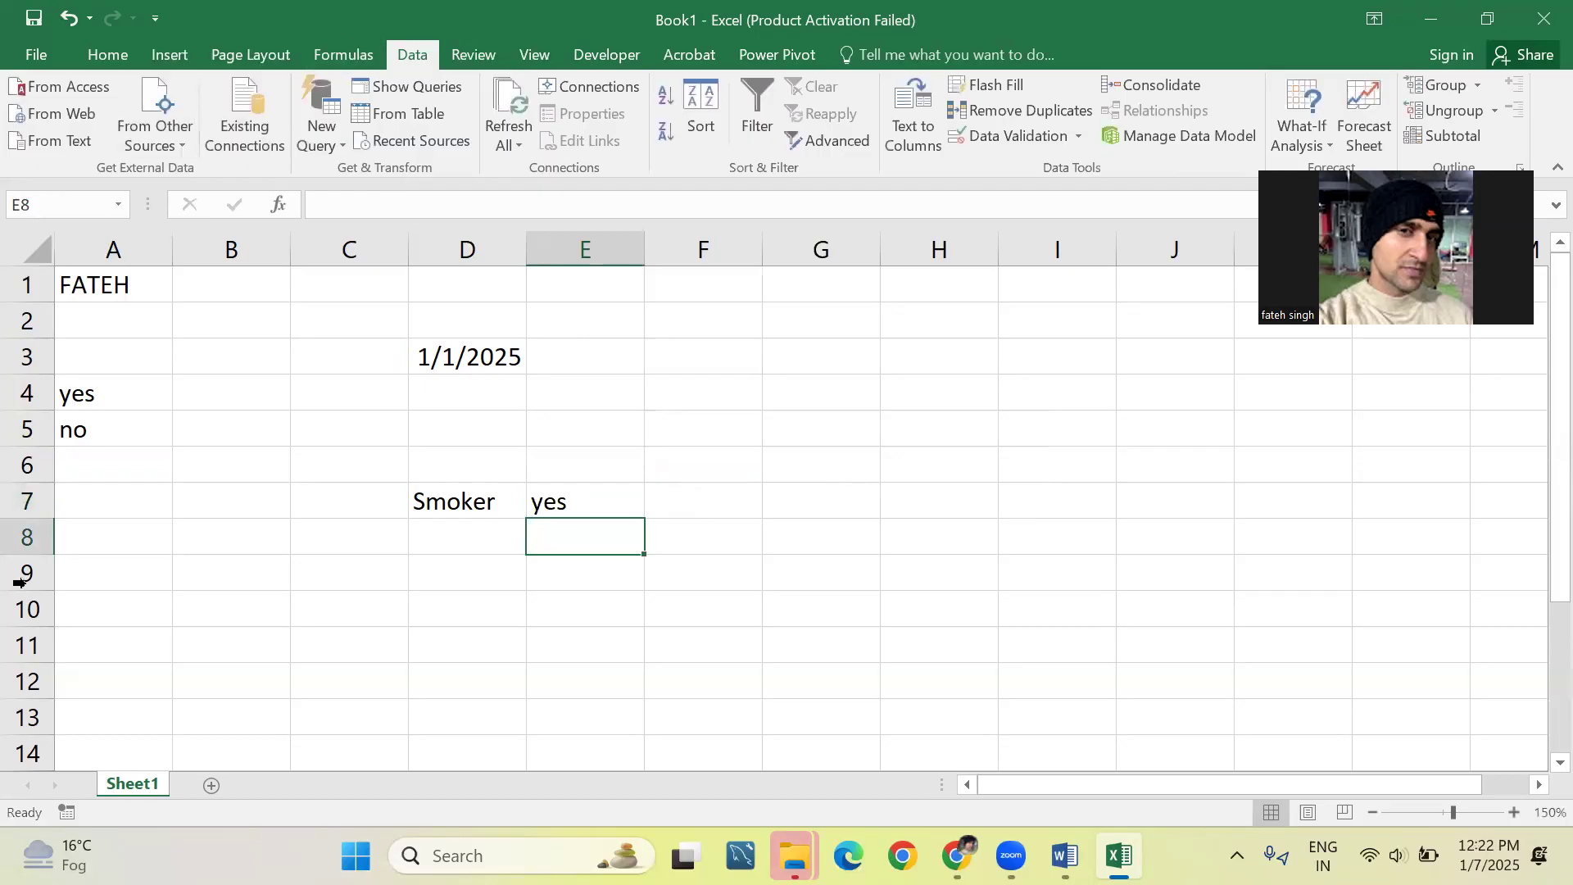
click(551, 508)
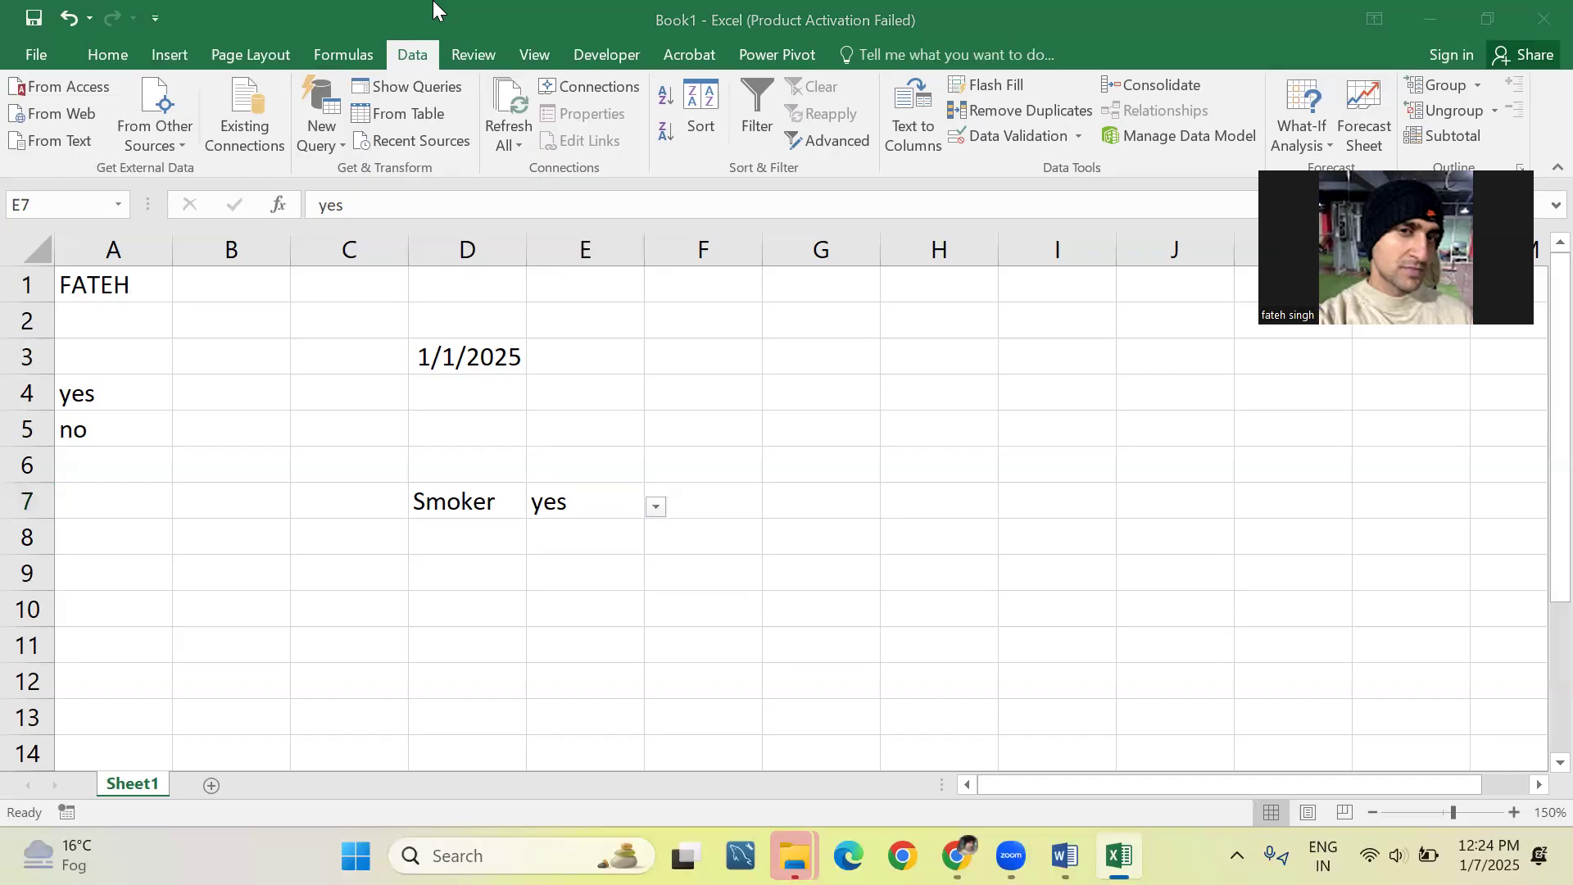
Switch to the Word document and examine the "Prevent Duplicate Values" section with its COUNTIF formula example.
key(alt+Tab)
key(Down)
key(Down)
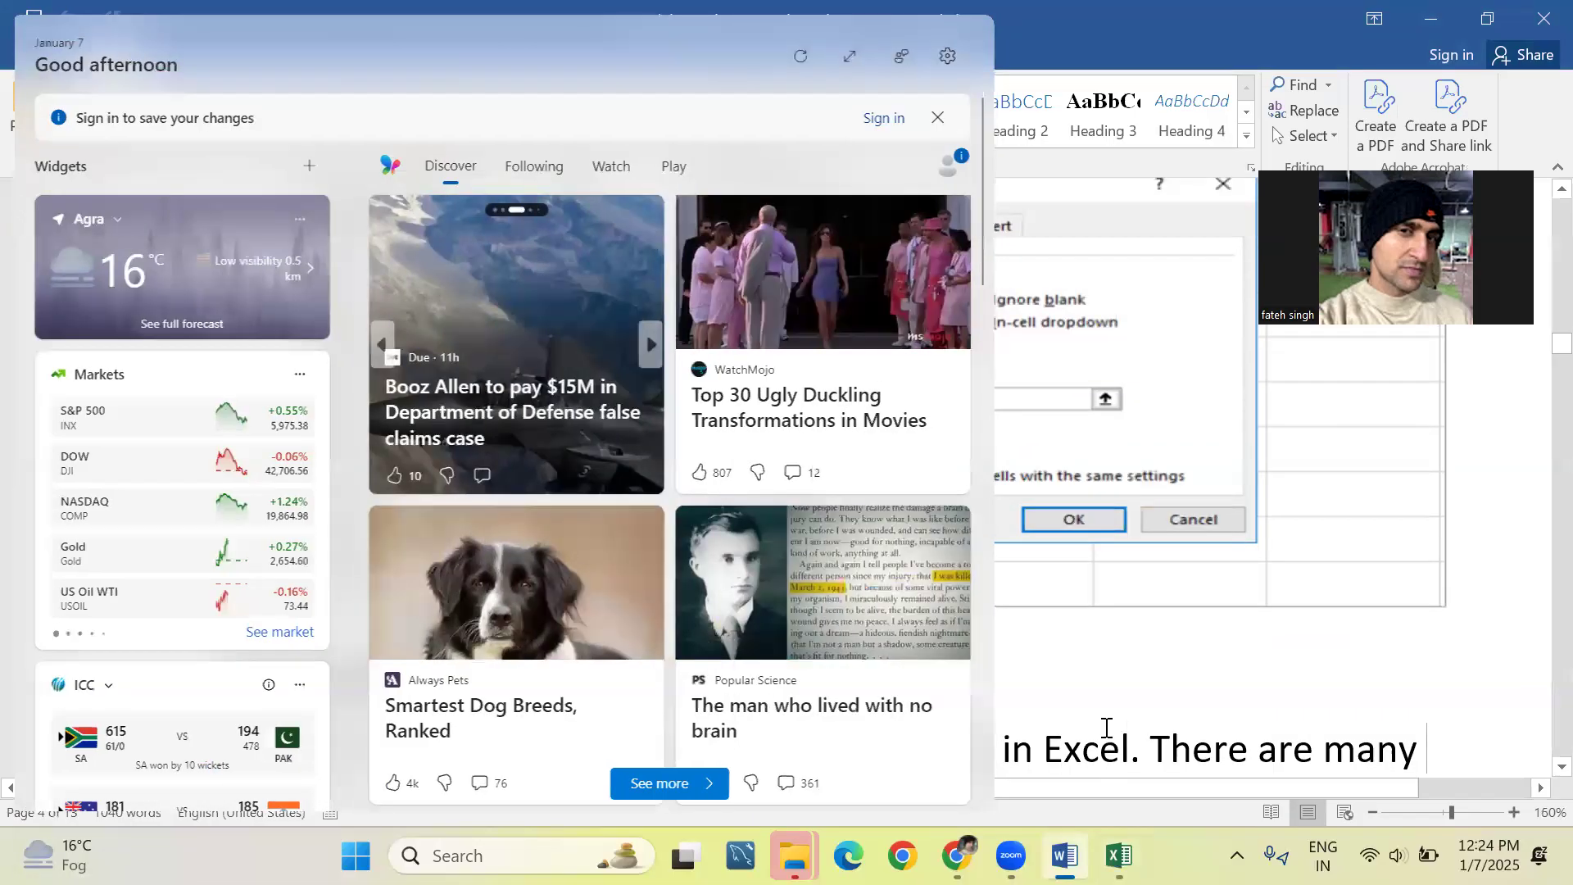
key(Down)
key(Down)
key(Down)
key(Down)
scroll(1105, 727, down, 10)
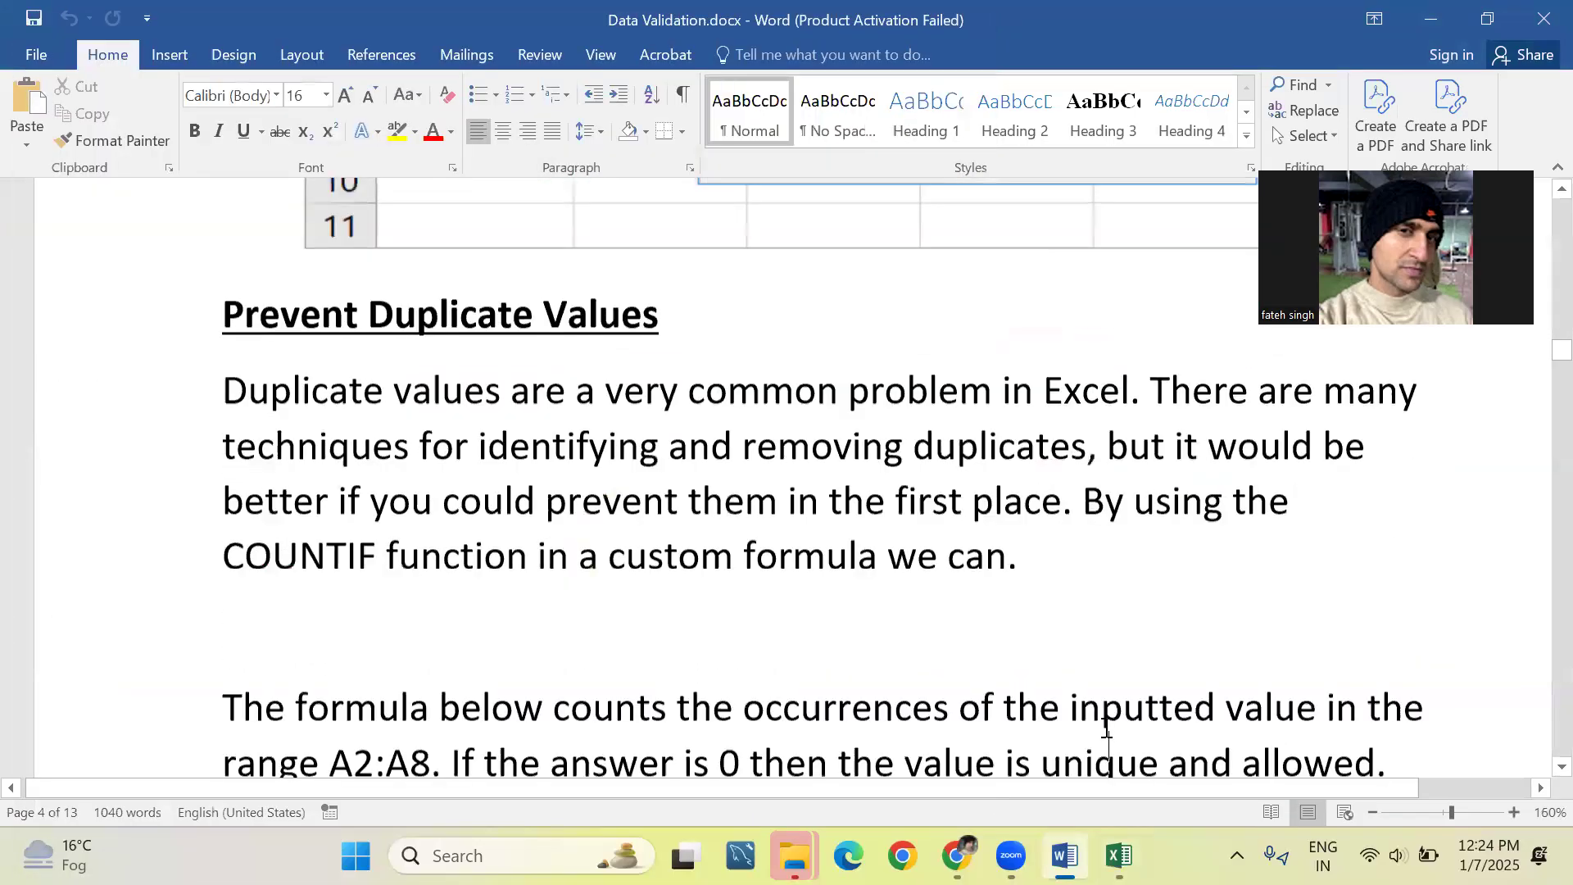
key(Up)
key(Up)
key(Up)
key(Up)
key(Up)
key(Up)
key(Up)
key(Up)
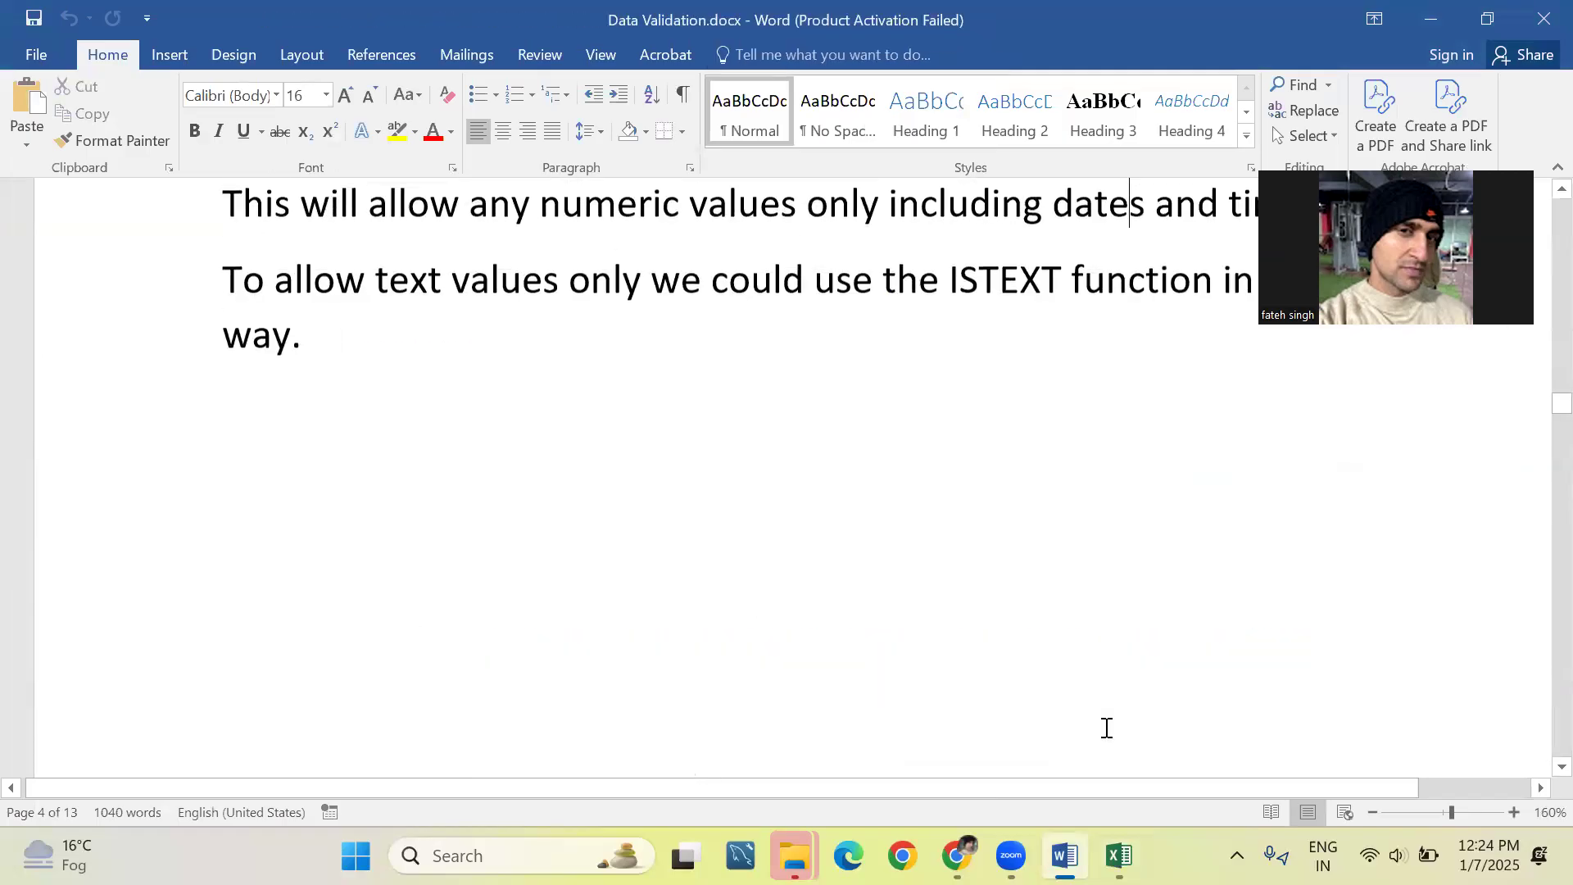
key(Up)
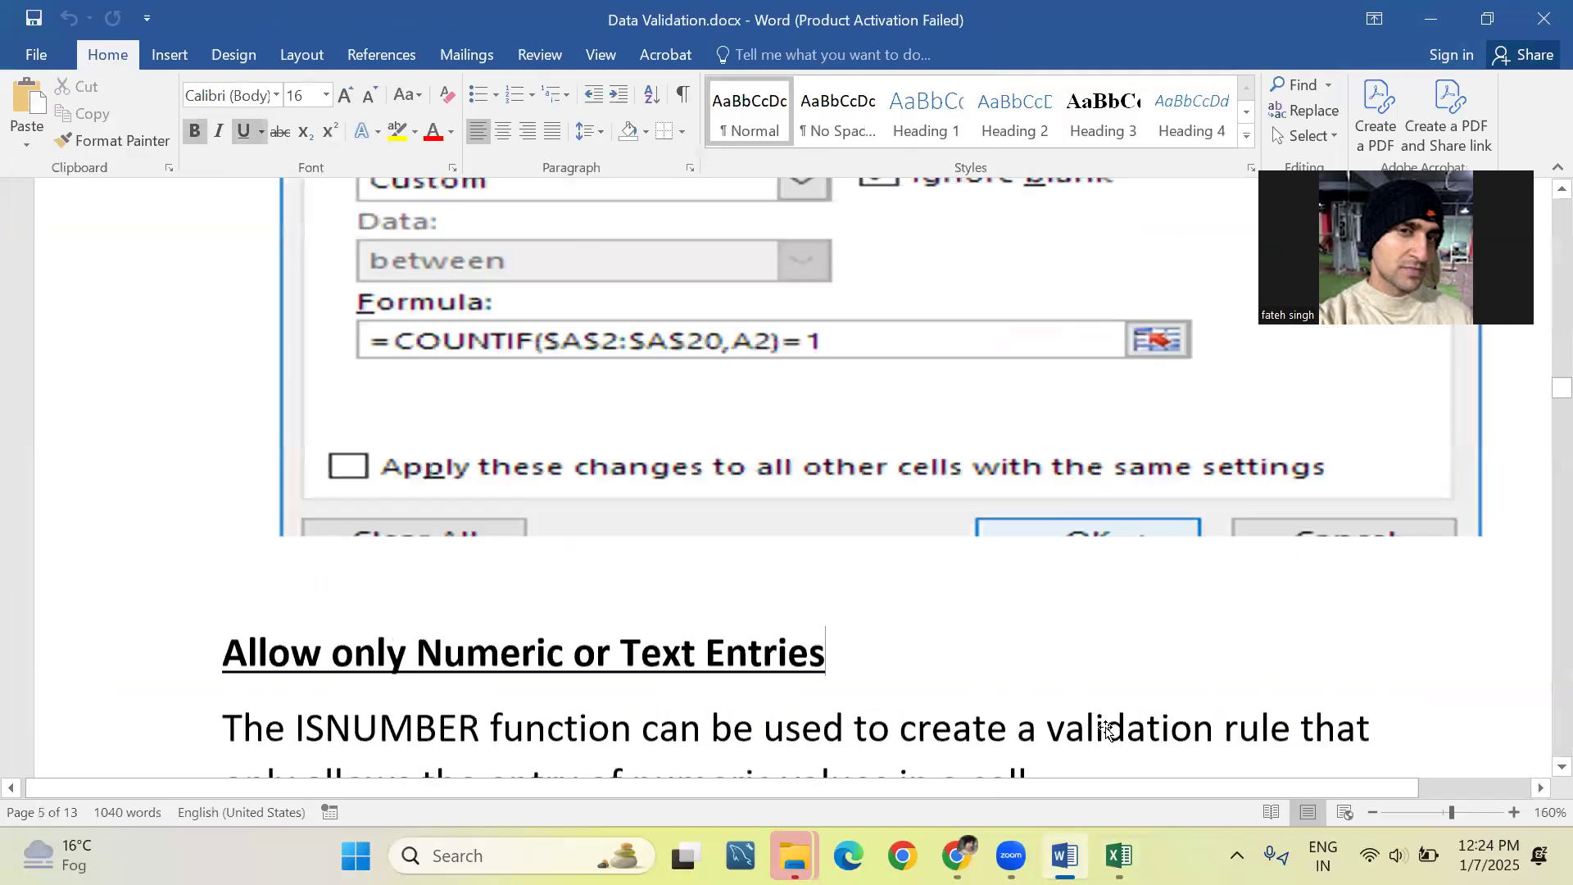
Read the "Allow only Numeric or Text Entries" section through its ISTEXT formula example.
key(Down)
key(Down)
key(Down)
key(Down)
key(Down)
key(Down)
key(Down)
key(Down)
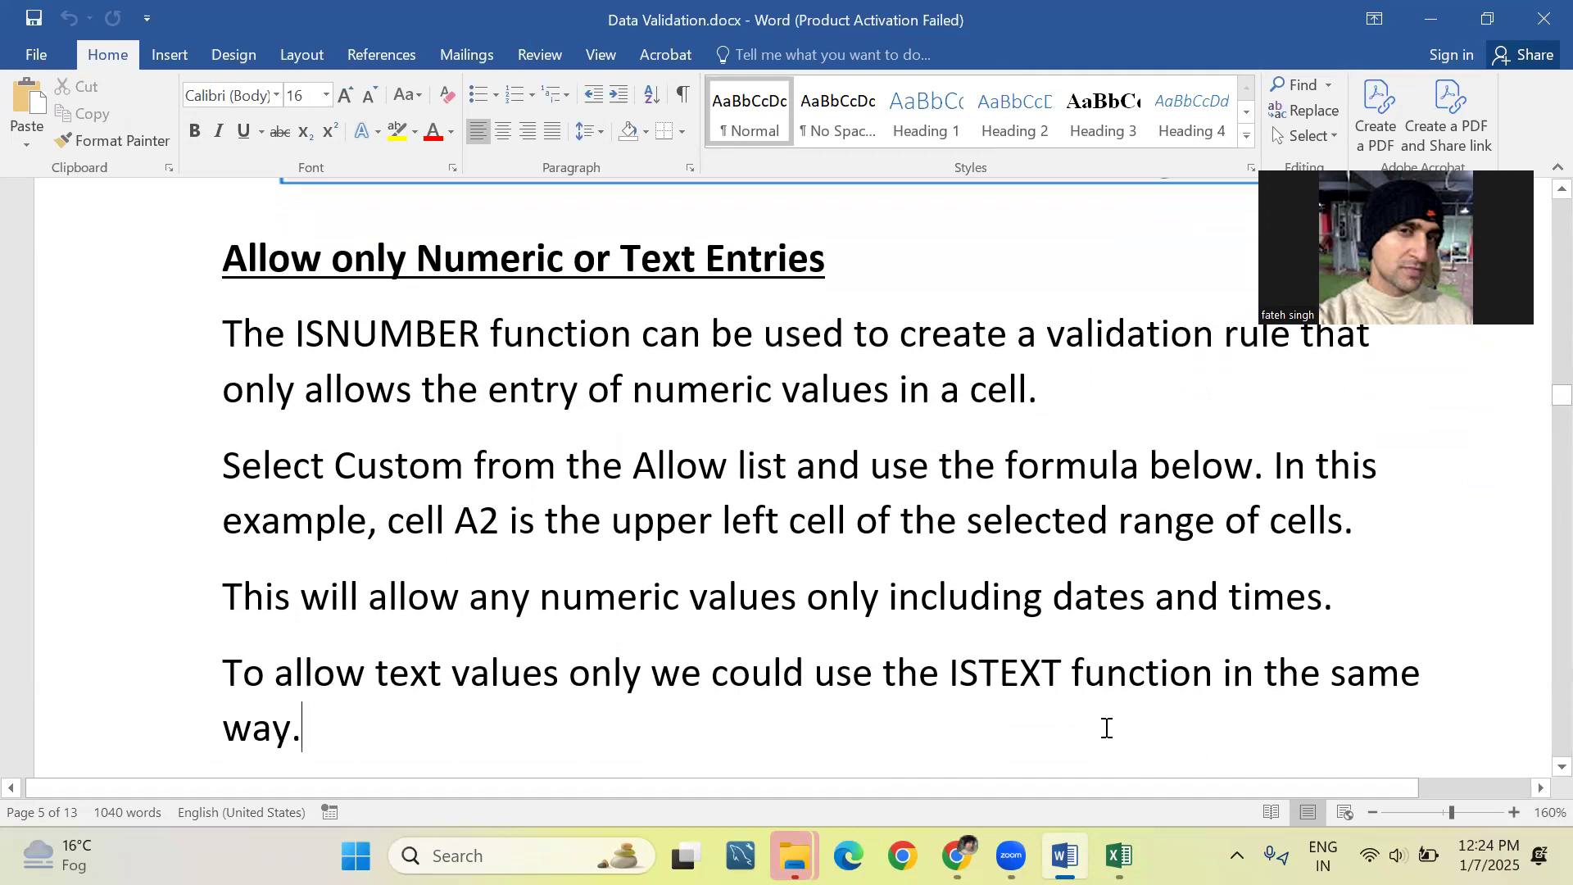
middle_click(1106, 728)
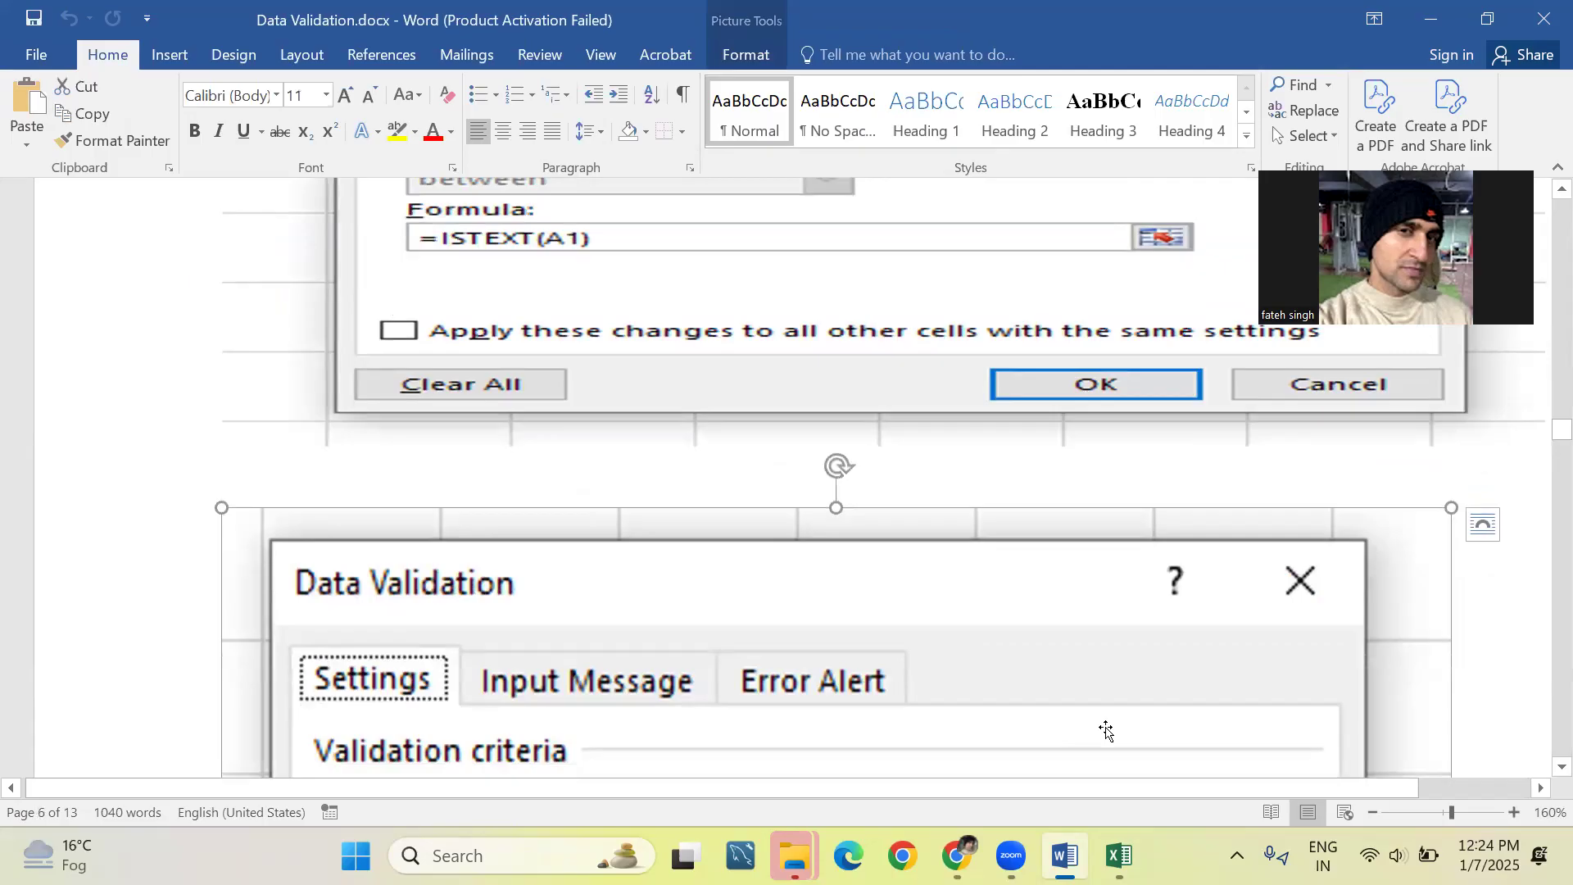
Review the ISTEXT formula example in the Word document and switch to the Excel workbook at cell D10.
key(Up)
key(Up)
key(Up)
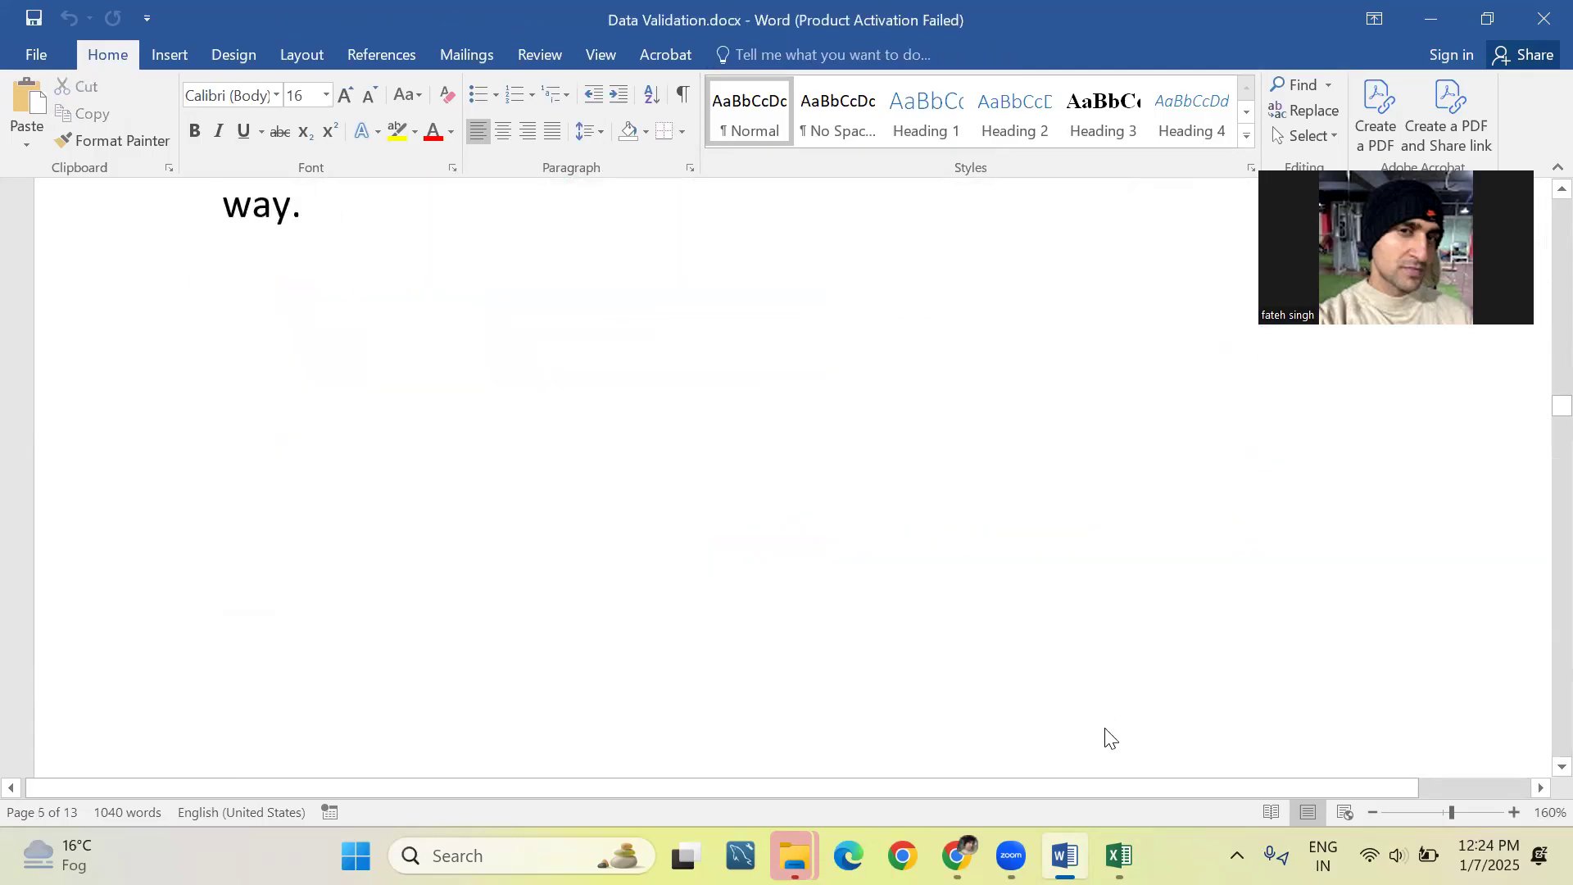
key(Down)
key(Down)
key(alt+Tab)
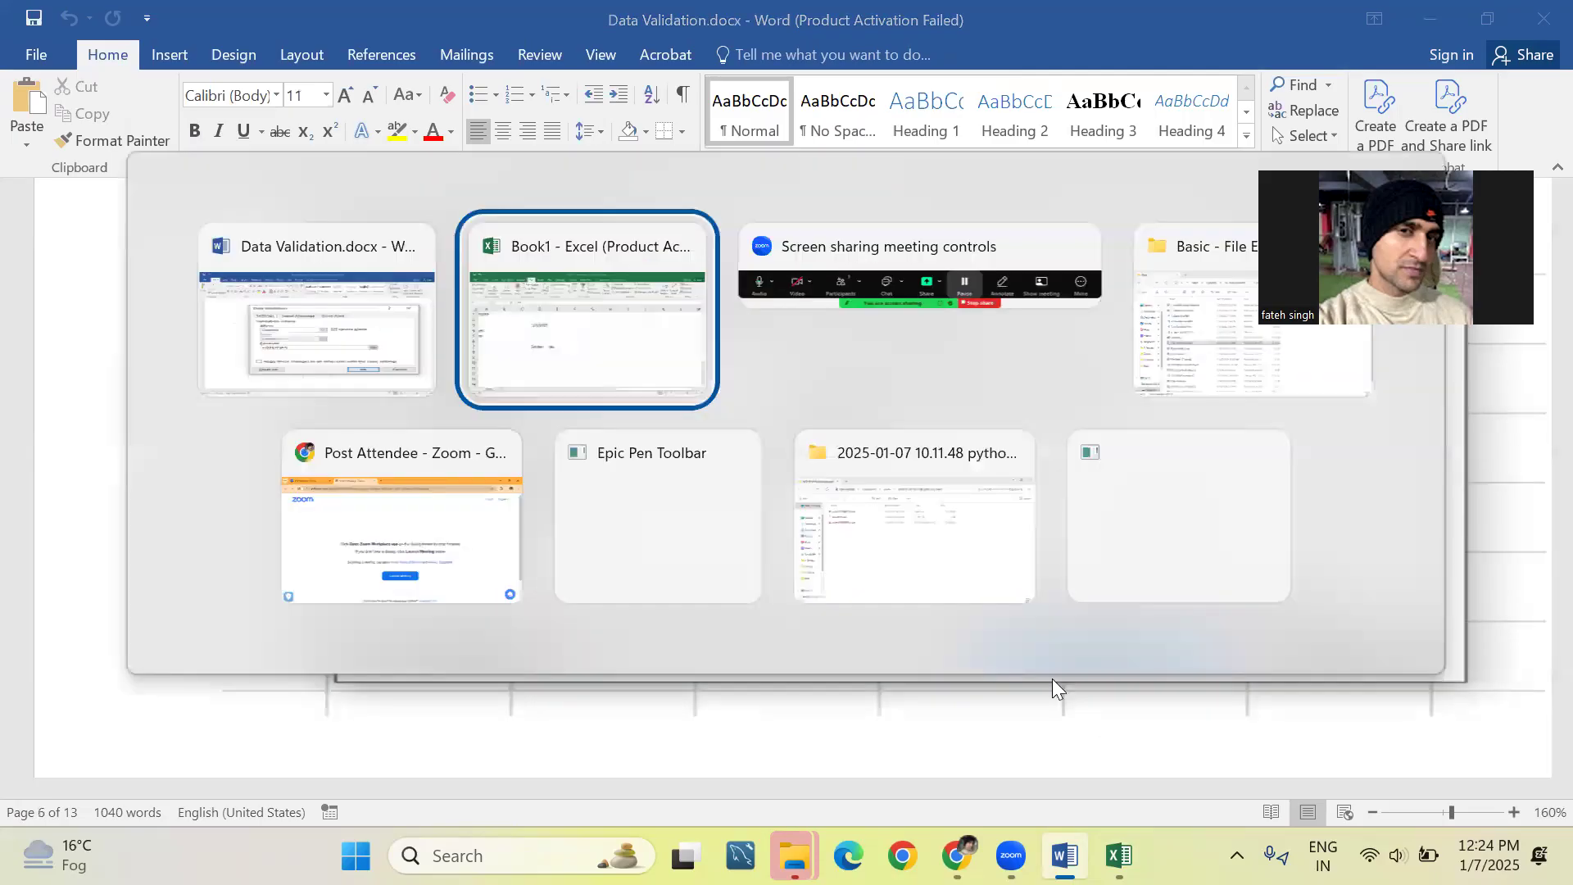
click(501, 616)
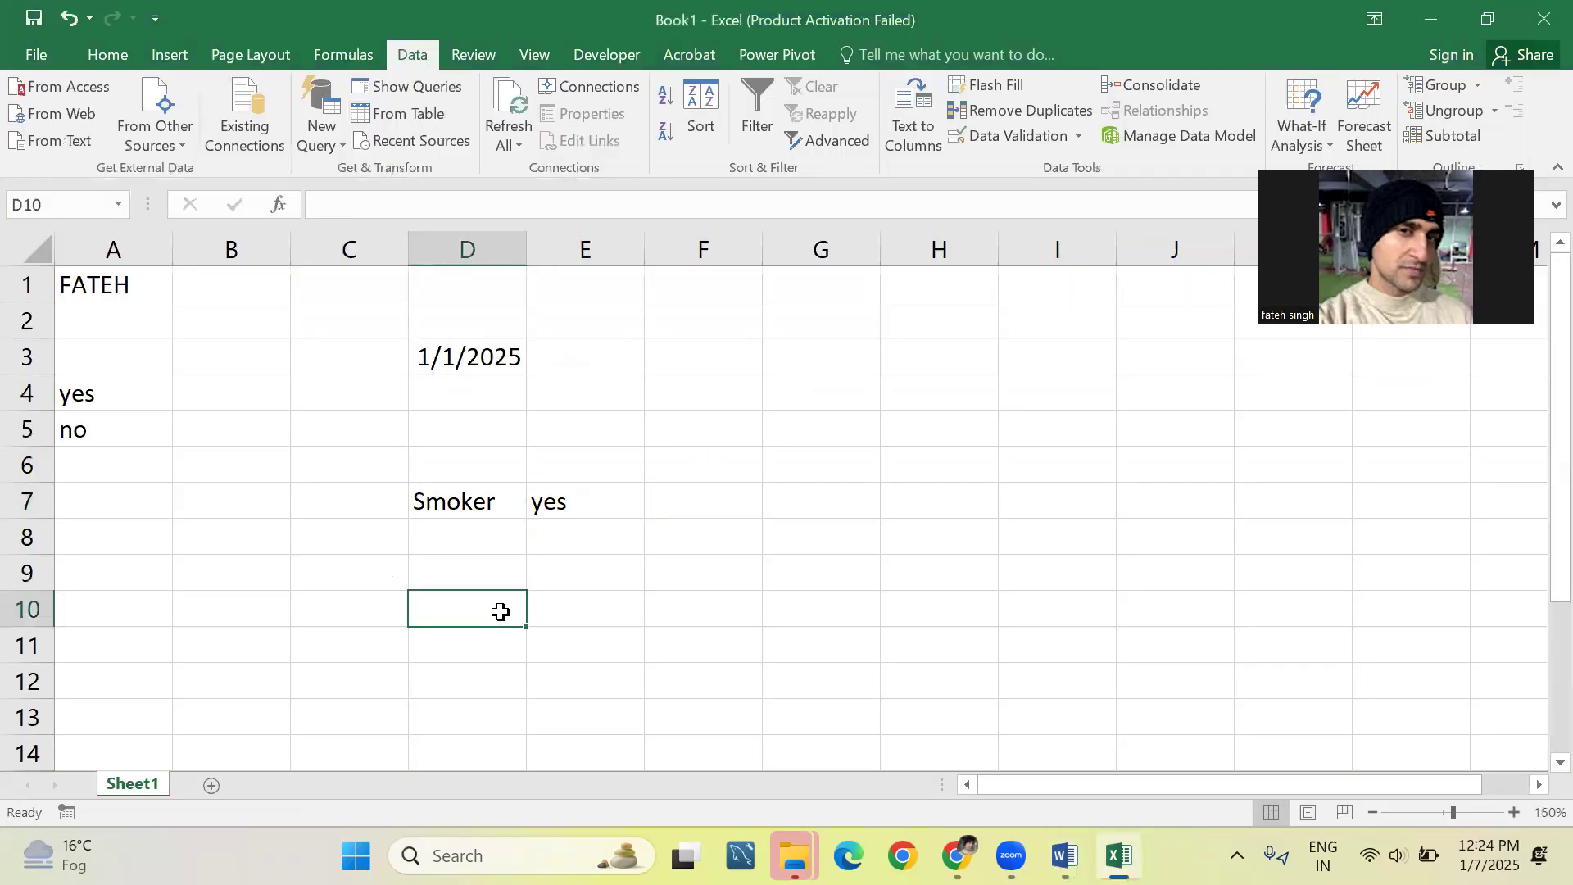
Try to apply a custom data validation rule with the formula =istext() to cell D10.
click(1013, 139)
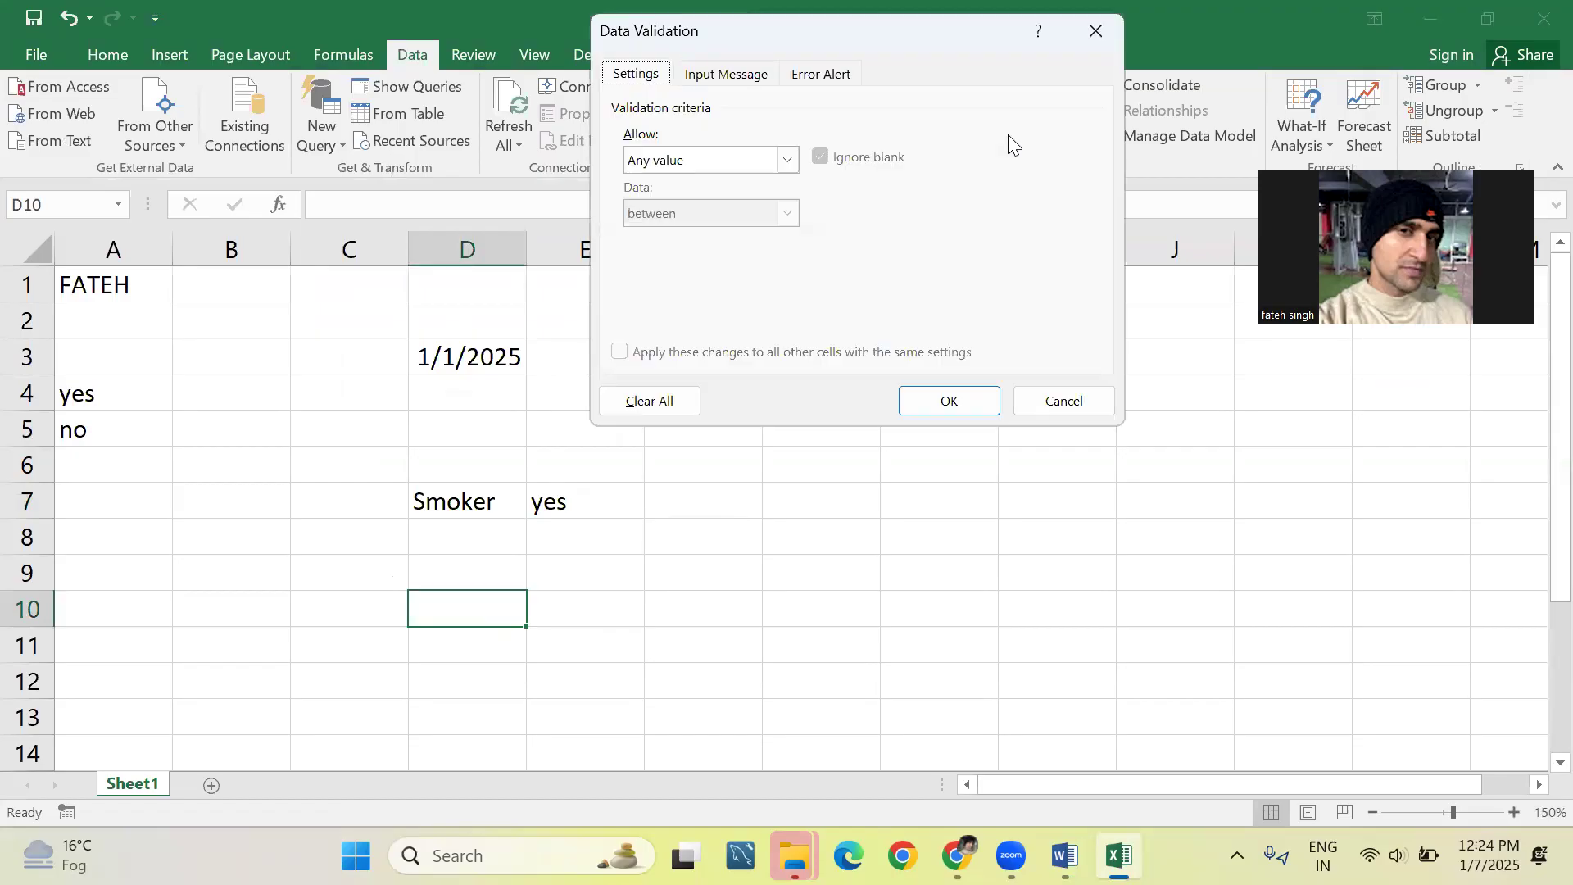
click(788, 160)
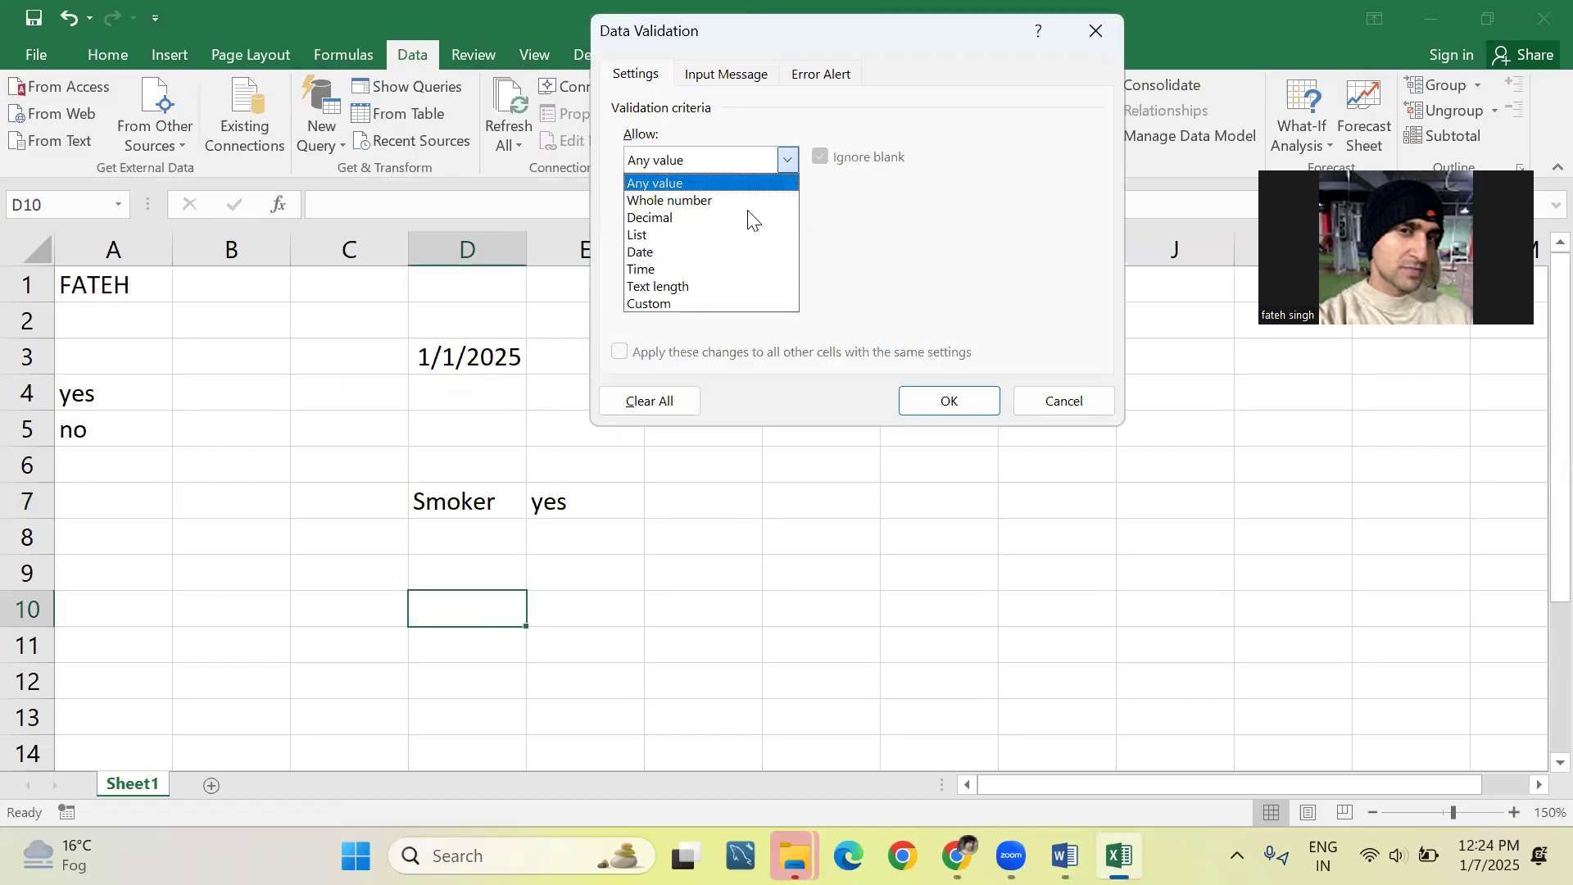
click(696, 305)
click(738, 267)
text(=)
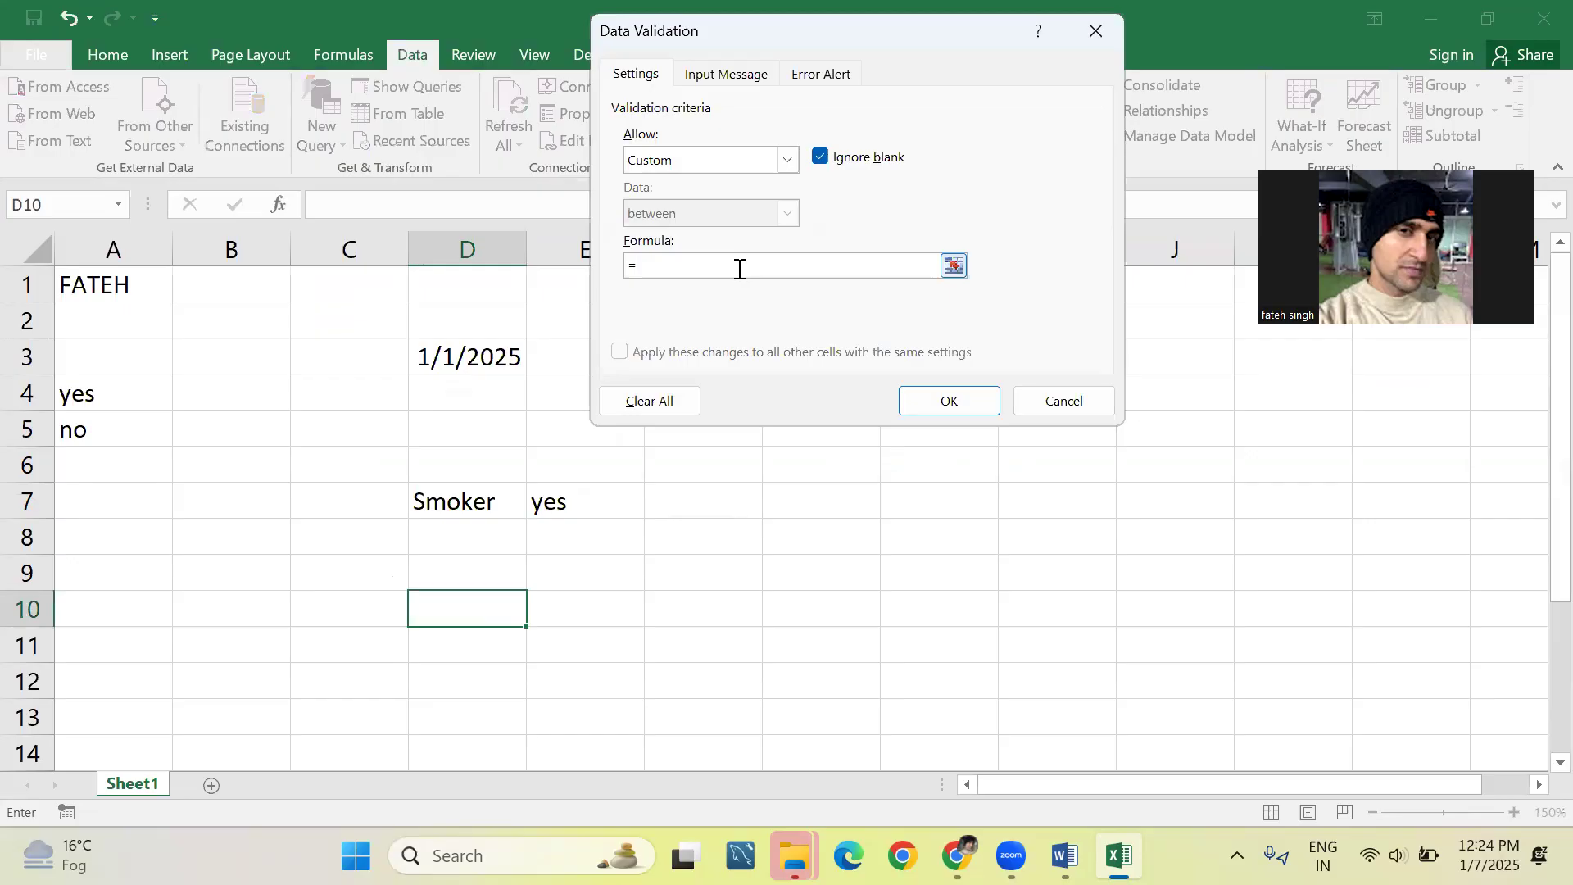
text(istext())
click(934, 409)
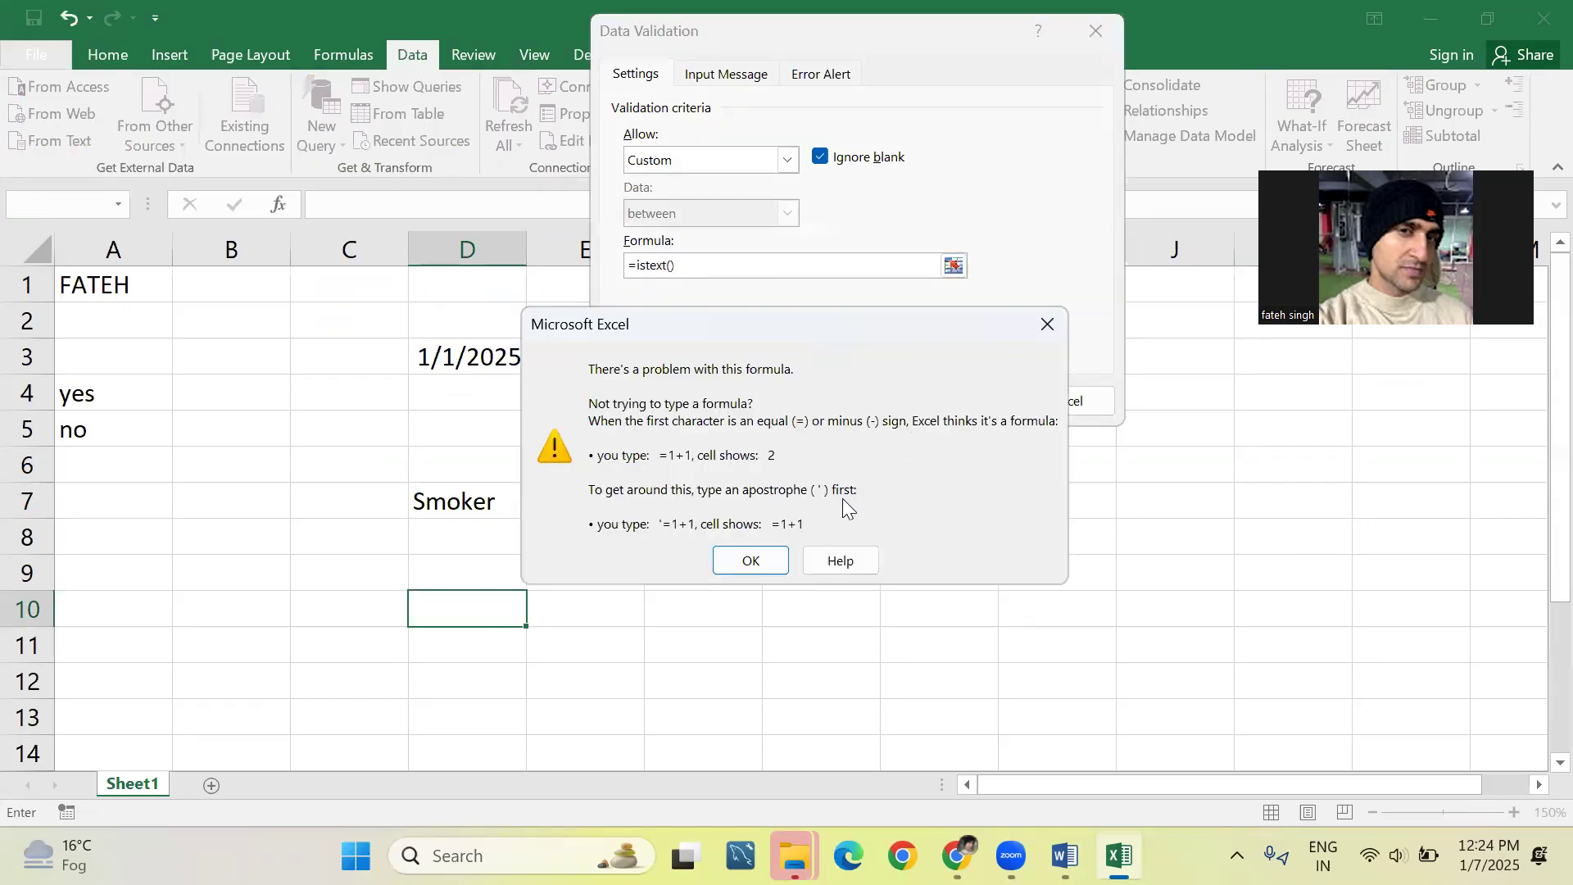
Add cell D10 as the argument of the ISTEXT validation formula and apply the rule.
click(811, 265)
key(Left)
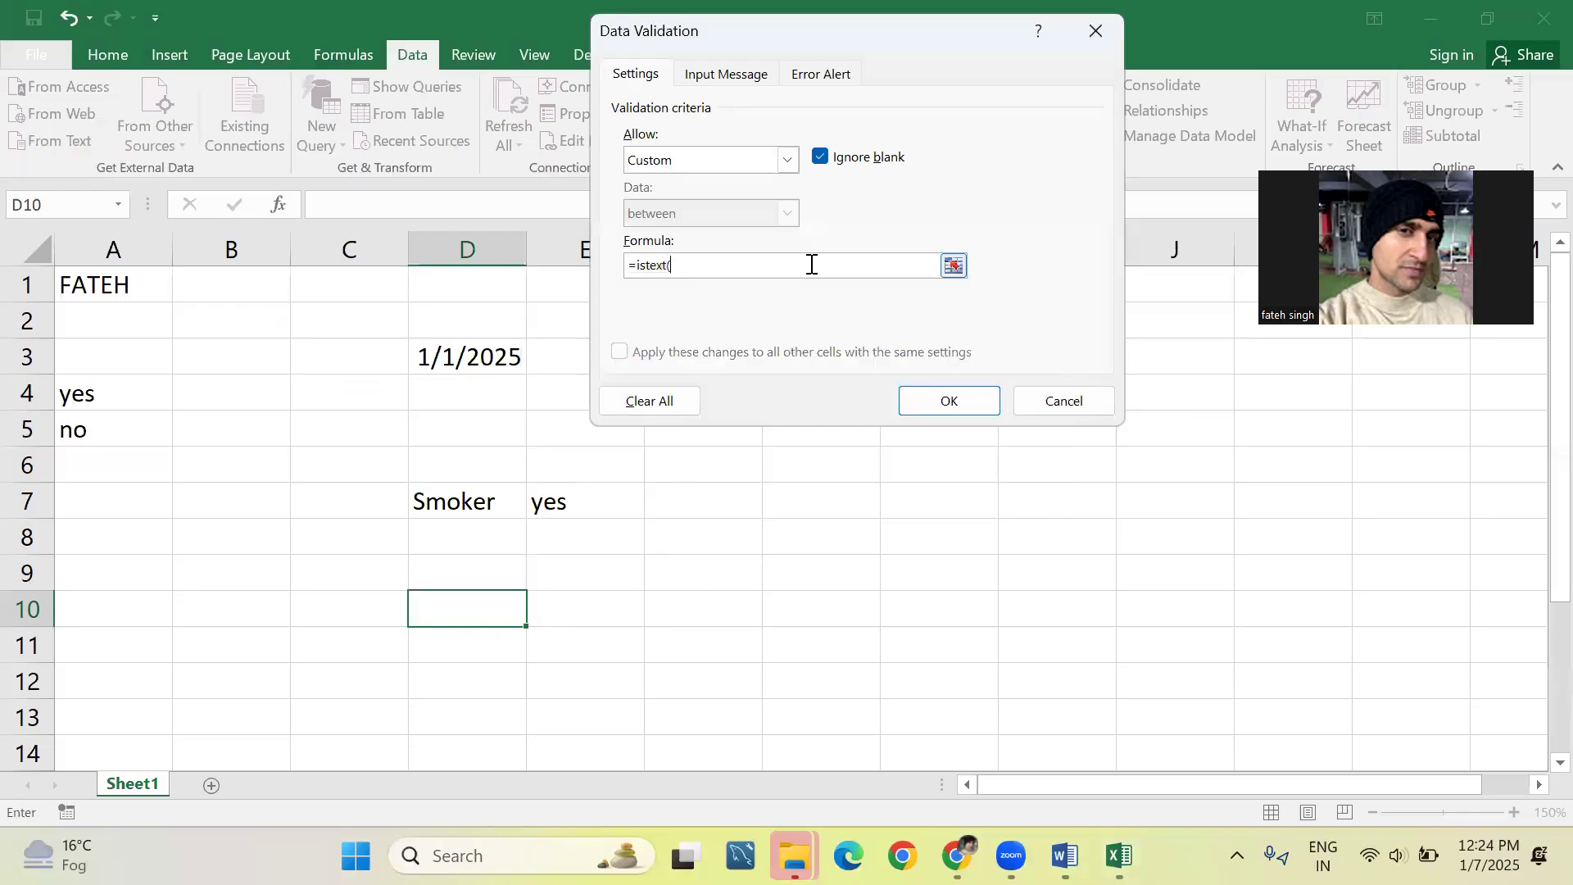
click(460, 607)
text())
key(Return)
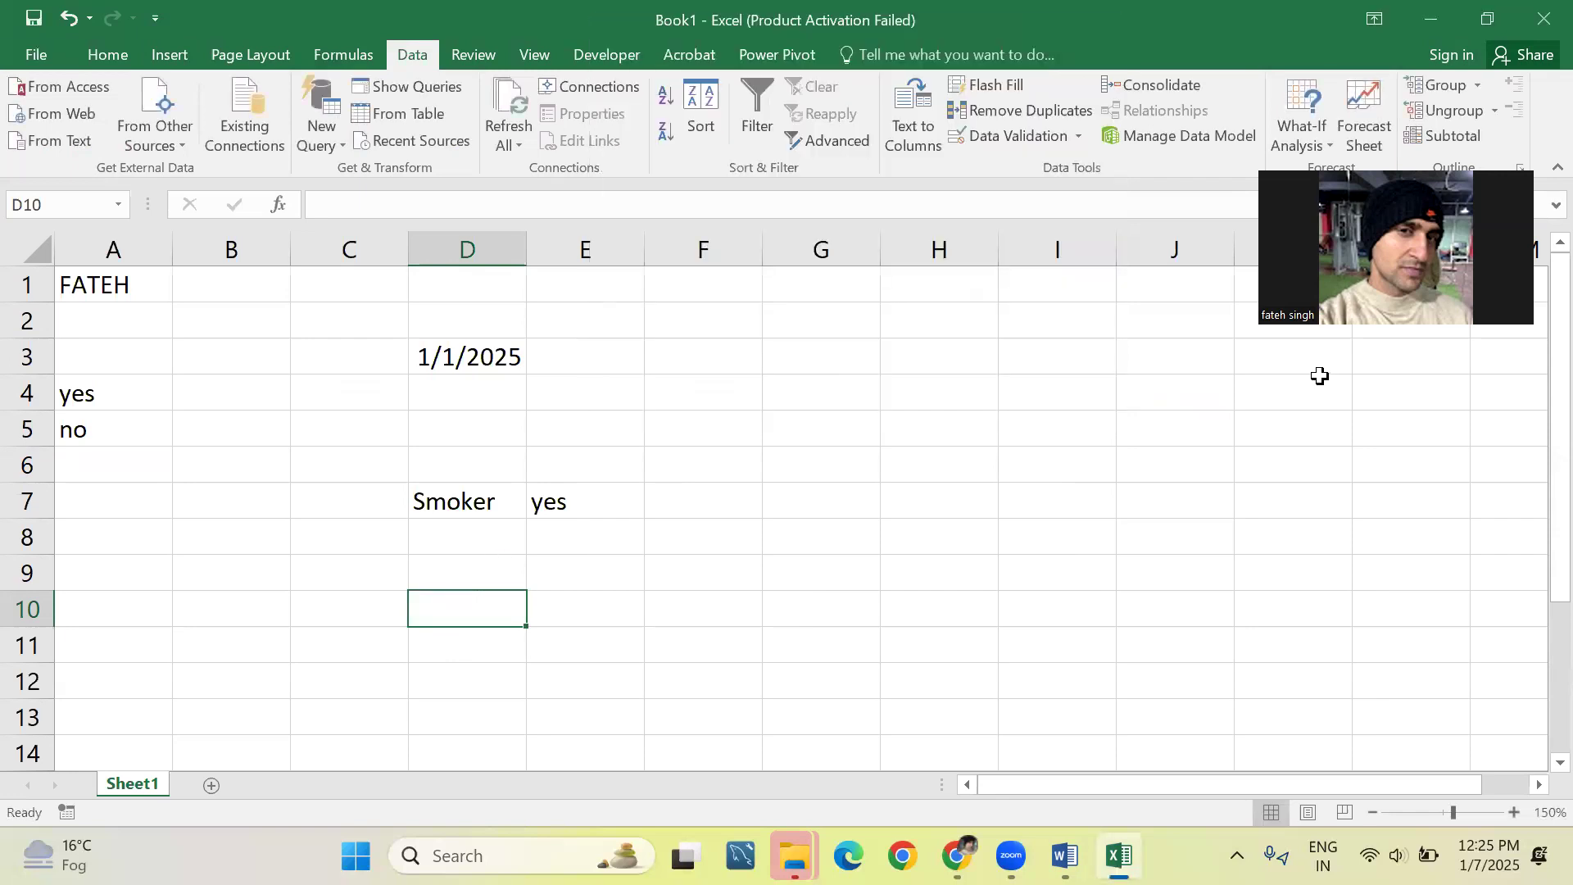
Test the text-only rule by entering eefd in cell D10 and reselect the cell.
text(eefd)
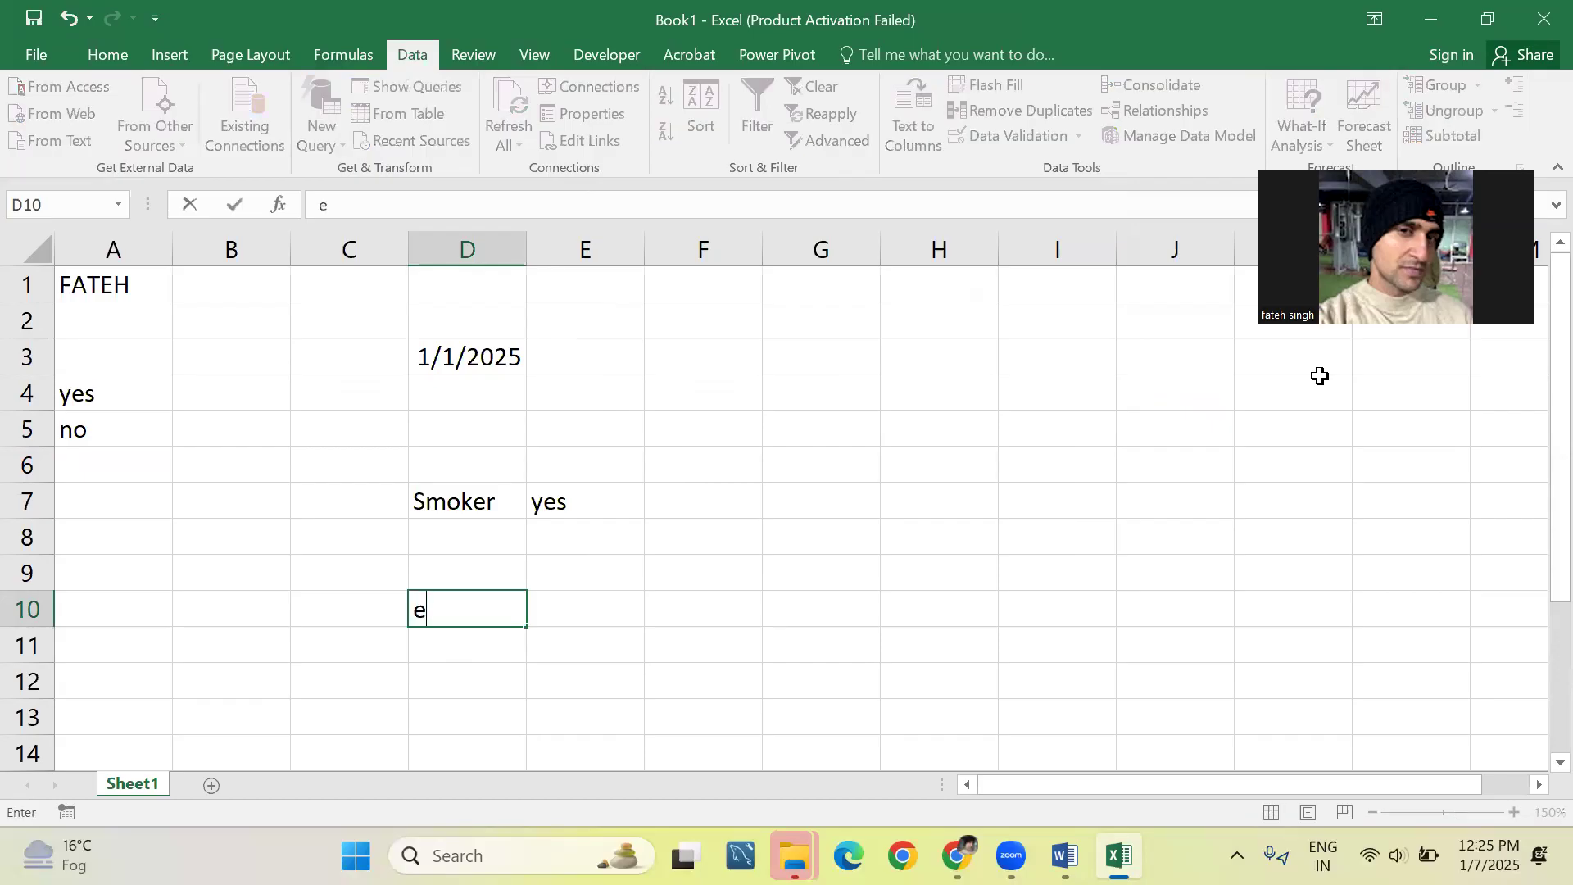
key(Return)
key(Up)
Try entering 24343 in cell D10 and retry with wefdd34343.
text(24343)
key(Return)
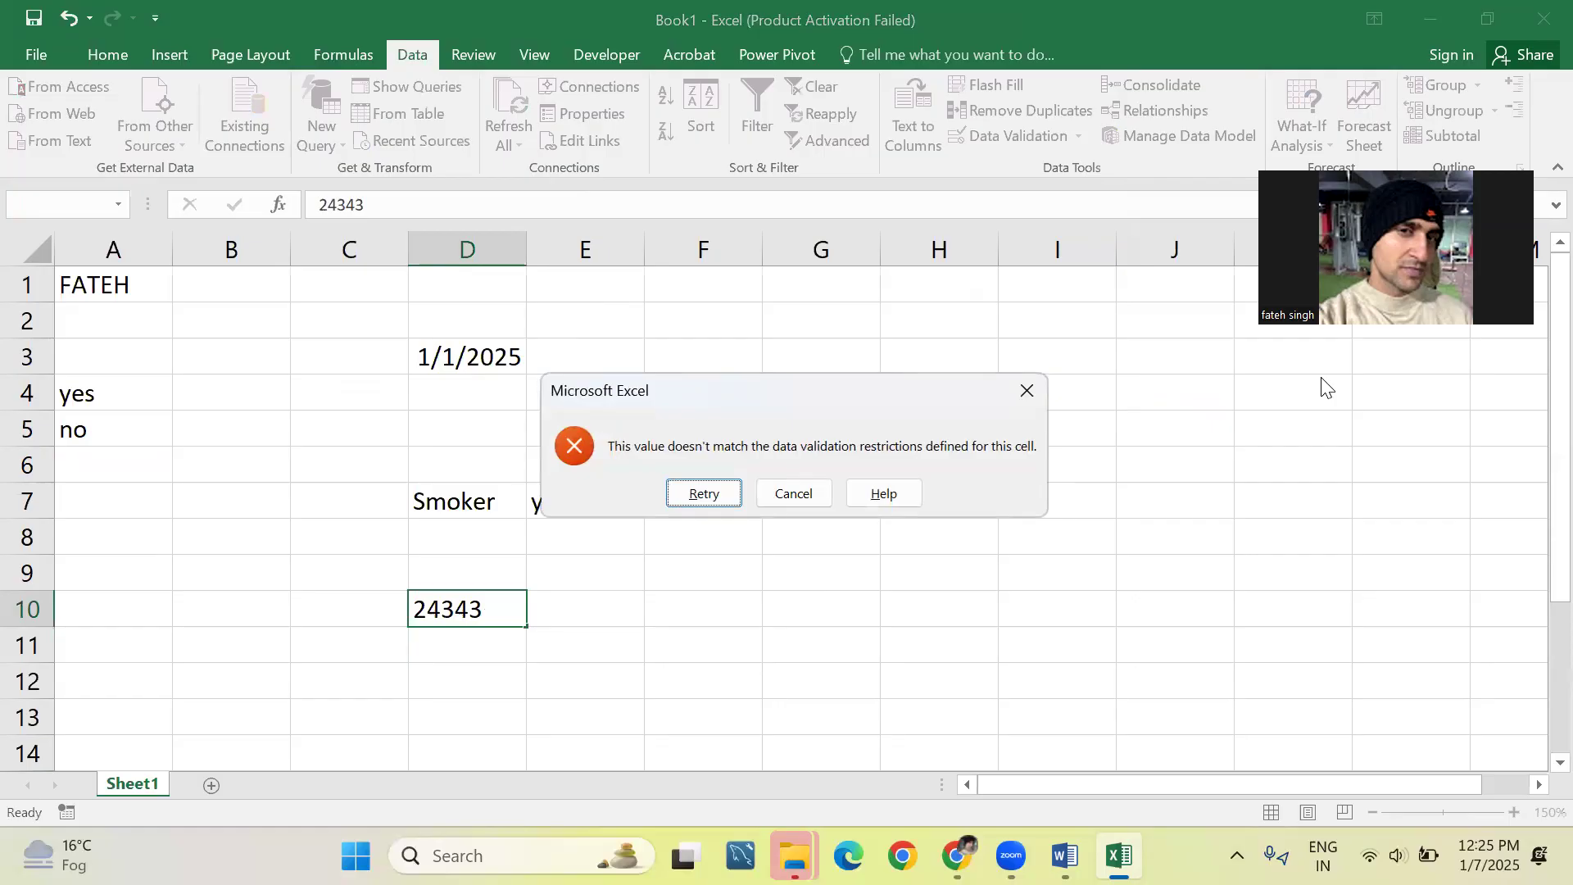
key(Return)
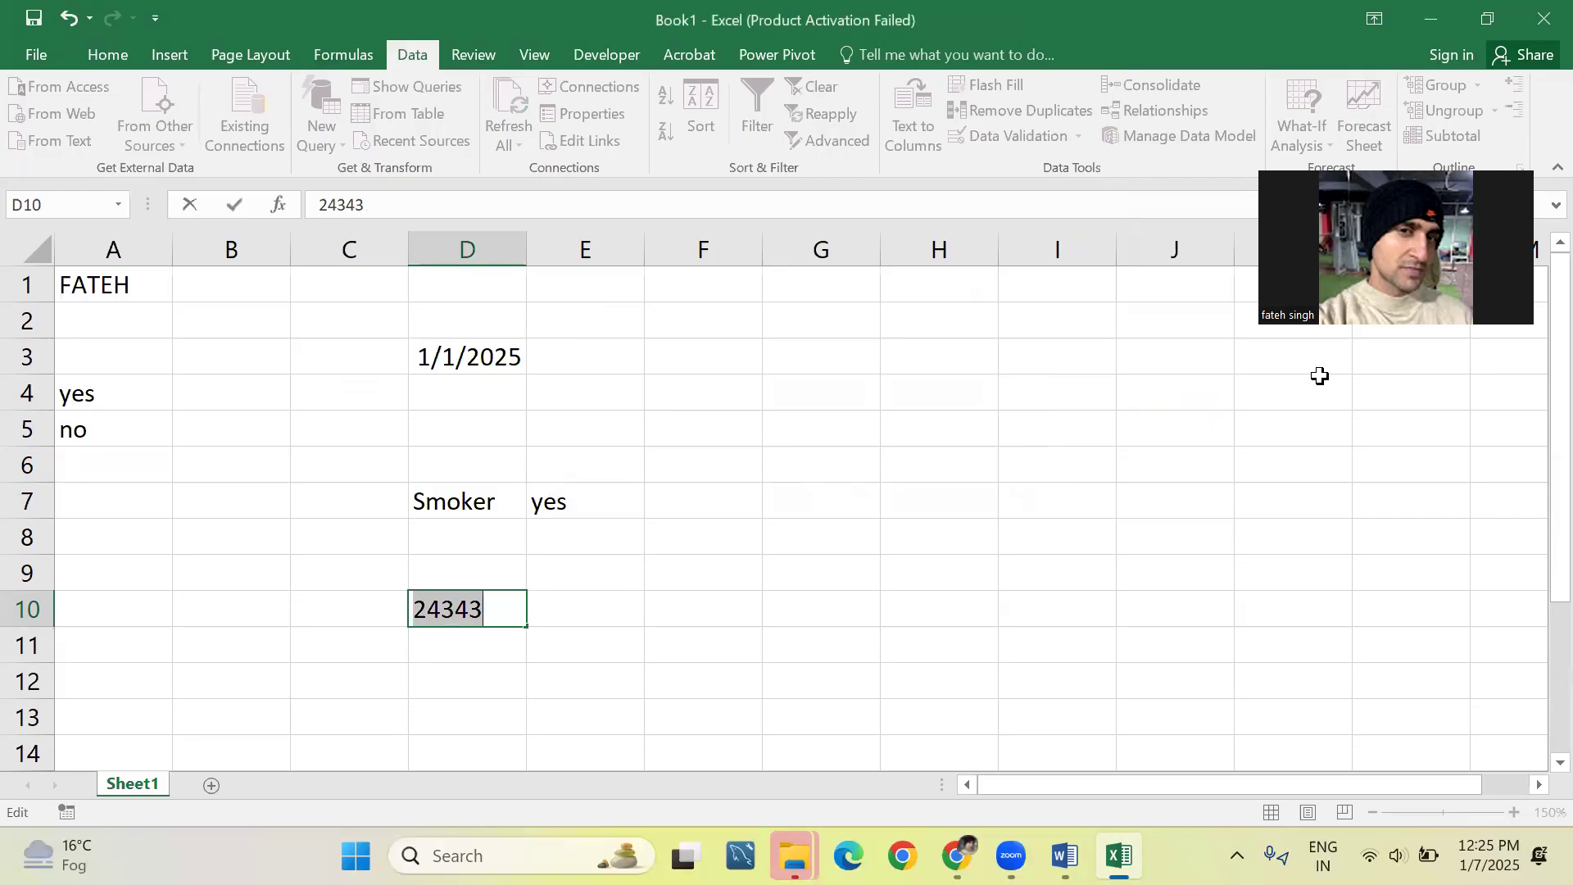
text(wefdd)
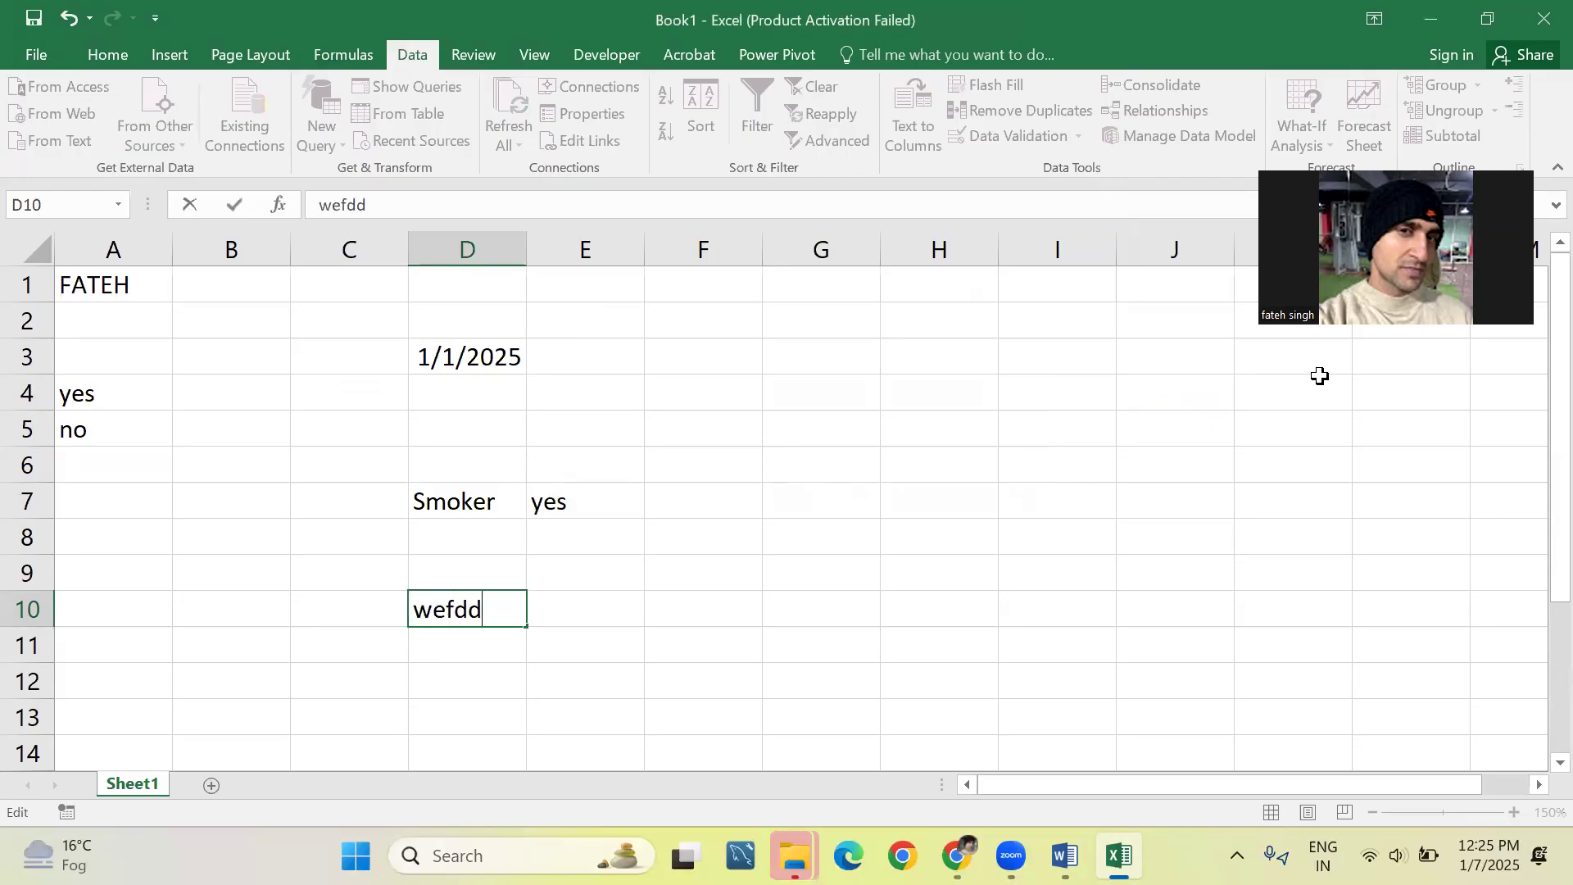
text(34343)
key(Return)
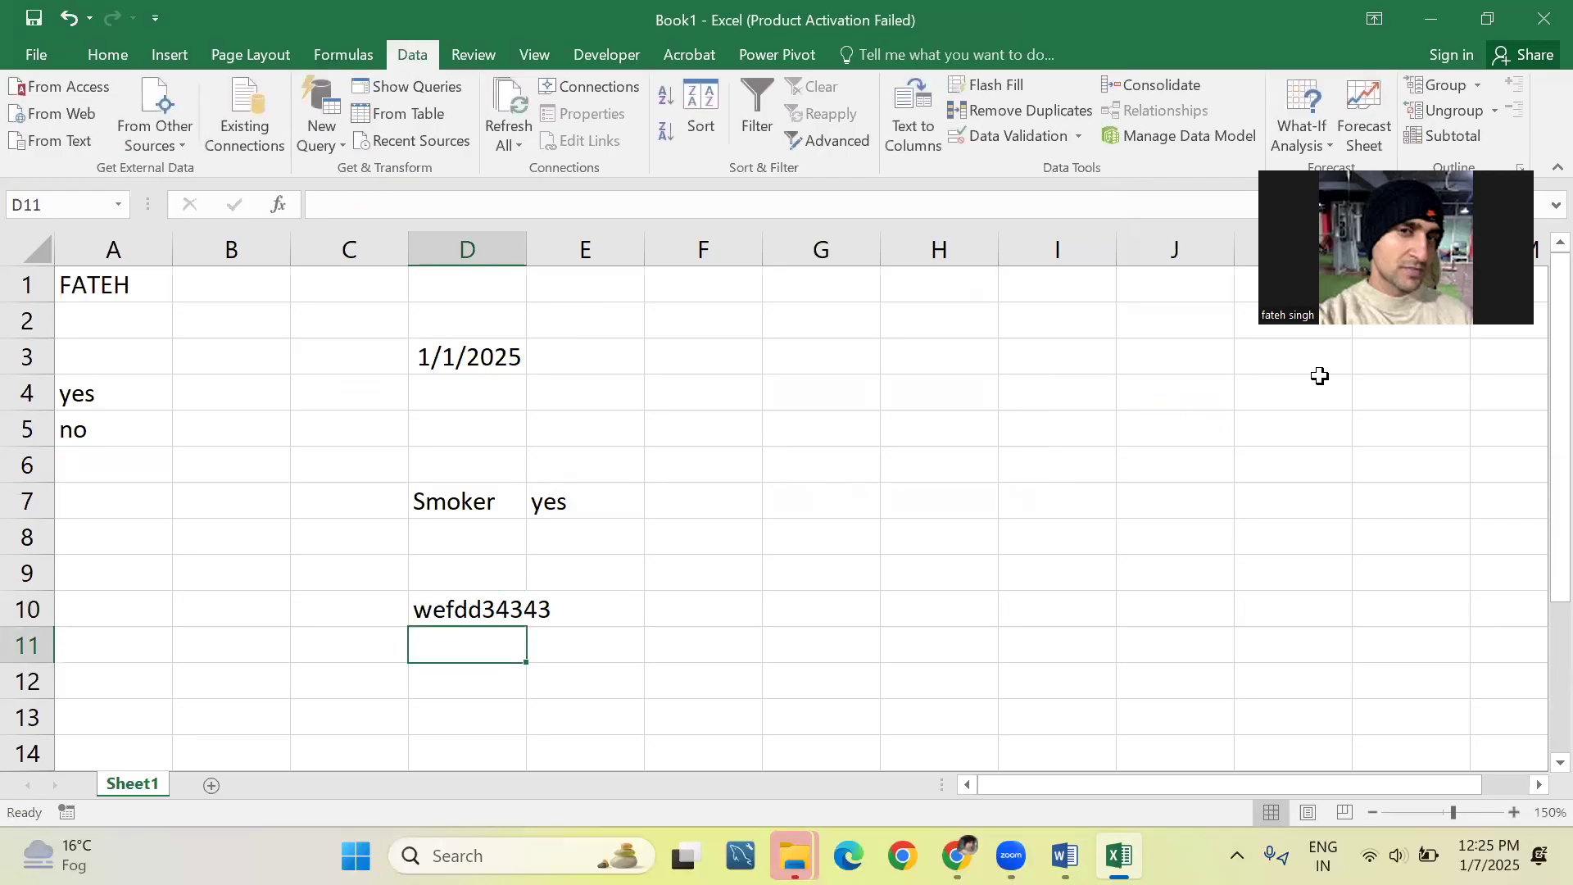
Try replacing the content of cell D10 with 4343 and cancel the entry.
key(Up)
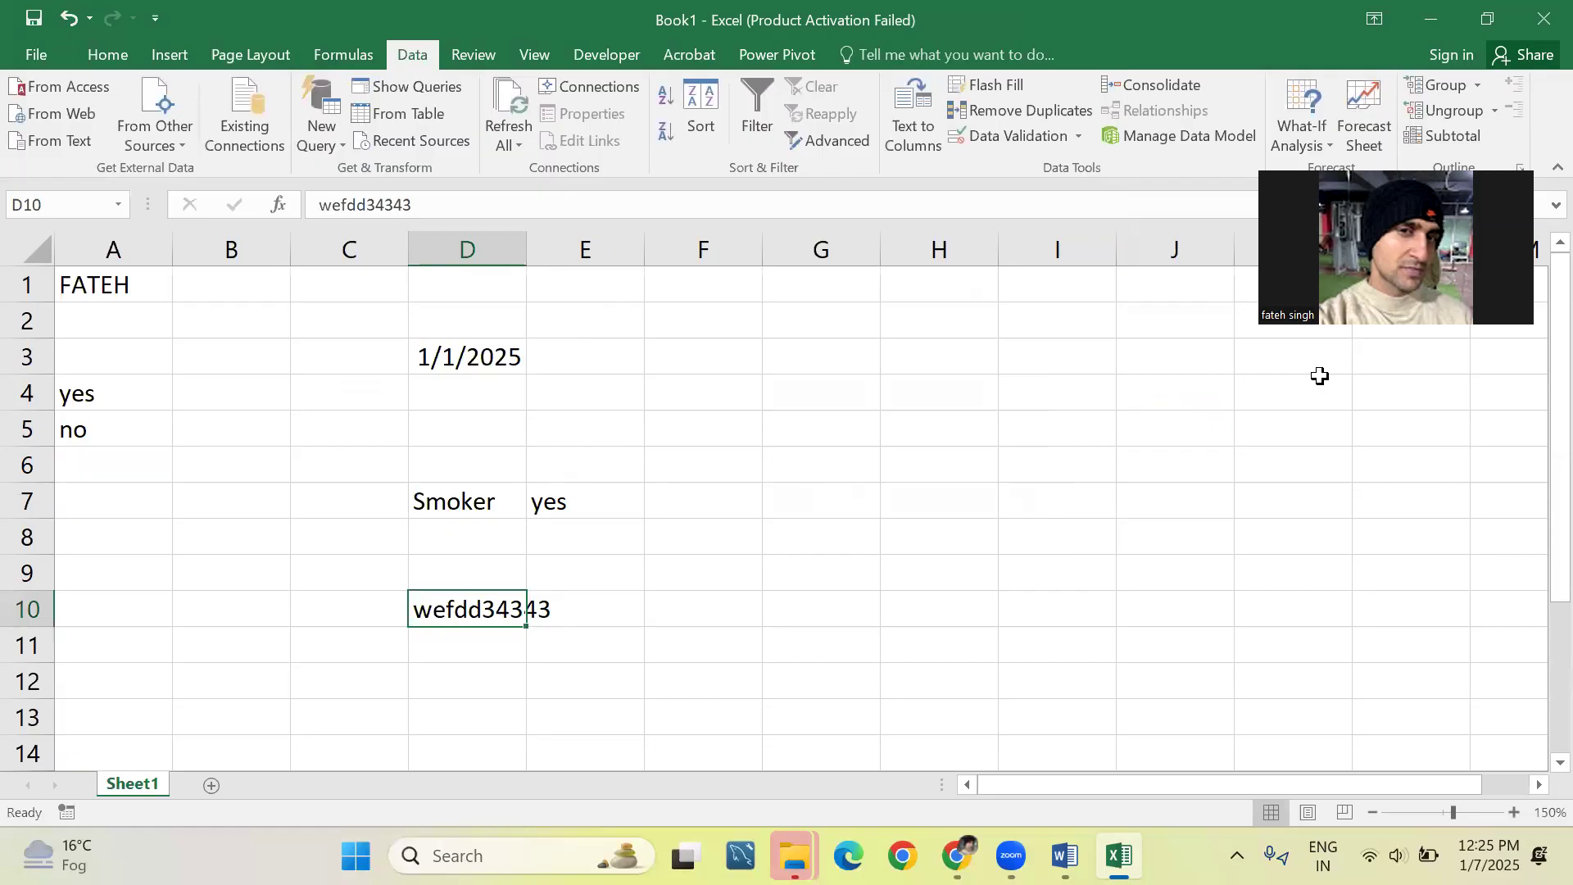
key(Up)
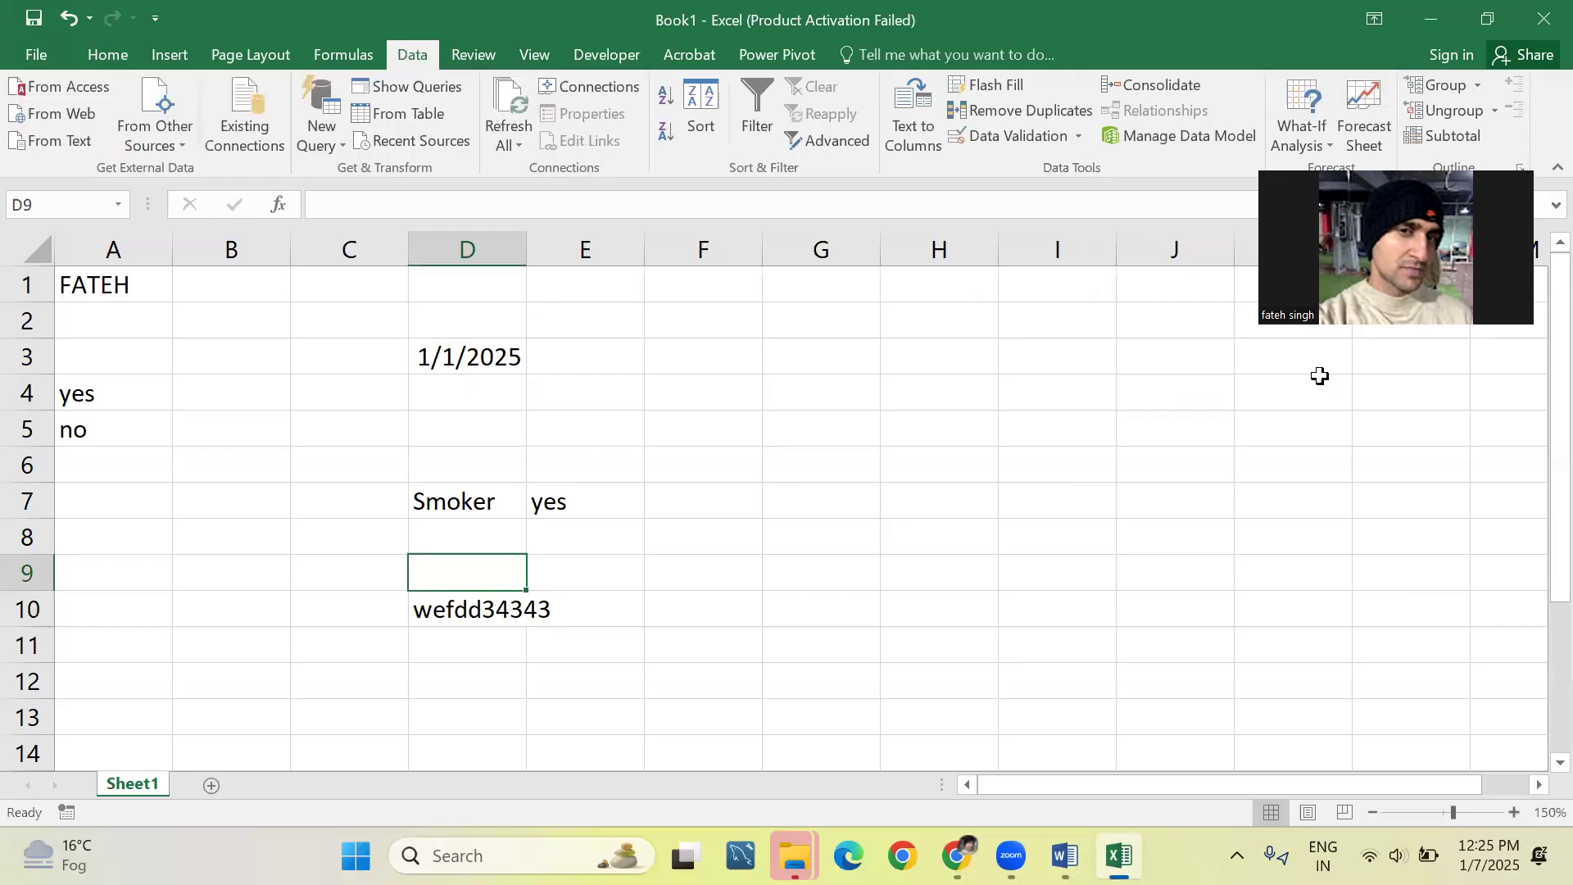
key(Down)
key(Up)
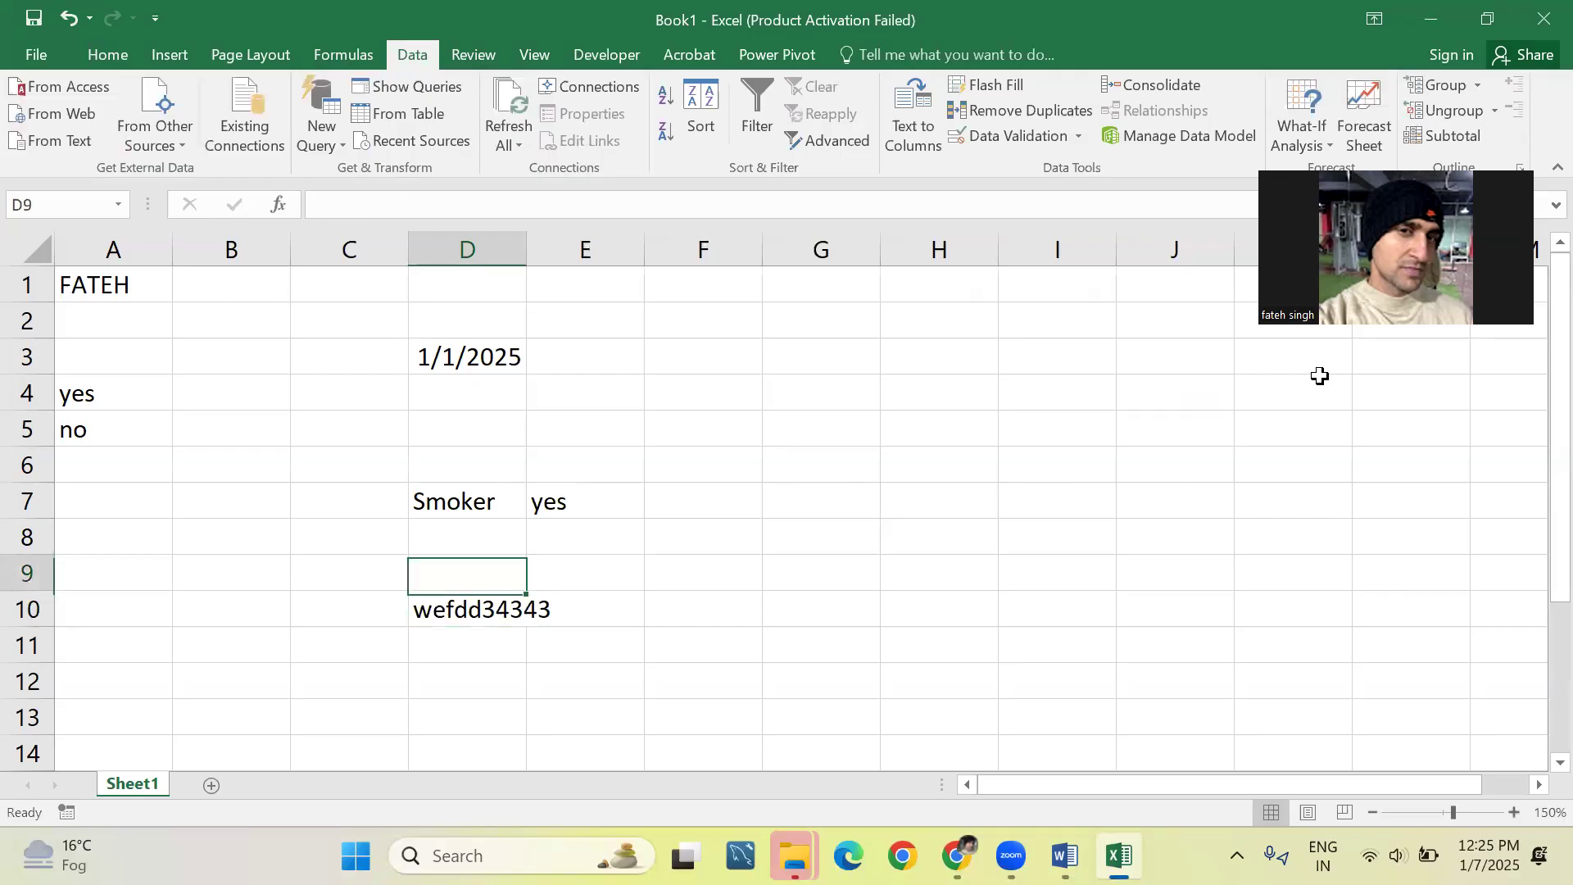
key(Down)
text(4343)
key(Return)
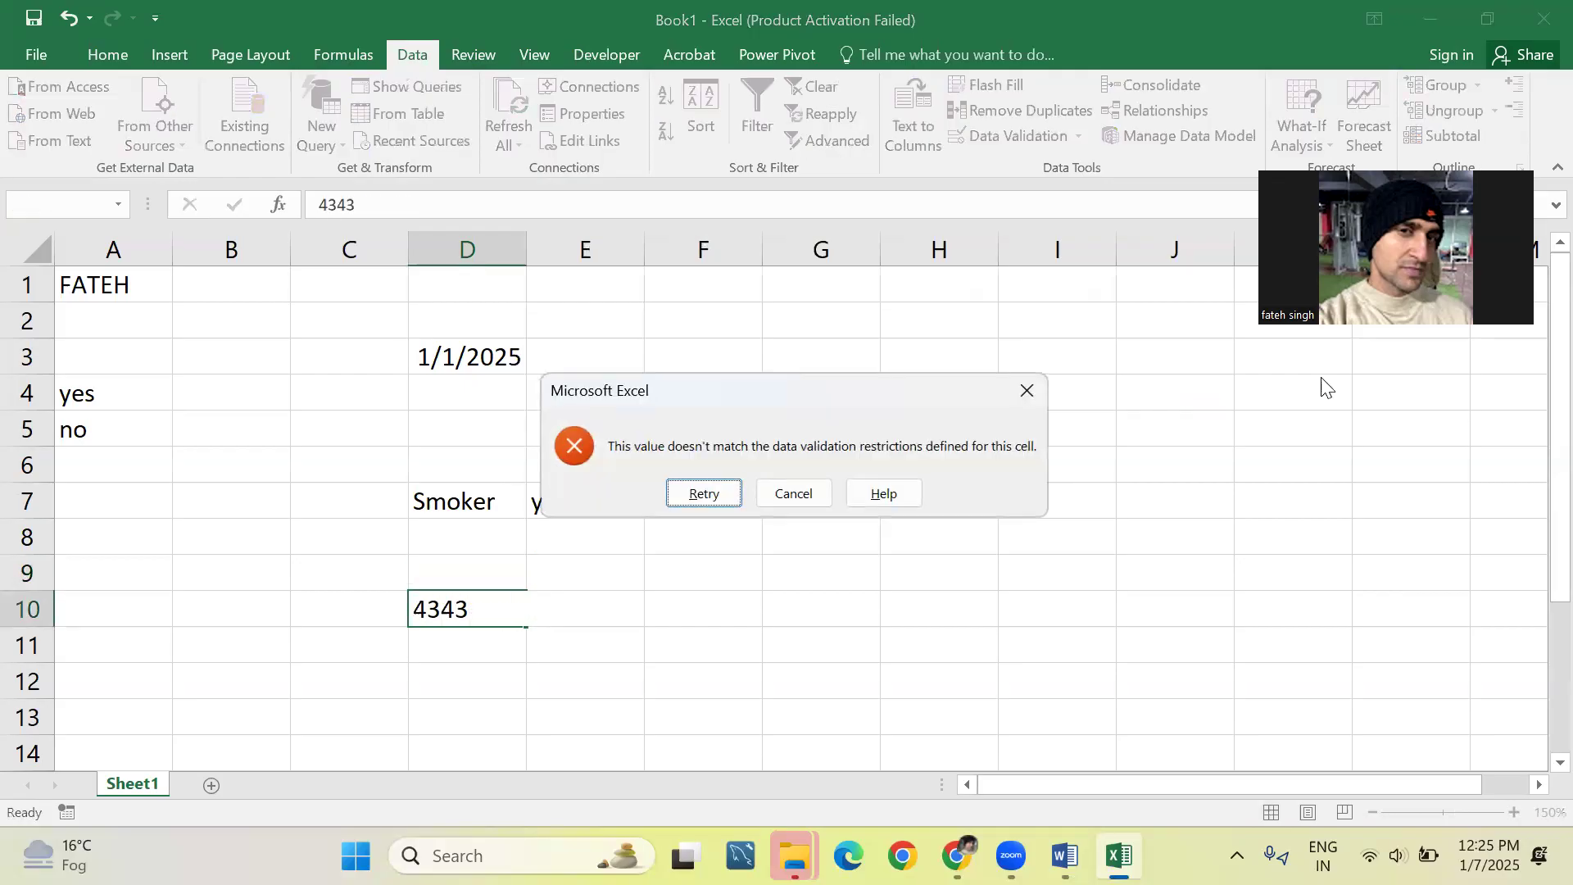
key(Escape)
Review the custom validation settings of cell D10 in the Data Validation dialog and close it without changes.
click(1027, 142)
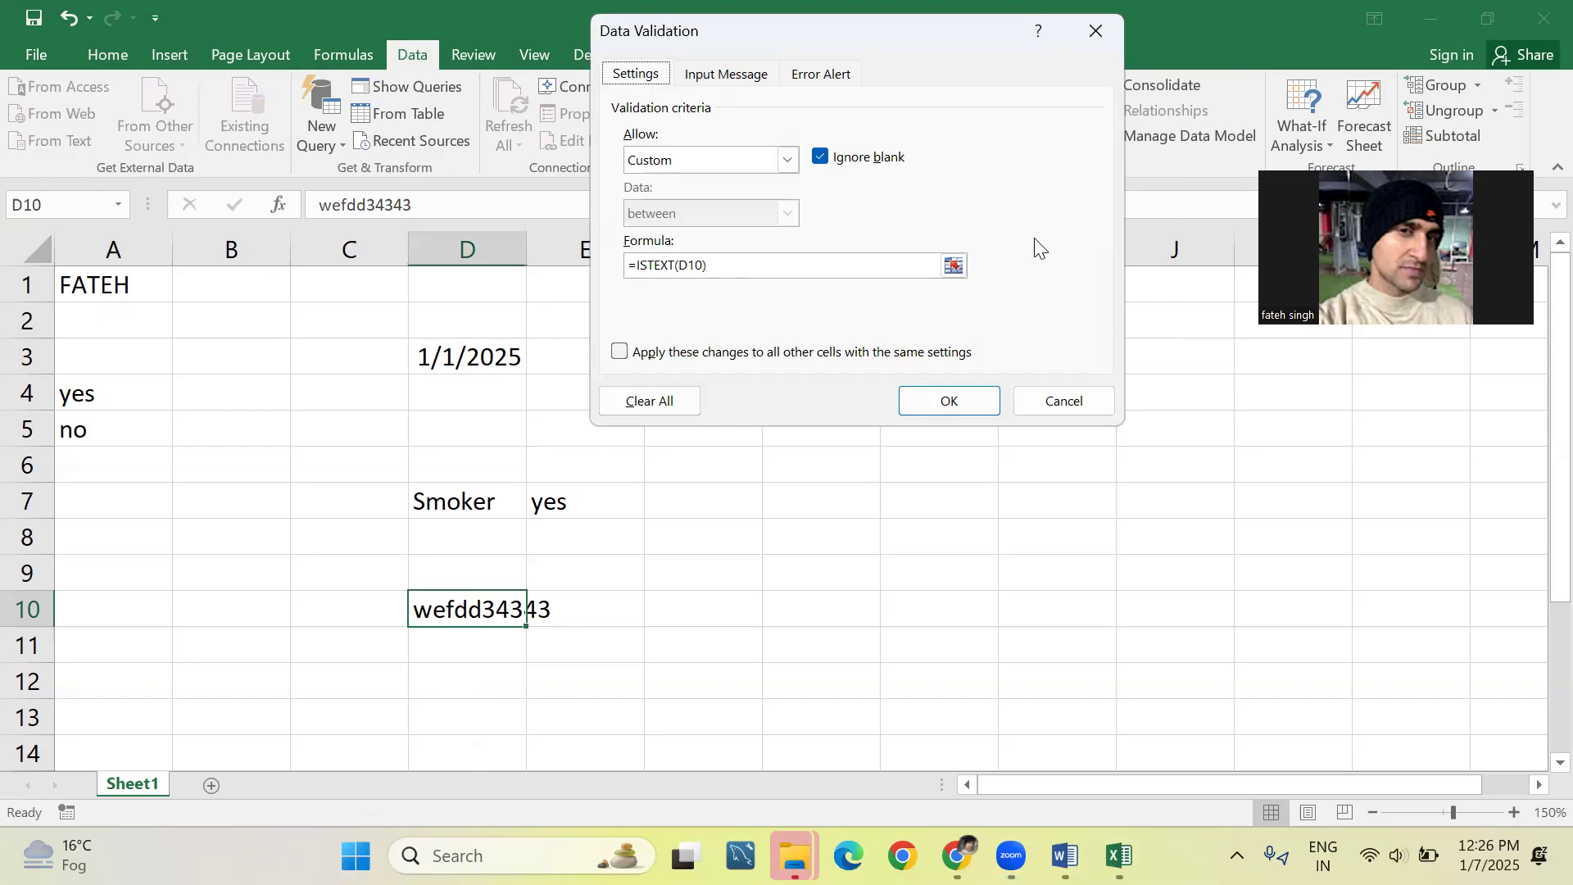
click(873, 127)
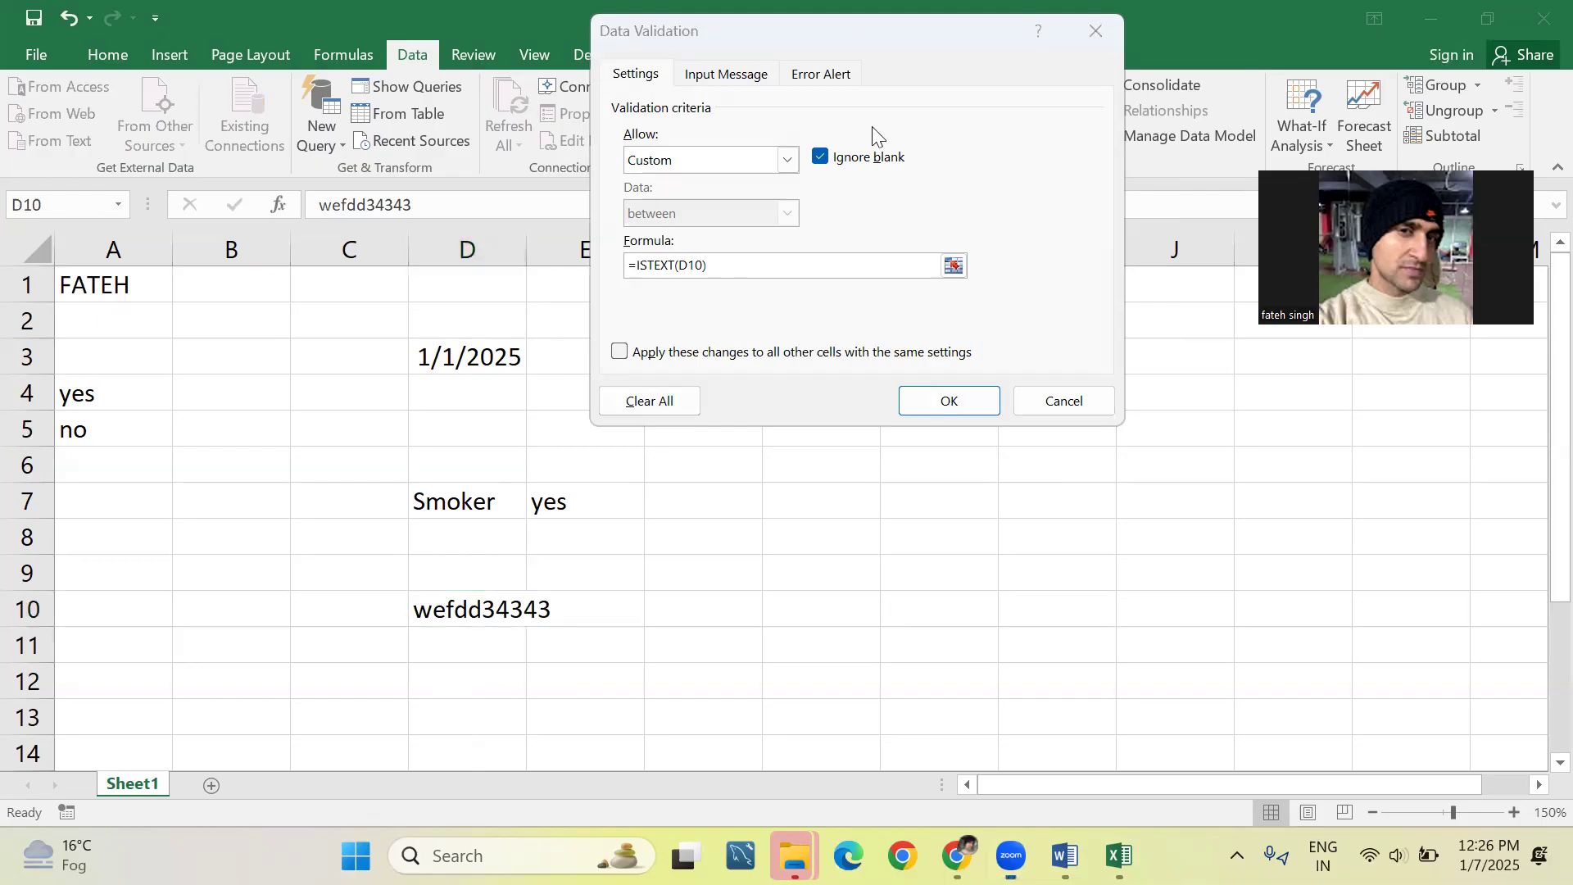
click(945, 105)
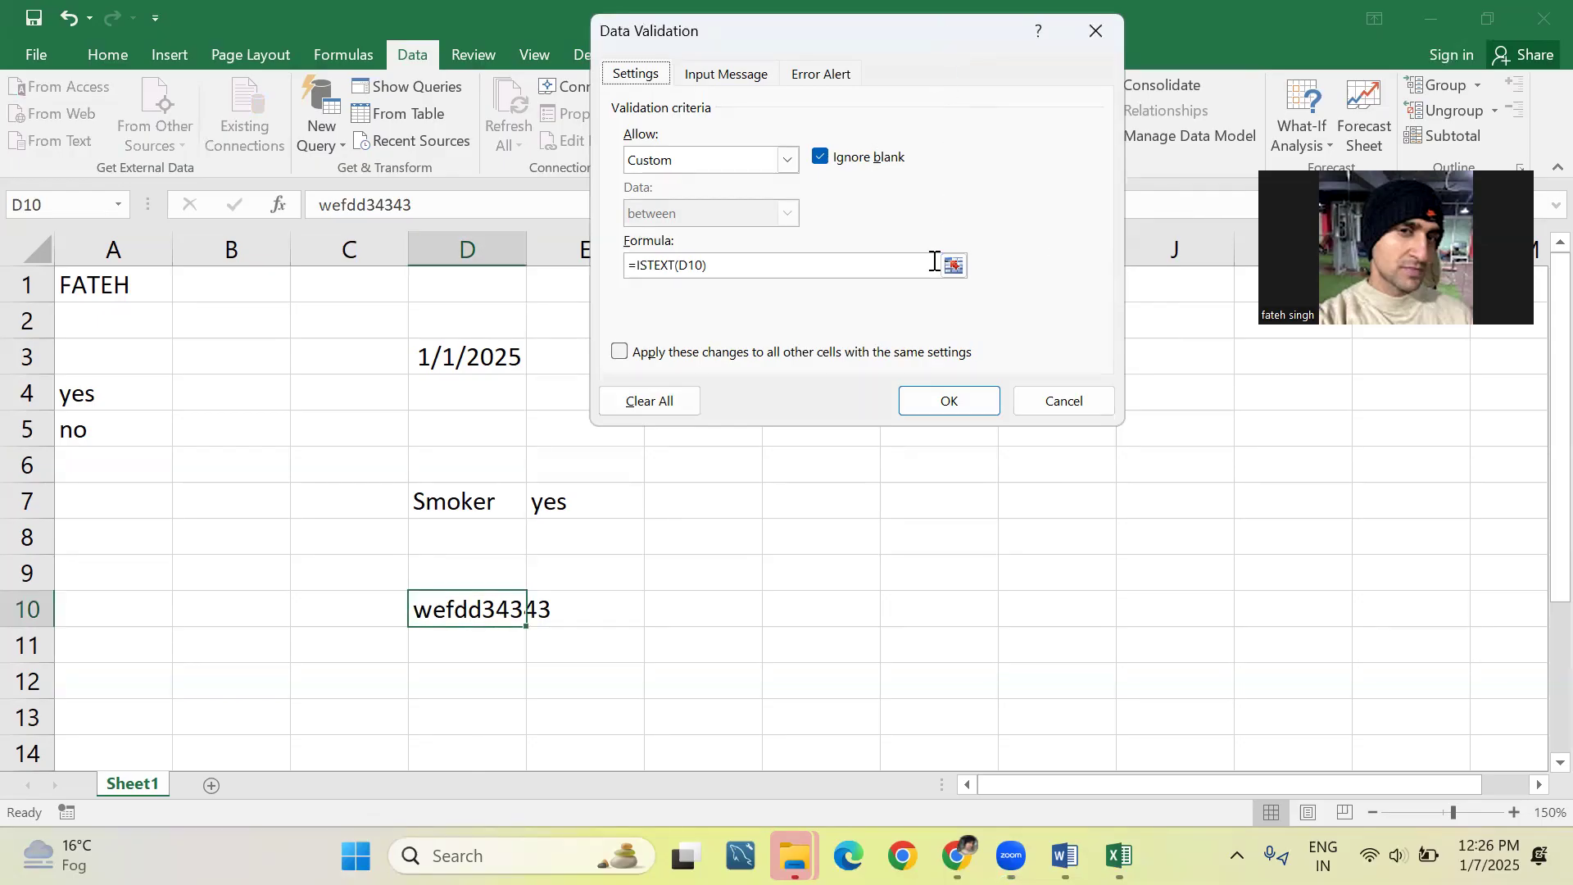
click(764, 4)
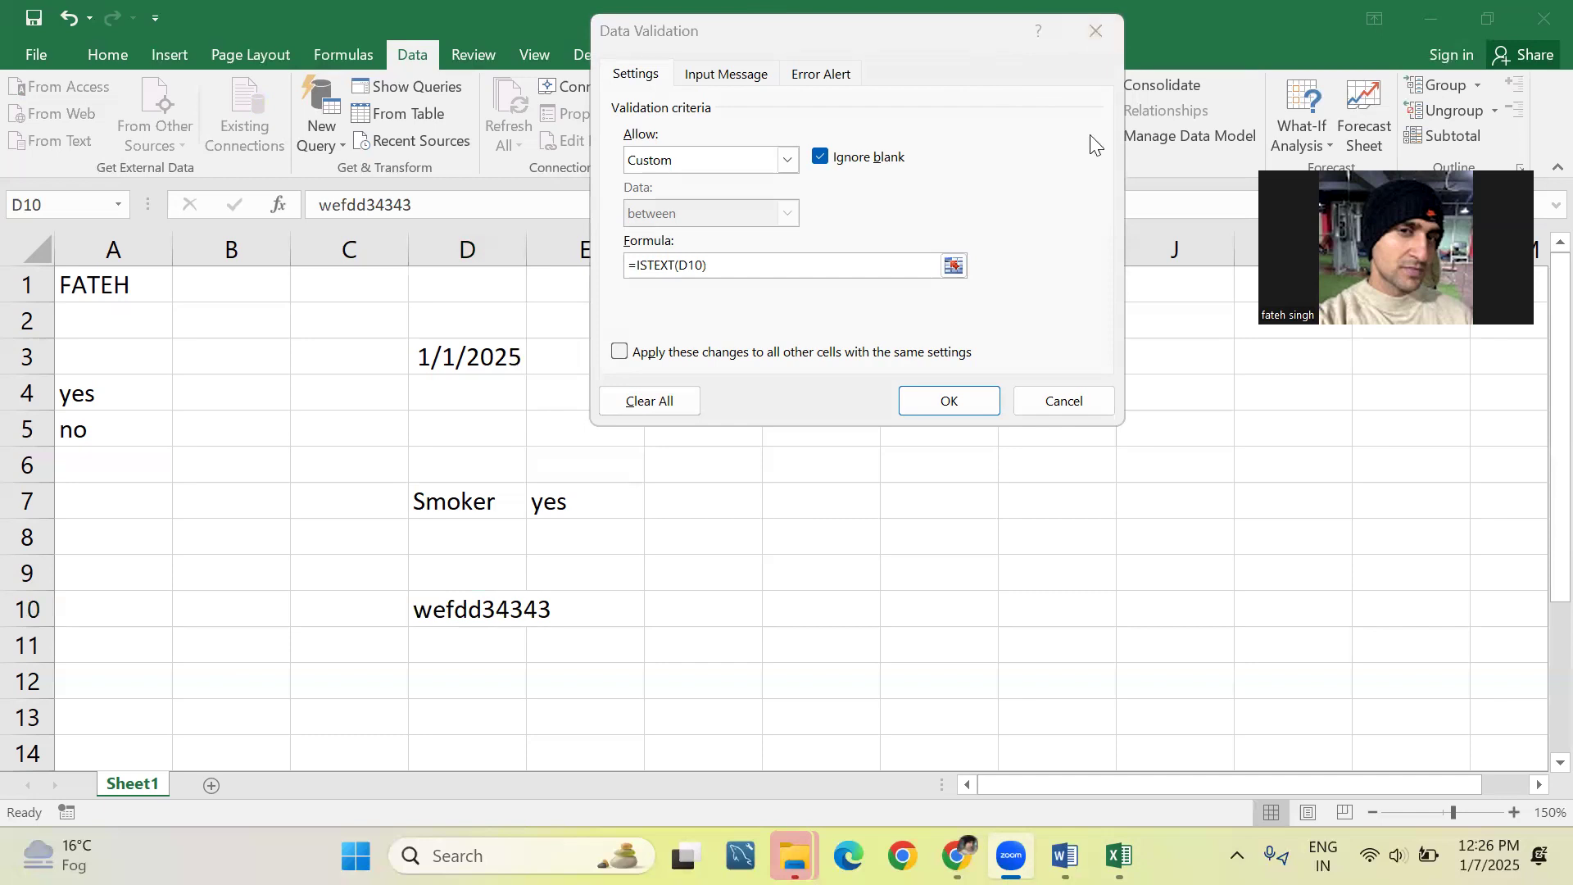
drag(858, 18, 1281, 339)
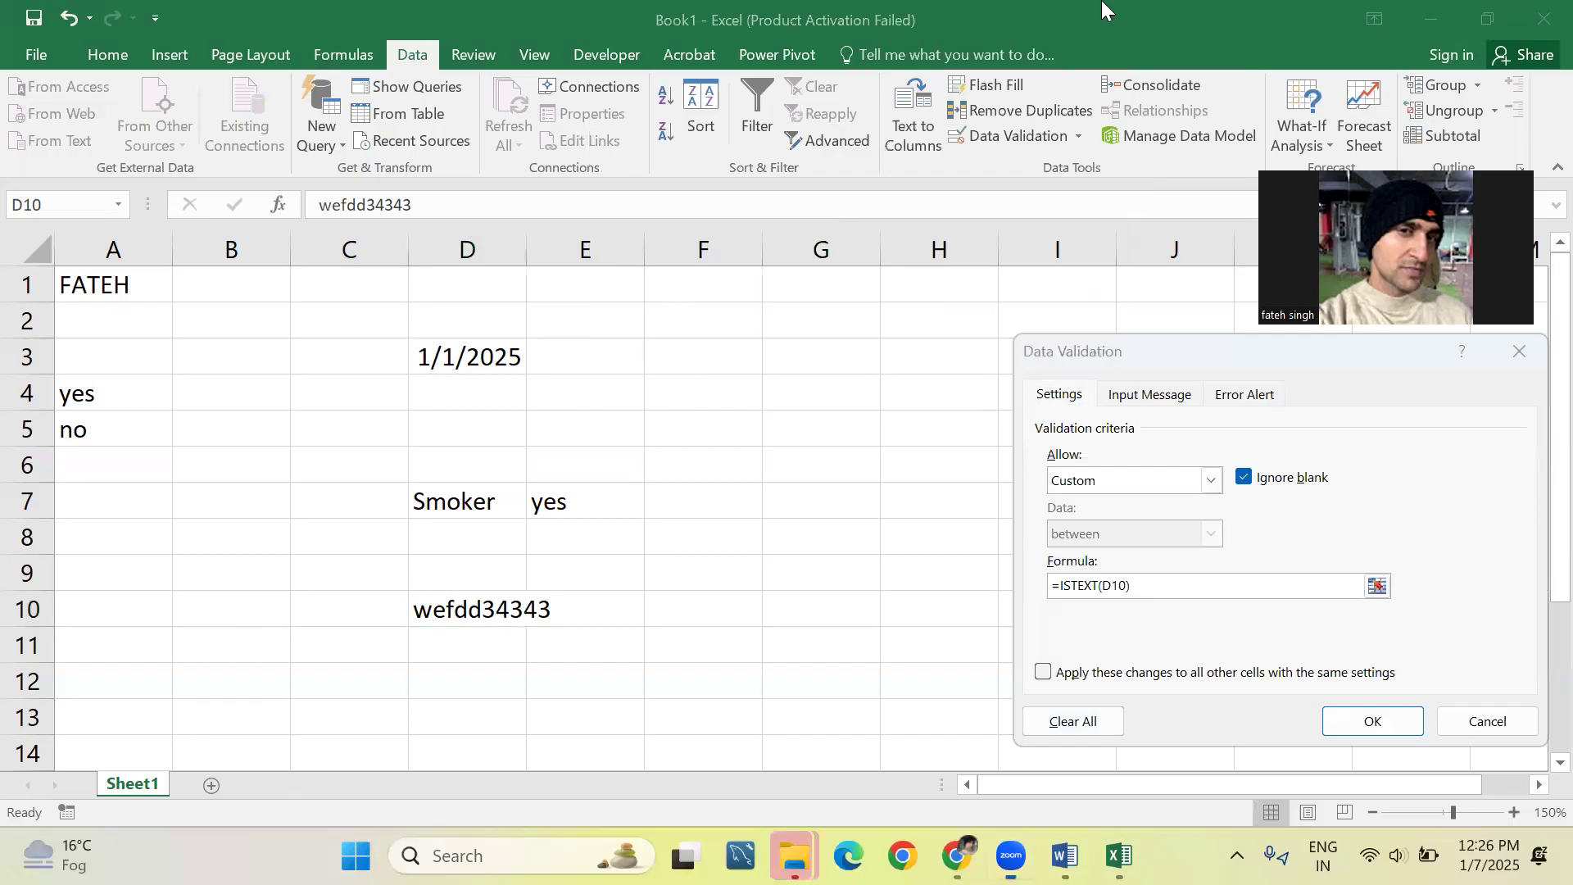
click(1411, 442)
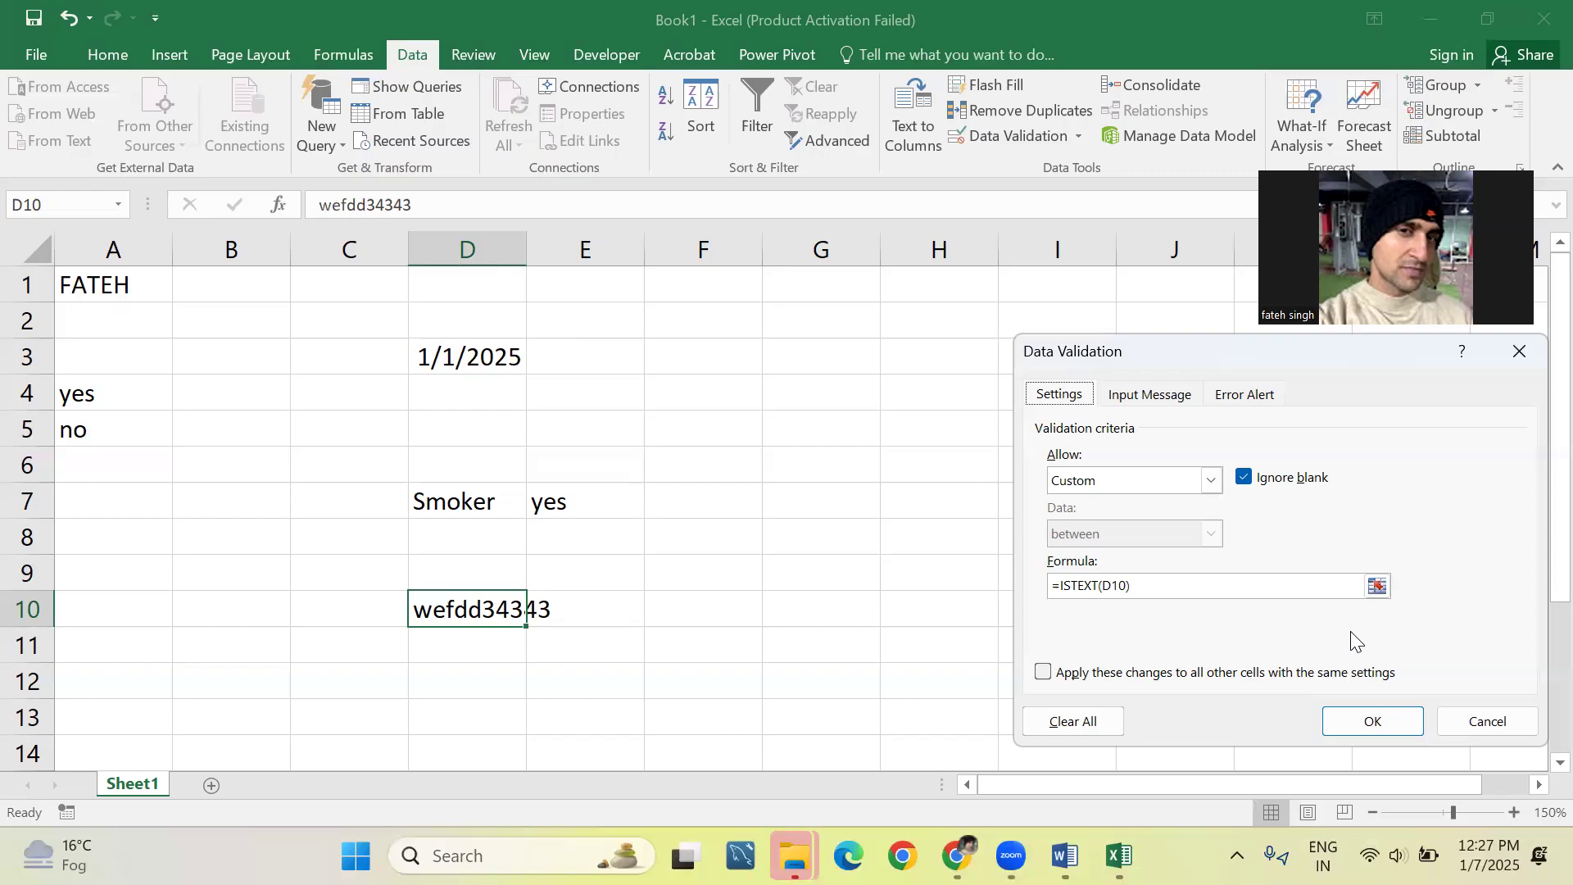
click(1489, 721)
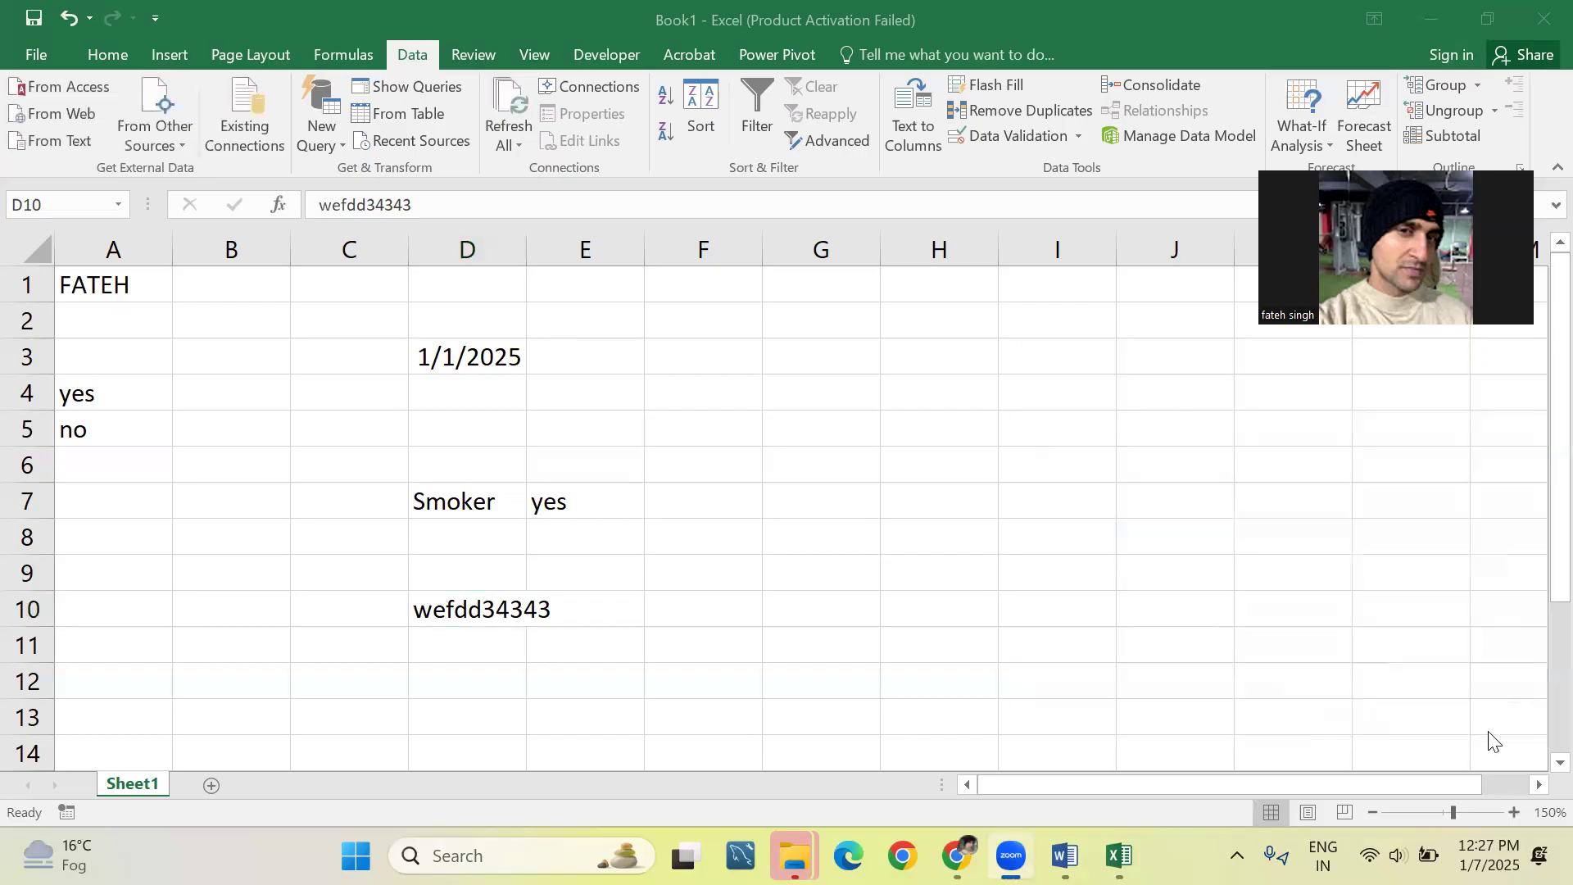
Check the ISNUMBER formula example in the Word document and return to the Excel workbook.
key(alt+Tab)
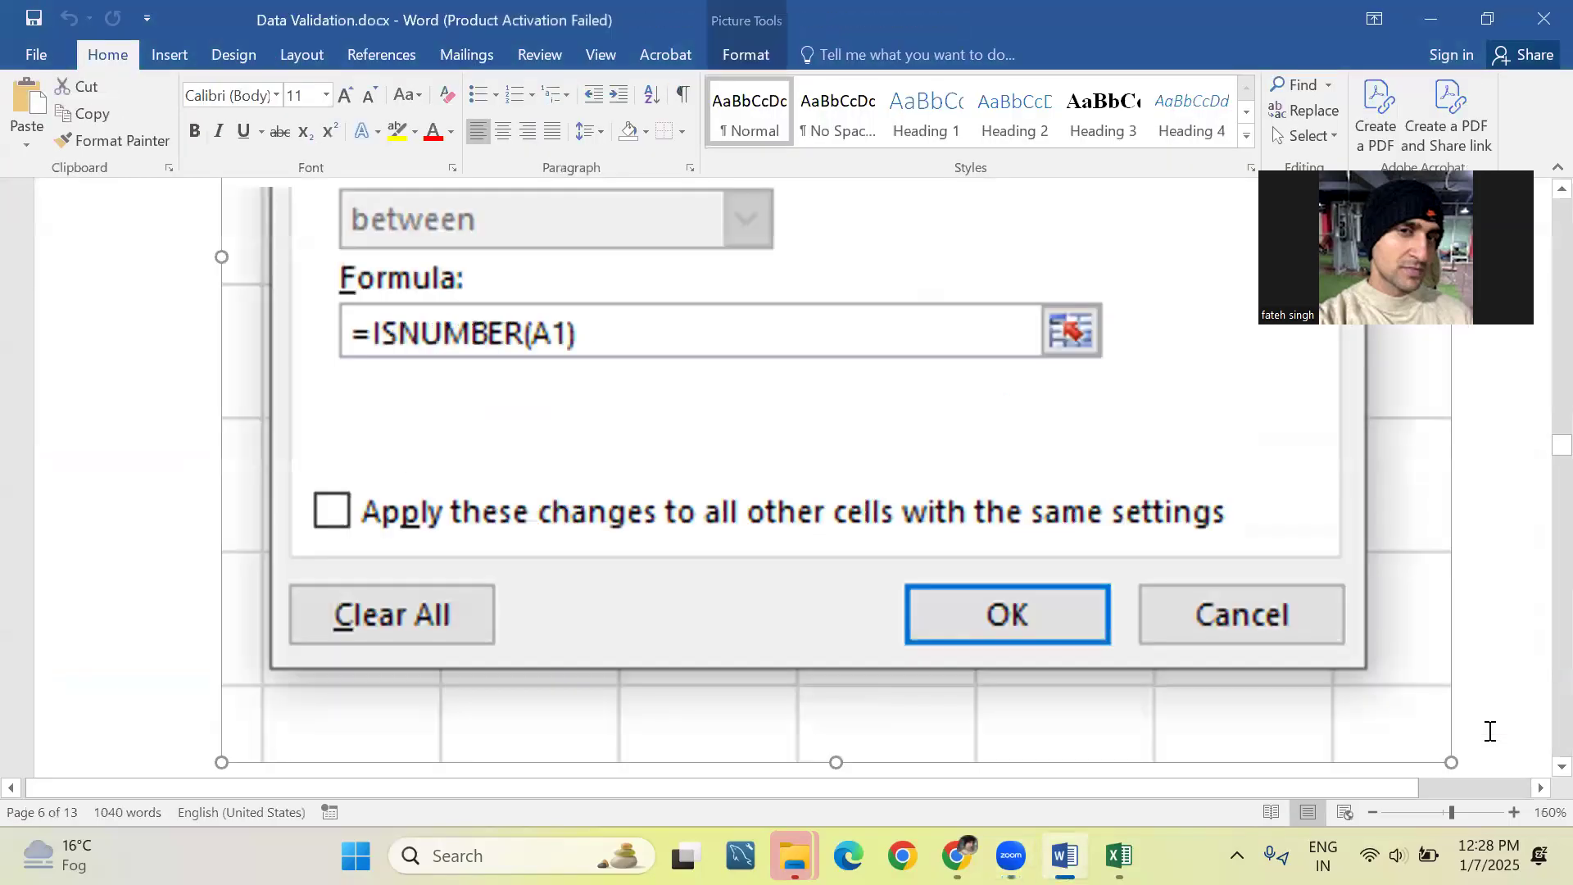
scroll(1490, 730, down, 1)
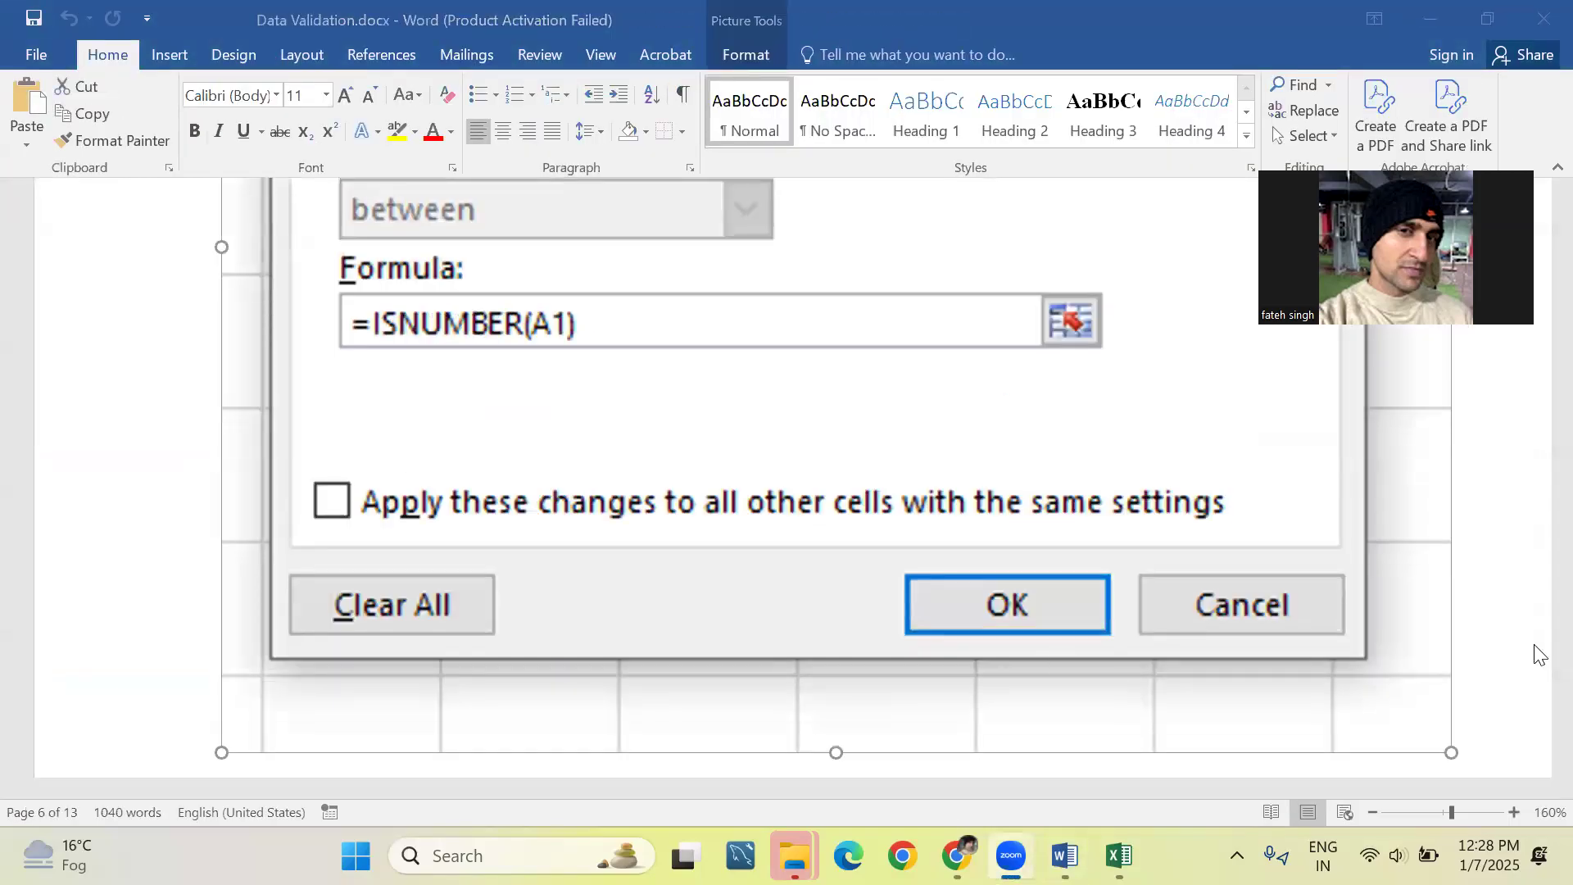
key(alt+Tab)
key(Tab)
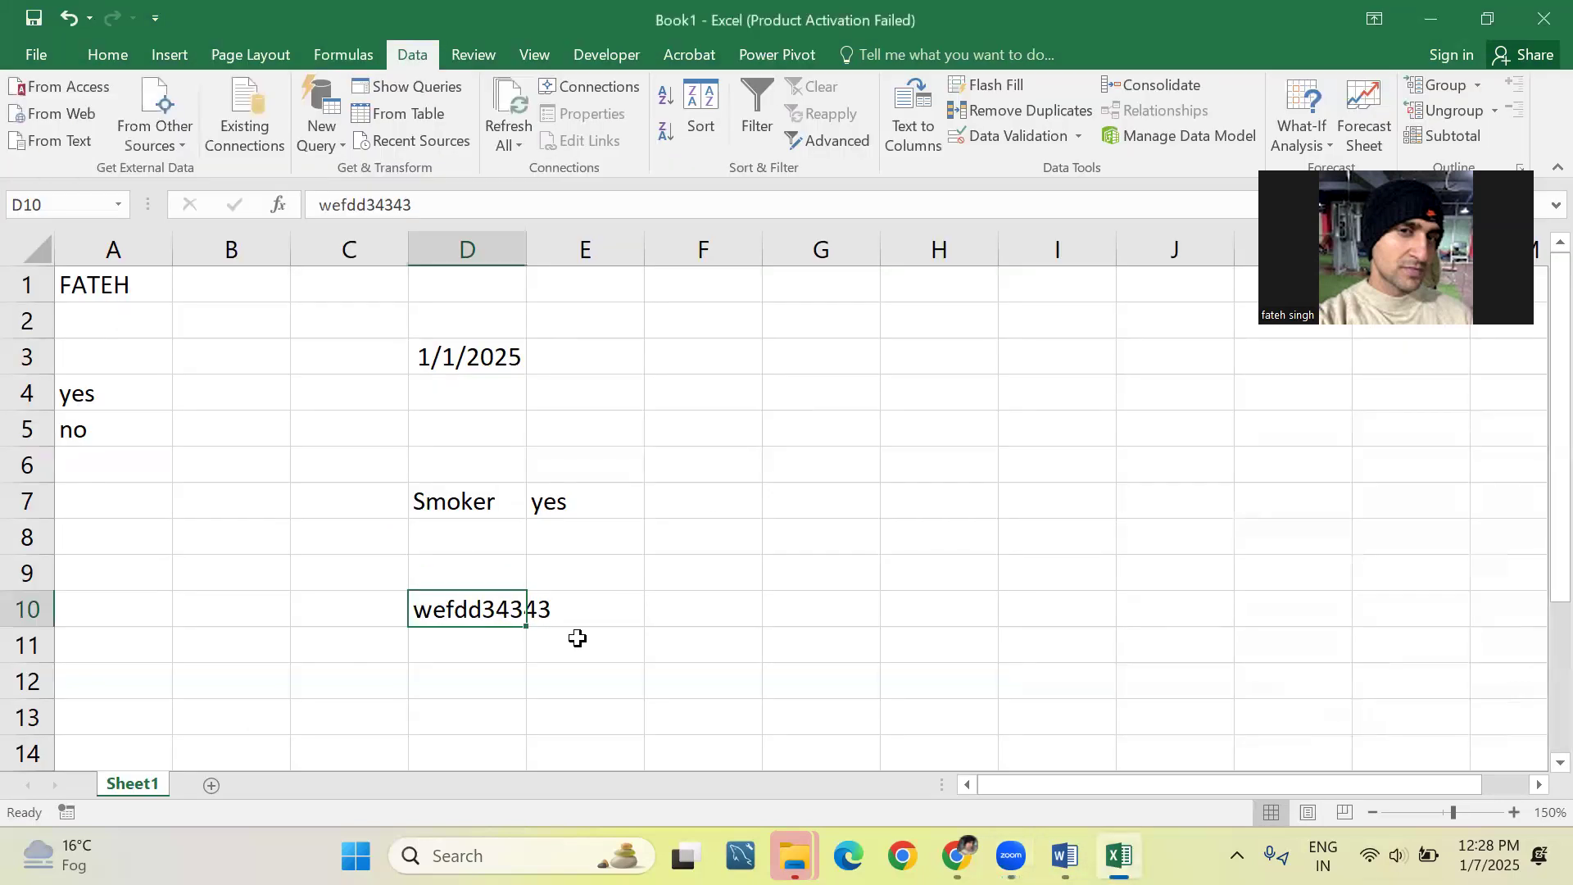
Apply a custom data validation rule with the formula =isnumber(D11) to cell D11.
click(492, 660)
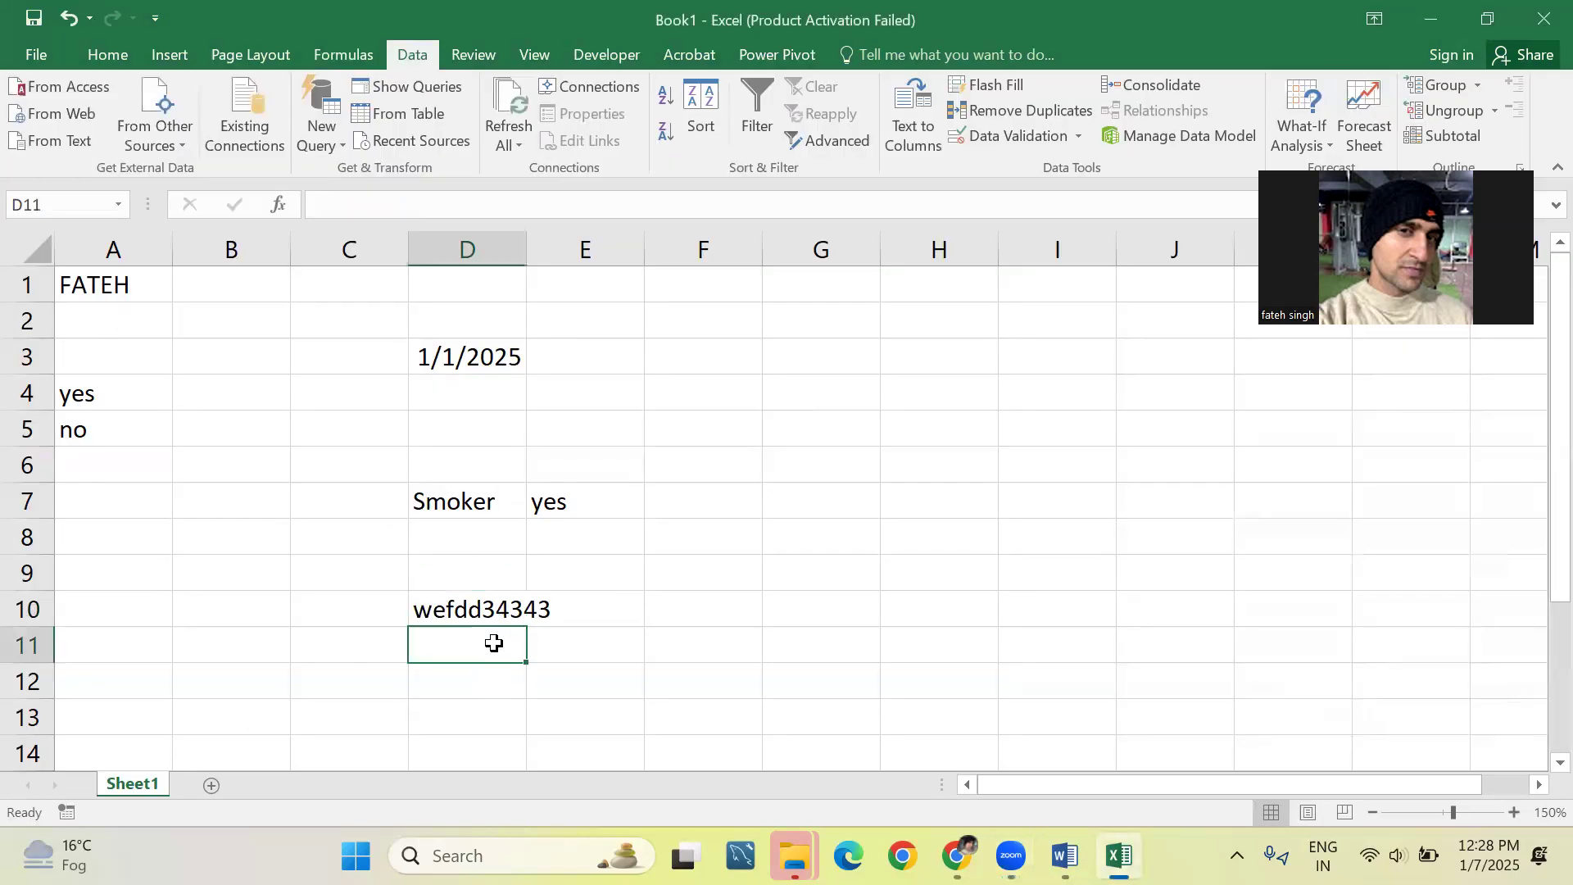
click(1040, 138)
click(1137, 481)
click(1116, 625)
click(1135, 588)
text(=isnumber()
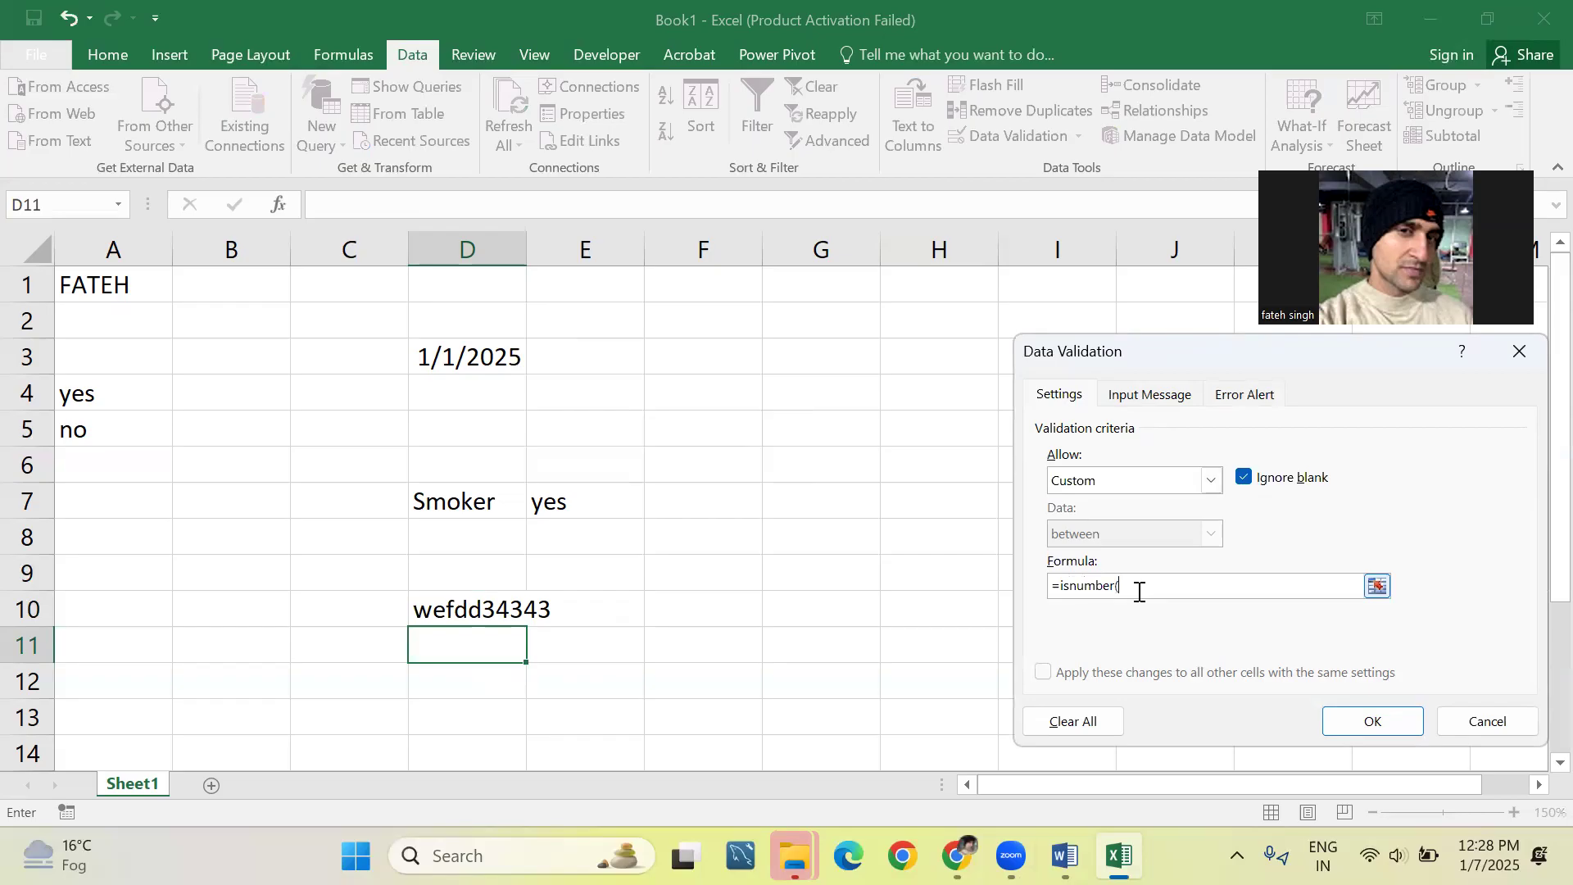
click(480, 650)
text())
click(1369, 721)
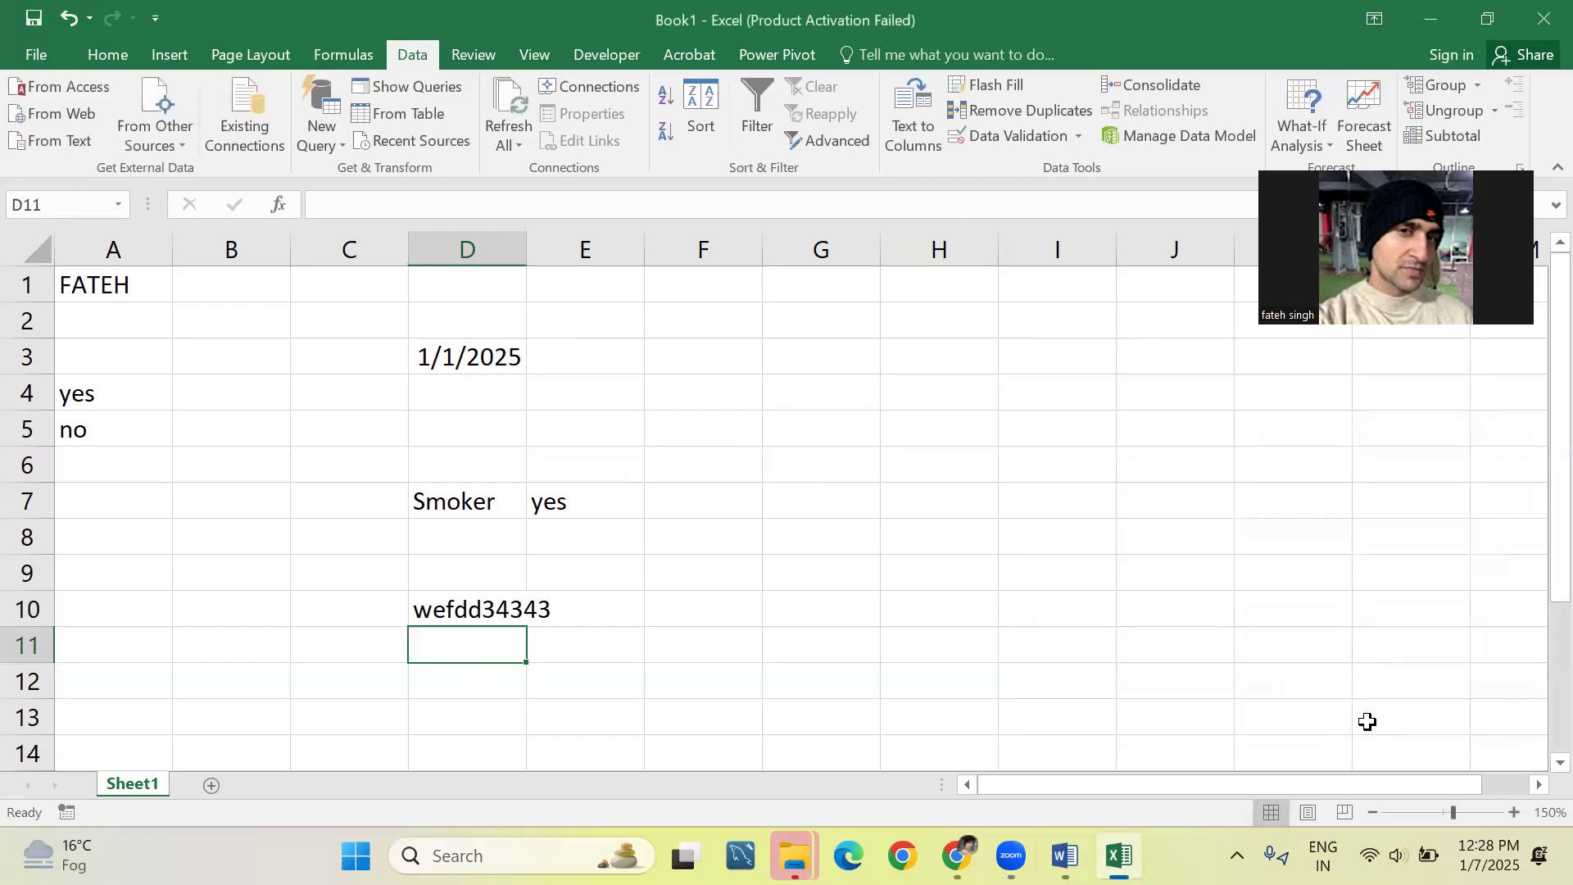
Try entering sdfddf in cell D11, retry with 3343, and reselect the cell.
text(sdfddf)
key(Return)
key(Return)
text(3343)
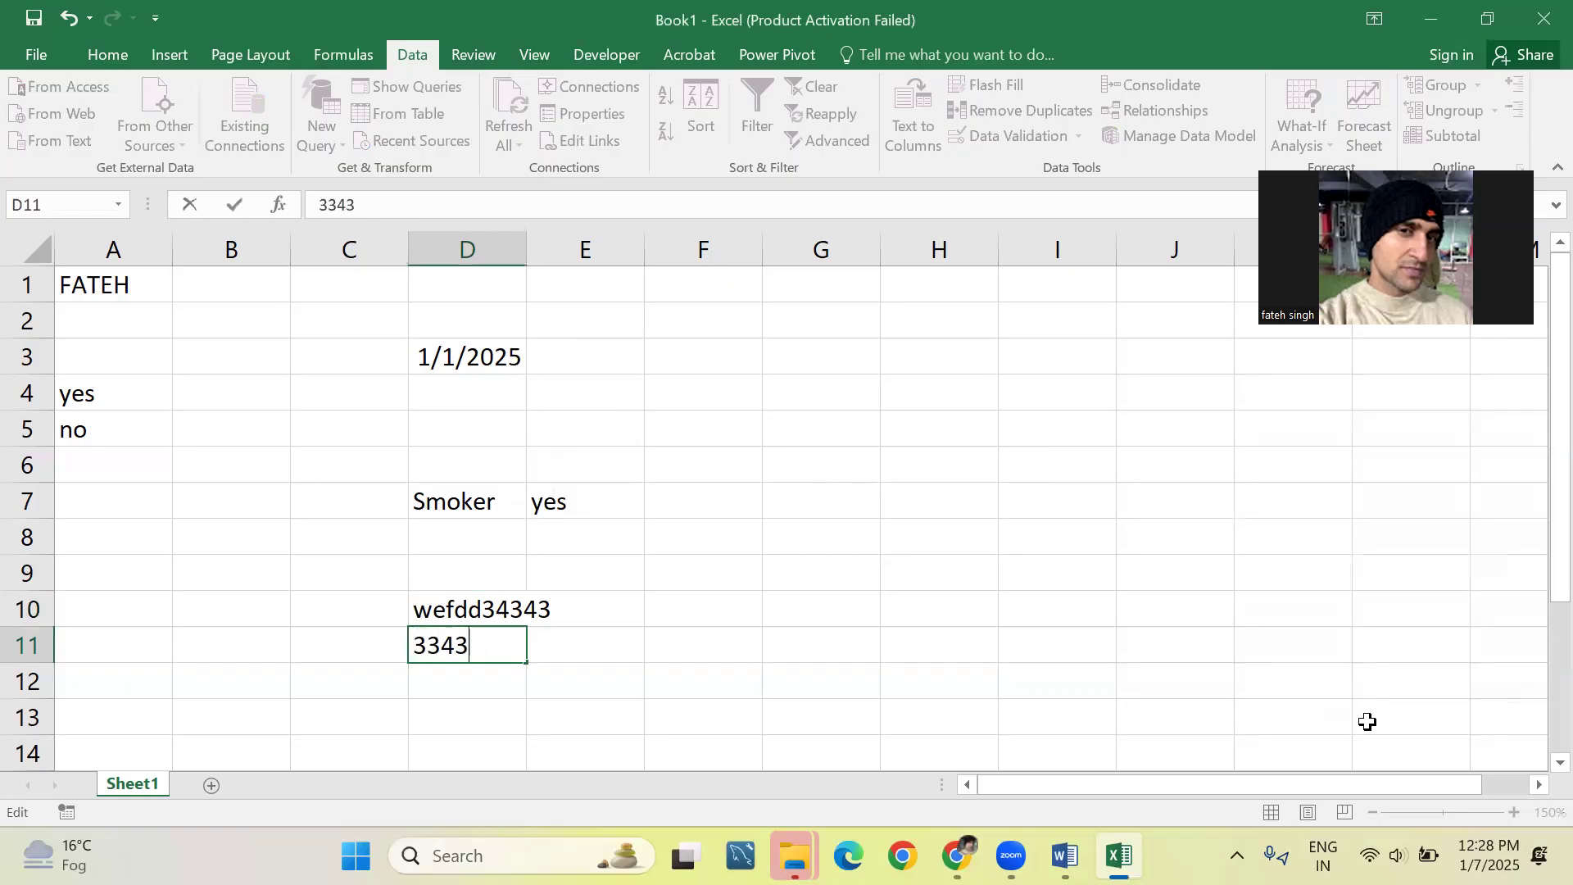
key(Return)
key(Up)
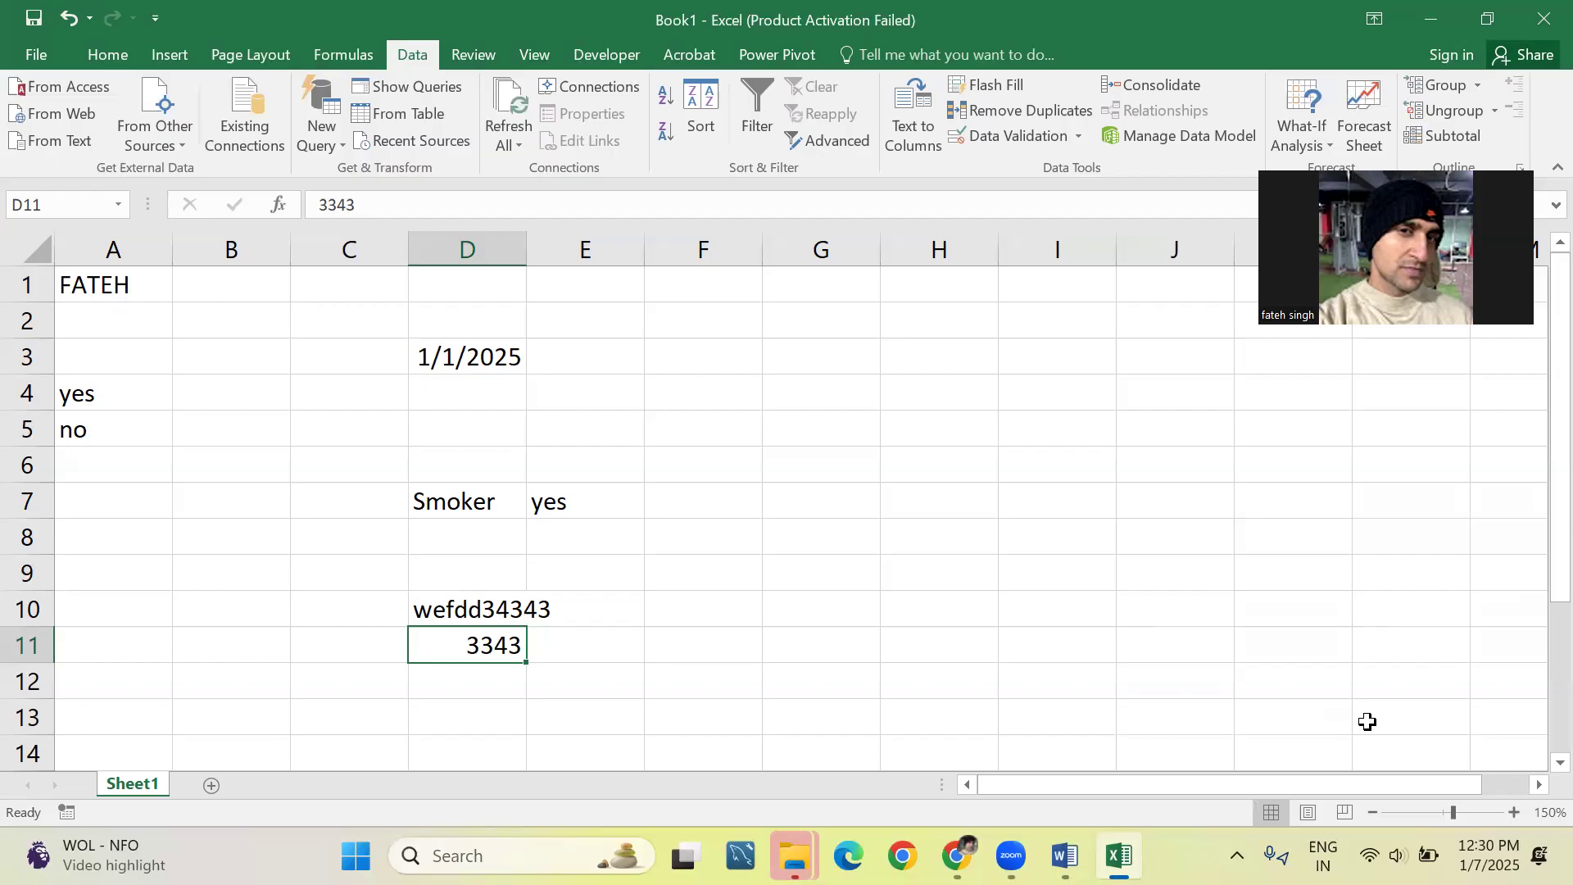
Select cell D12 and switch back to the ISNUMBER example in the Word document.
key(Down)
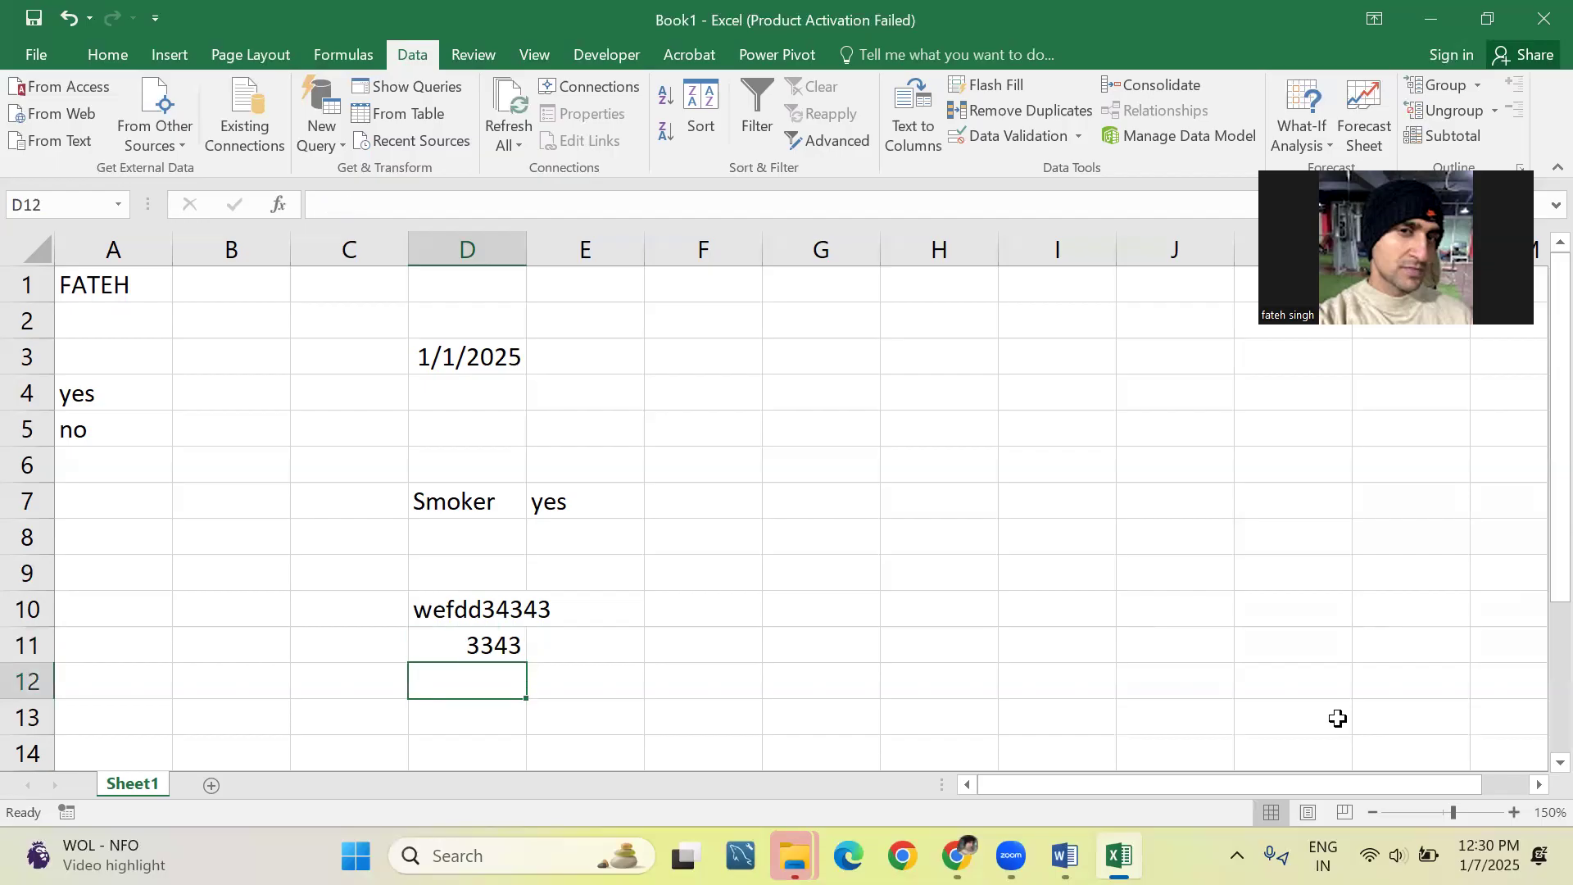
key(alt+Tab)
key(alt+Tab)
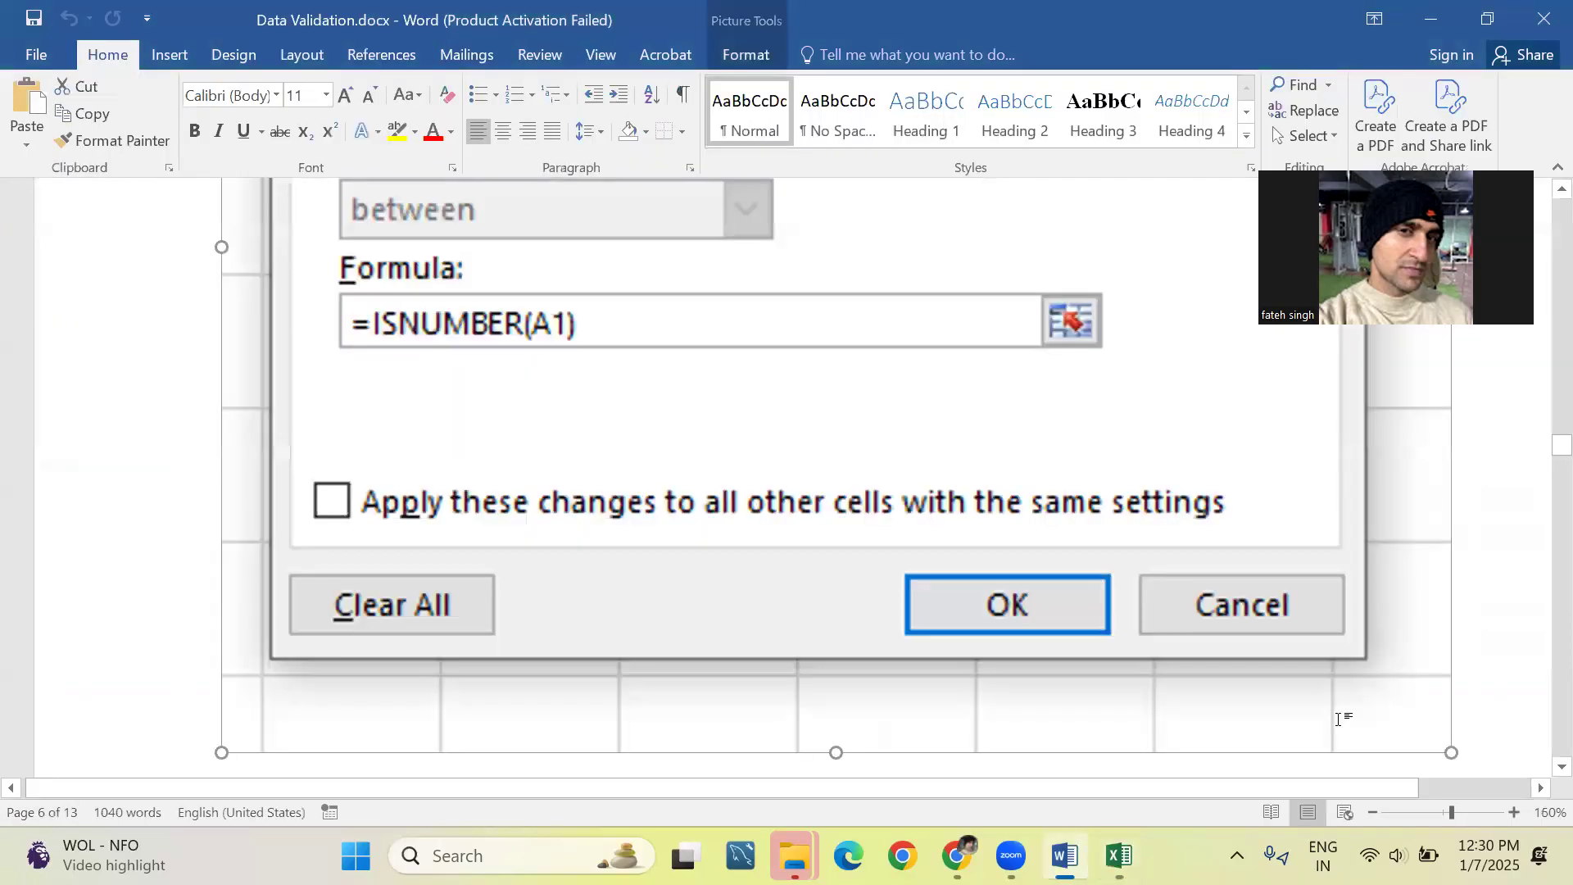
Find the "Allow the Entry of Weekdays Only" section in the Word document and read its introduction.
scroll(1340, 721, down, 5)
scroll(1340, 719, down, 10)
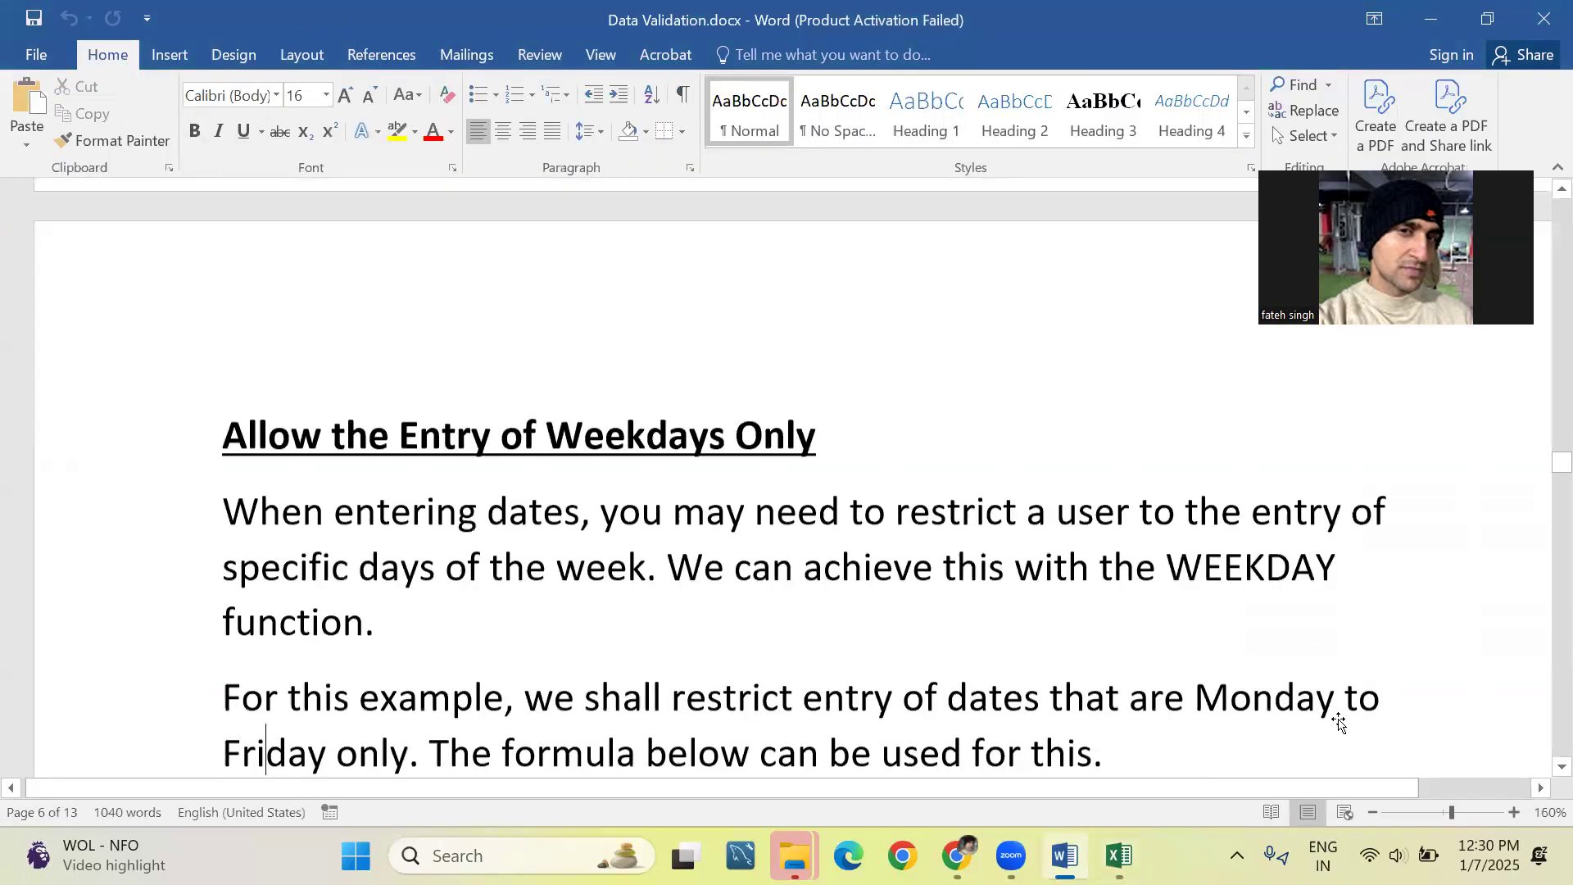
scroll(1338, 722, up, 3)
scroll(1338, 722, up, 8)
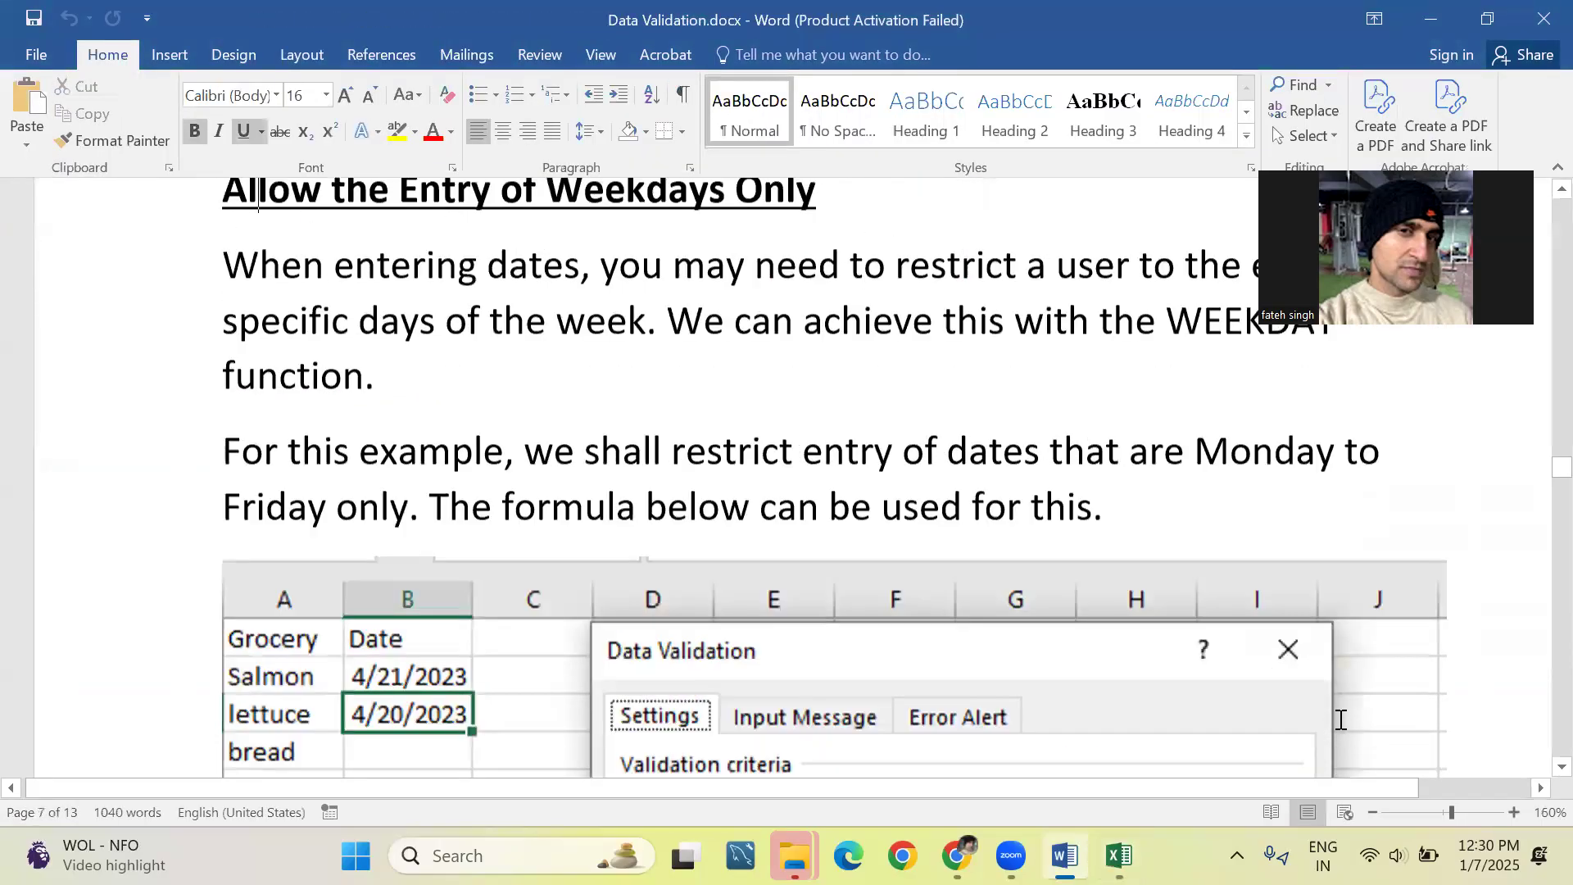
key(Down)
key(Down)
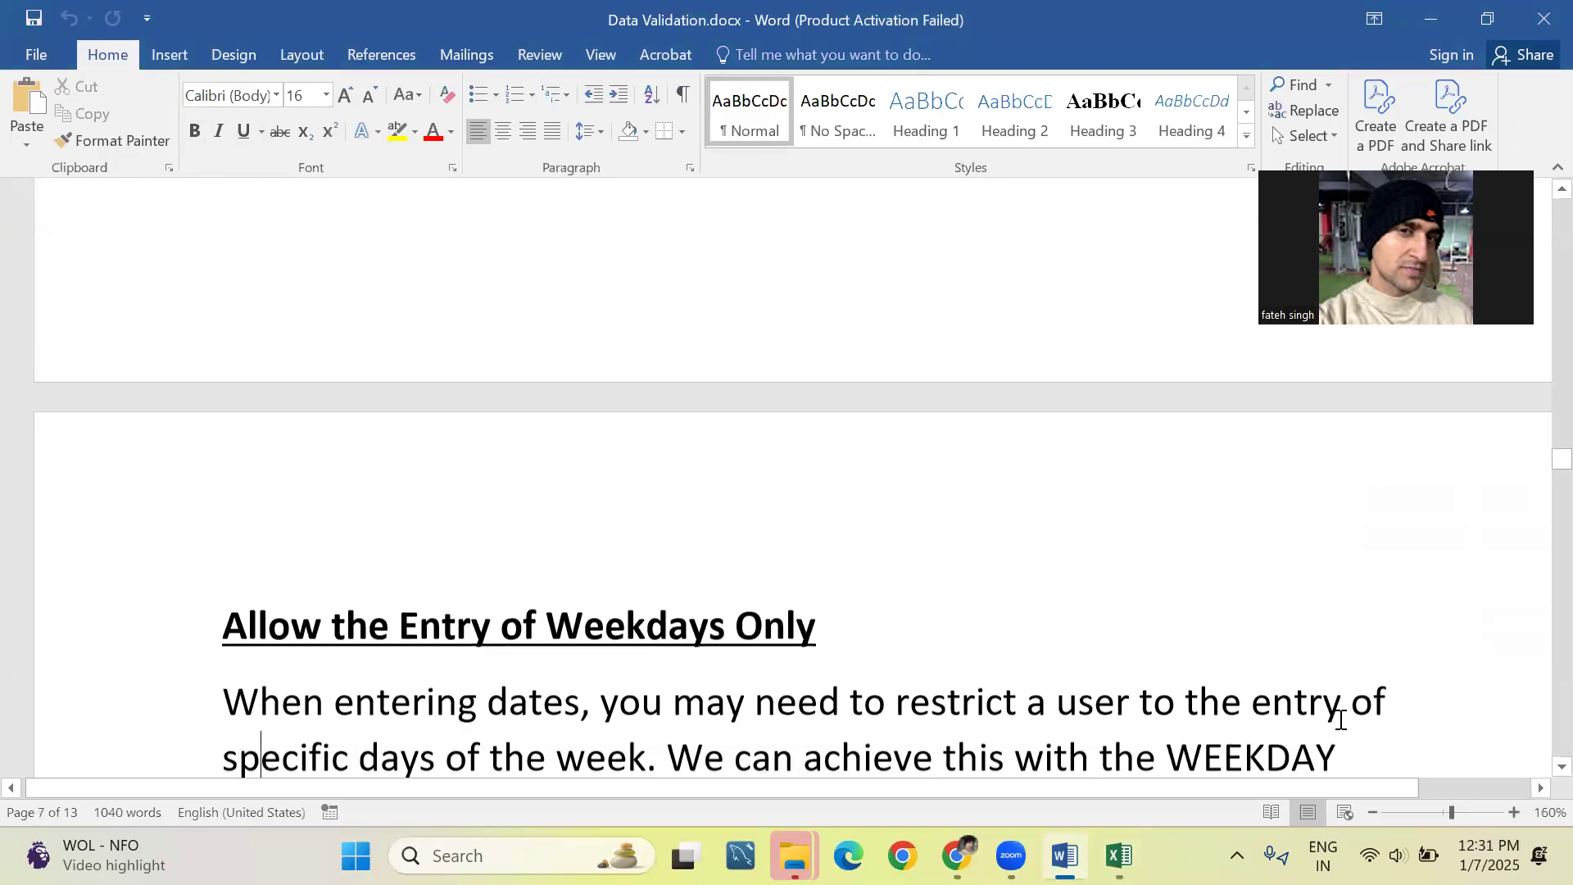
key(Up)
key(Up)
key(Left)
key(Left)
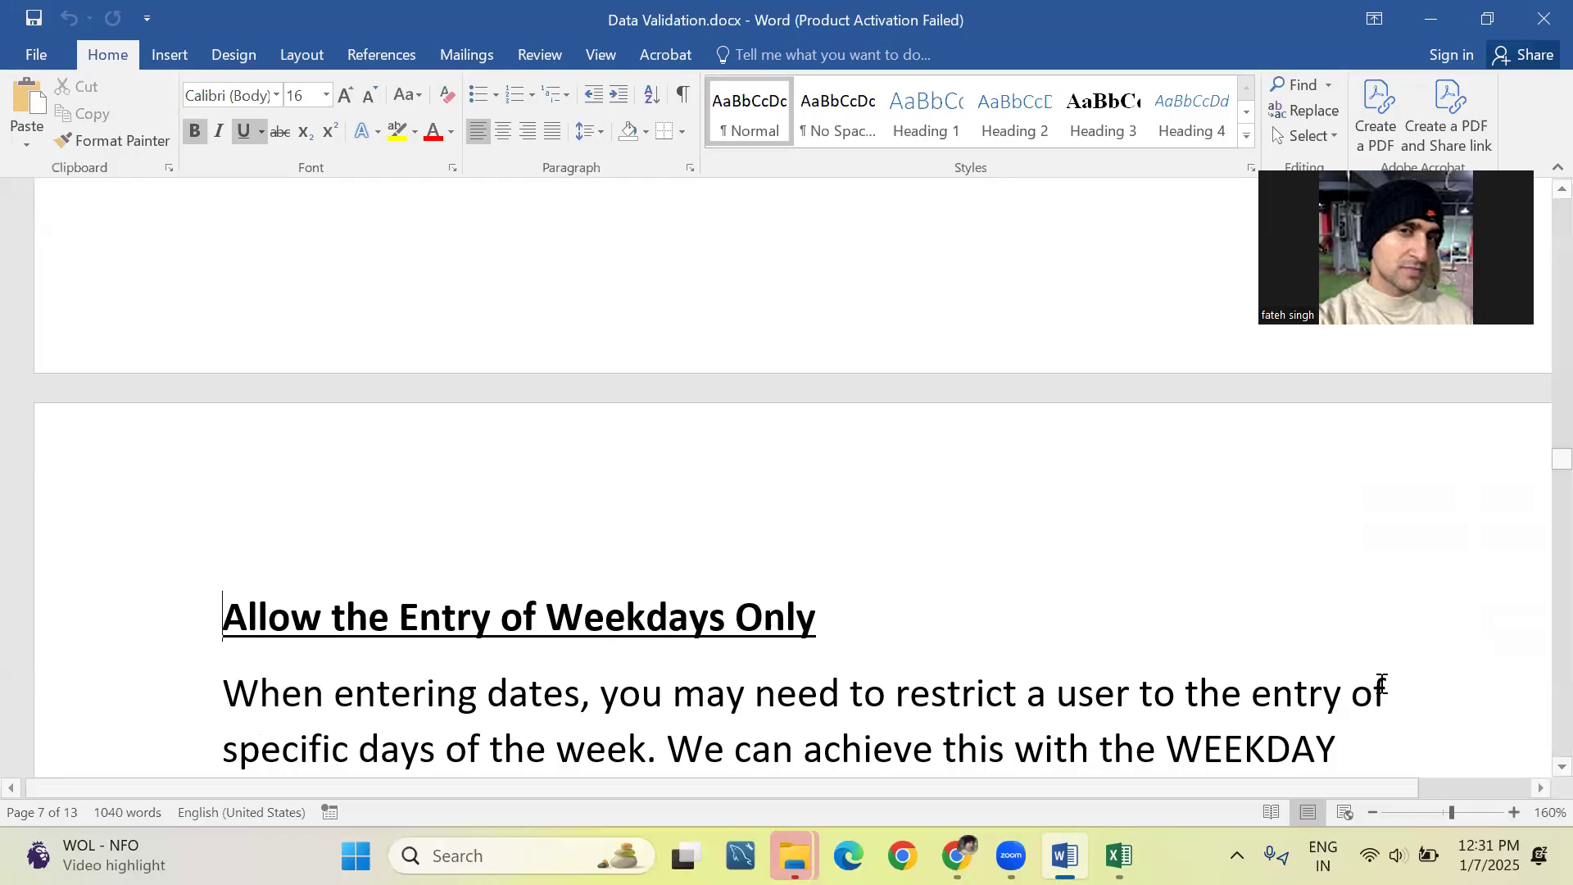
drag(896, 692, 1022, 697)
click(1097, 690)
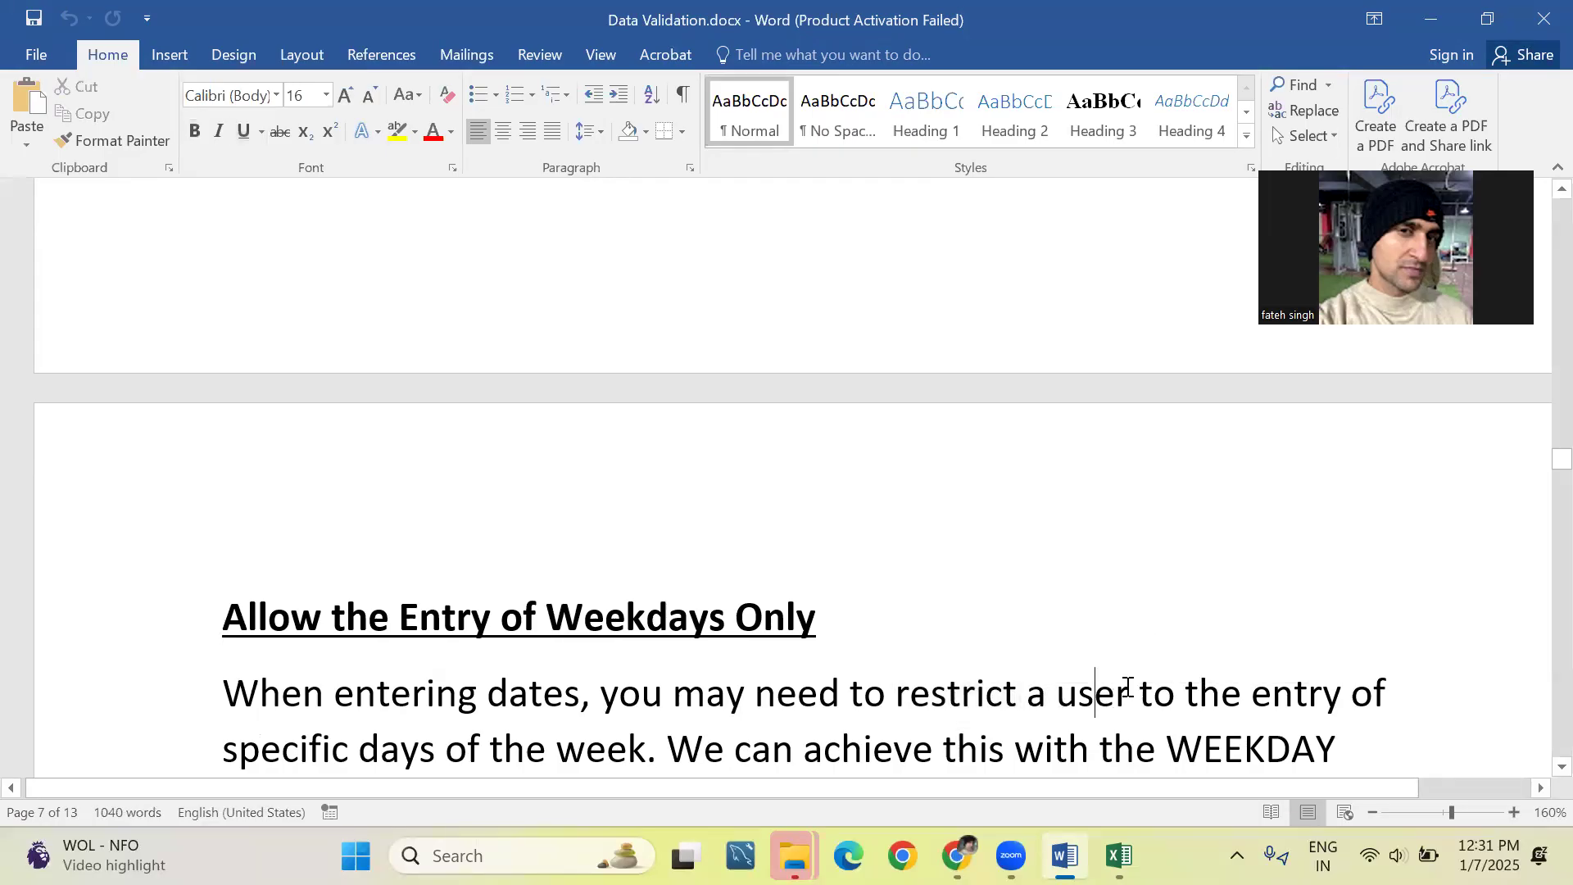
drag(1220, 695, 1139, 695)
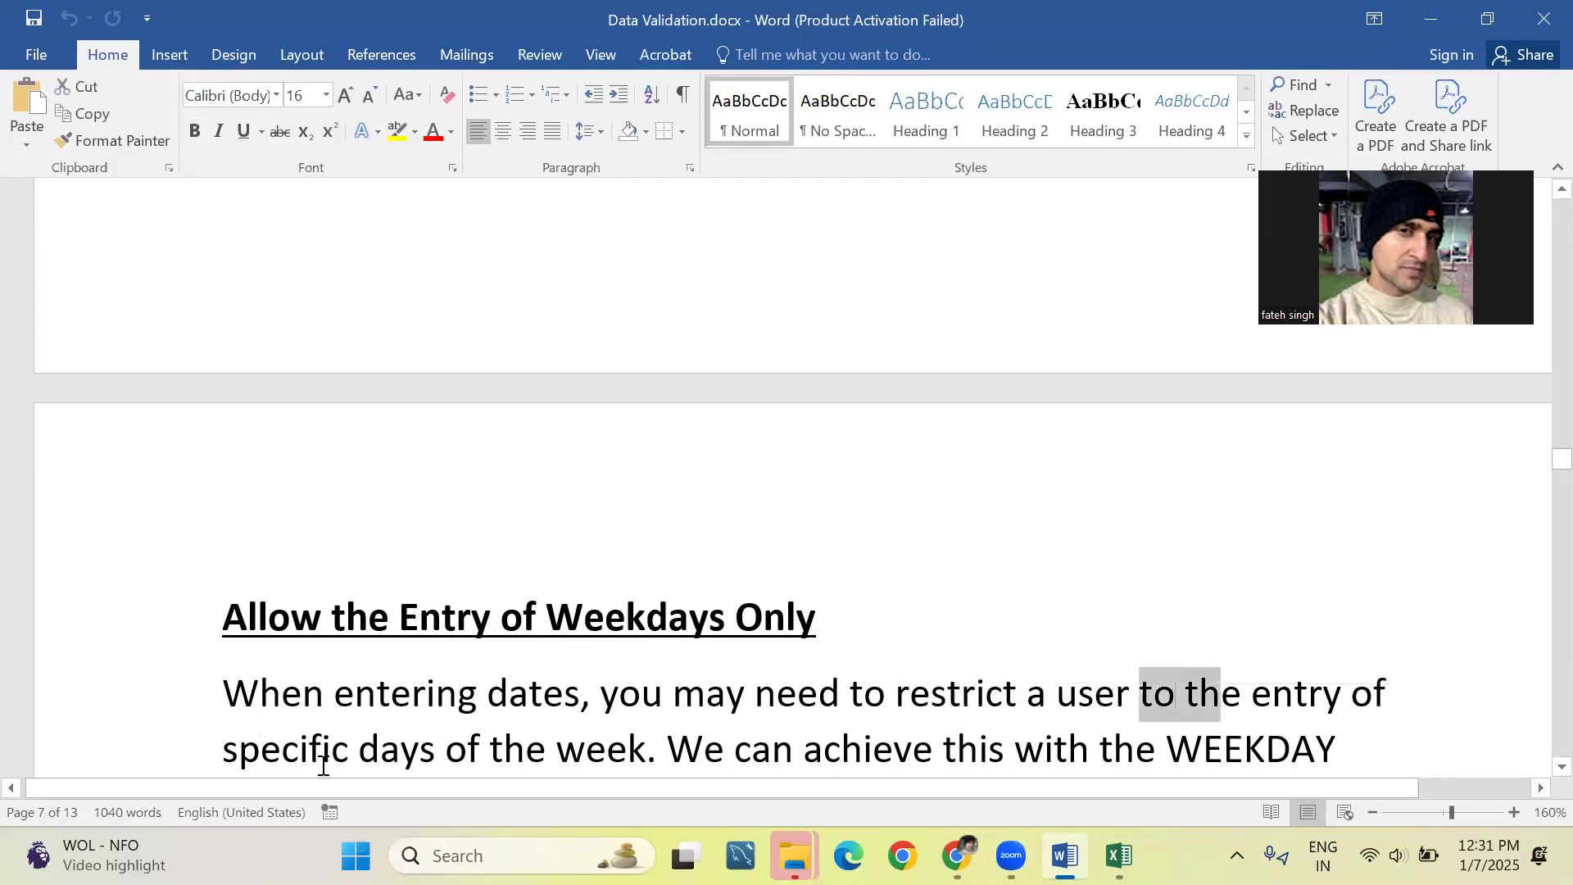
click(676, 752)
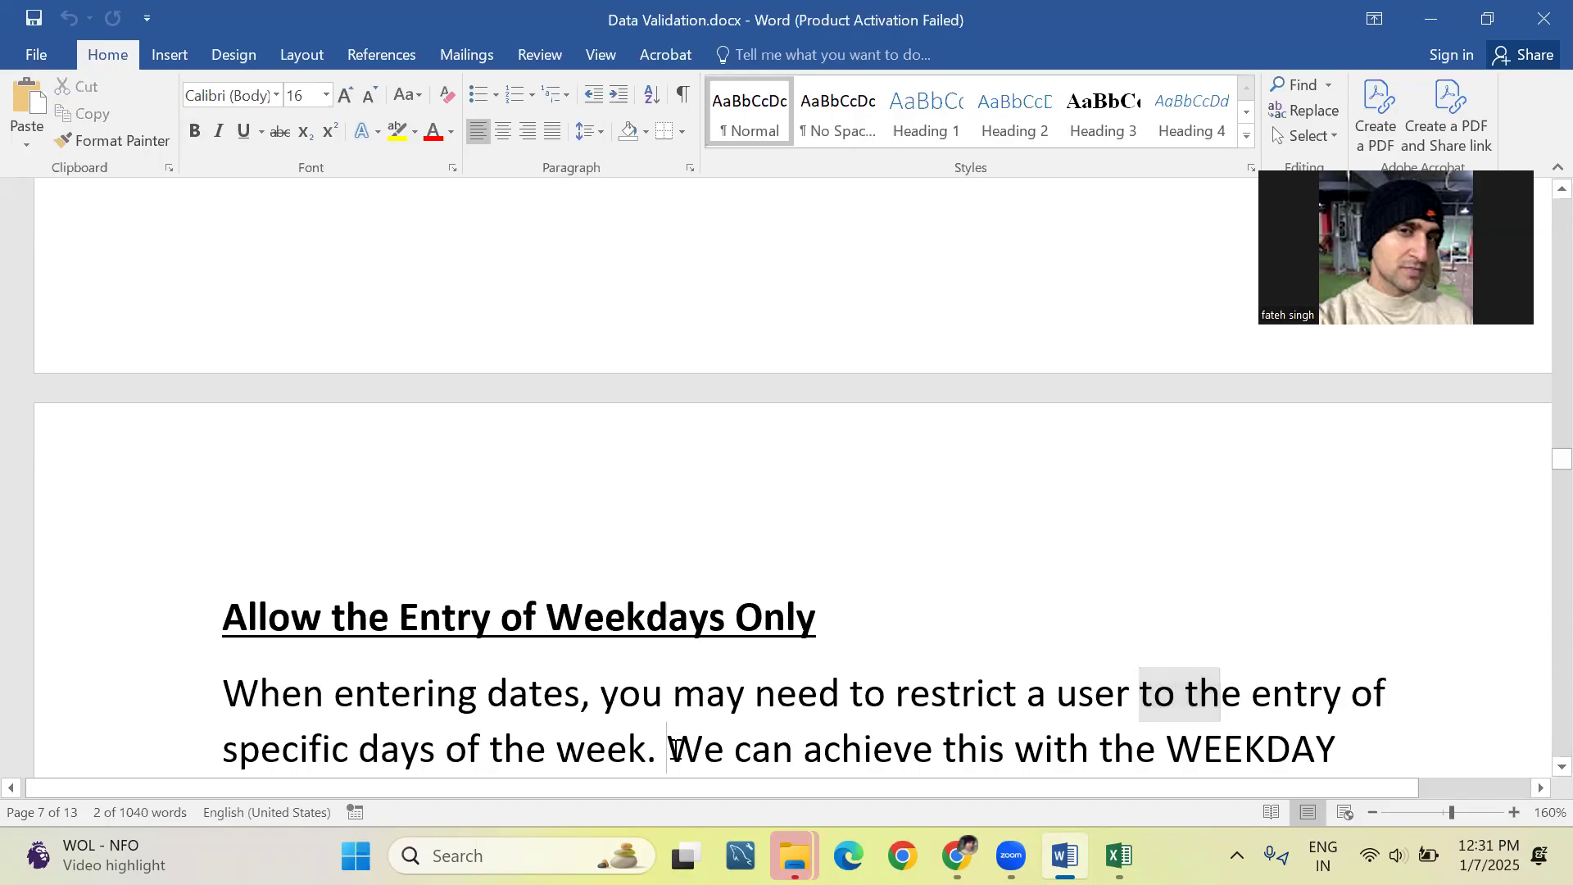
Read the Monday-to-Friday date restriction example and examine its WEEKDAY validation formula.
scroll(676, 755, down, 2)
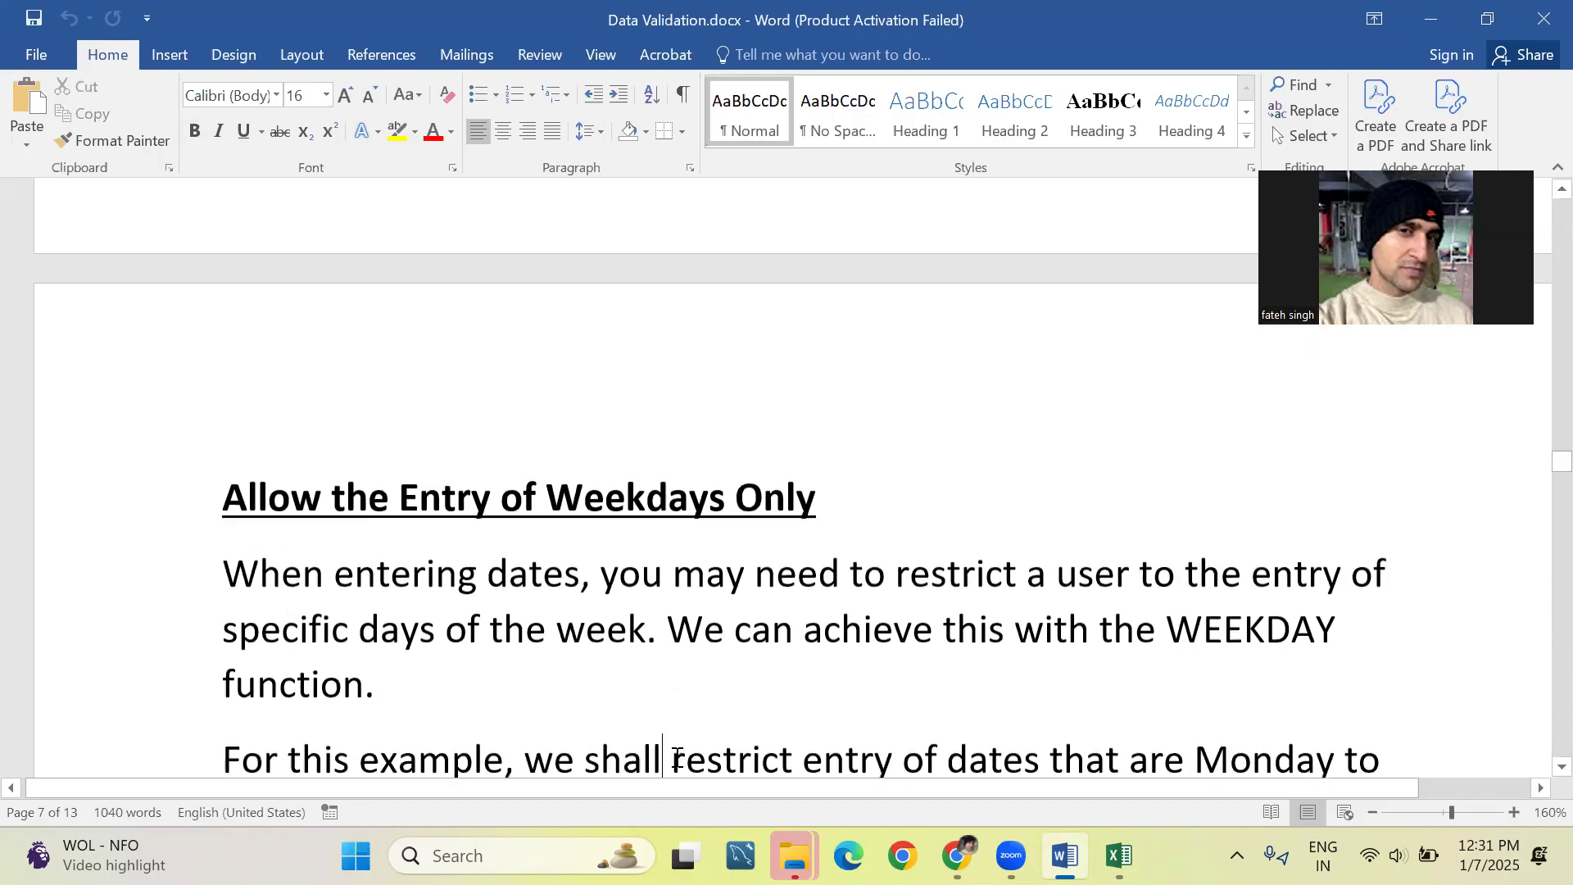
scroll(677, 755, down, 10)
click(676, 755)
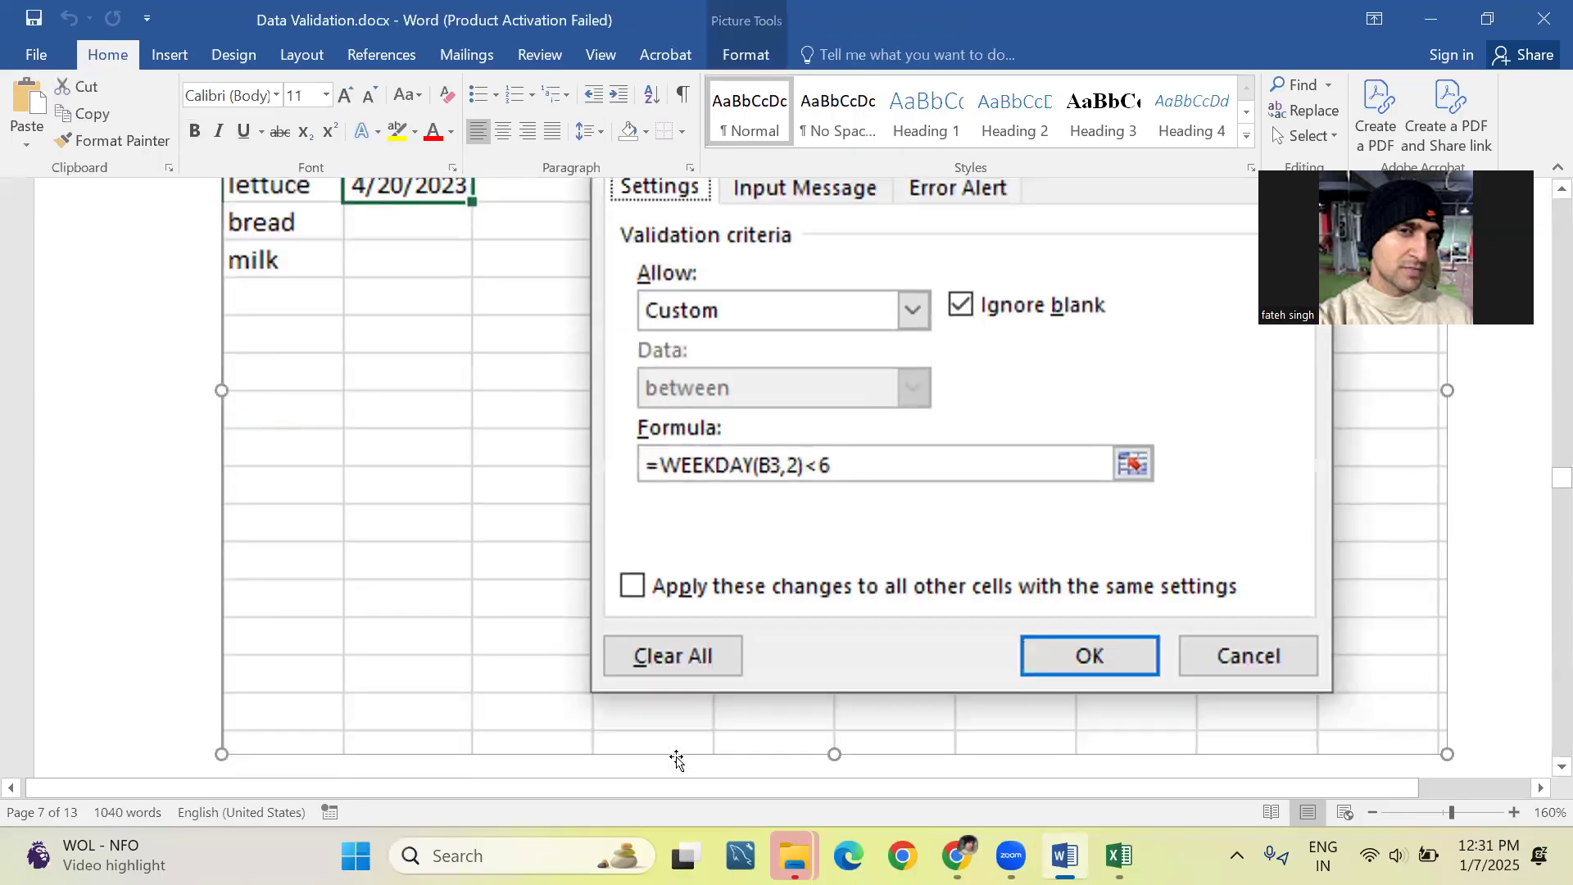
scroll(677, 761, up, 5)
scroll(677, 760, up, 7)
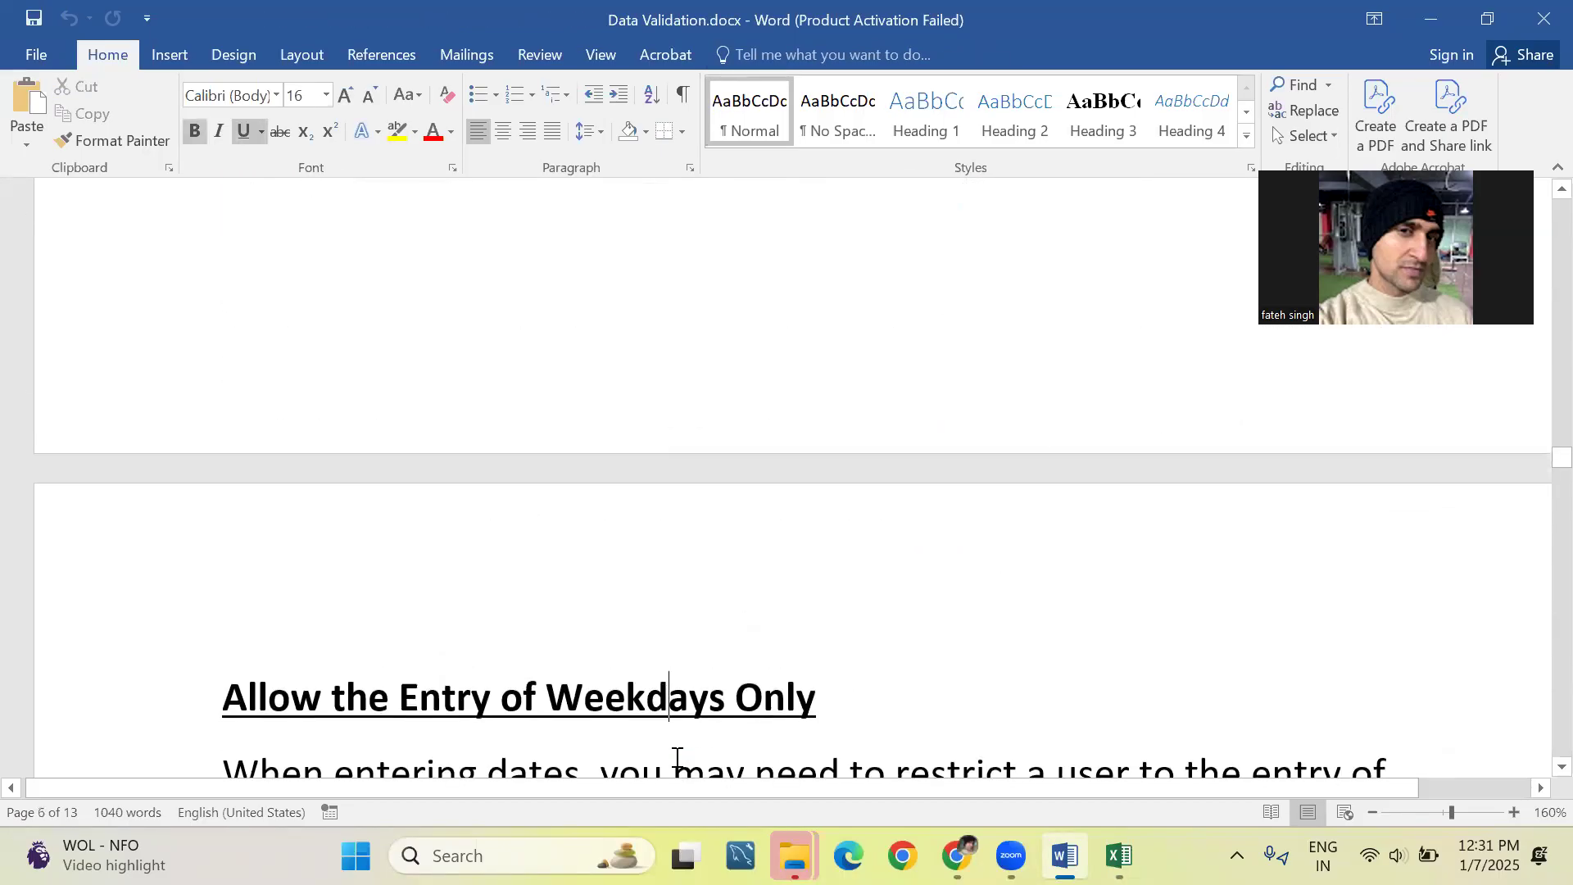
scroll(677, 760, down, 3)
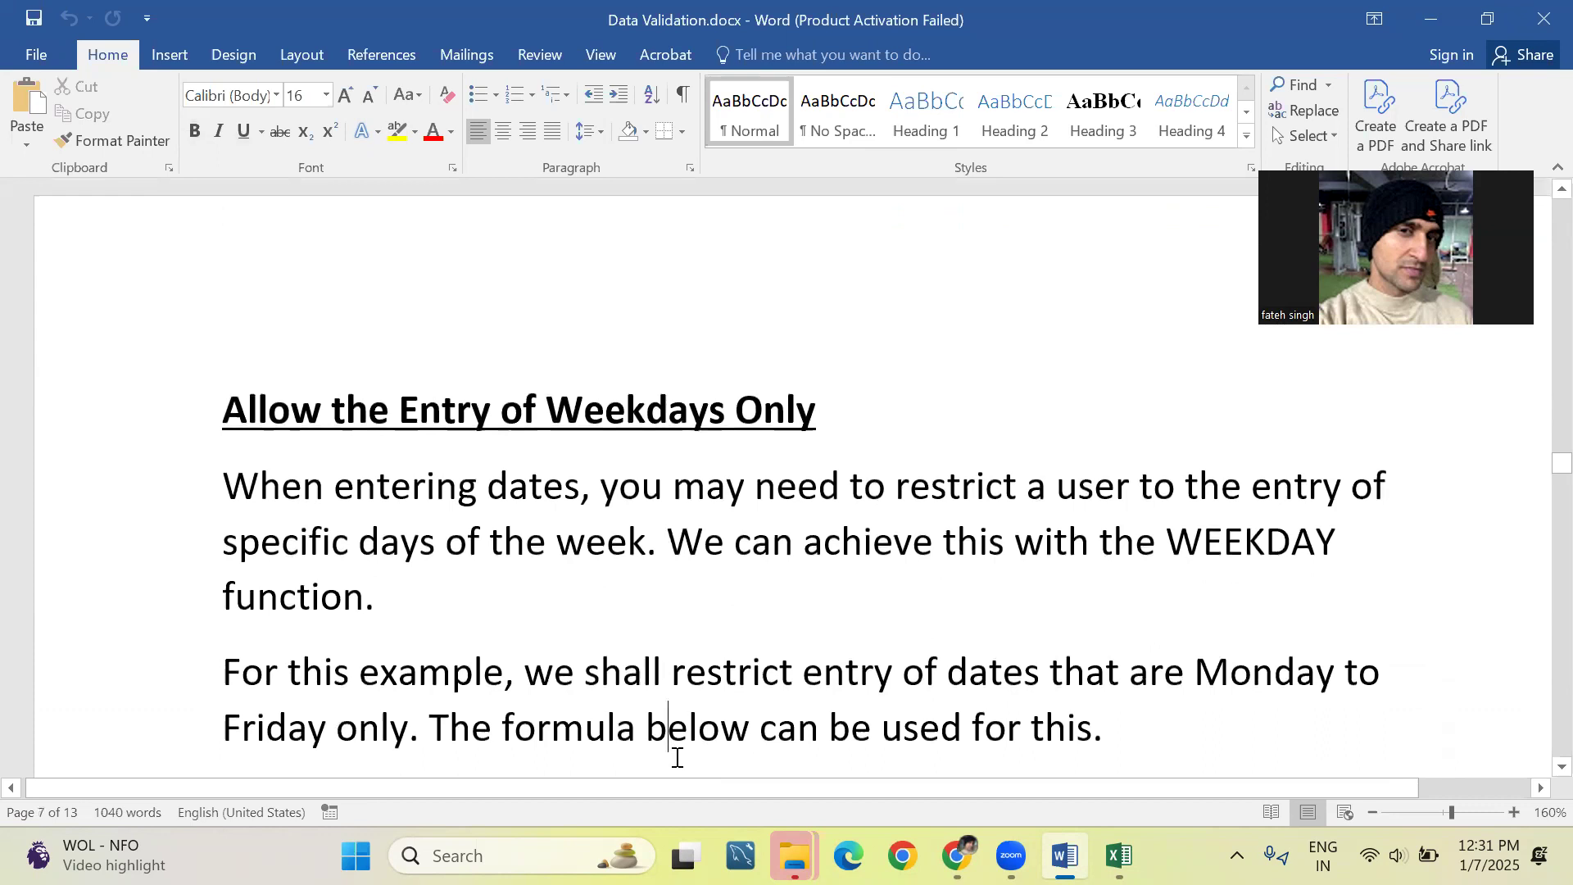
drag(309, 667, 472, 660)
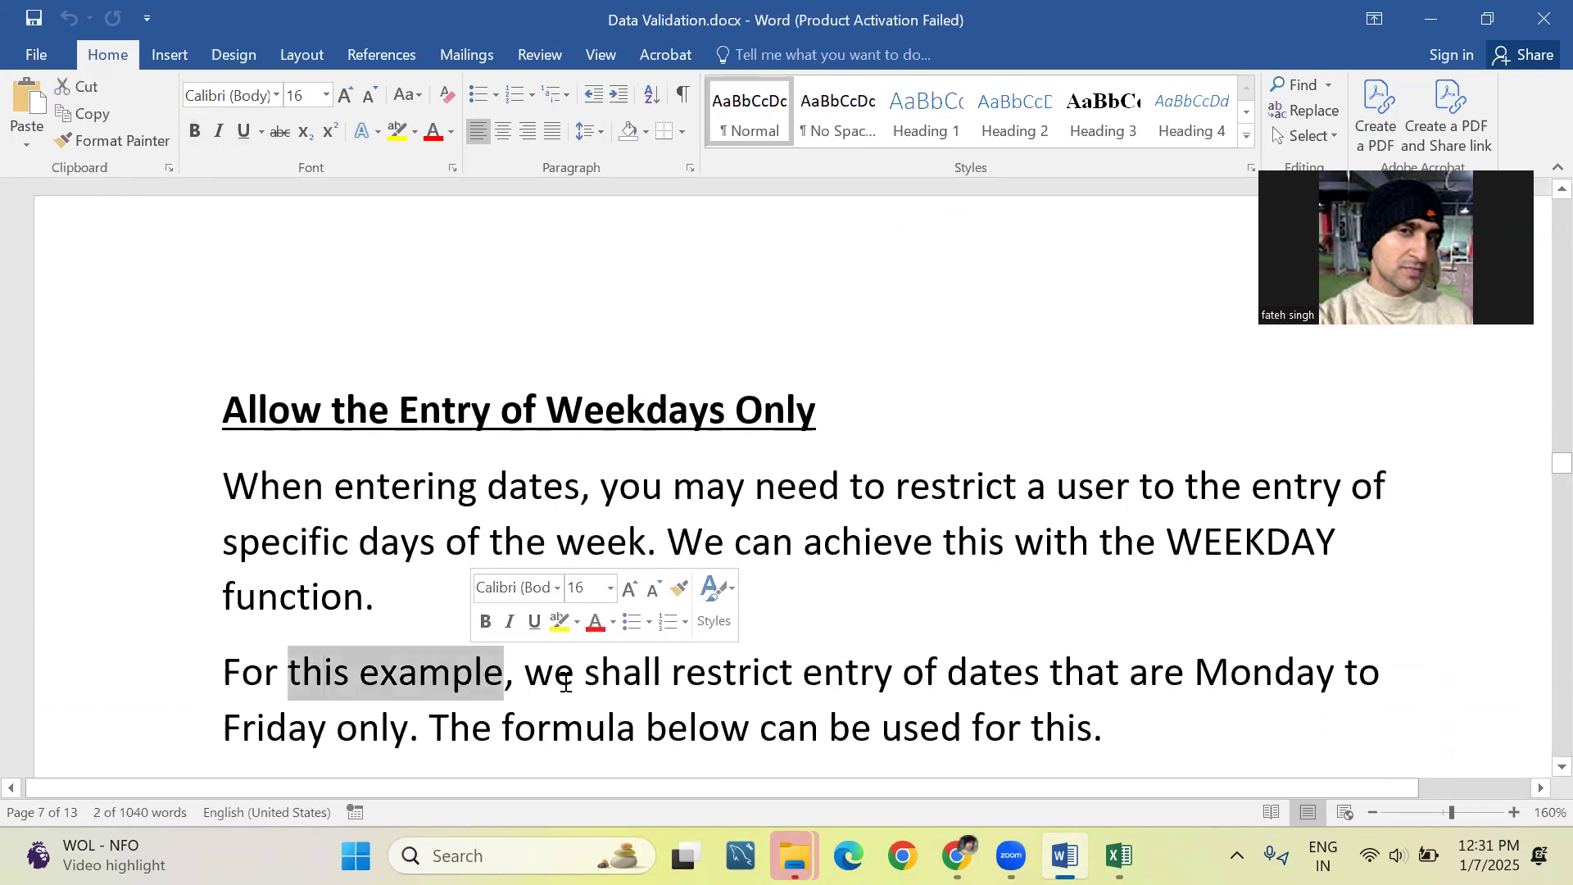
drag(565, 678, 798, 678)
drag(914, 680, 1047, 679)
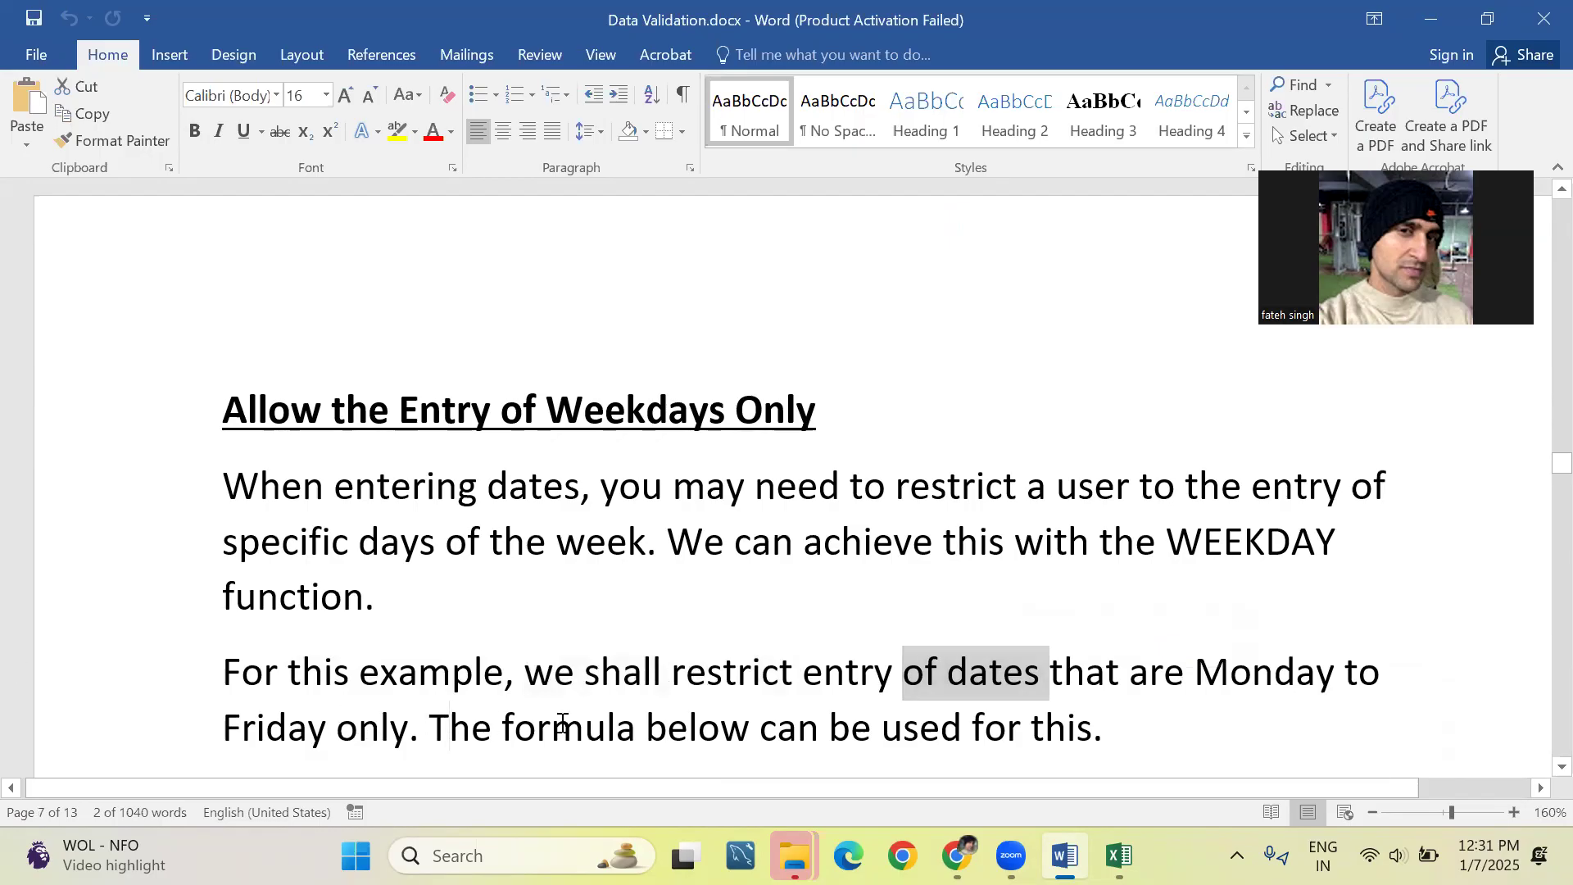
drag(562, 727, 431, 728)
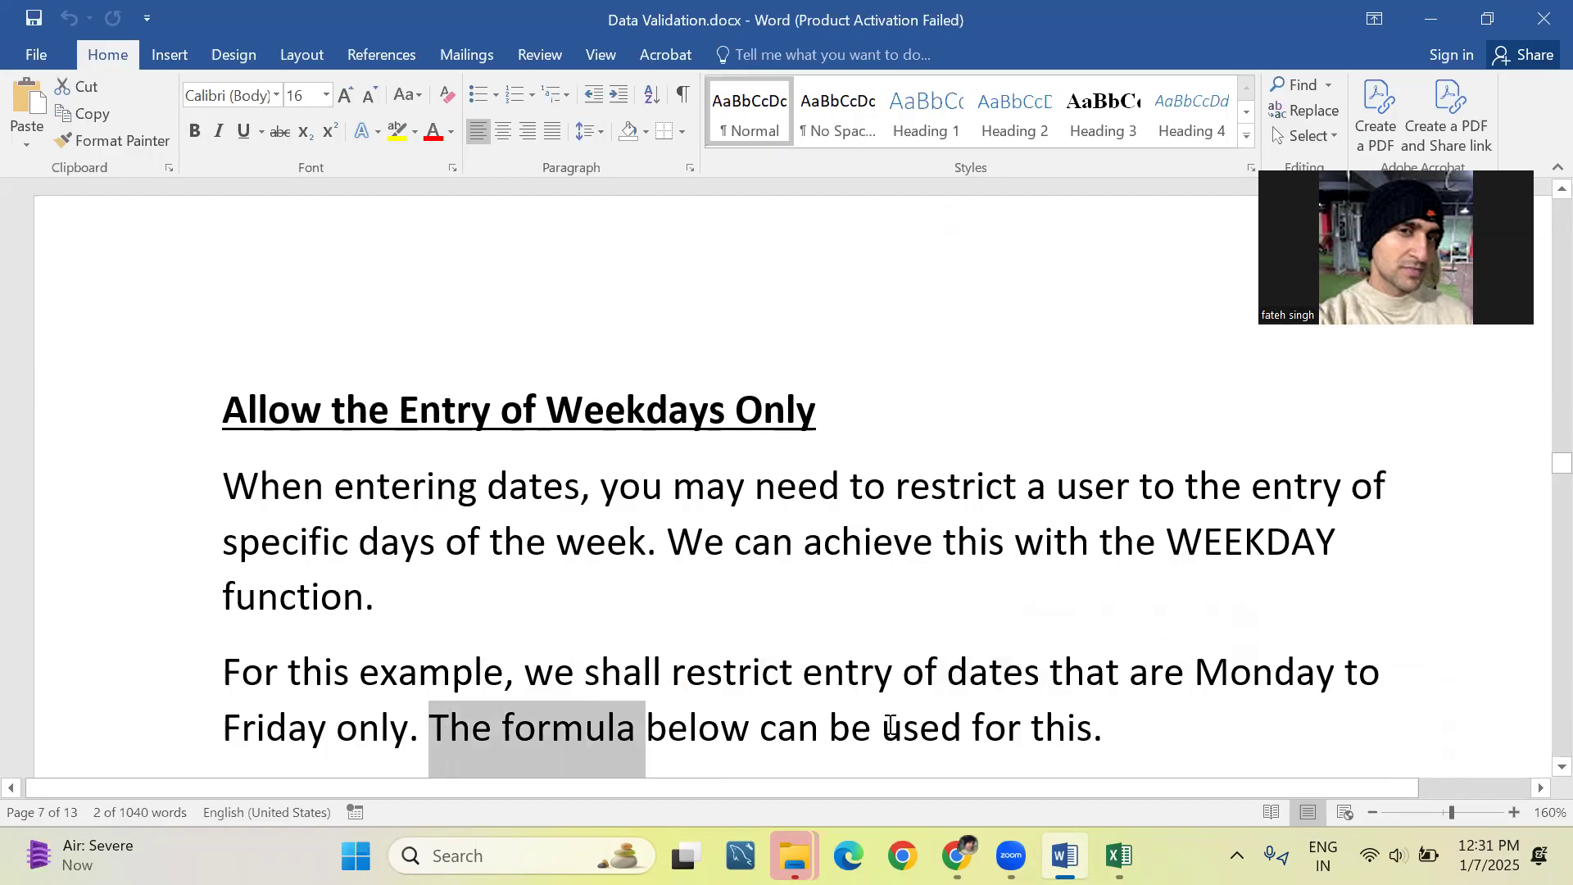
click(884, 727)
click(298, 737)
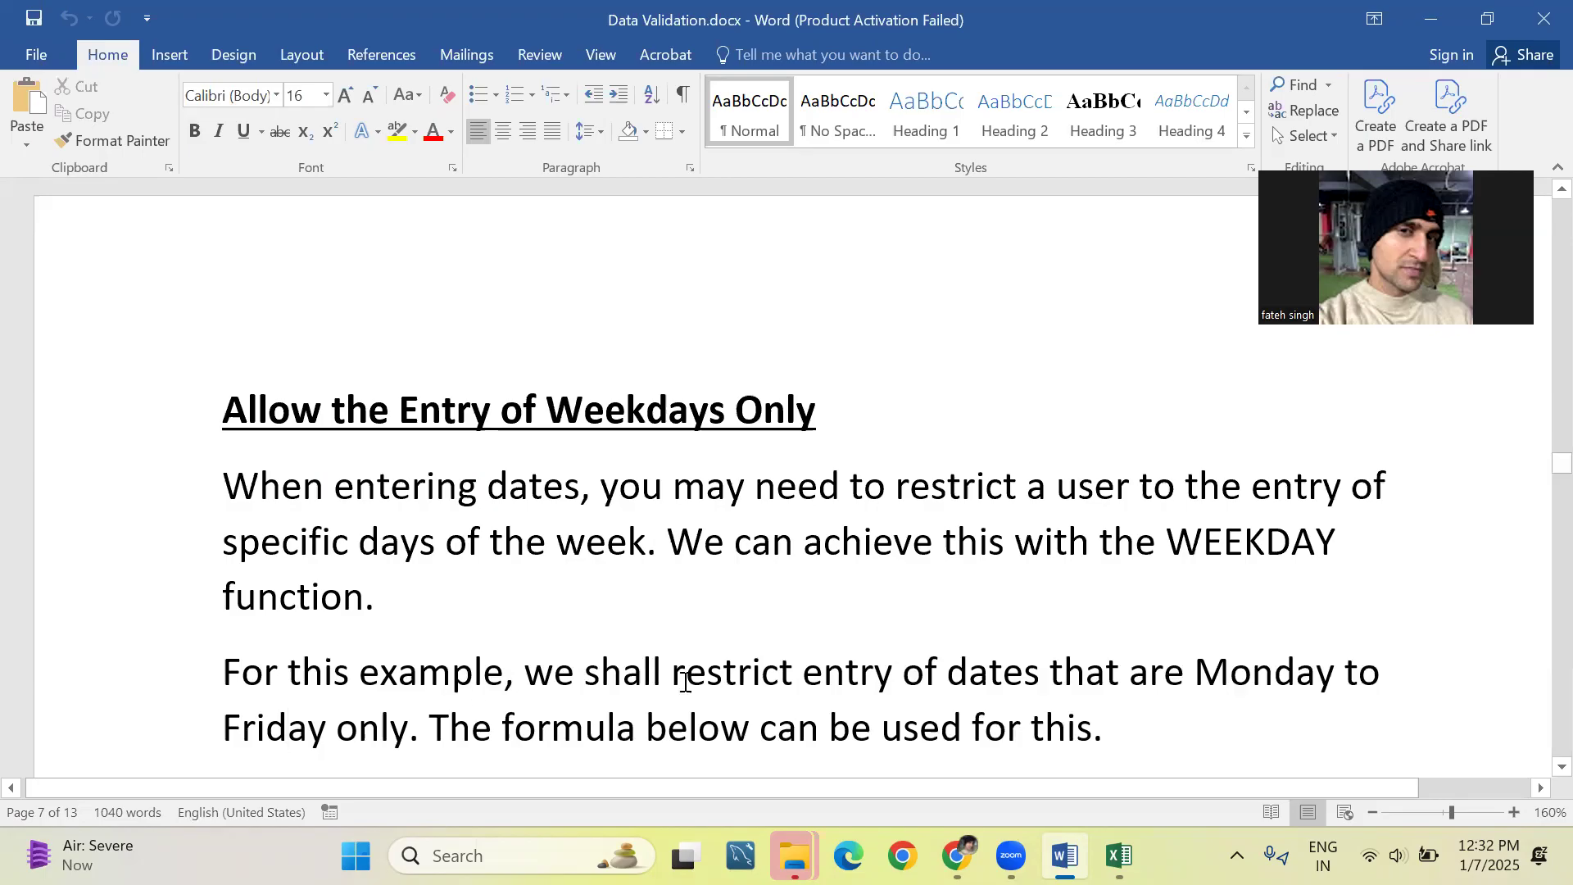
click(761, 725)
scroll(758, 725, down, 5)
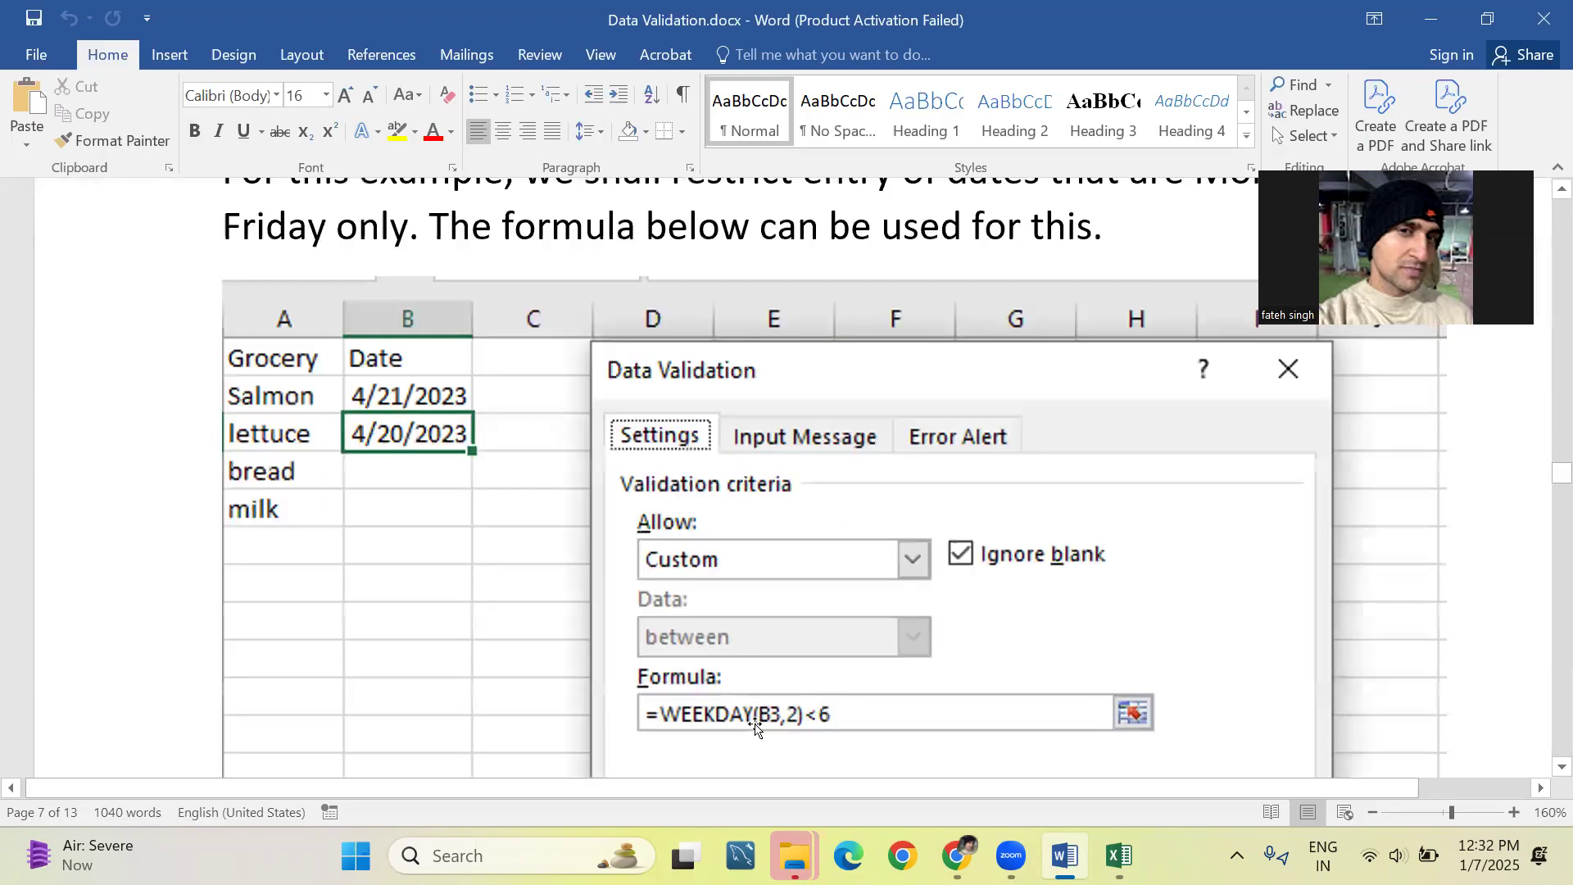
scroll(755, 725, down, 3)
scroll(755, 725, up, 3)
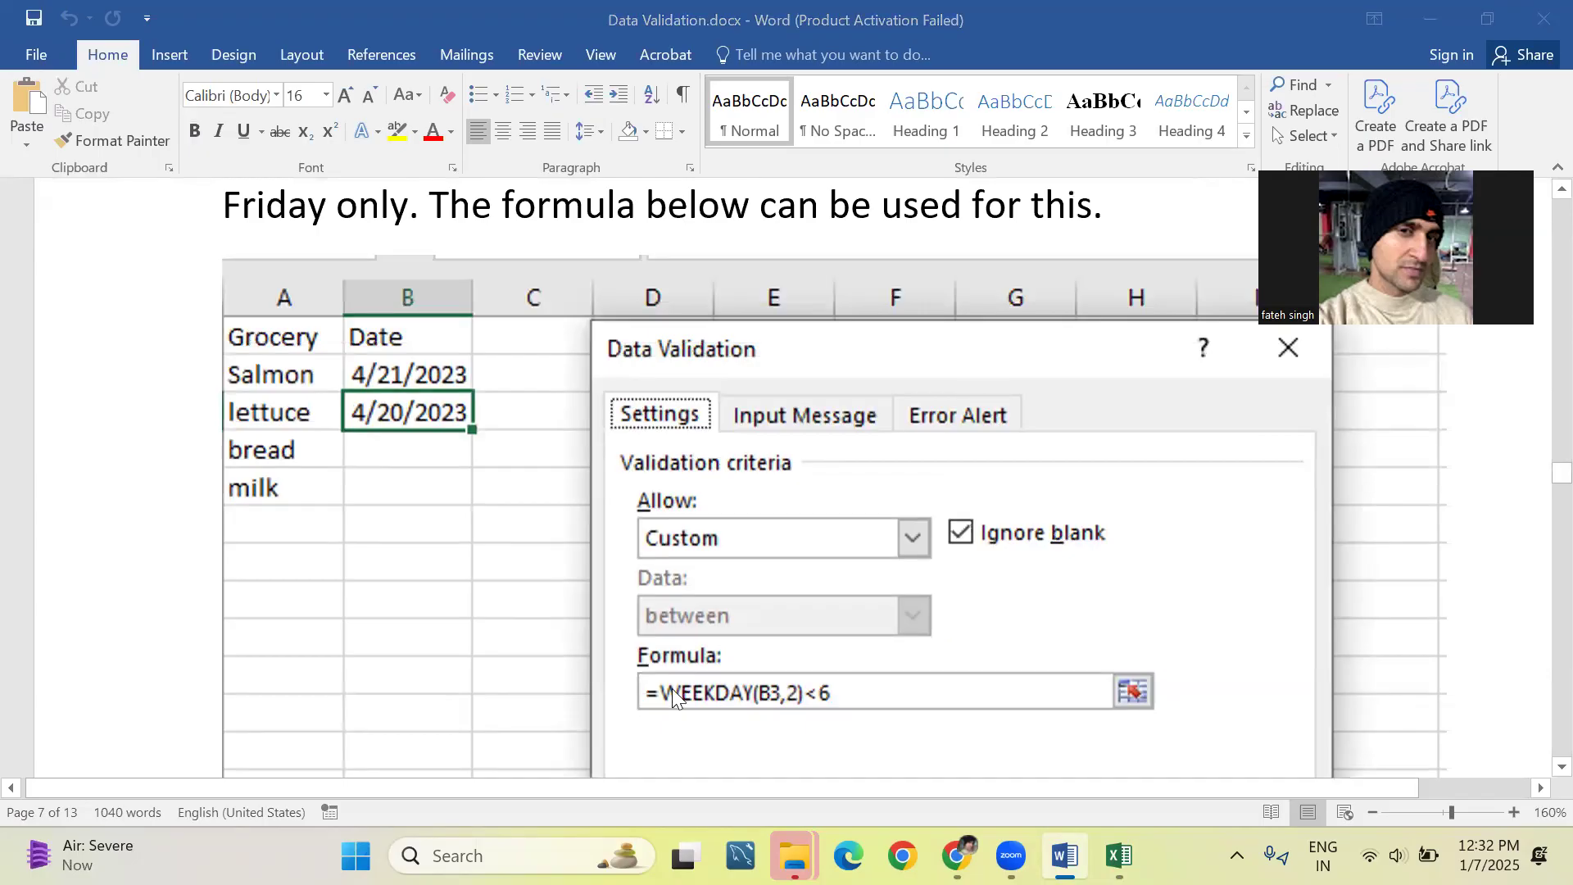
Switch to the Excel workbook, add a new sheet, and enter the headers Grocery in A1 and Item in B1.
key(alt+Tab)
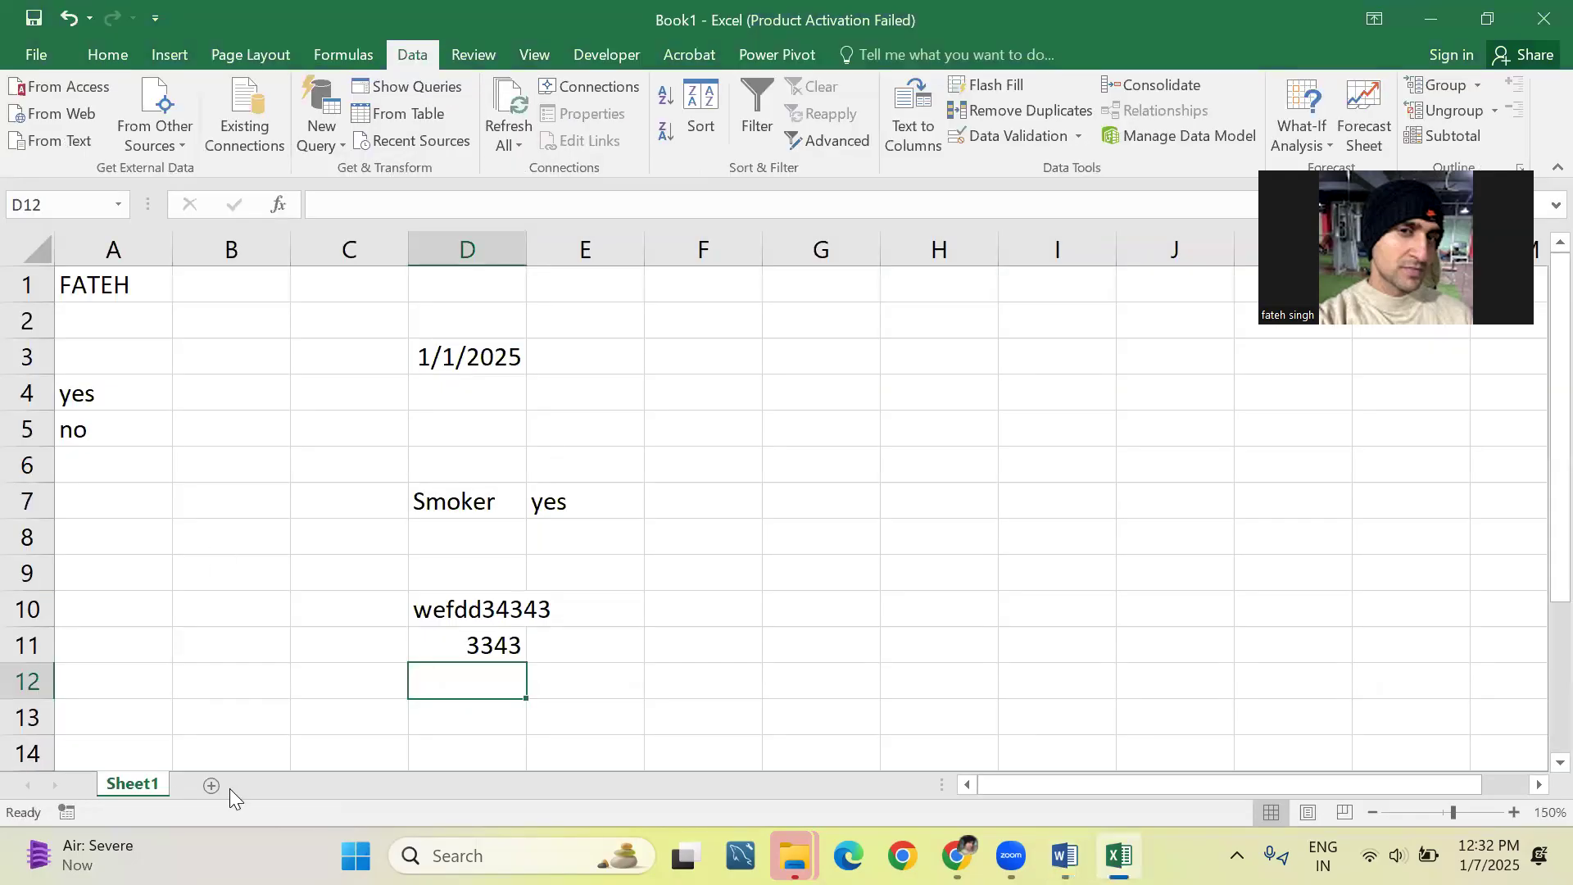
click(212, 785)
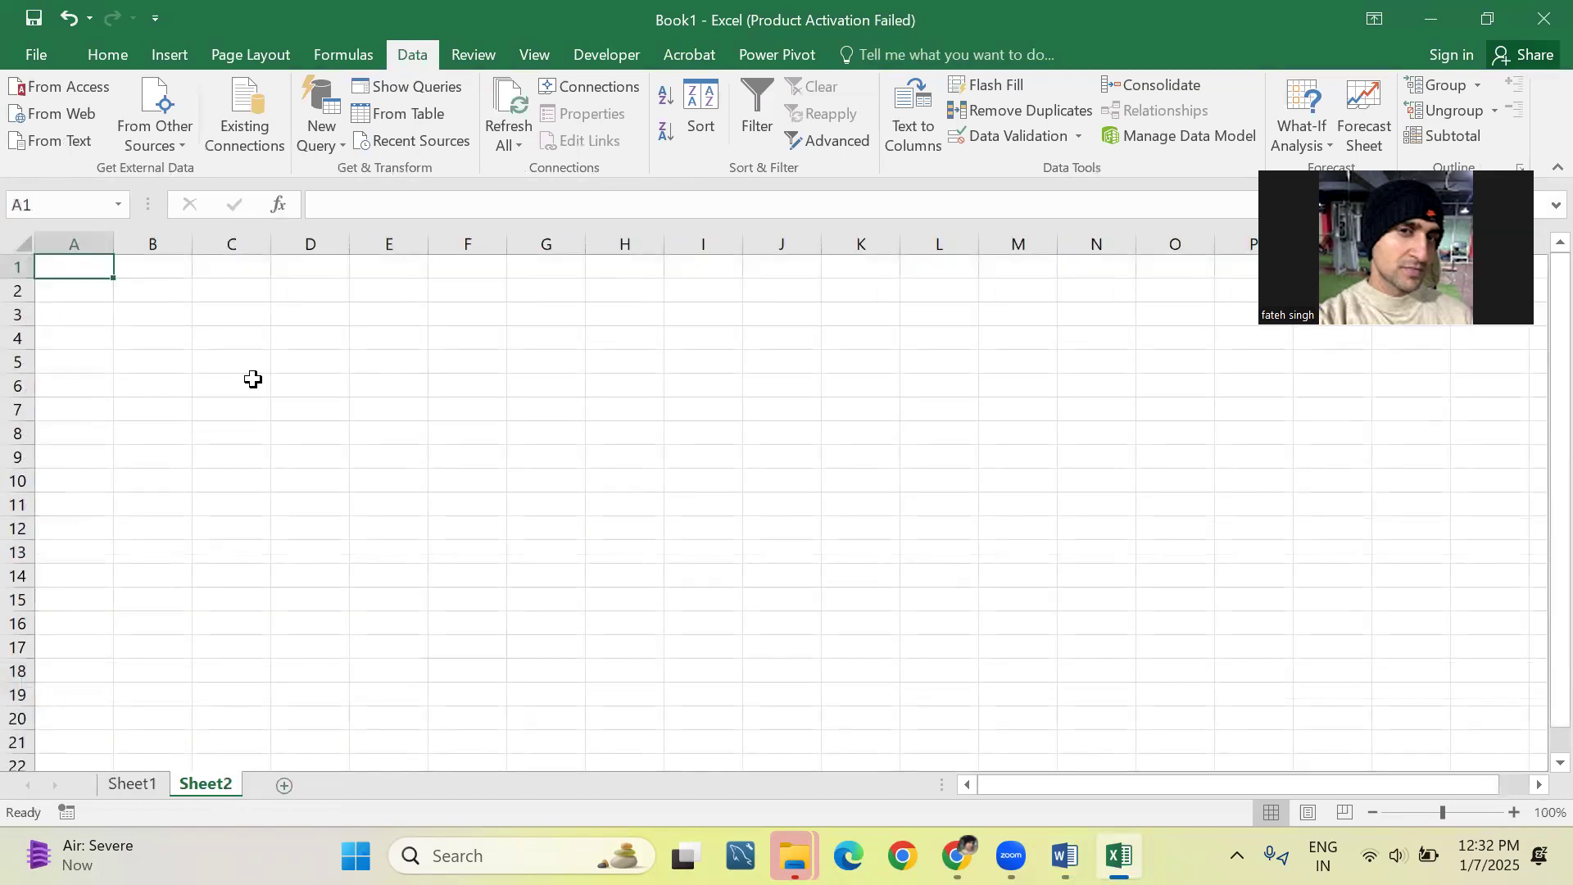
text(Grocey)
key(Return)
key(Up)
text(Grocery)
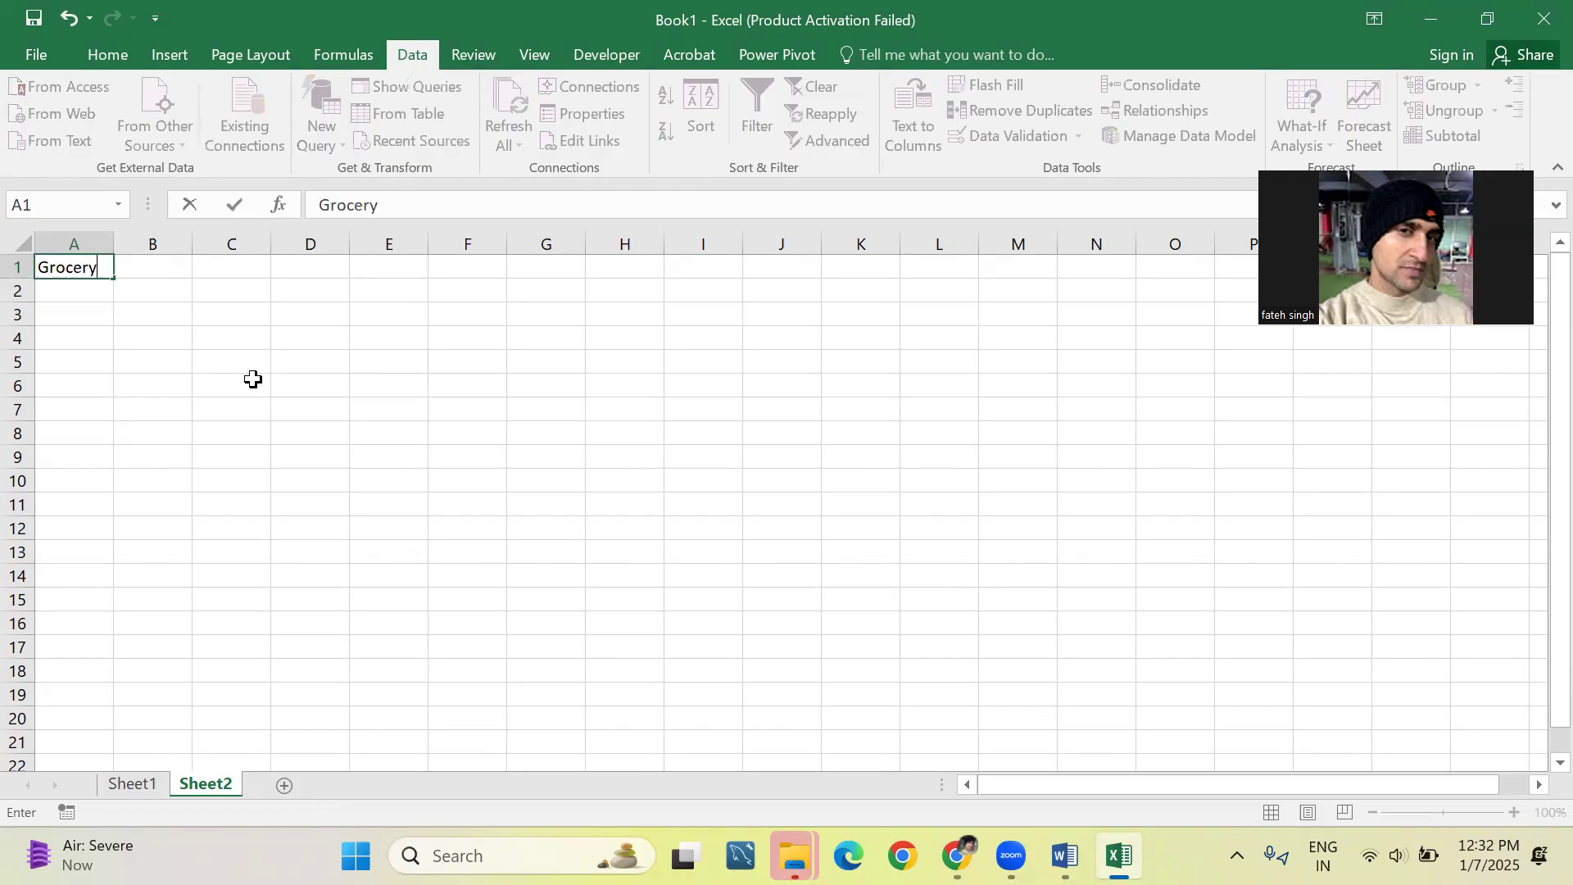
key(Return)
key(Up)
key(Right)
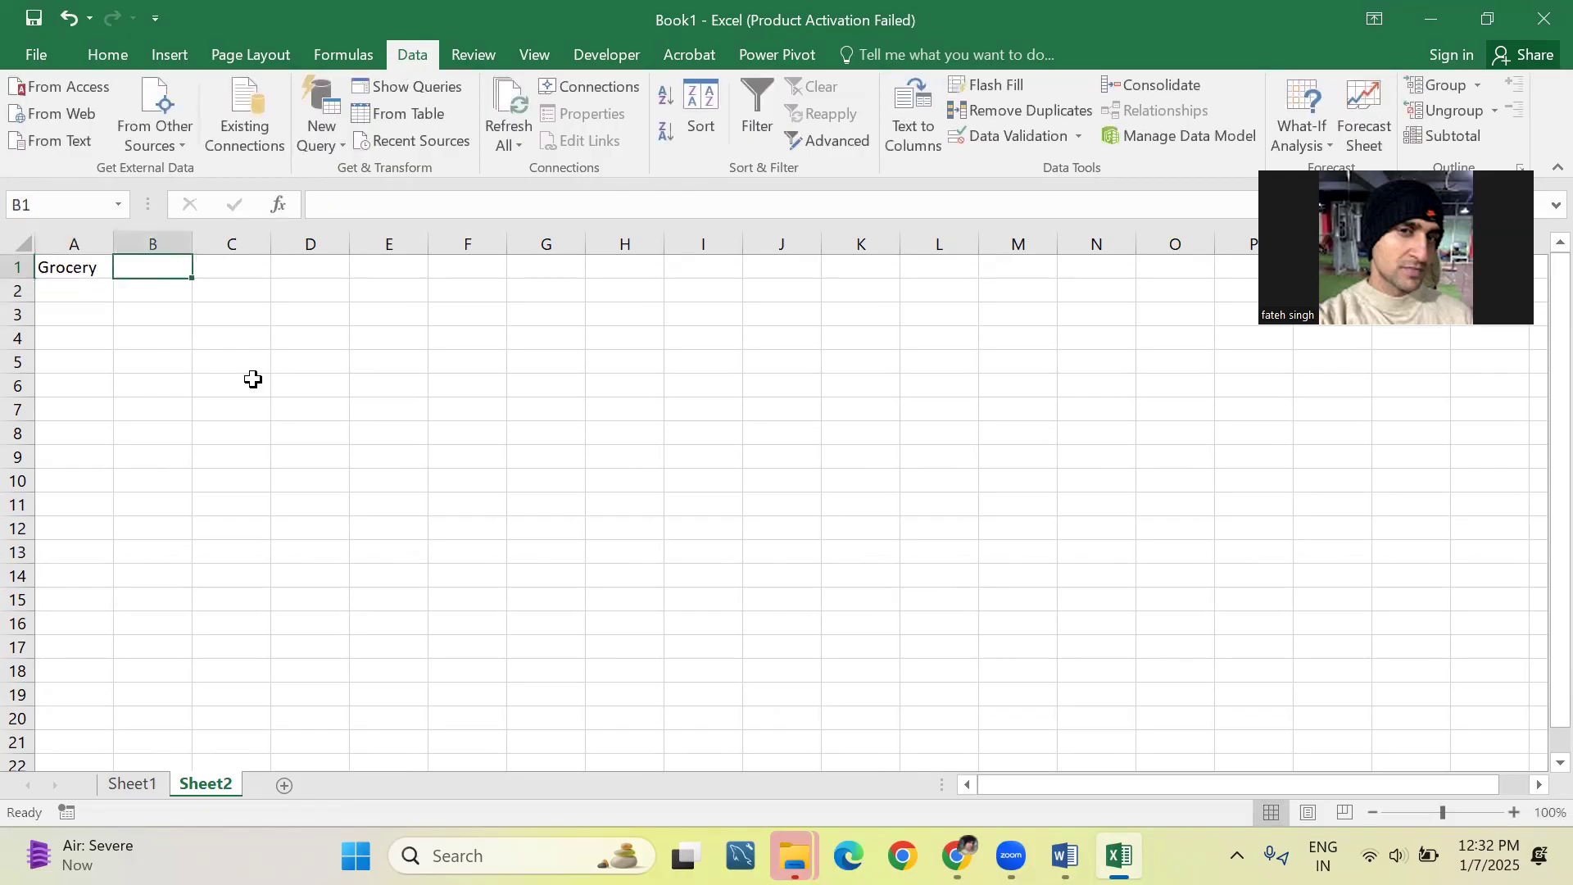
text(Item)
key(Return)
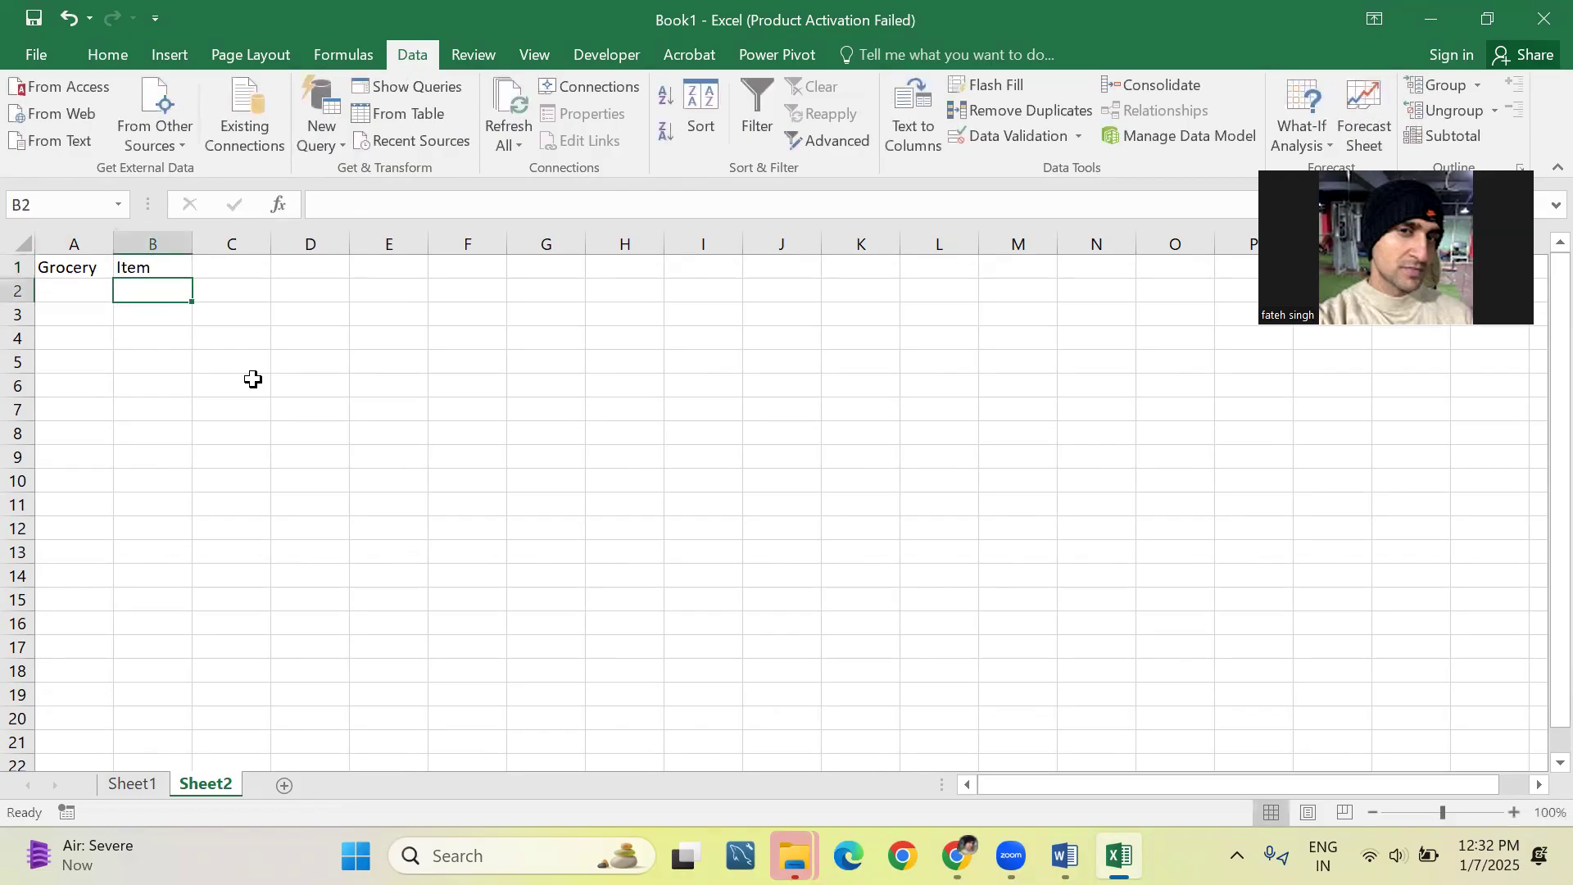
List fish in cell A2 and chicken in cell A3 under the Grocery header.
click(1514, 812)
click(1513, 811)
click(1514, 812)
click(1514, 811)
click(1514, 812)
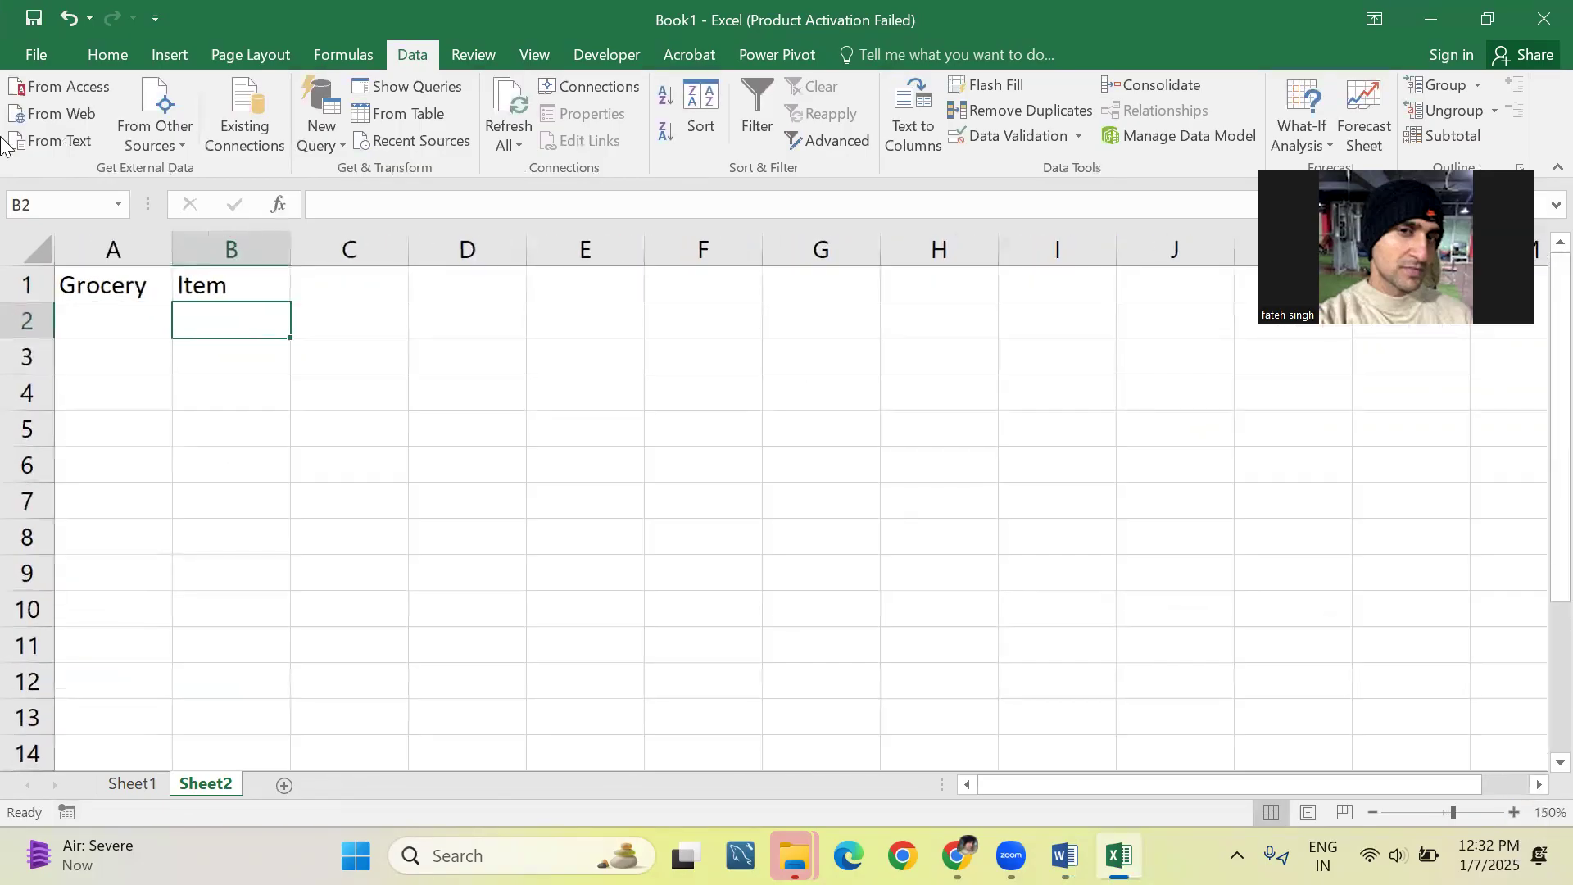
click(99, 323)
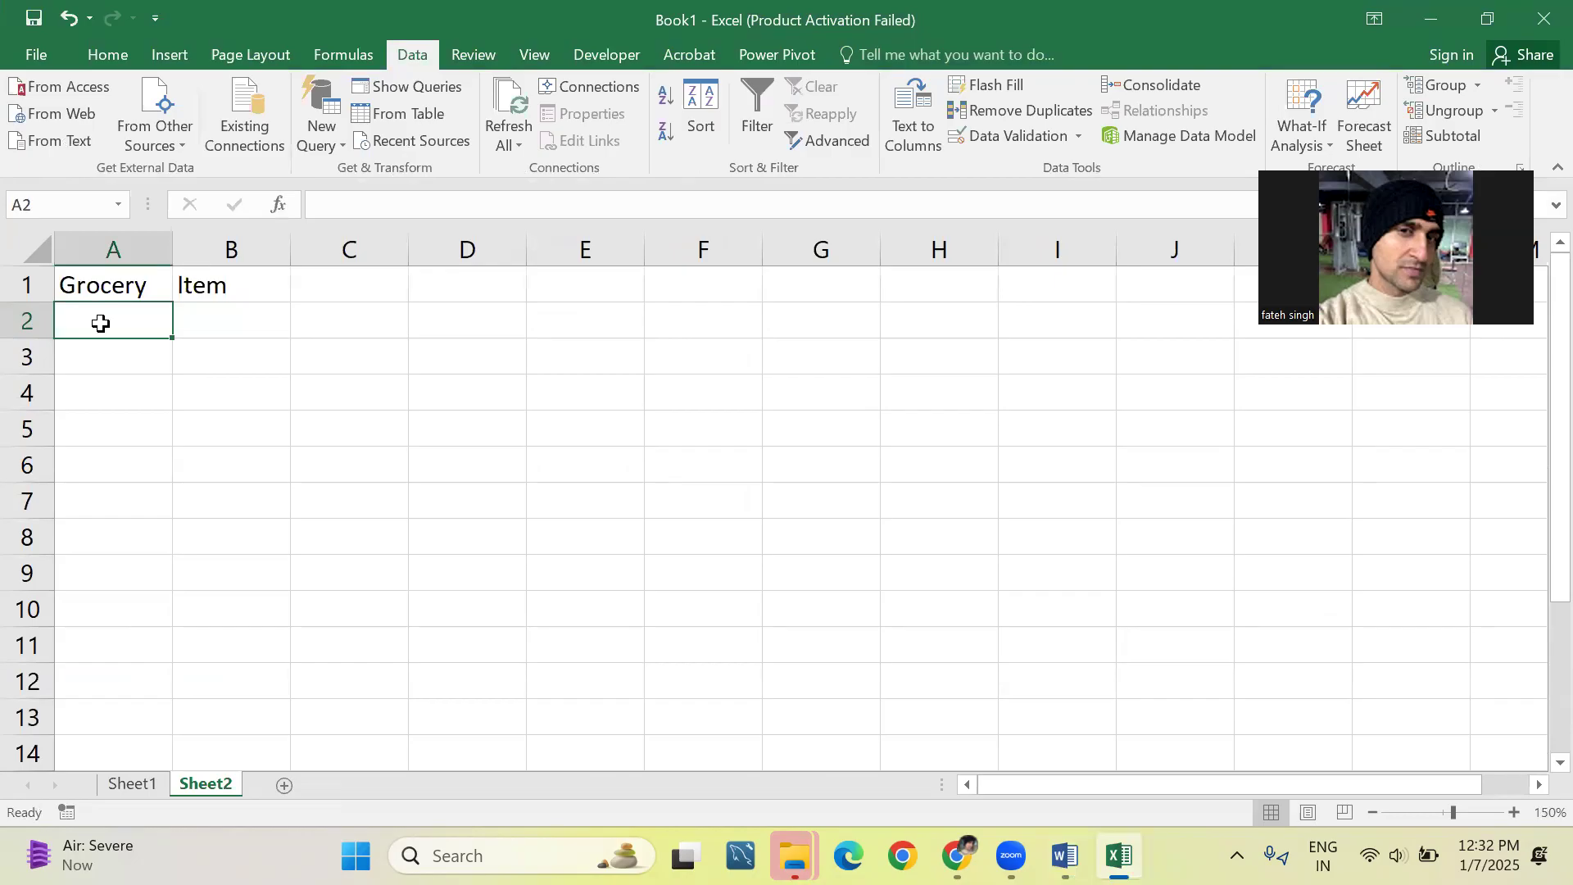
text(fish)
key(Return)
text(hicken)
key(BackSpace)
key(BackSpace)
key(BackSpace)
key(BackSpace)
key(BackSpace)
key(BackSpace)
text(chicken)
key(Return)
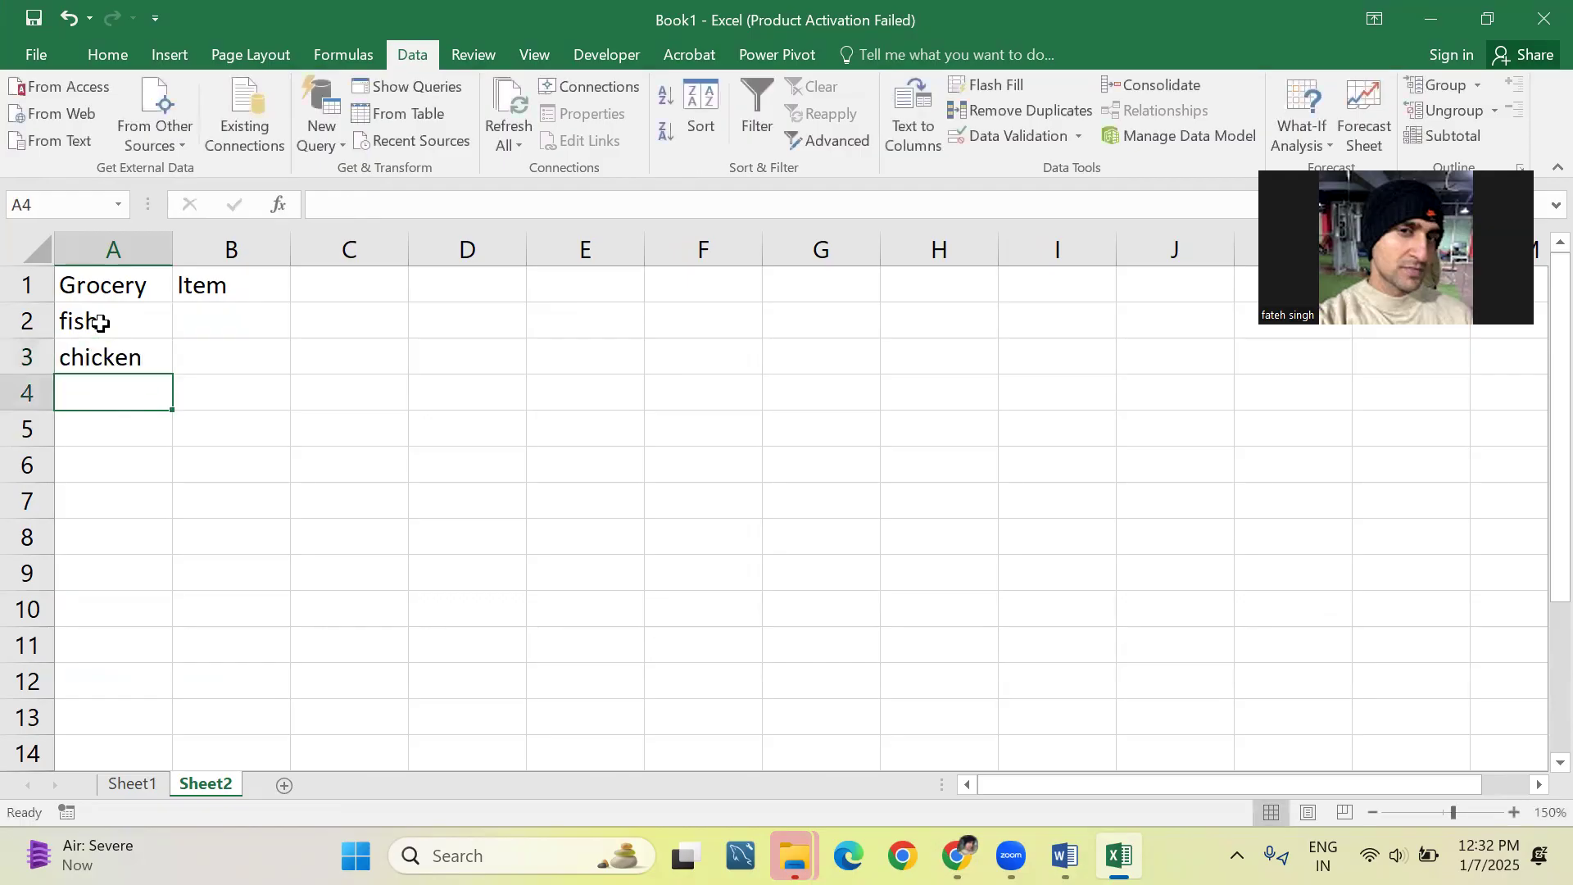
Open the data validation settings for cell B2 and consult the WEEKDAY formula example in the Word document.
key(Up)
key(Right)
key(Up)
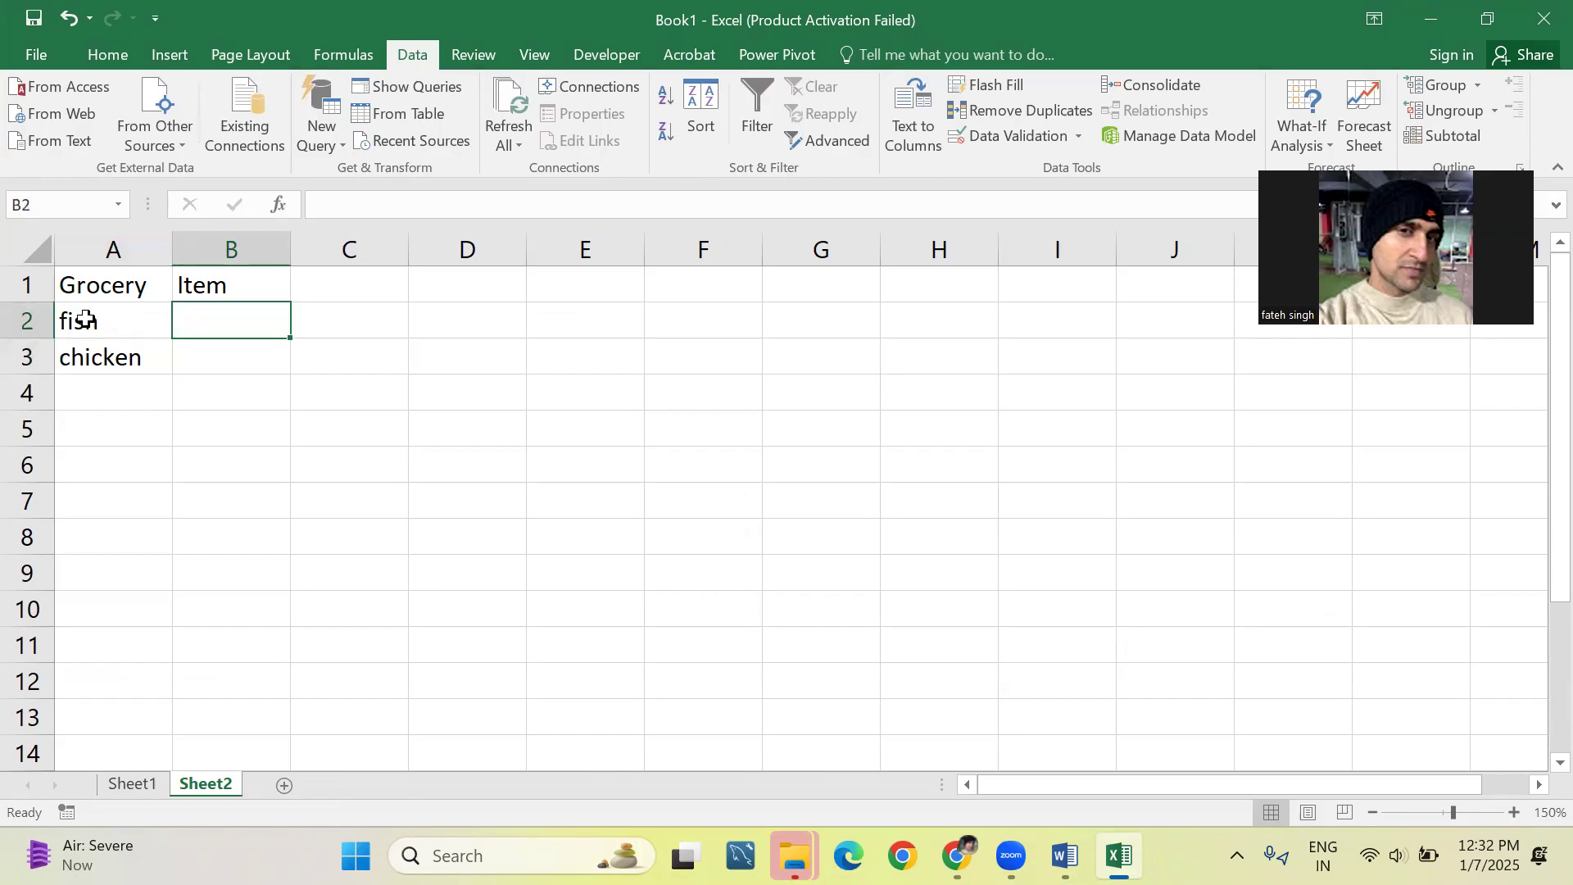
click(1004, 141)
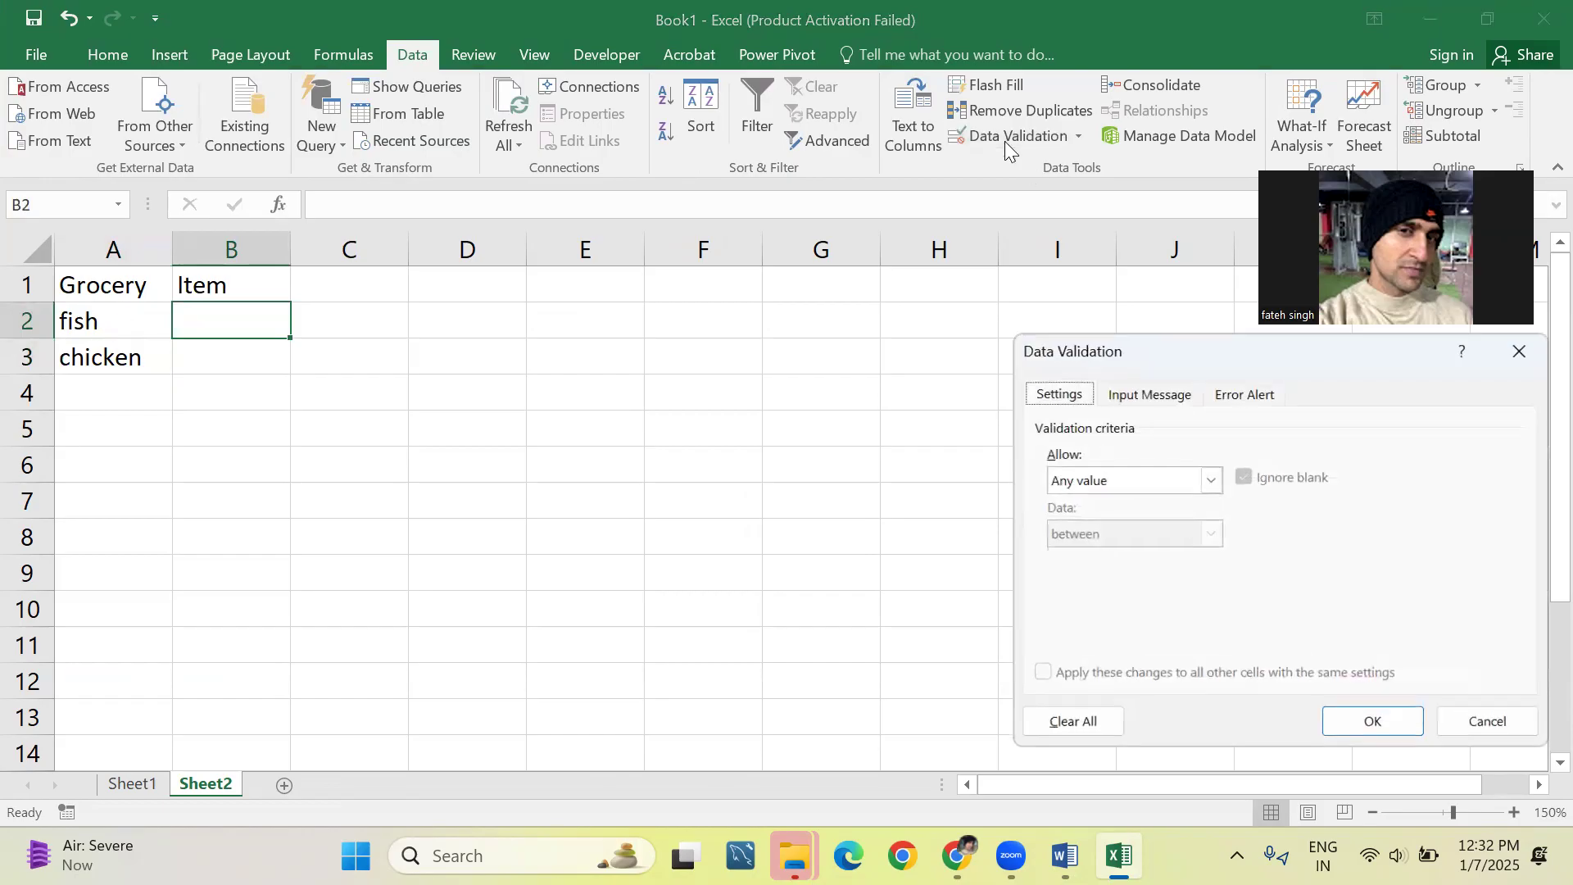
drag(1183, 352, 725, 209)
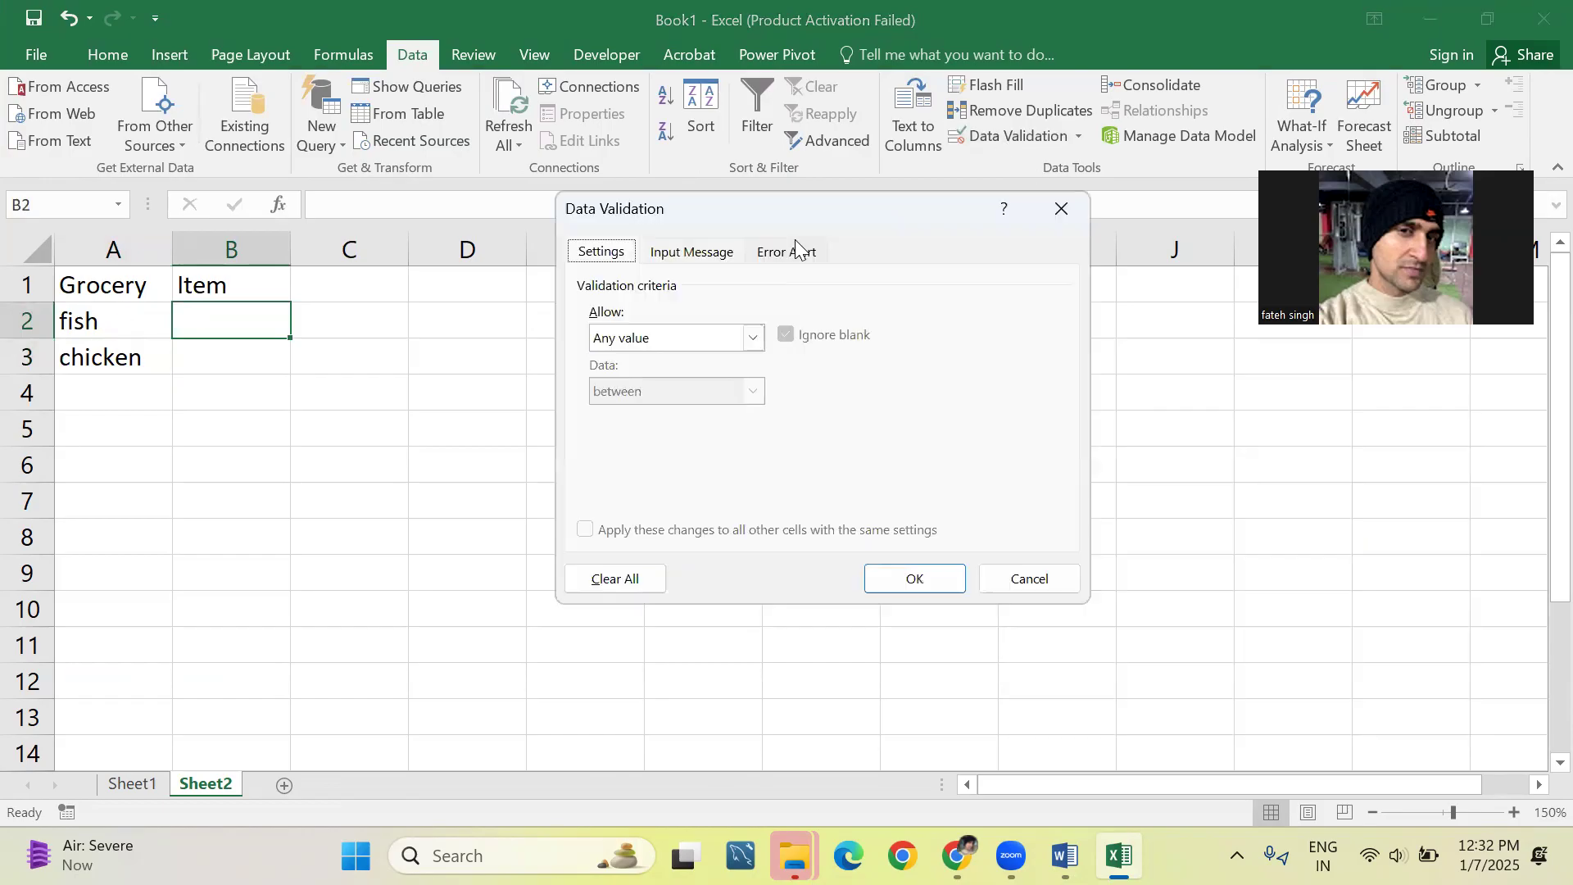
key(alt+Tab)
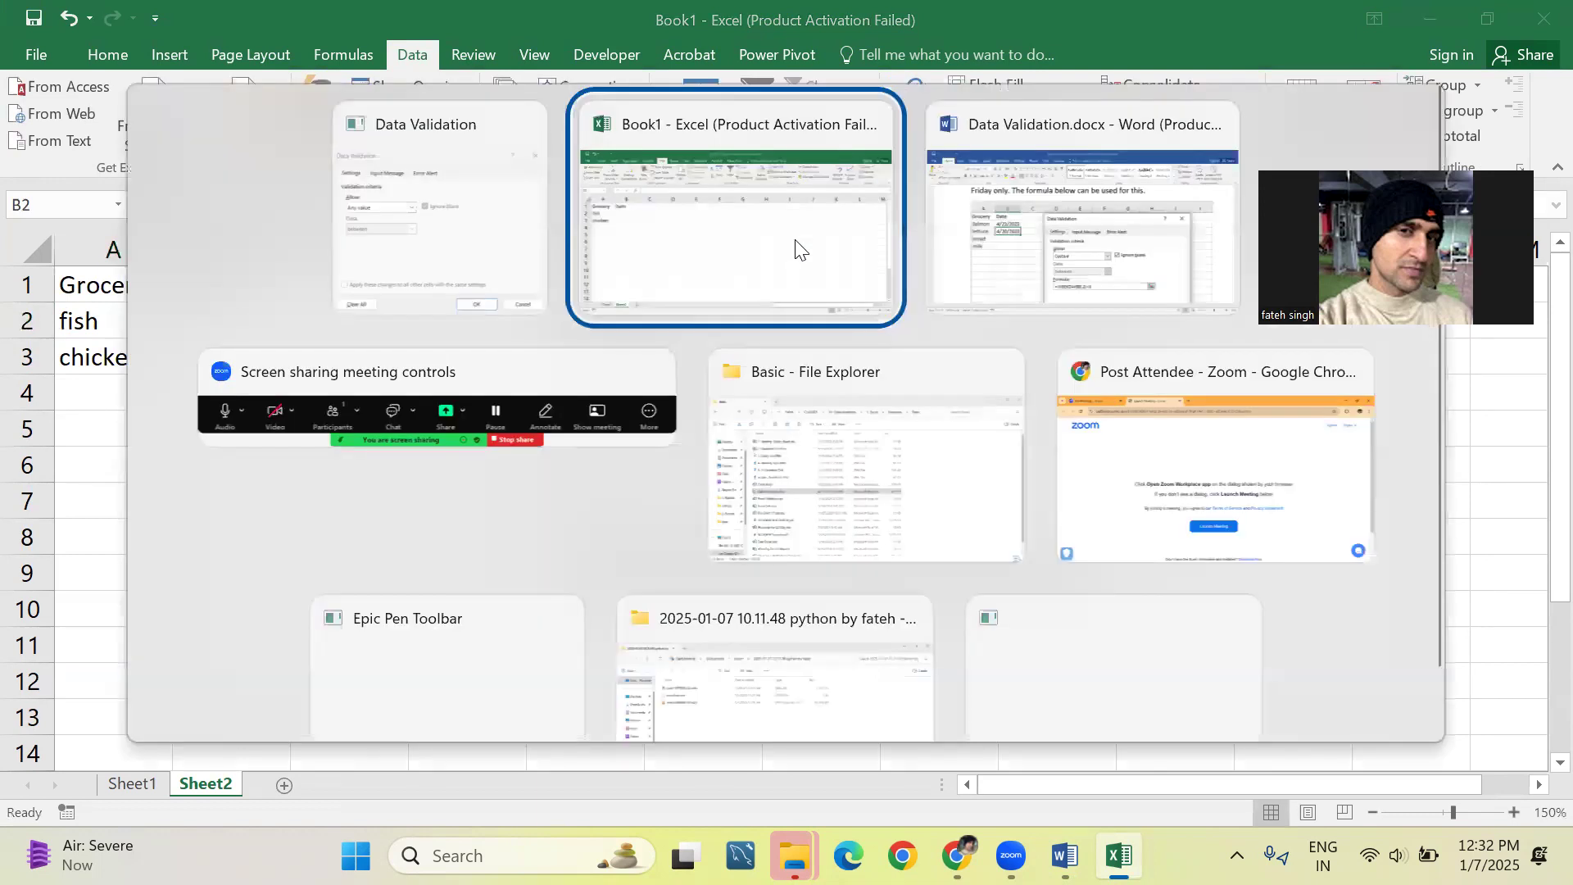
key(alt+Tab)
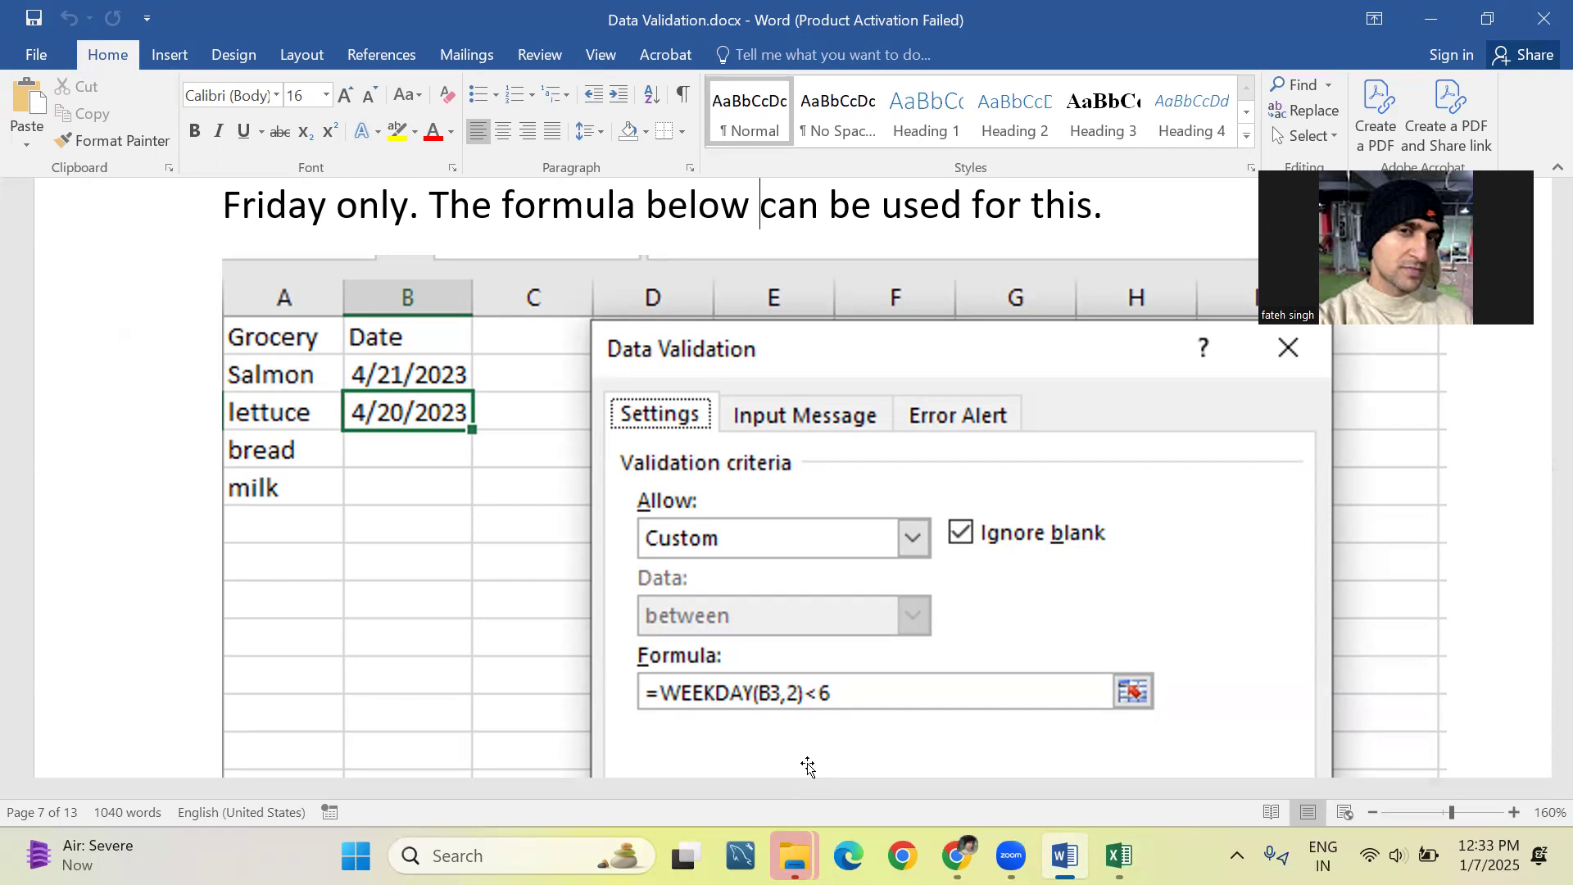
key(alt+Tab)
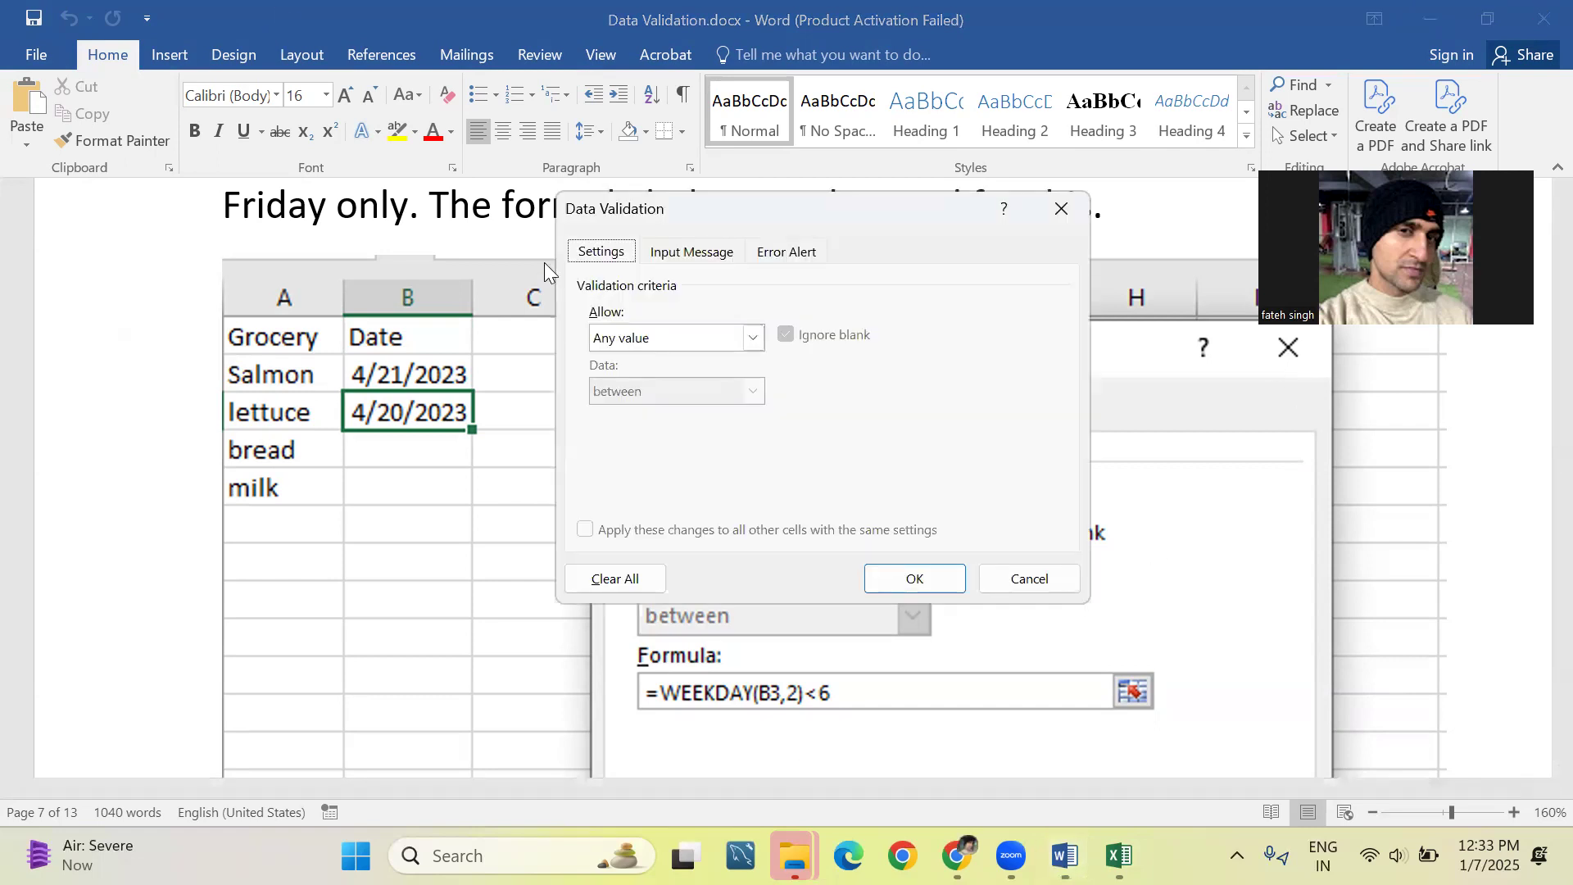
Apply a custom data validation rule with the formula =weekday(B2,2)<6 to cell B2.
click(678, 343)
click(644, 482)
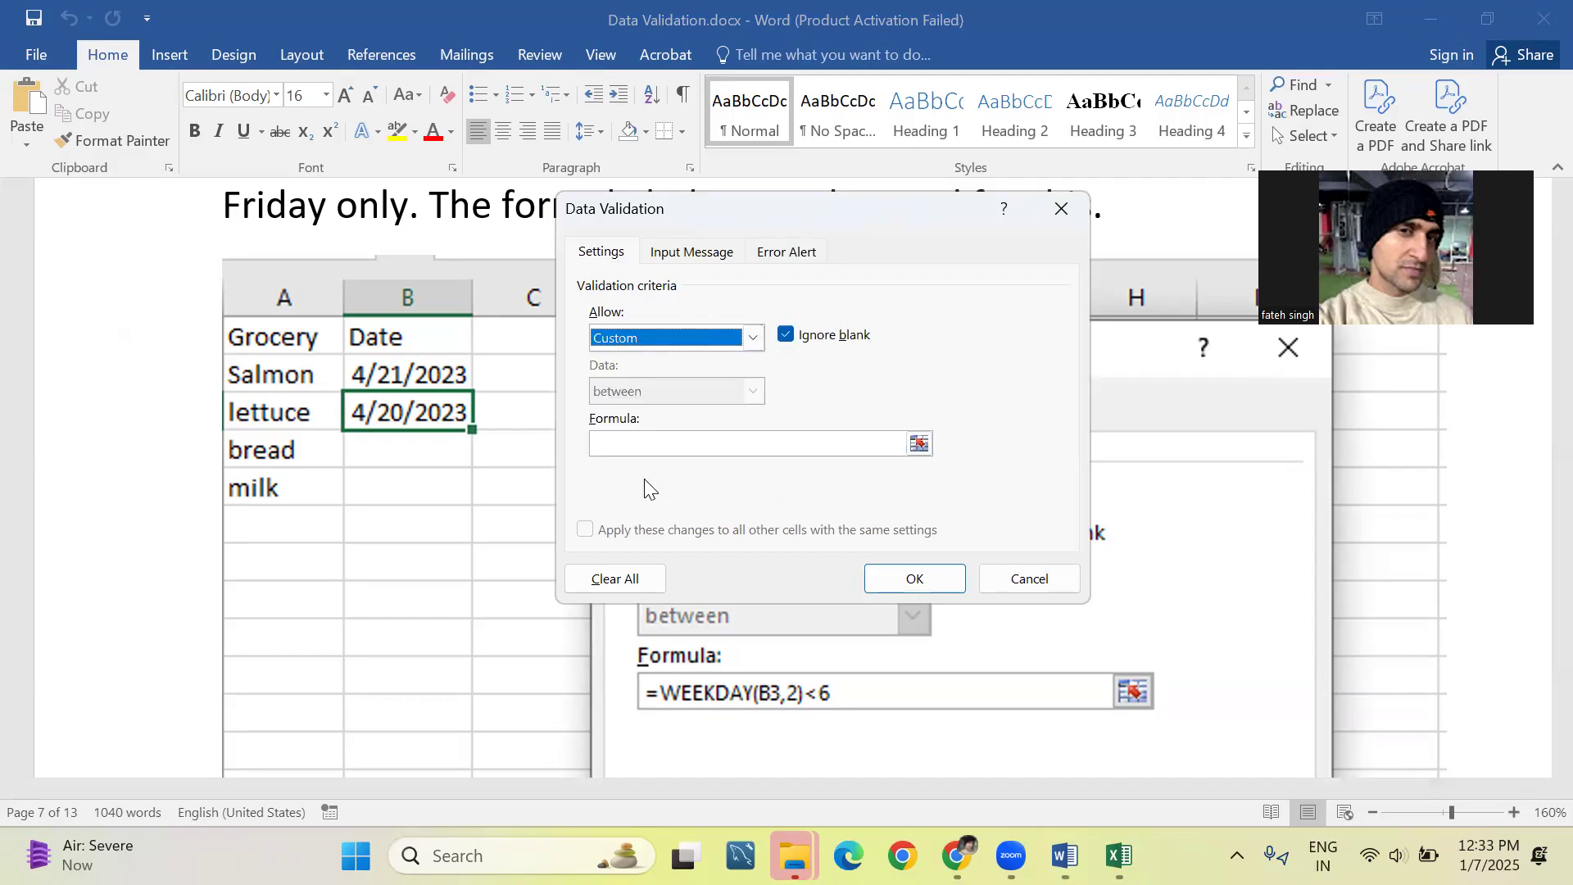
click(695, 442)
text(=w)
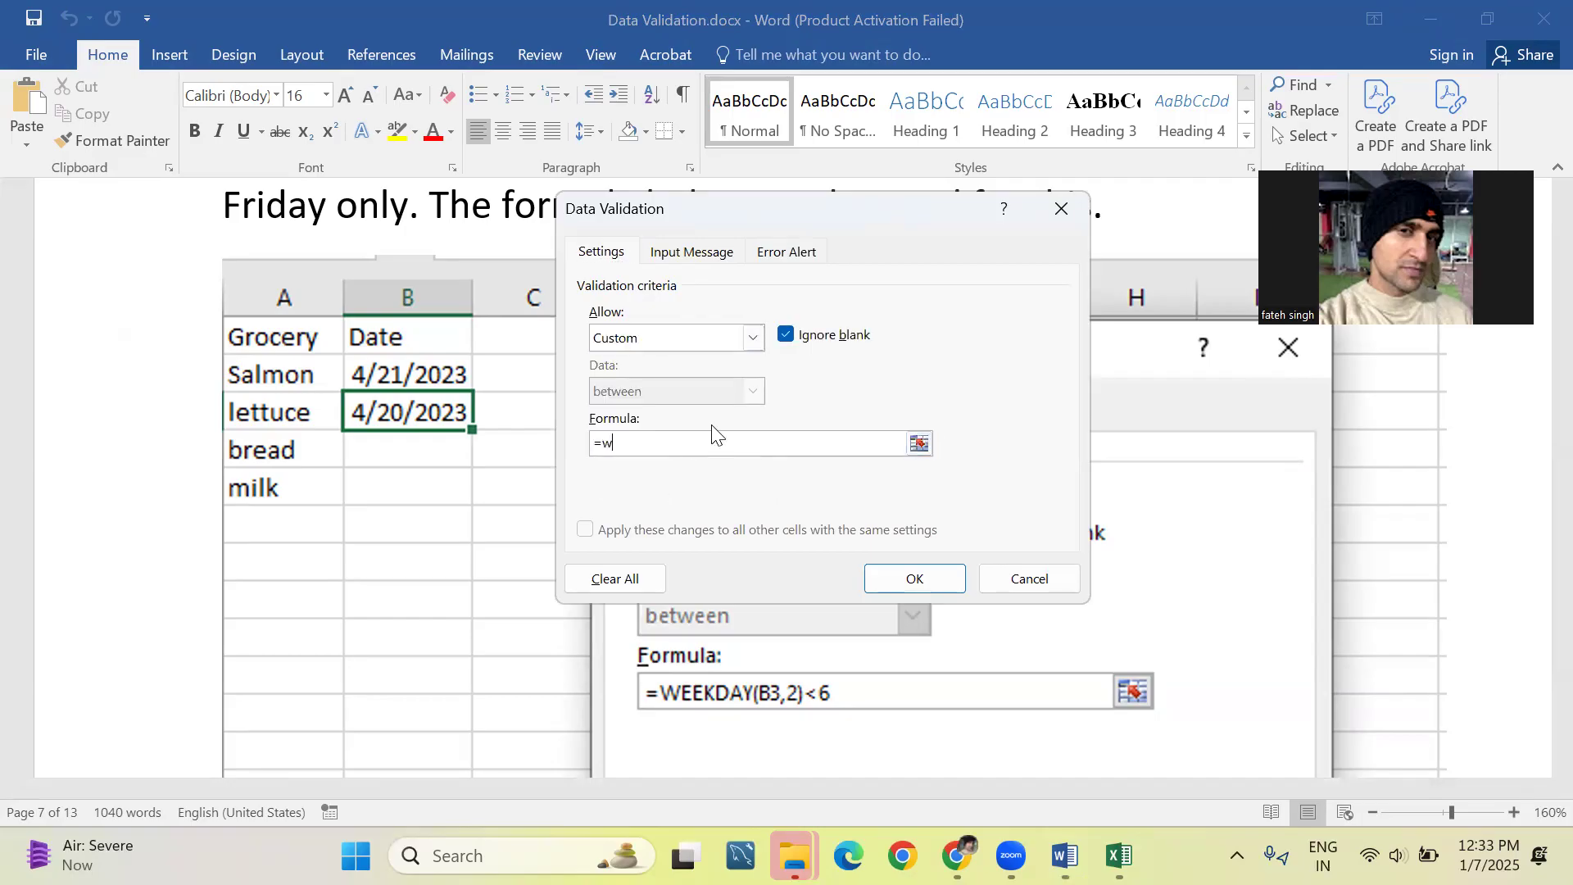
text(eekday(B2,2)<6)
click(913, 578)
Return to the Excel workbook and enter the date 1/7/2025 in cell B2 to test the weekday rule.
key(alt+Tab)
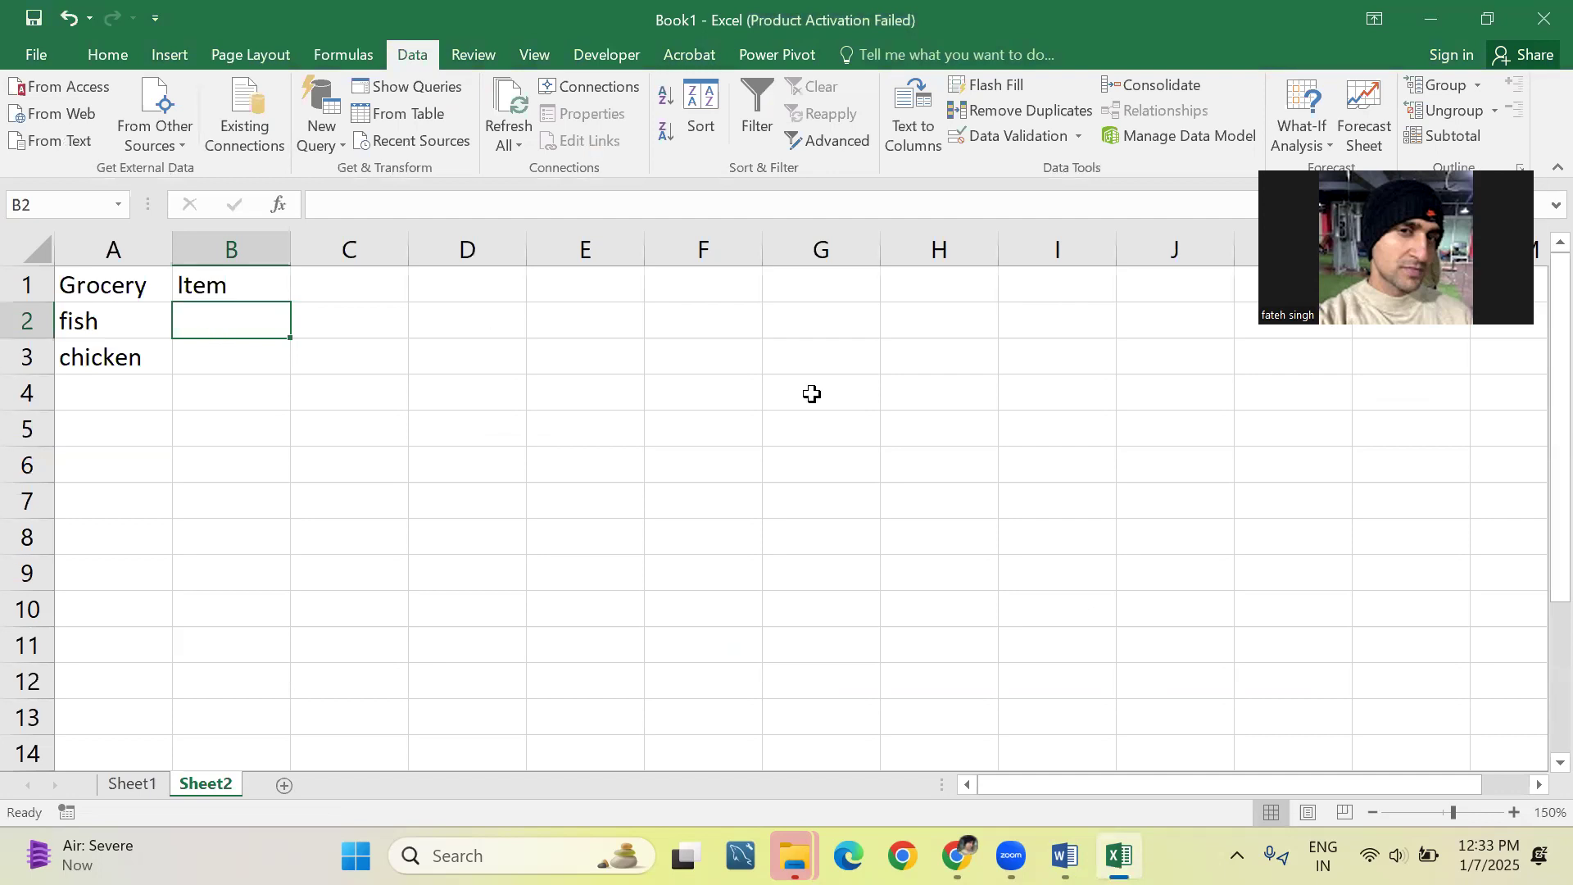
text(1/7/)
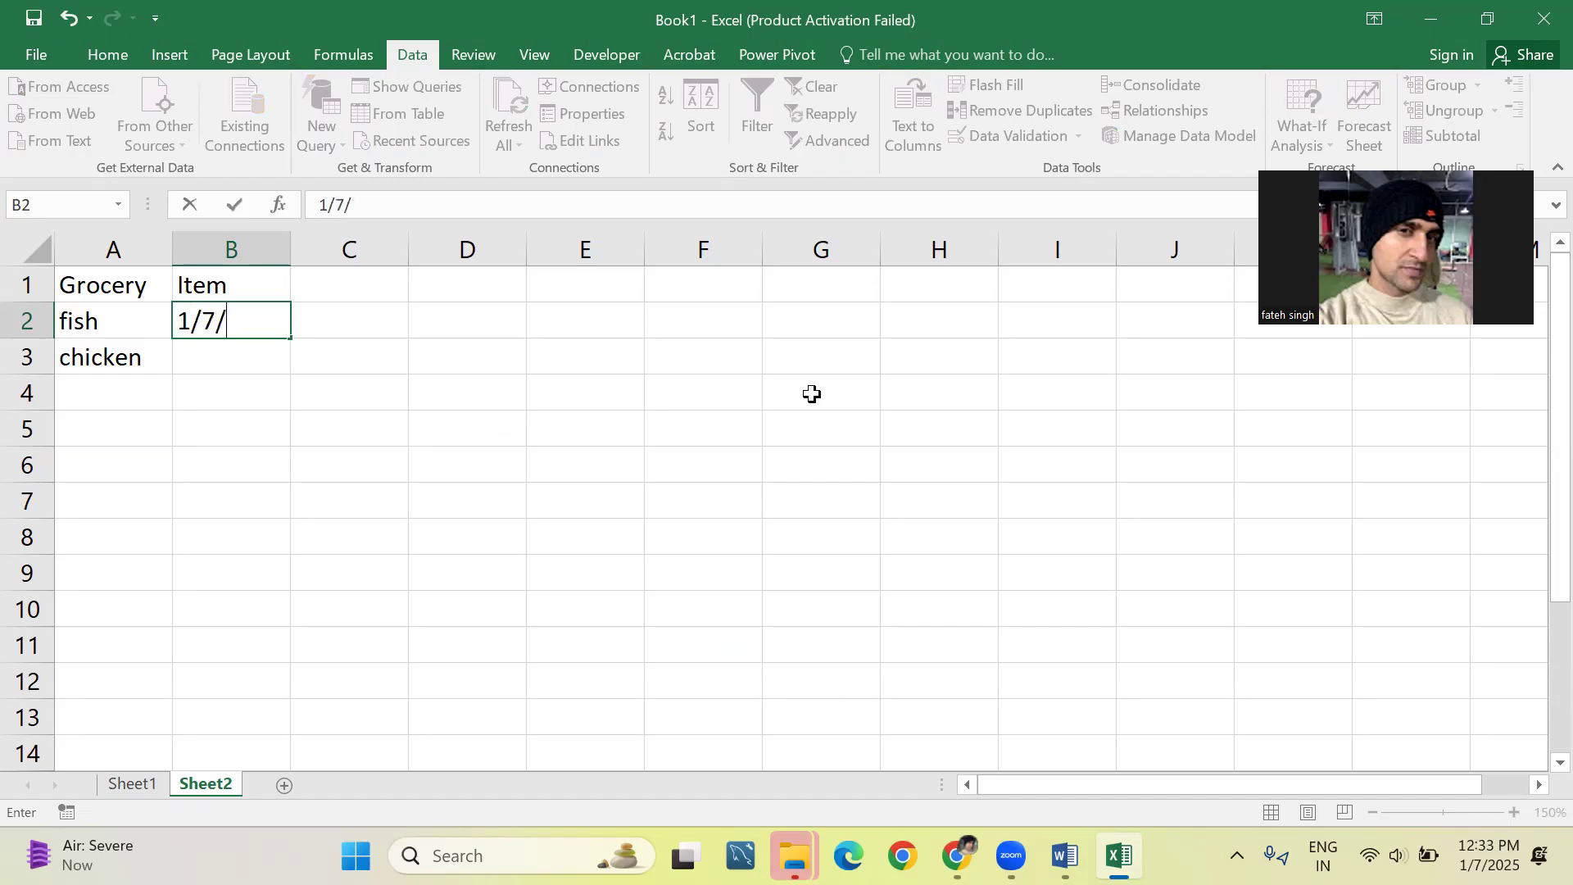
text(2025)
key(Return)
key(Up)
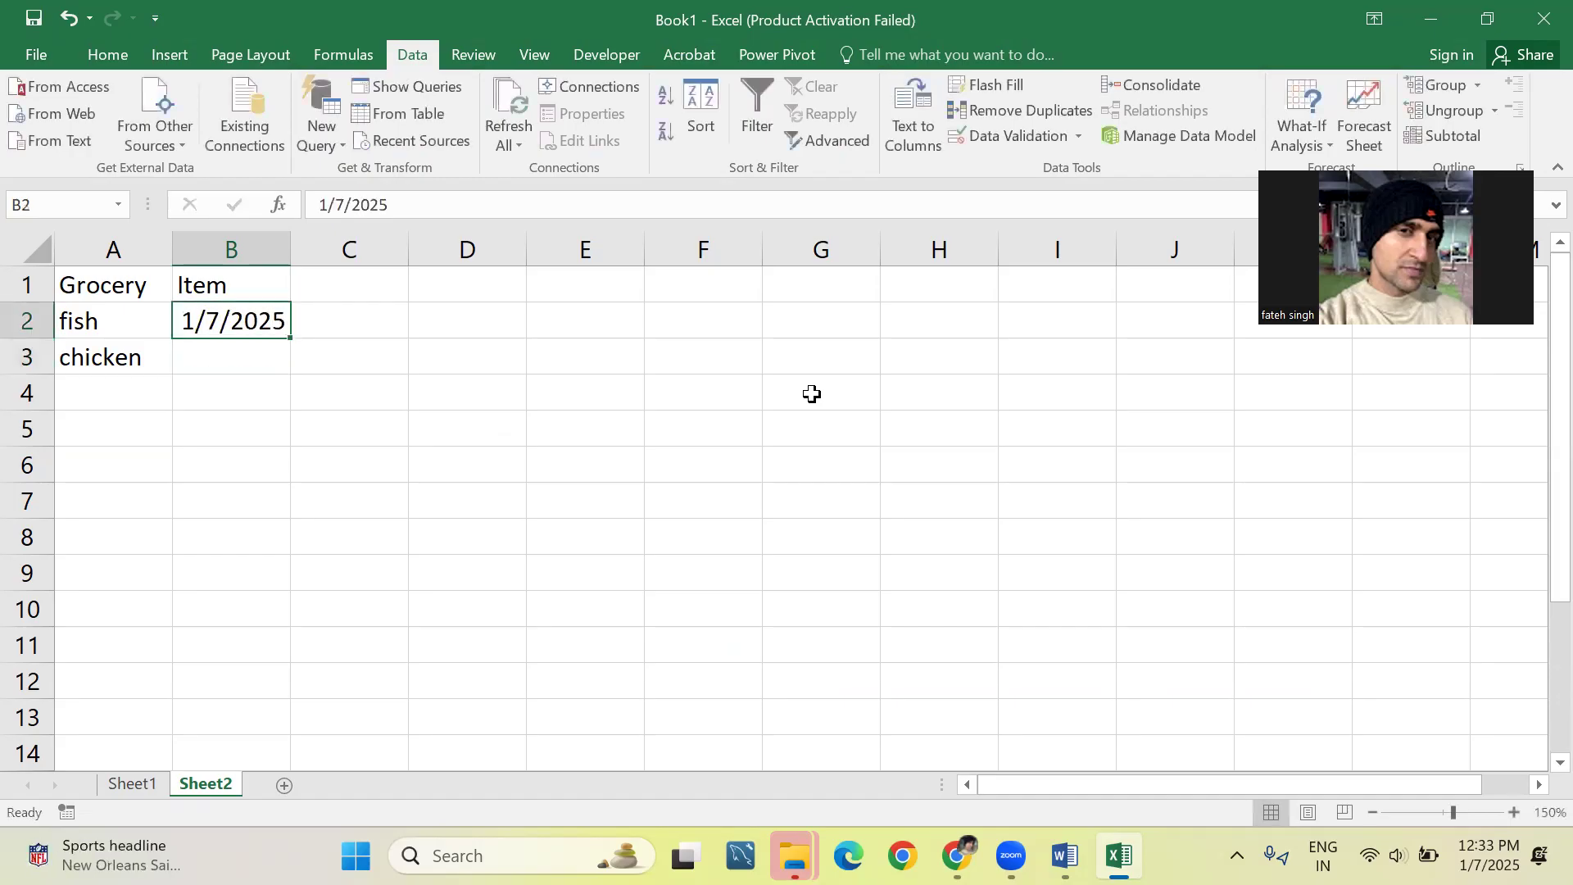
Test the weekday rule with further dates by changing cell B2 to 1/8/2025 and again to 1/9/2025.
click(349, 204)
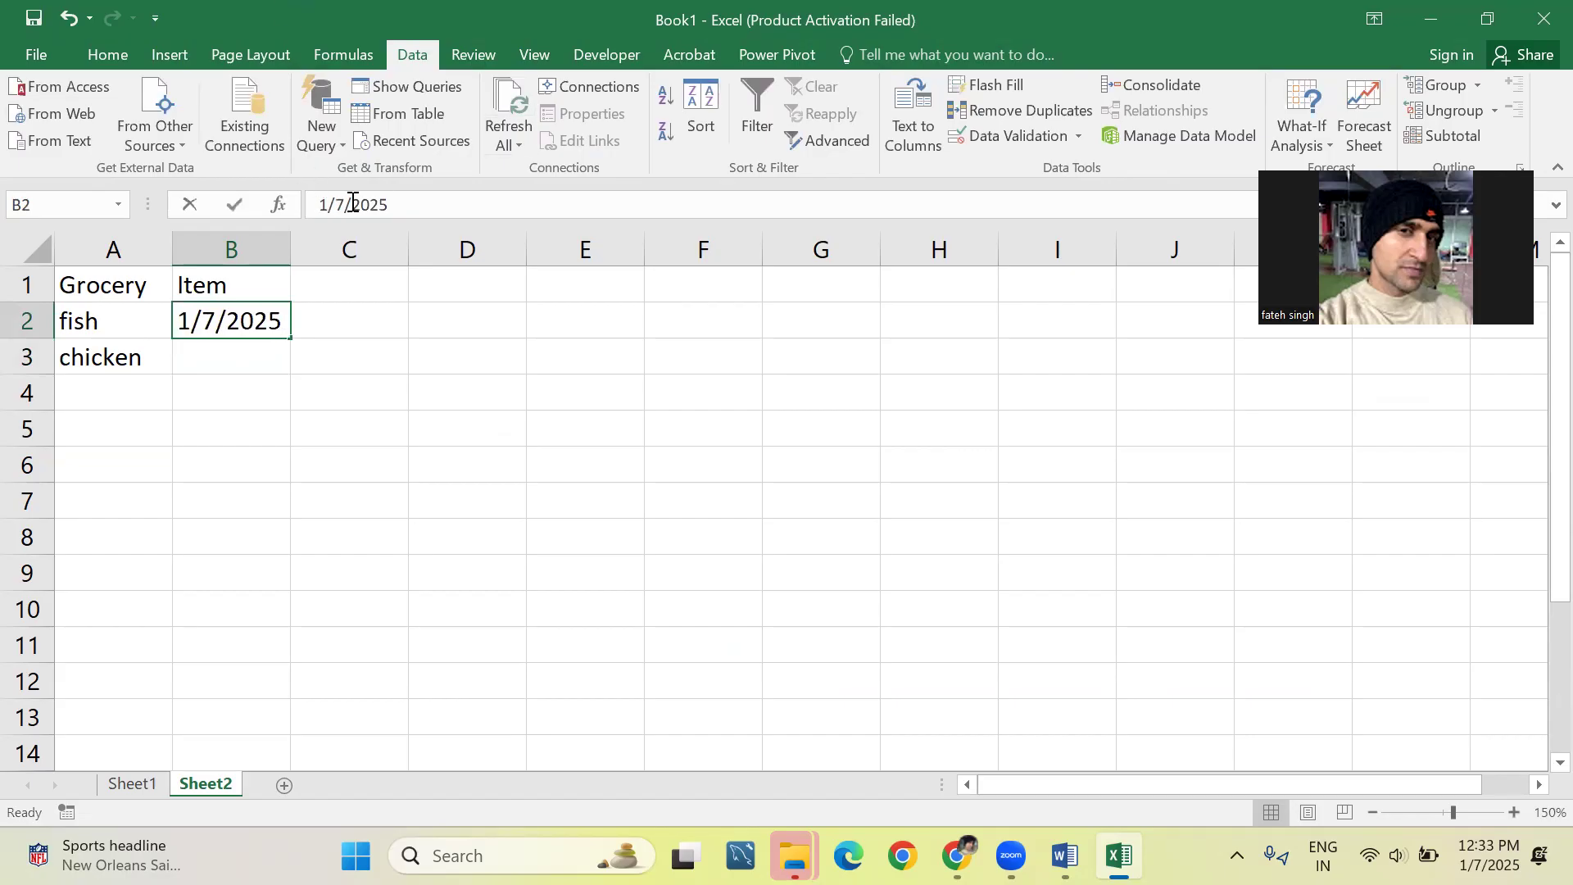
key(BackSpace)
text(8)
key(Return)
key(Up)
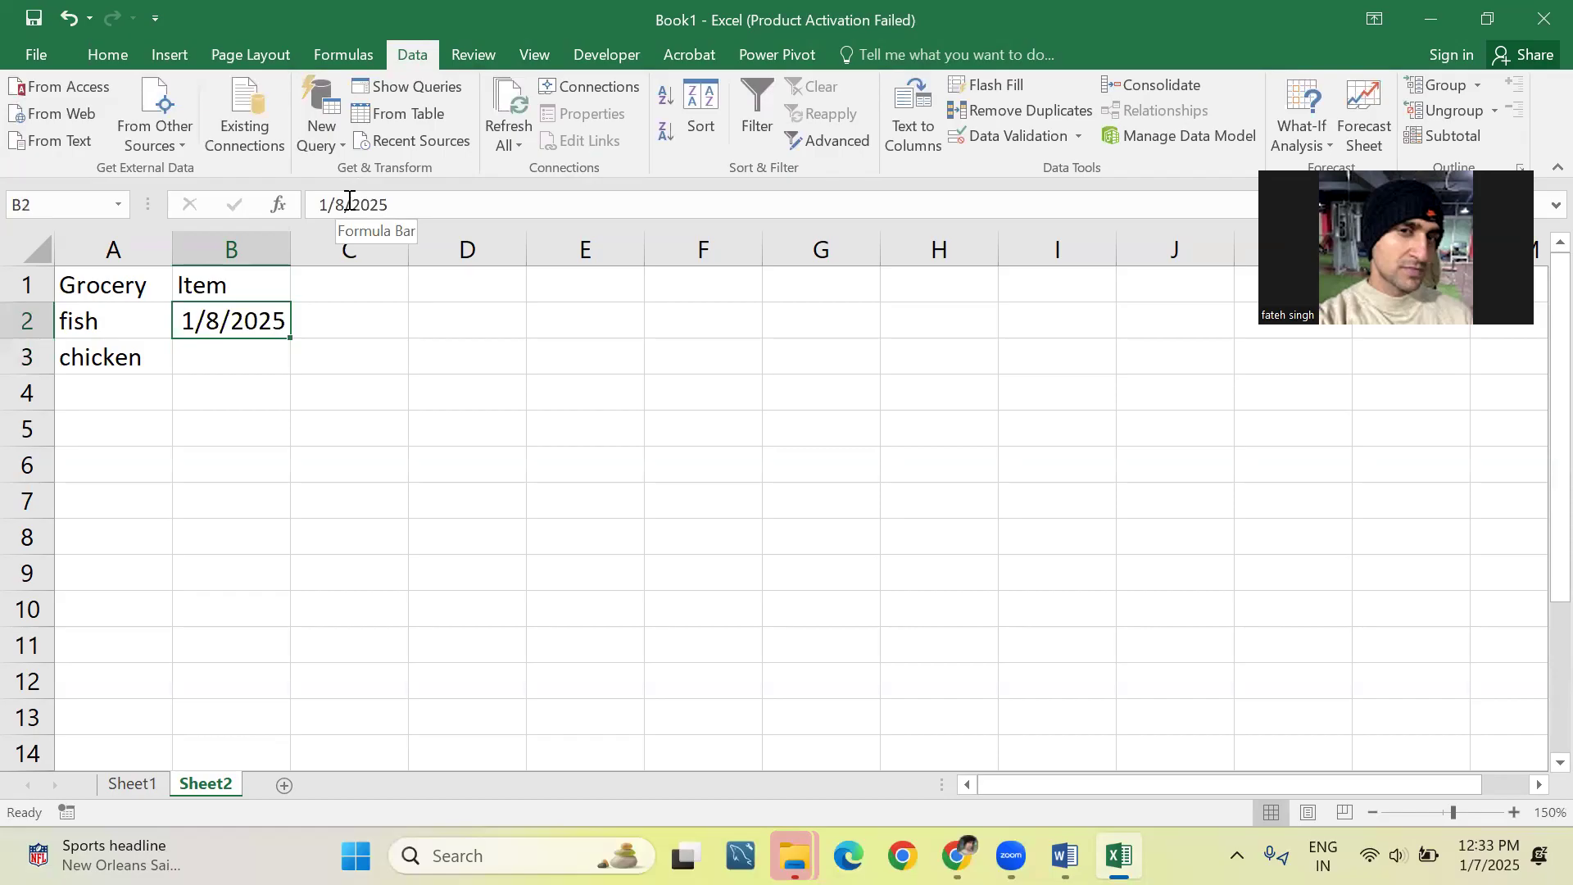
click(346, 205)
key(BackSpace)
text(9)
key(Return)
key(Up)
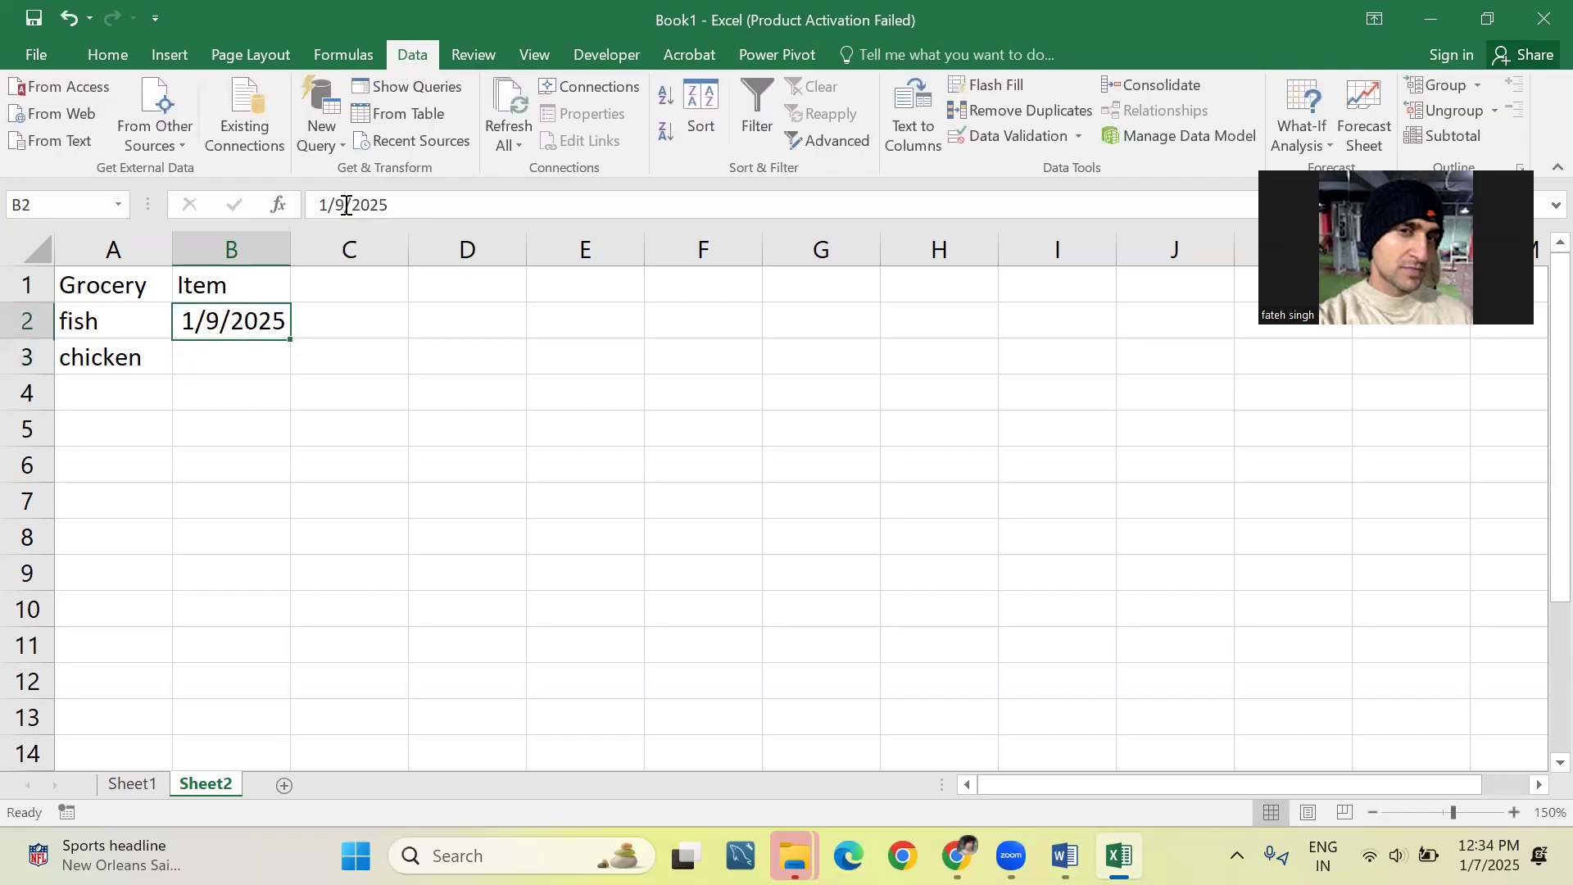
Change the date in cell B2 to 1/10/2025.
click(346, 205)
key(BackSpace)
text(10)
key(Return)
key(Up)
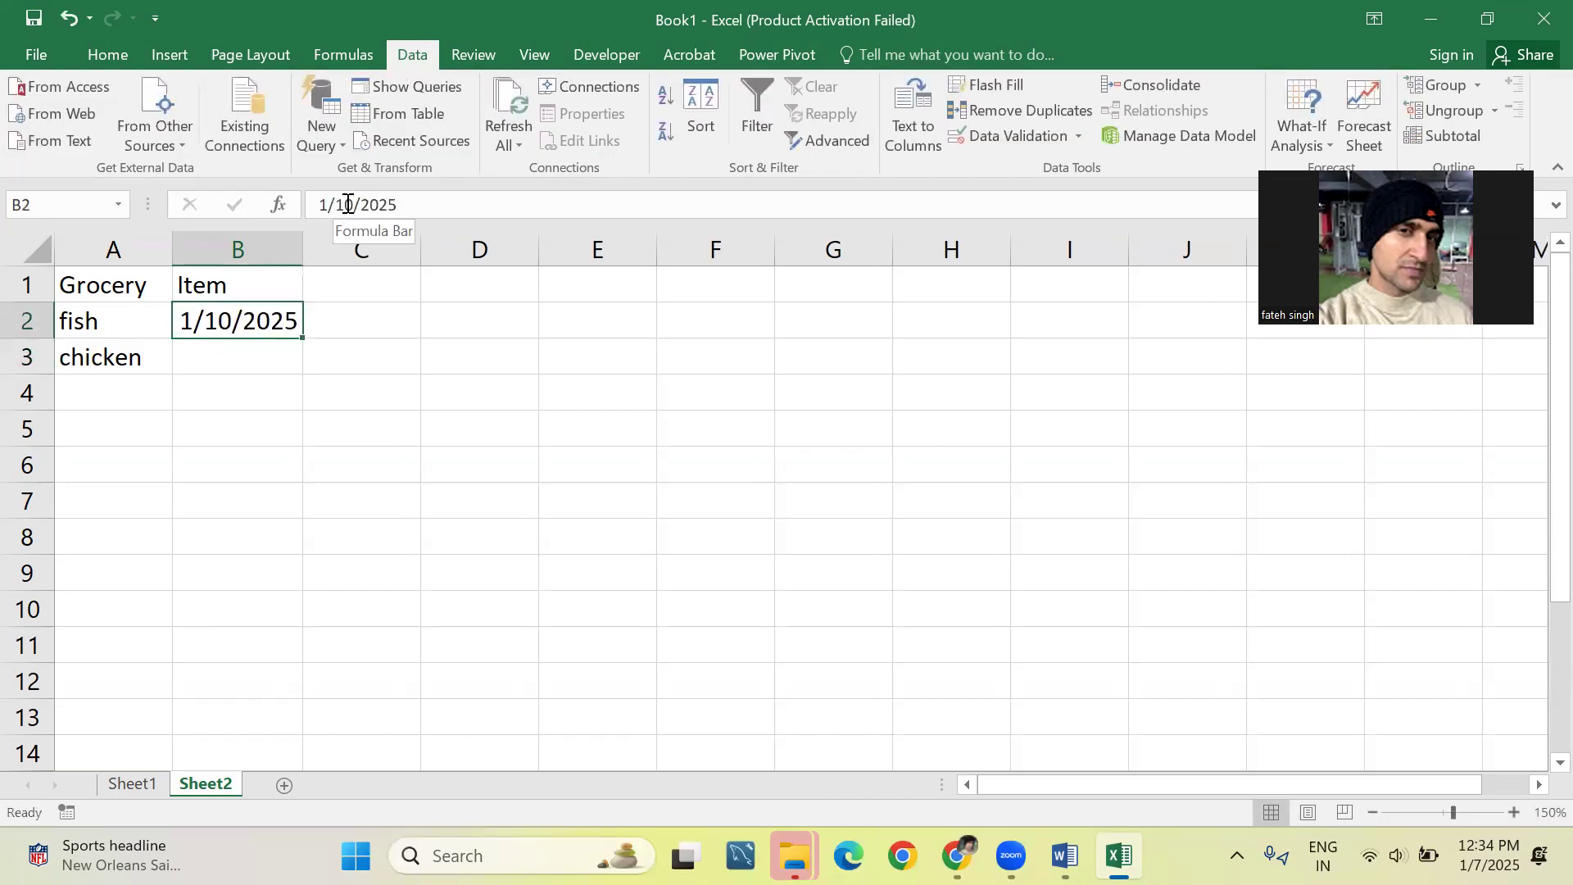
Try to change the date in cell B2 to 1/11/2025, a weekend date, and cancel the entry.
click(355, 205)
key(BackSpace)
text(1)
key(Return)
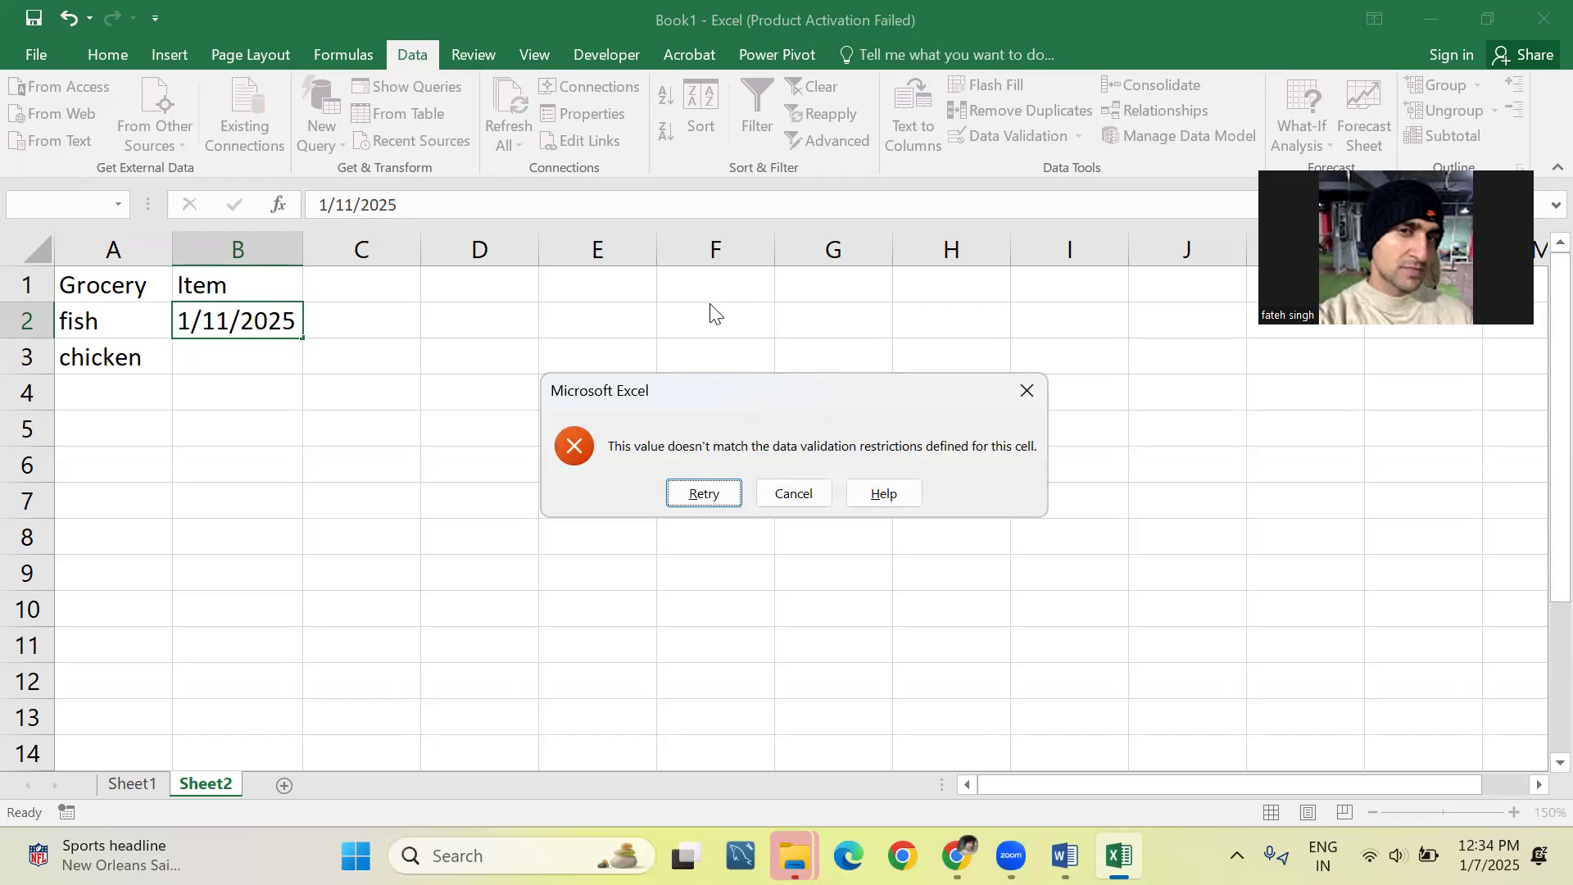
click(788, 490)
Review both parts of the WEEKDAY formula in cell B2's data validation settings, and close them without changes.
click(985, 137)
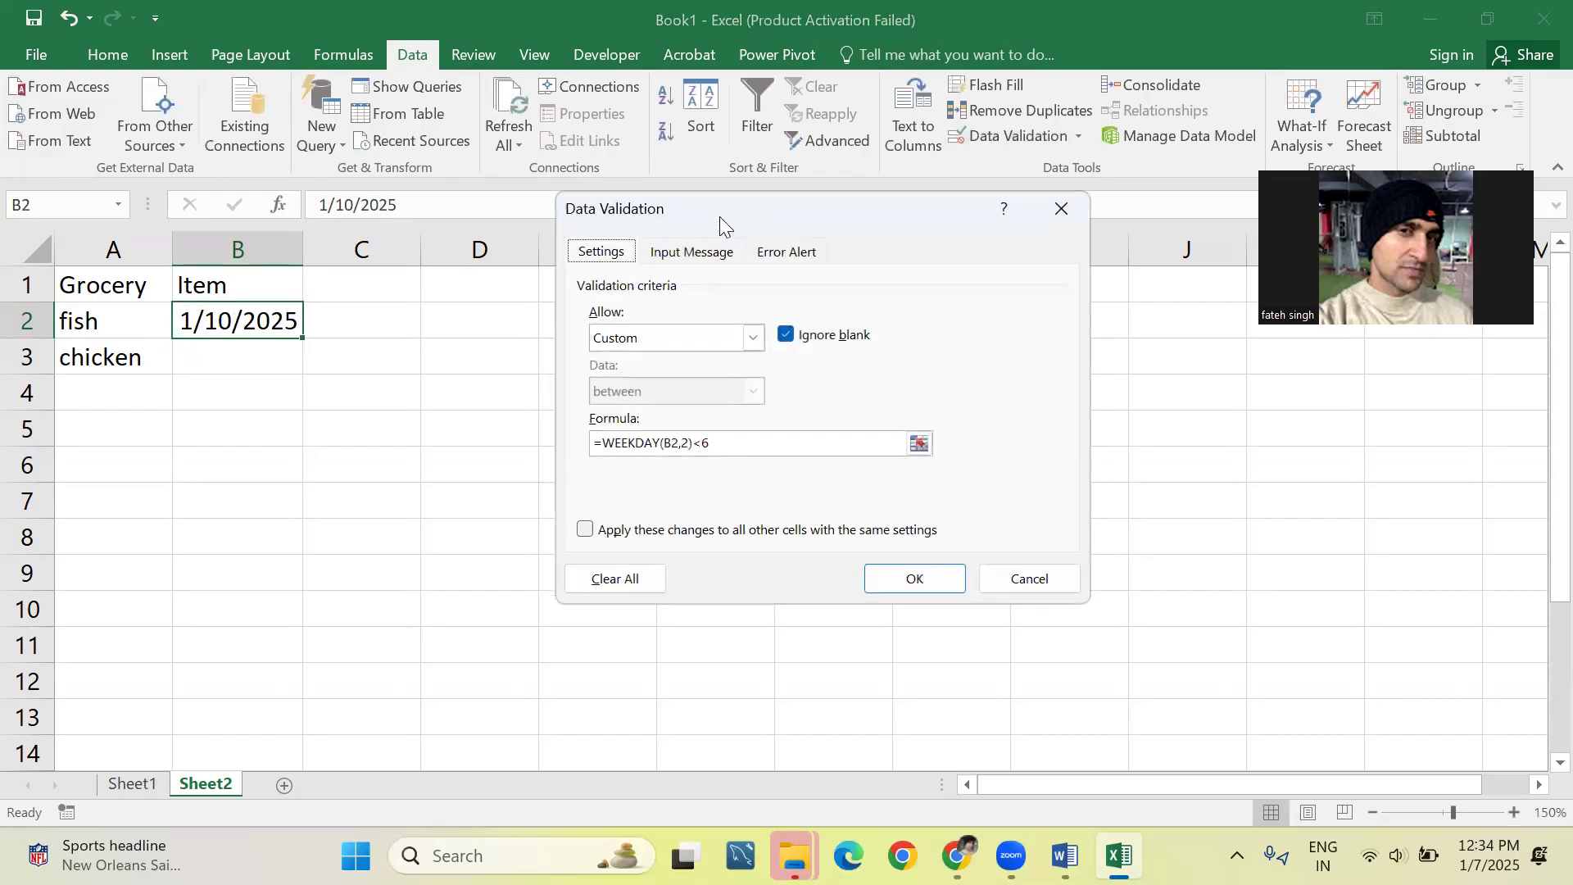
drag(693, 442, 568, 440)
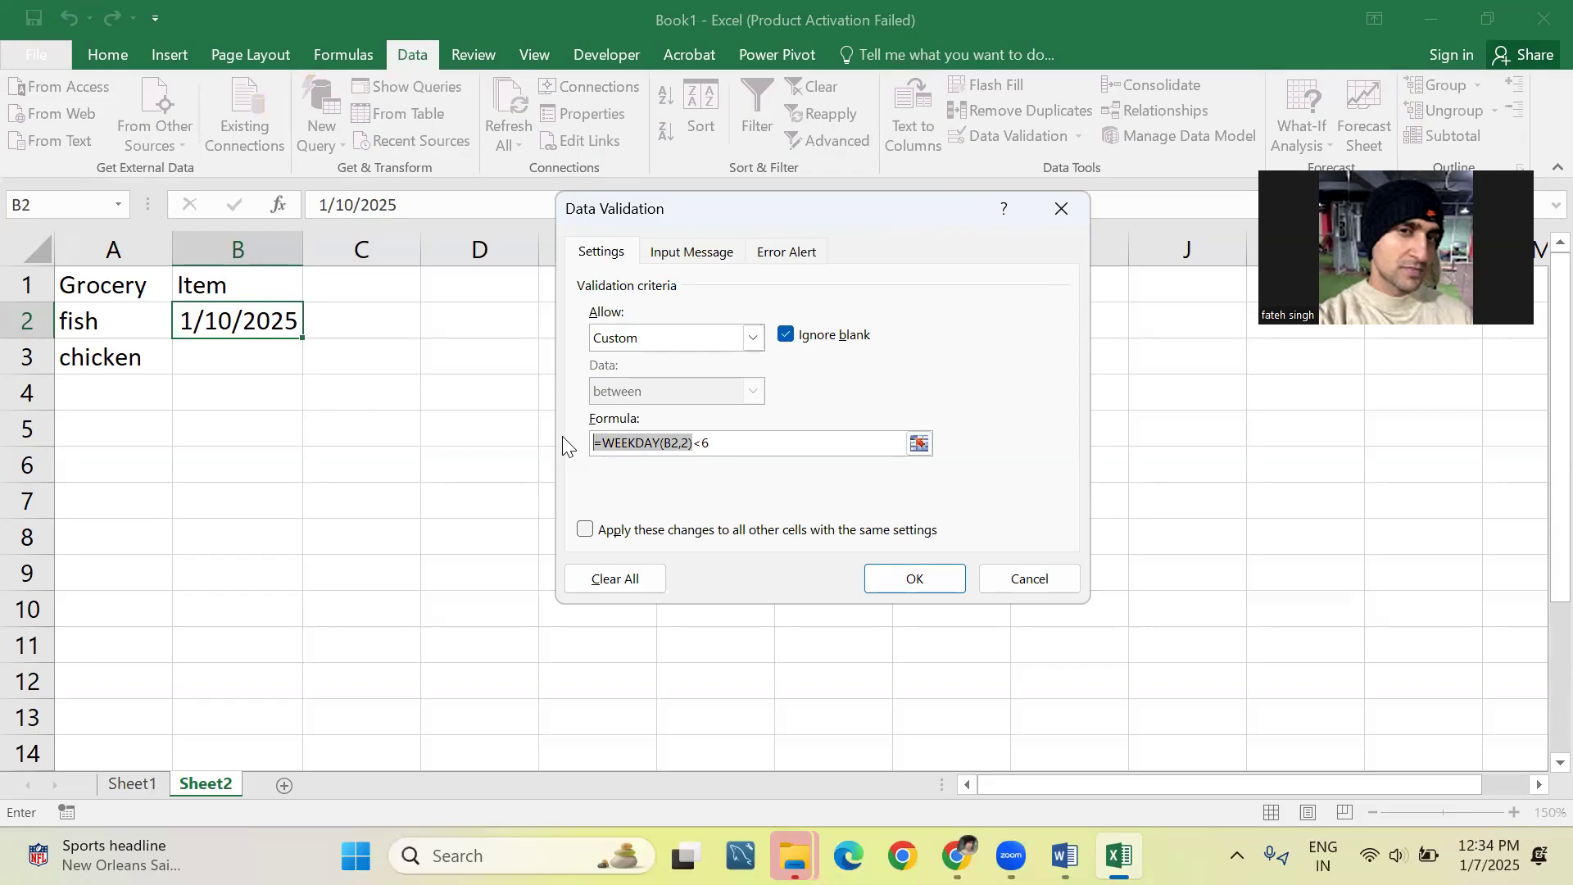
click(719, 439)
drag(719, 439, 692, 442)
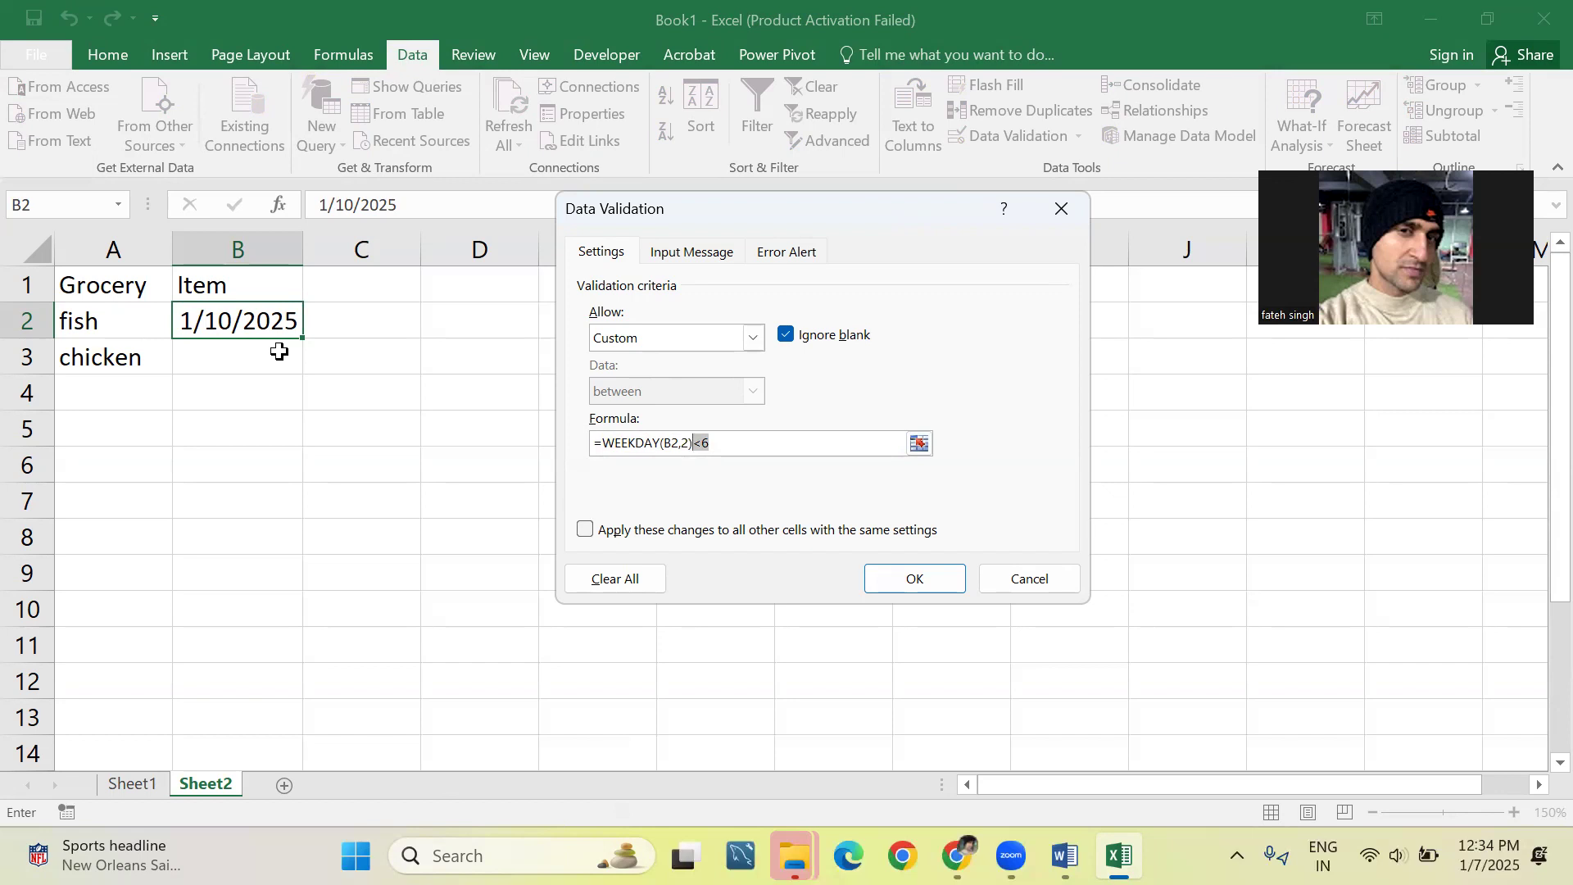
click(845, 447)
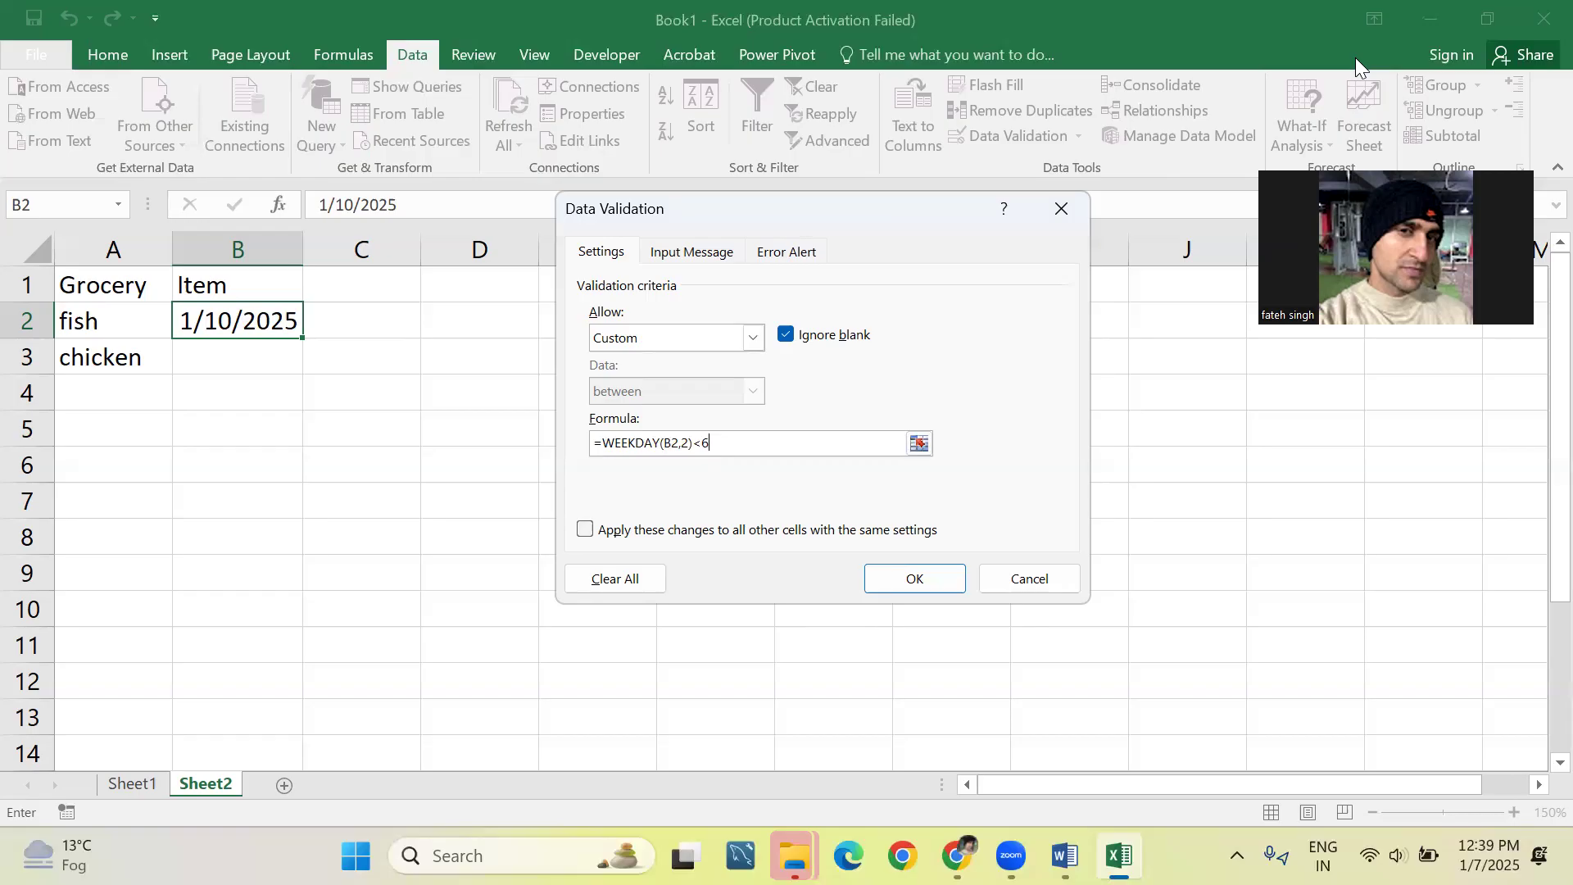
click(1026, 577)
Switch to the Word document and look through the section on validating entries by text length.
key(alt+Tab)
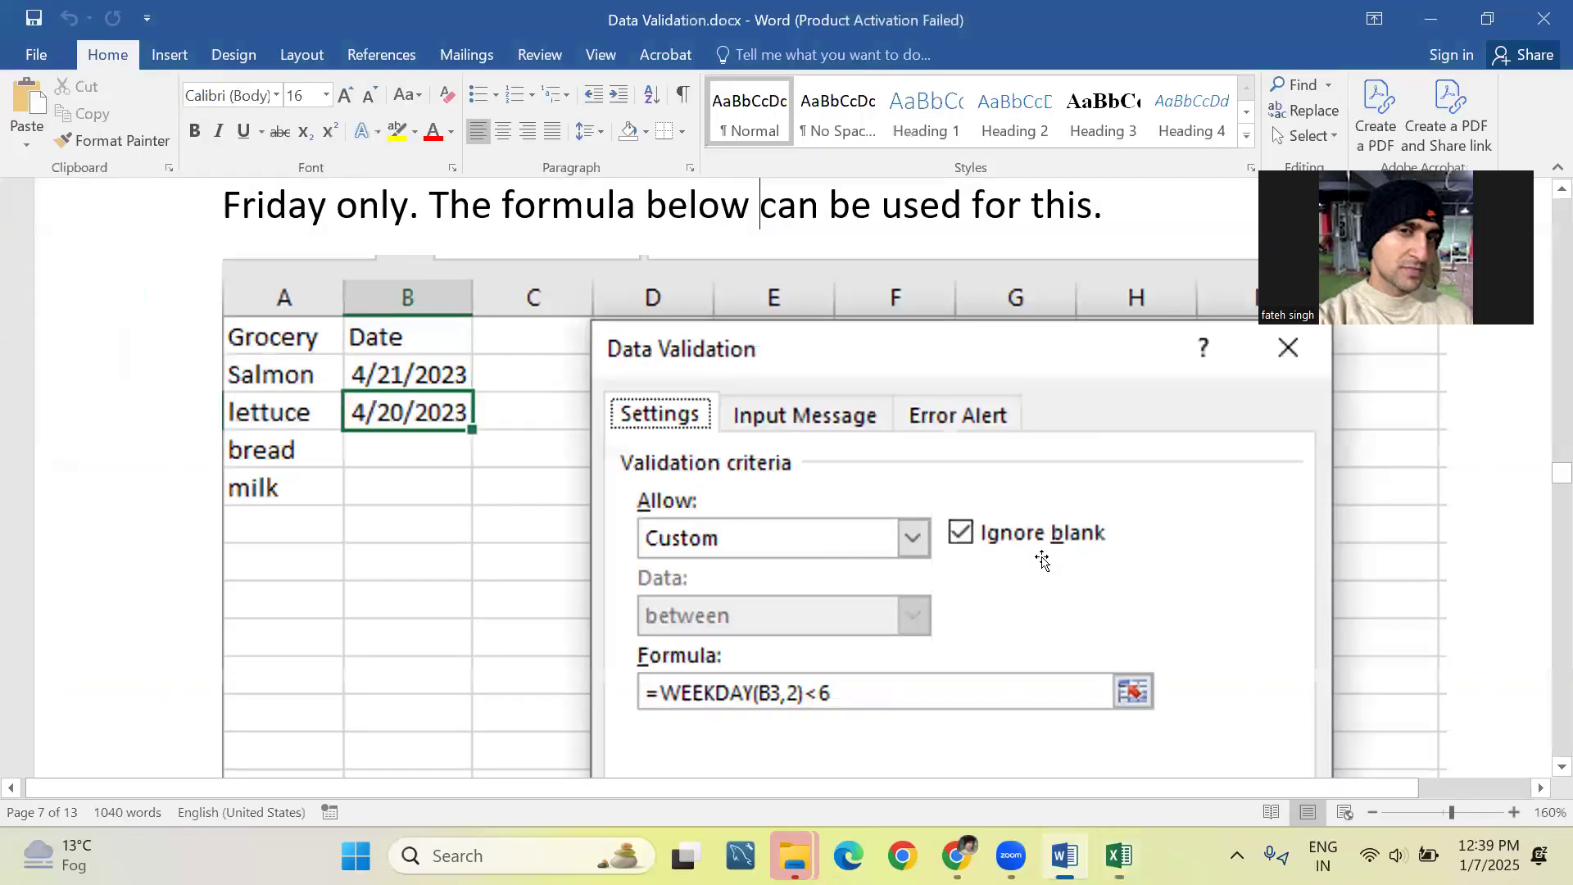
scroll(1044, 557, down, 5)
scroll(1045, 557, down, 5)
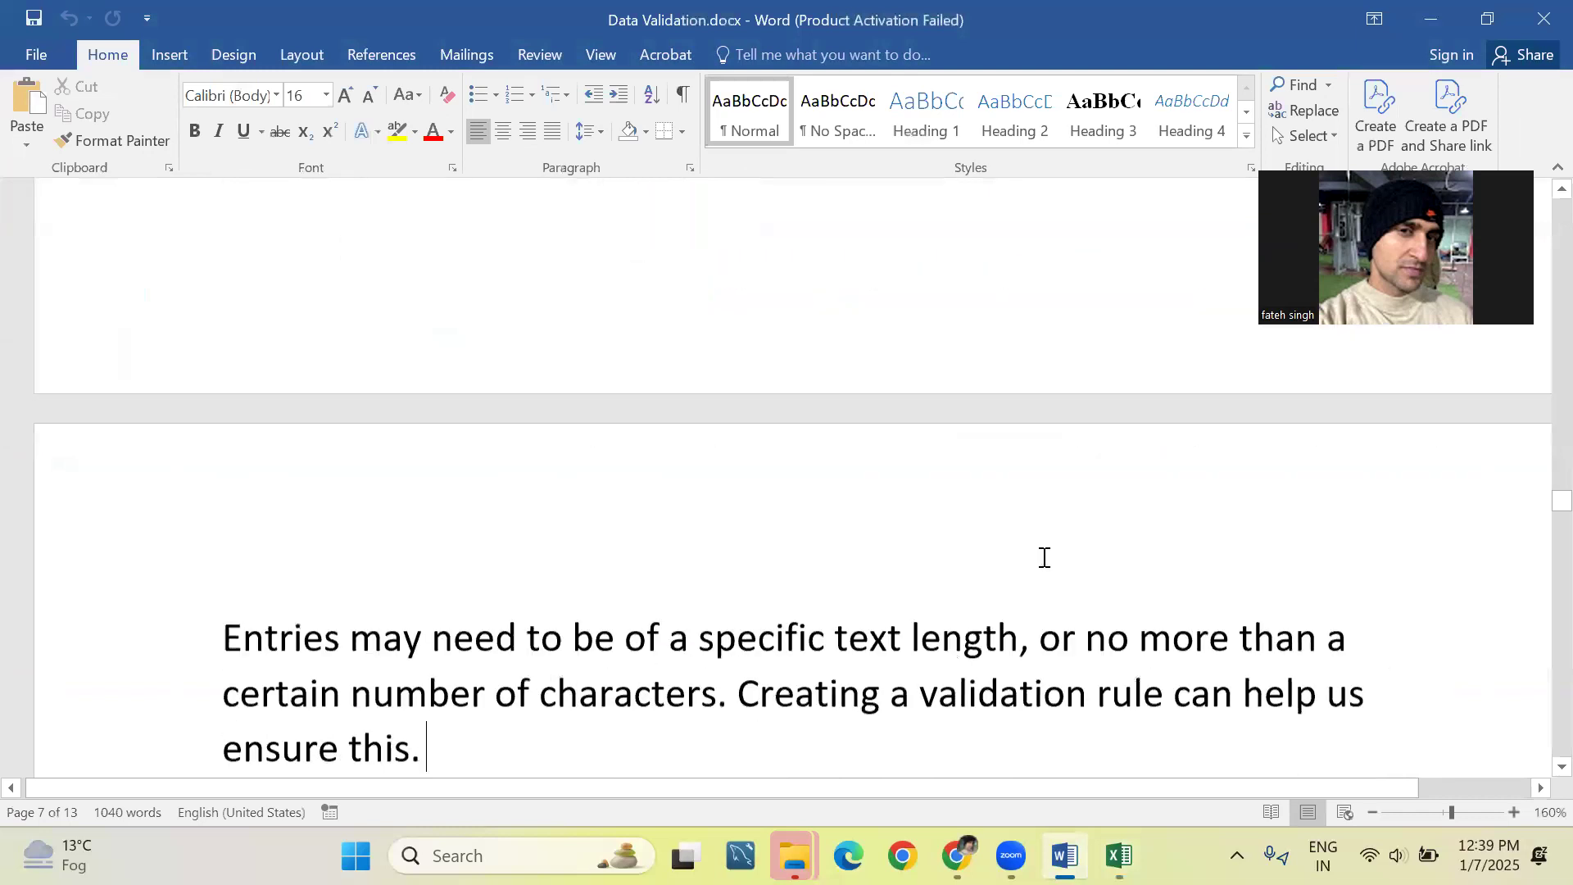
scroll(1044, 557, down, 5)
scroll(1044, 557, down, 8)
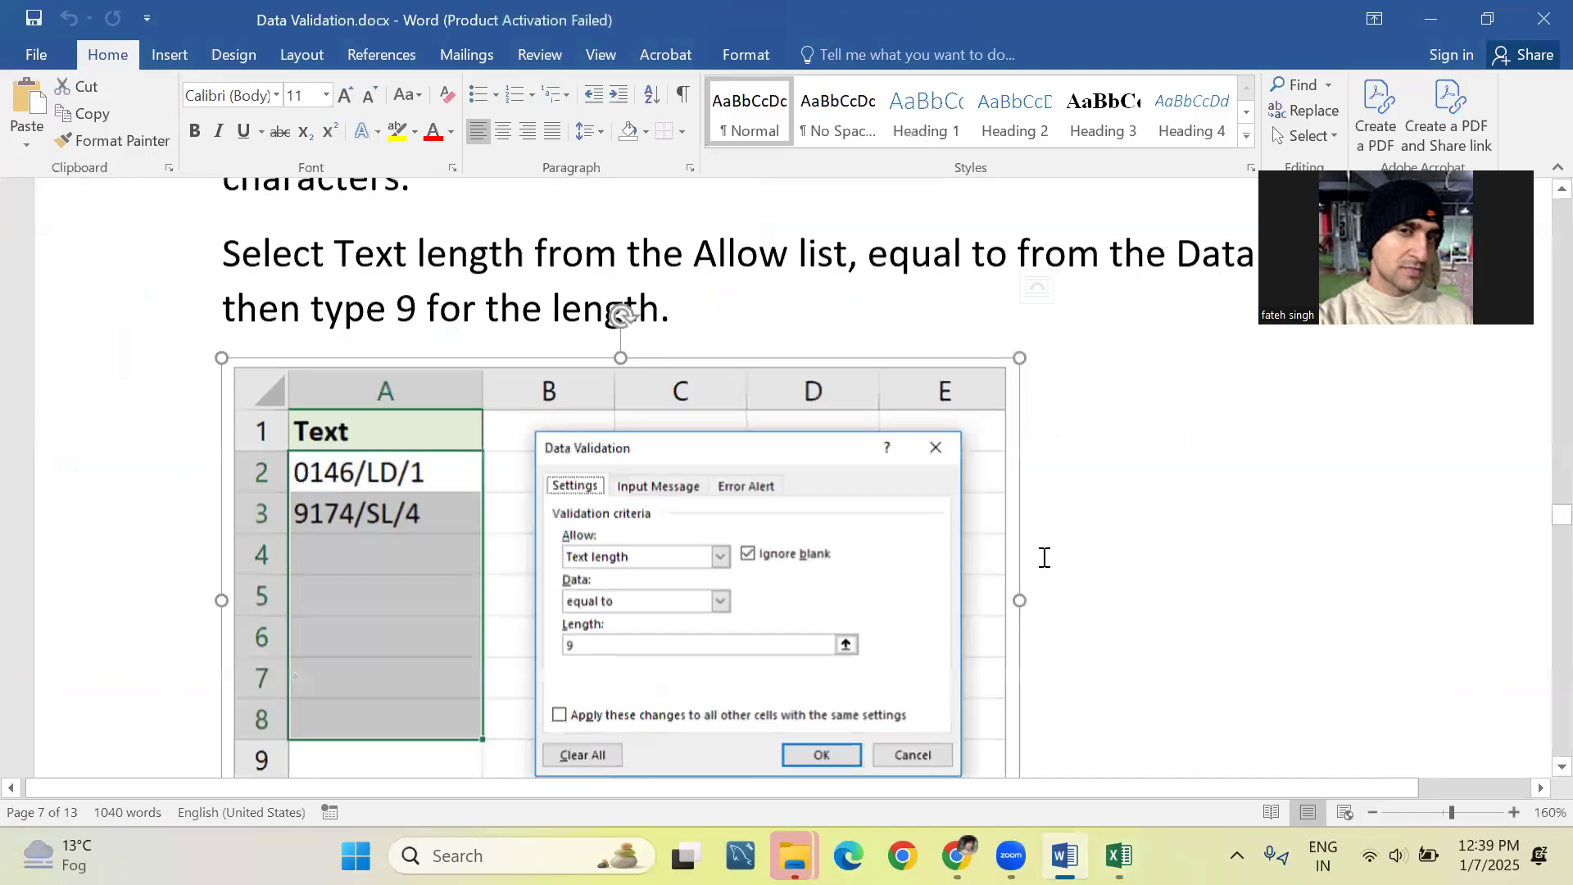
scroll(1044, 557, down, 8)
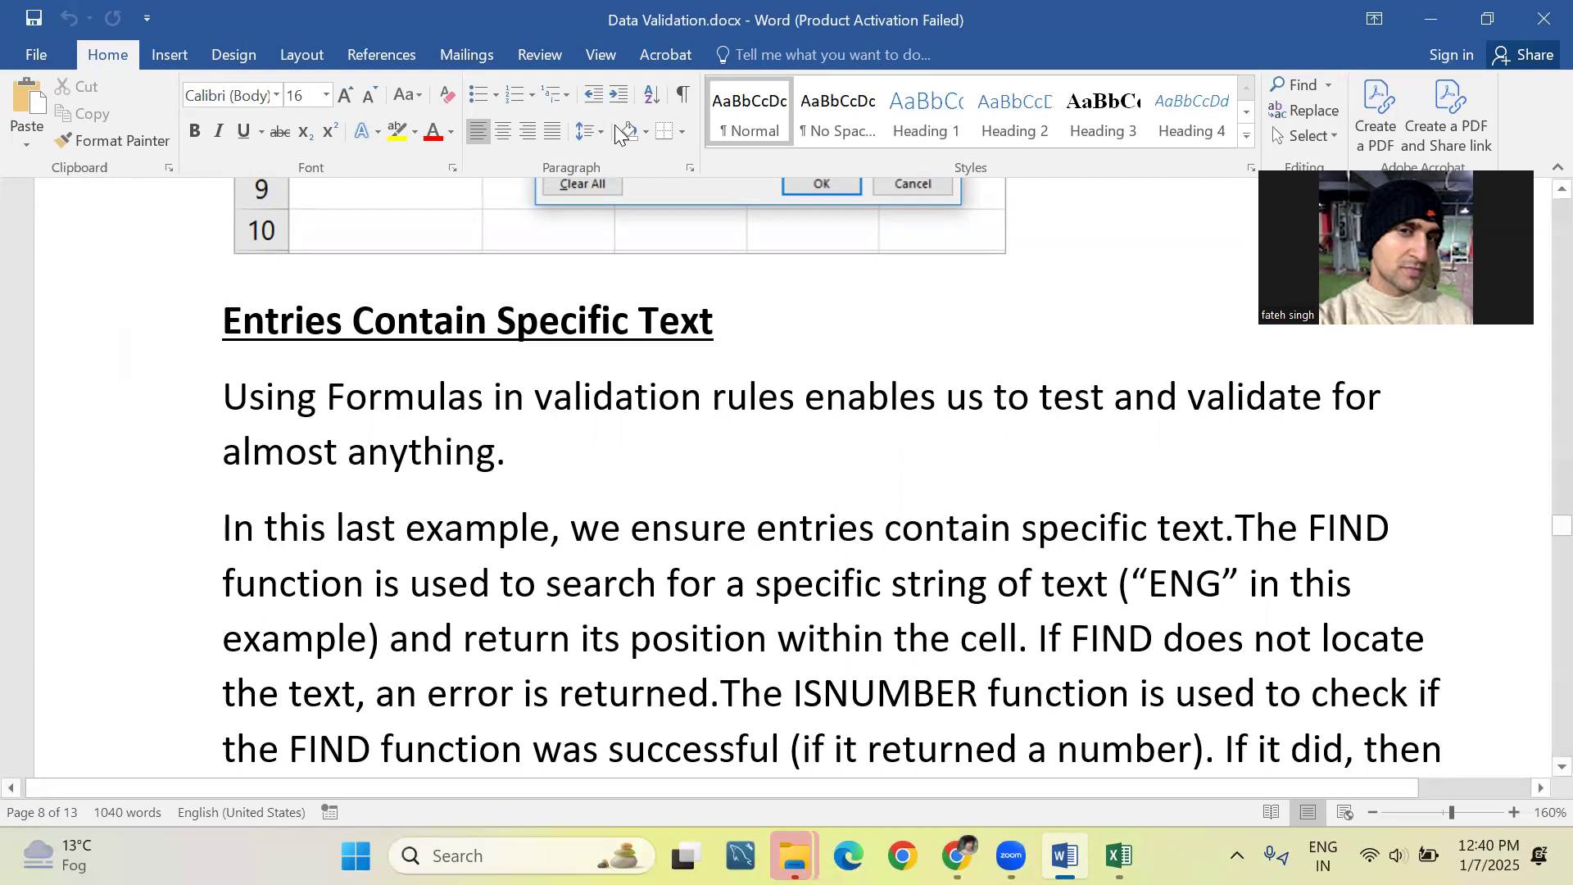
Read the Entries Contain Specific Text section, including its example rule that combines ISNUMBER and FIND.
click(652, 541)
key(Down)
key(Down)
key(Down)
key(Down)
key(Down)
scroll(653, 540, down, 2)
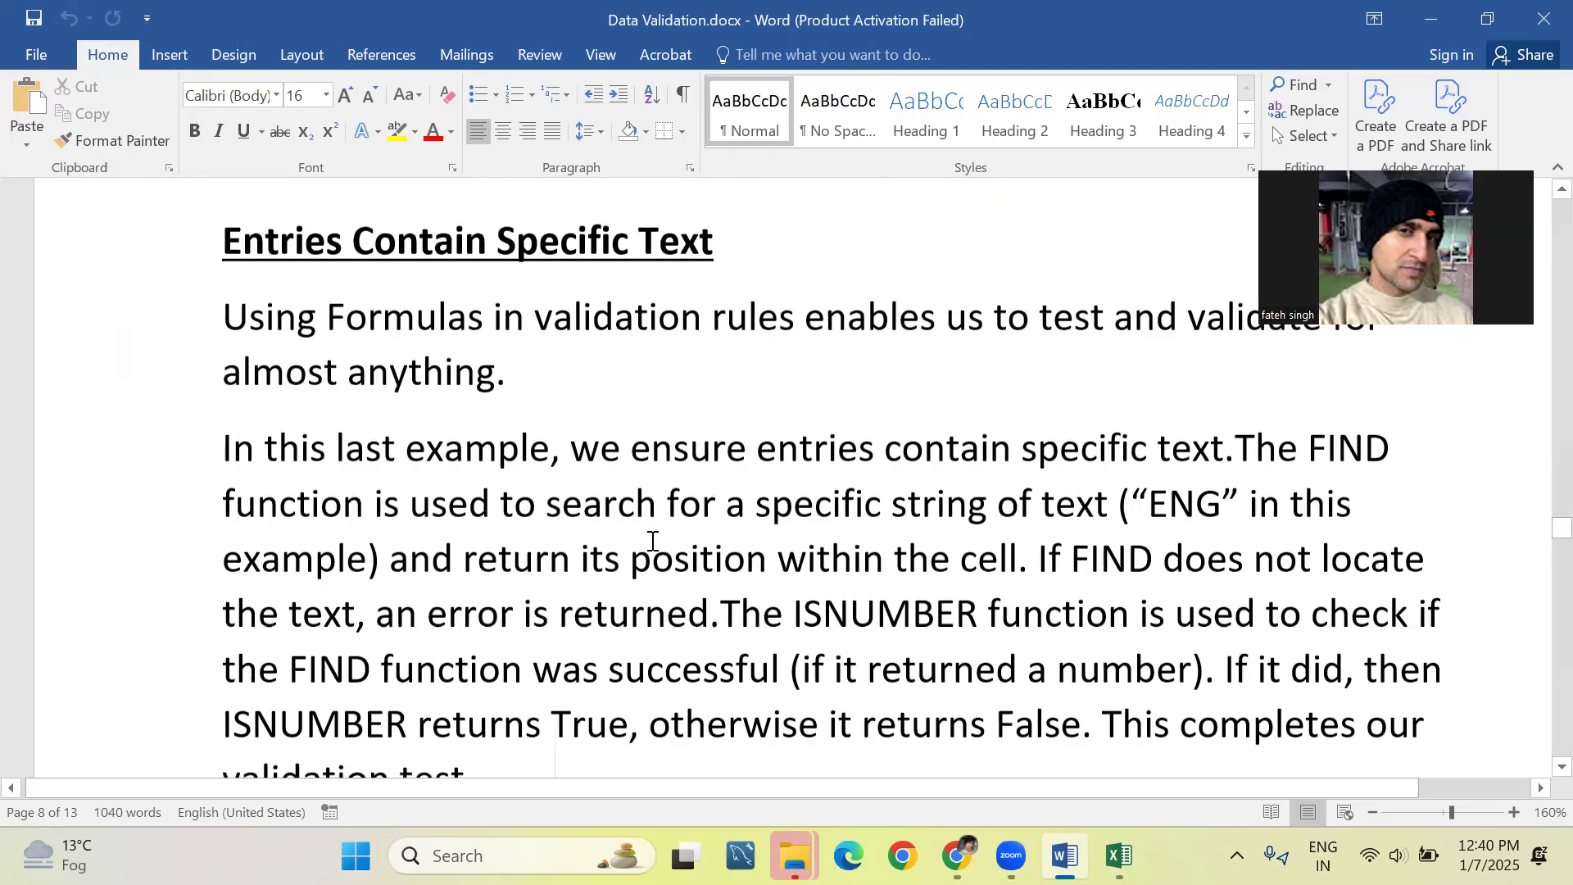
key(Up)
key(Up)
key(Up)
key(Up)
key(Down)
key(Down)
key(Down)
key(Down)
key(Down)
key(Down)
key(Down)
key(Up)
key(Up)
key(Up)
key(Up)
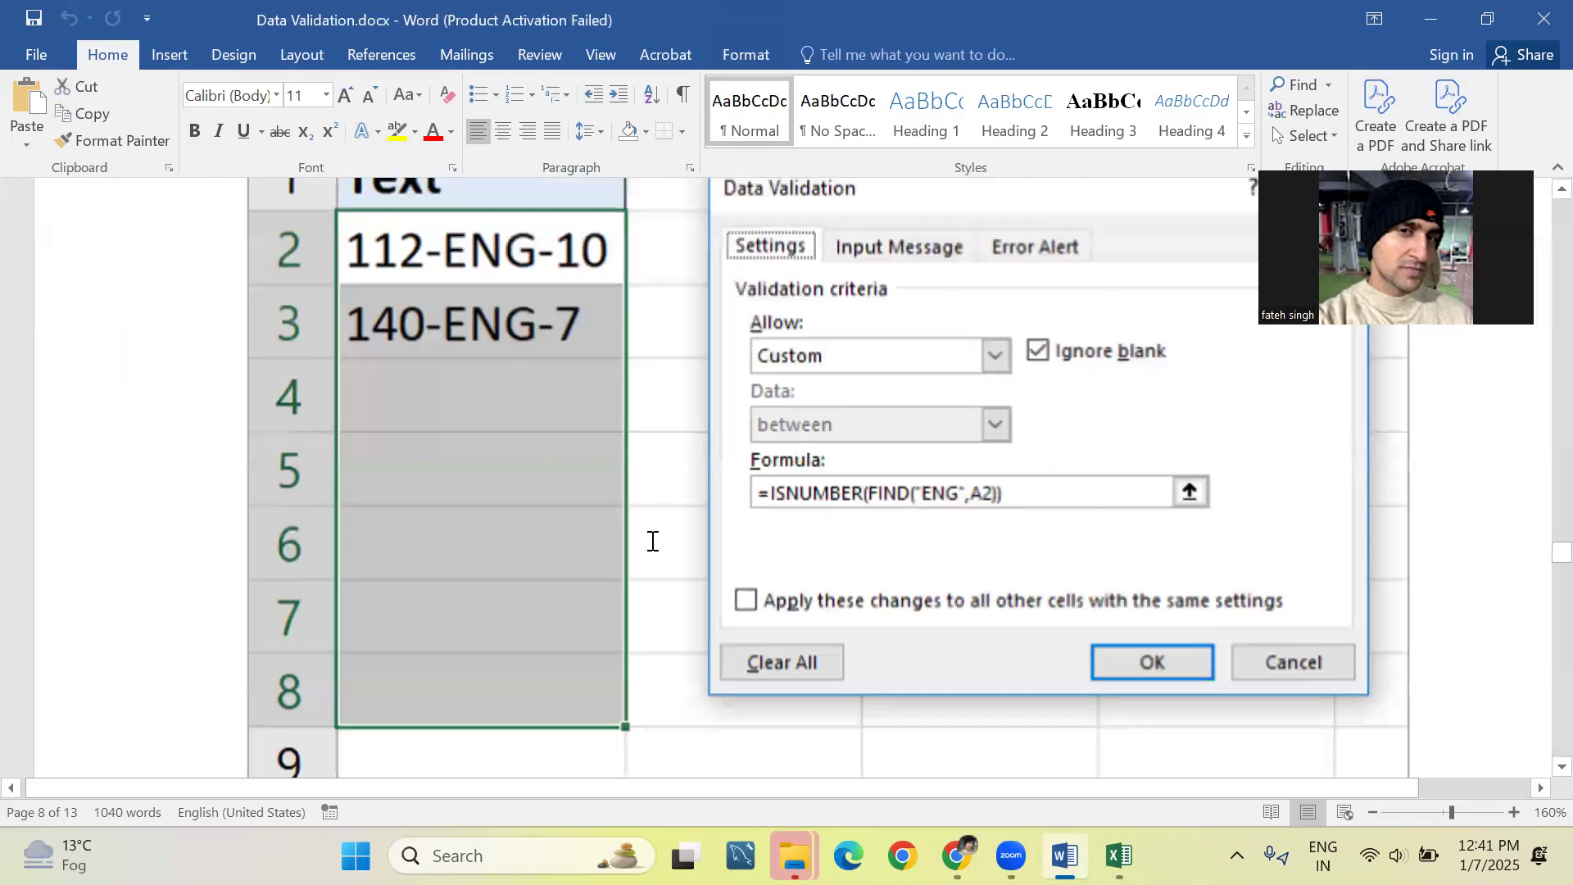
key(Up)
key(Up)
key(Up)
key(Down)
key(Down)
key(Down)
key(Down)
key(Down)
key(Down)
key(Down)
key(Down)
key(Down)
key(Up)
key(Up)
key(Up)
key(Up)
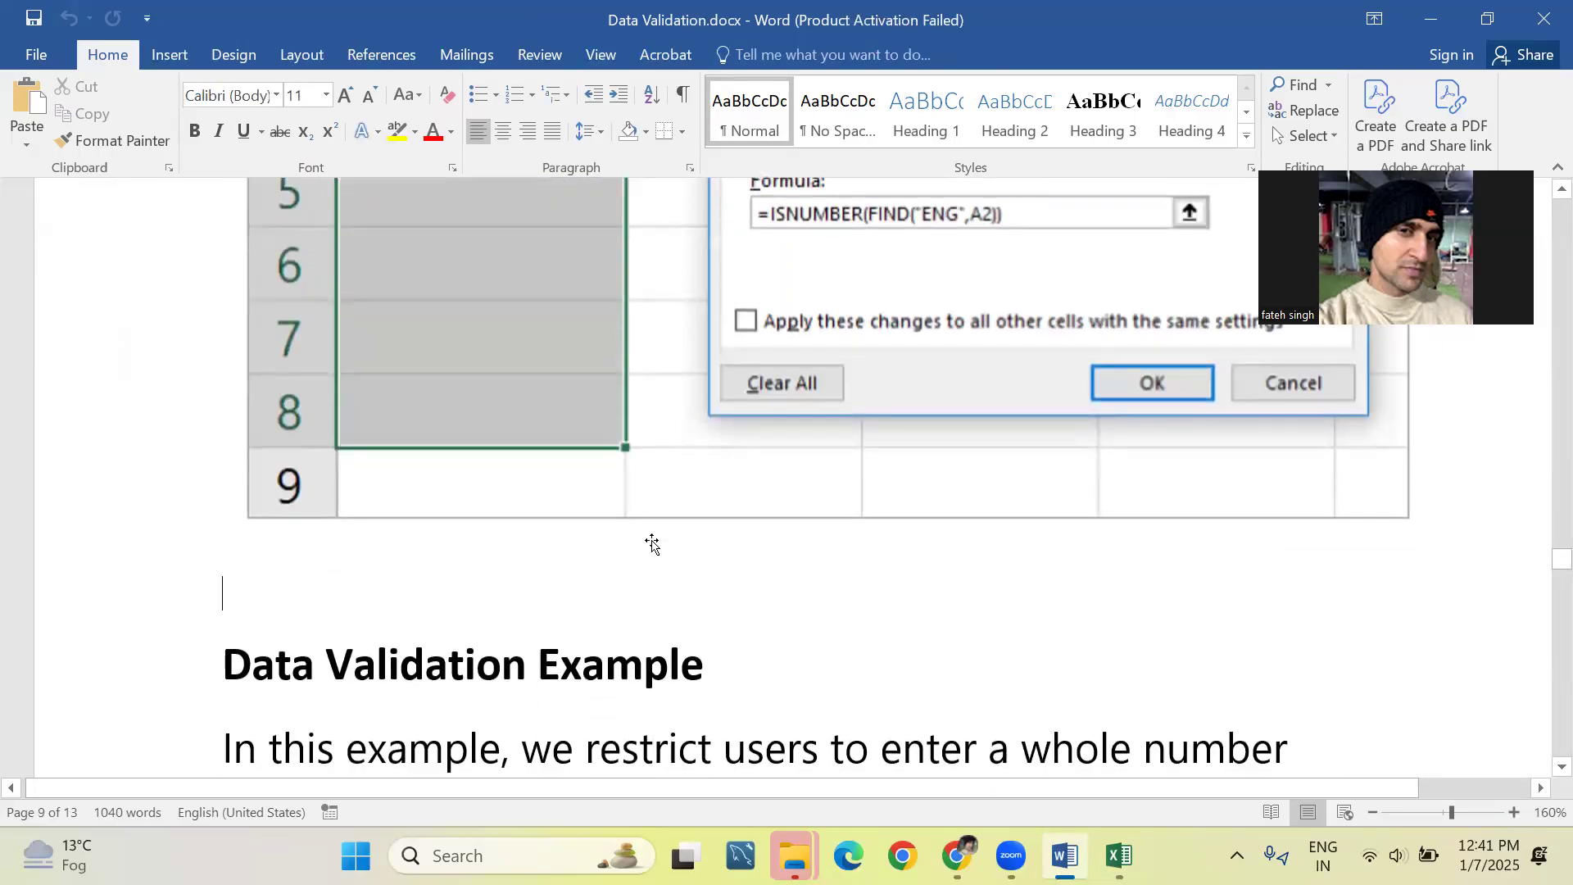
key(Down)
key(Down)
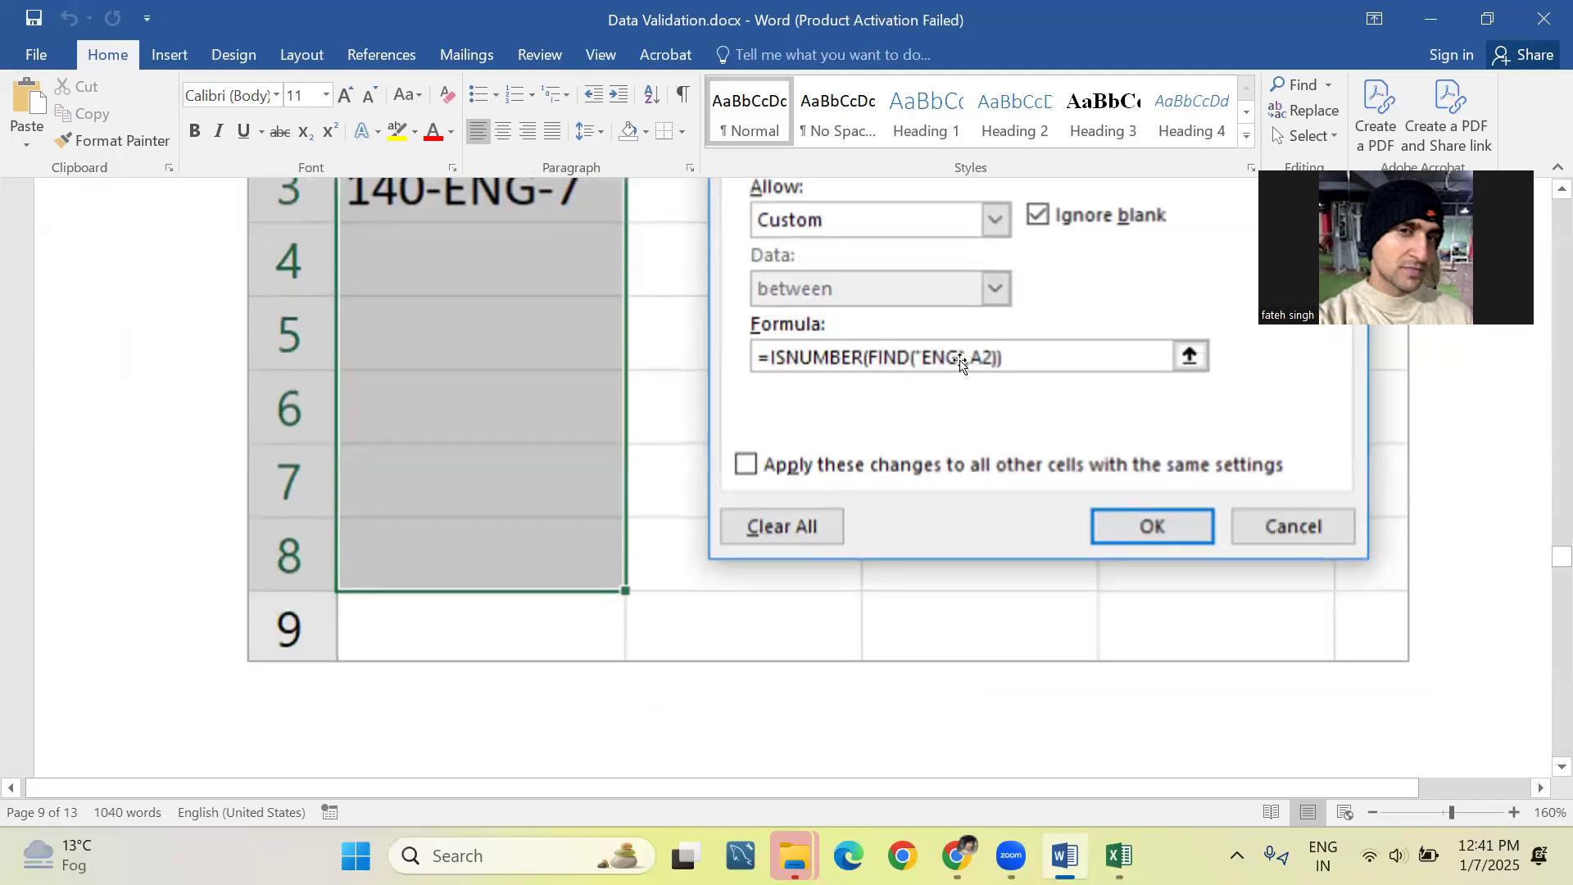
Switch to the Excel workbook and enter a sample first name in cell D7.
key(alt+Tab)
click(508, 496)
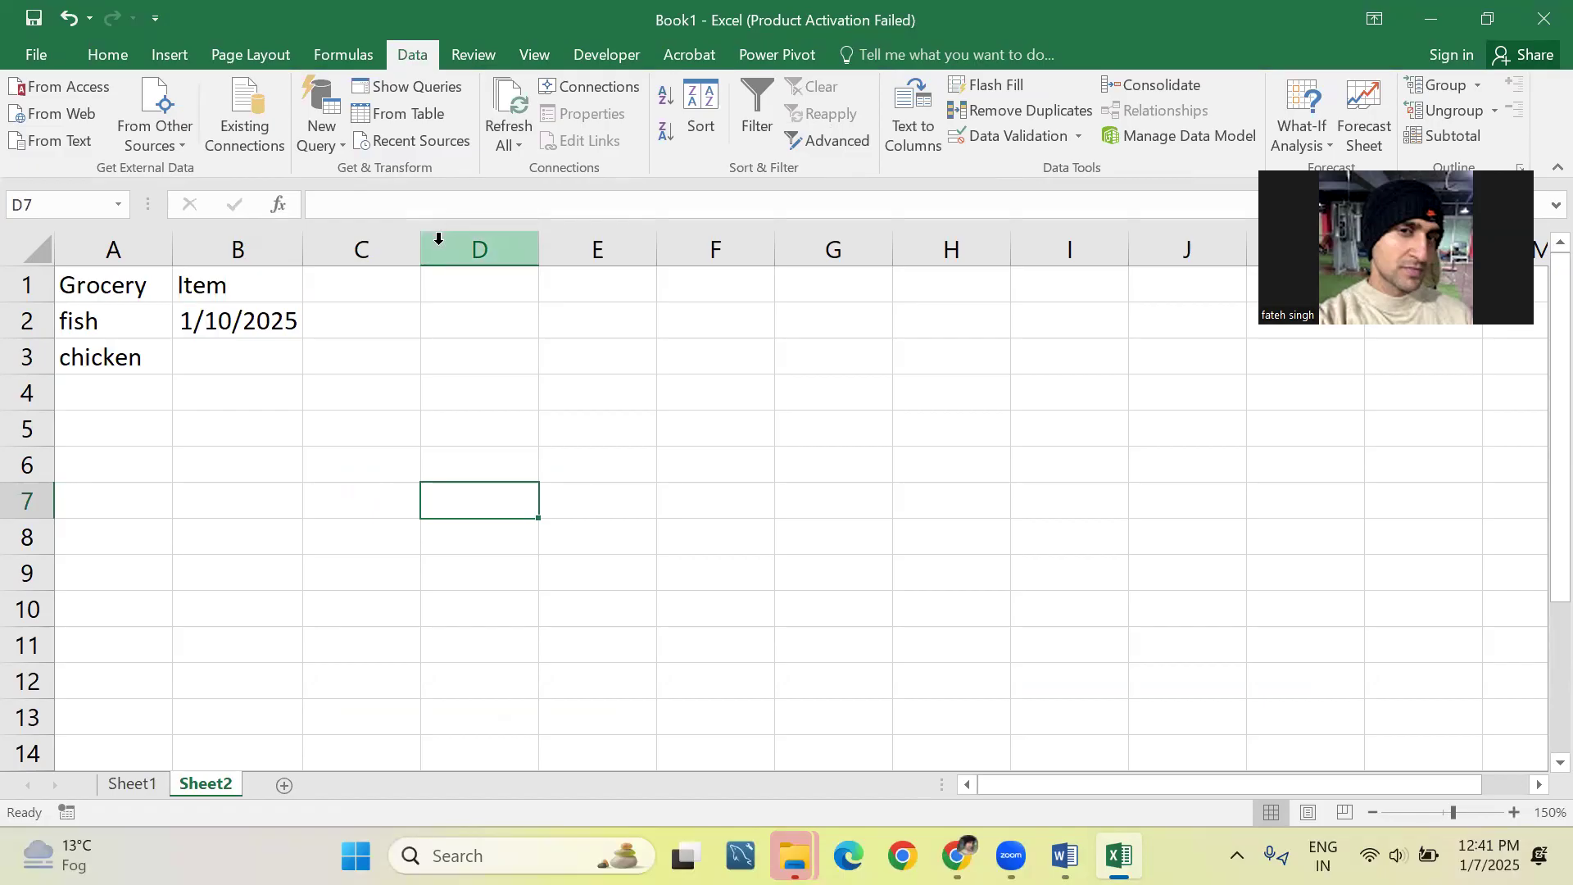
text(fateh)
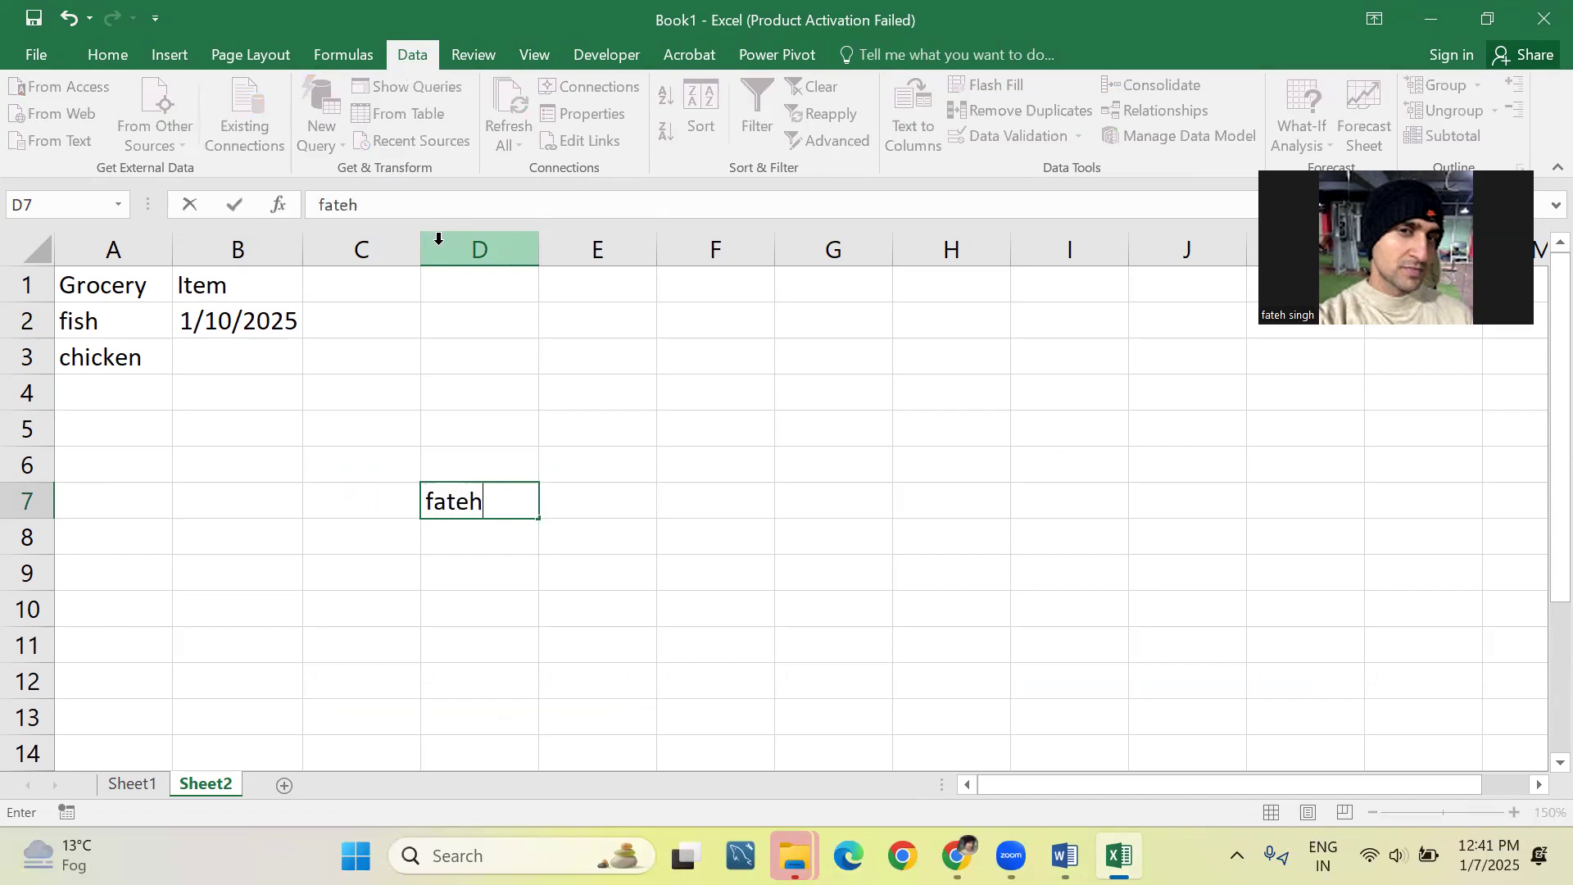
key(Return)
Enter the formula =find("eh",D7) in cell E7 to locate that text within the name.
key(Right)
key(Up)
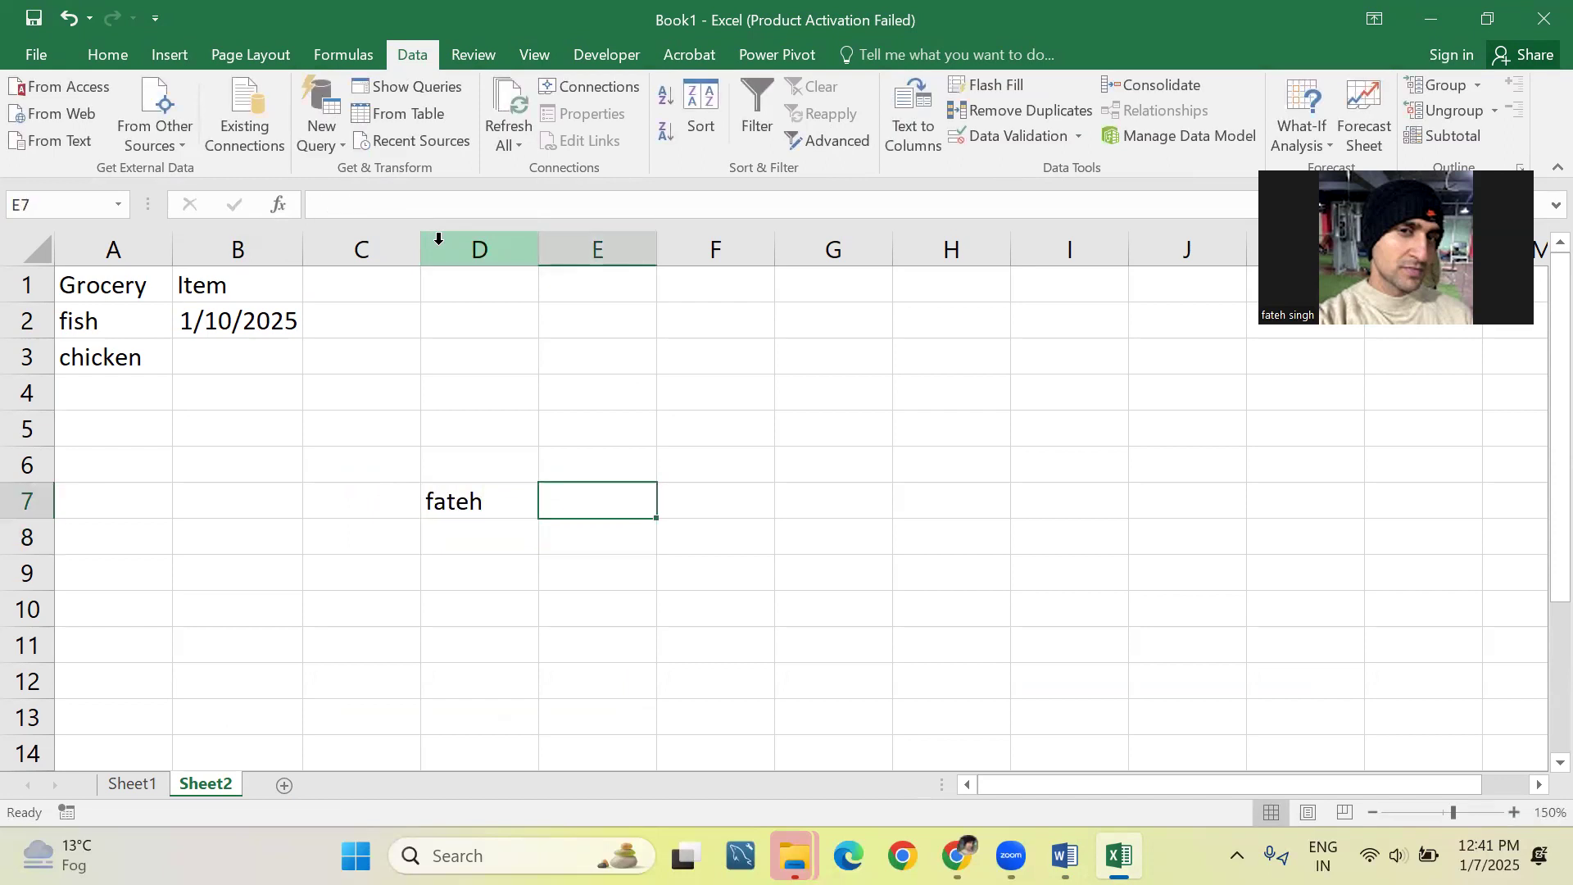
text(=)
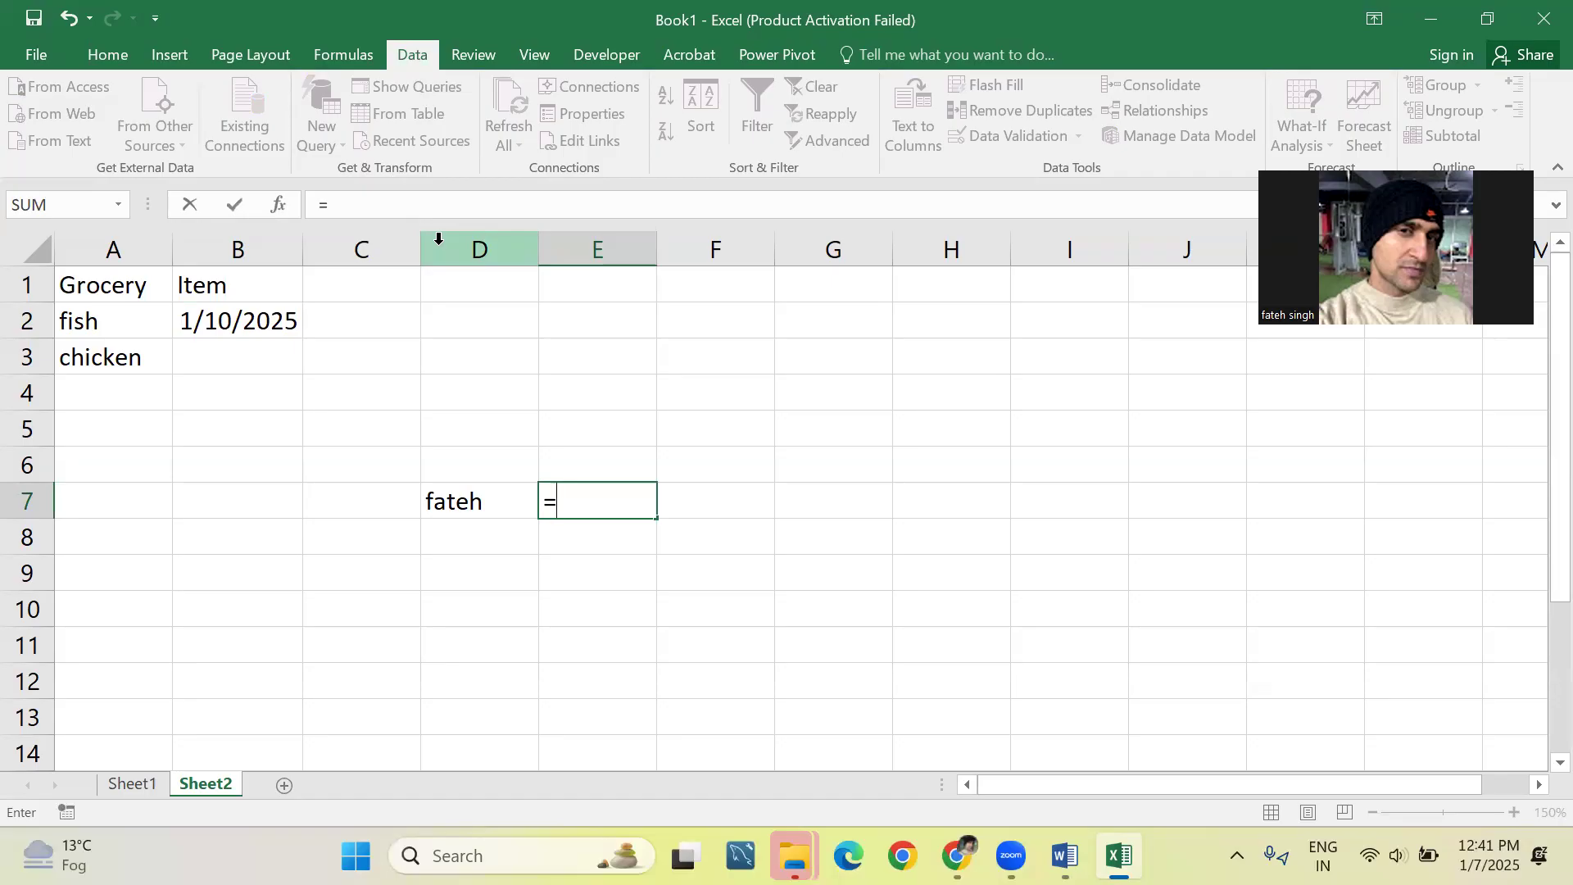
text(find()
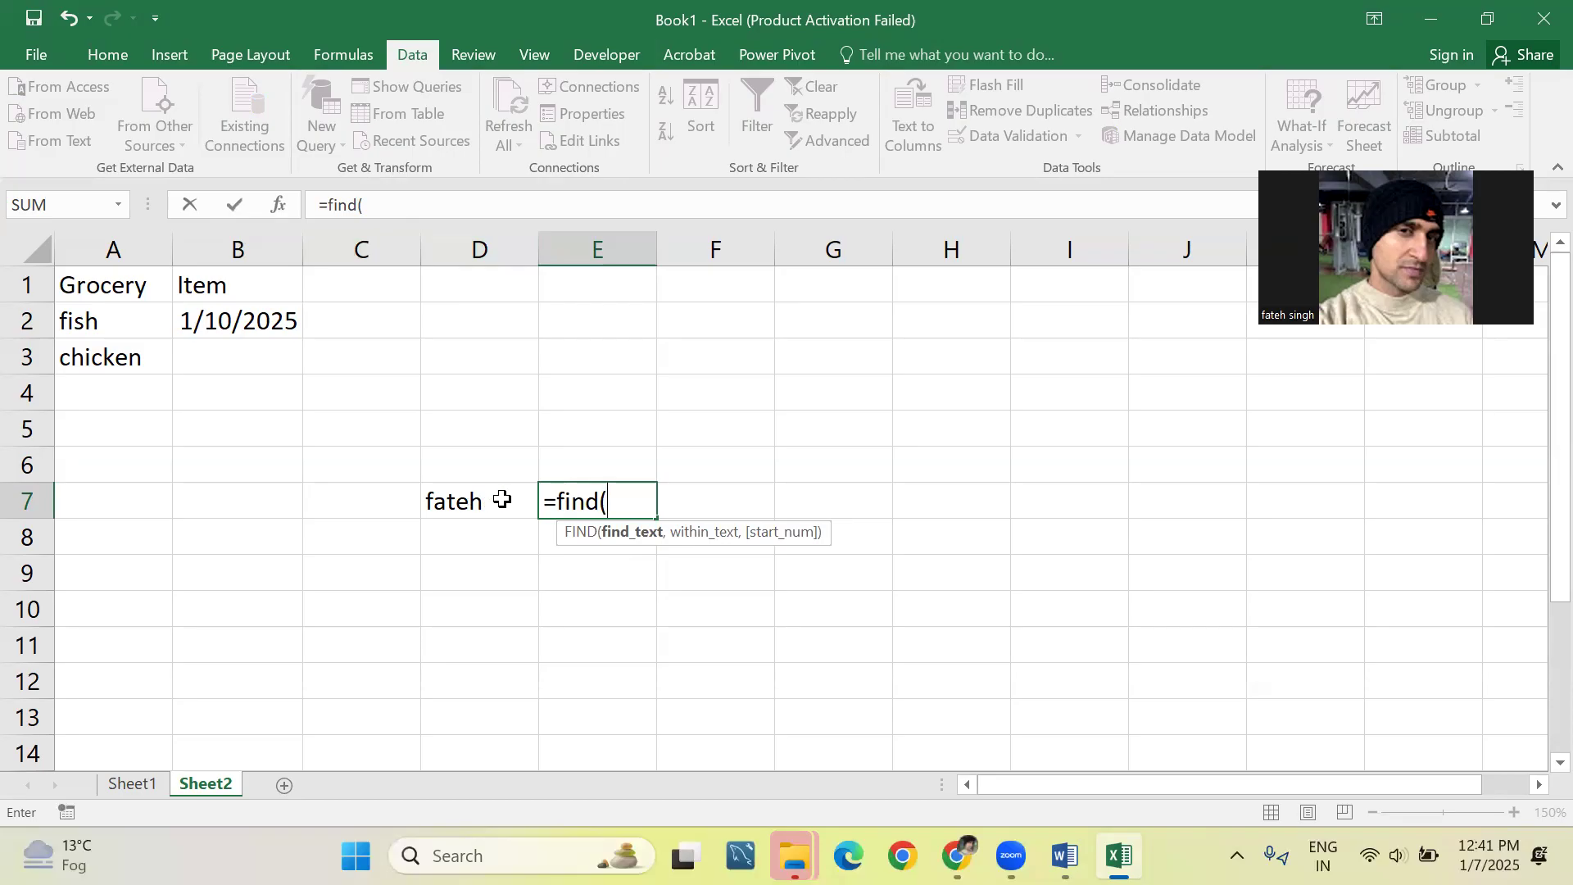
text("eh",)
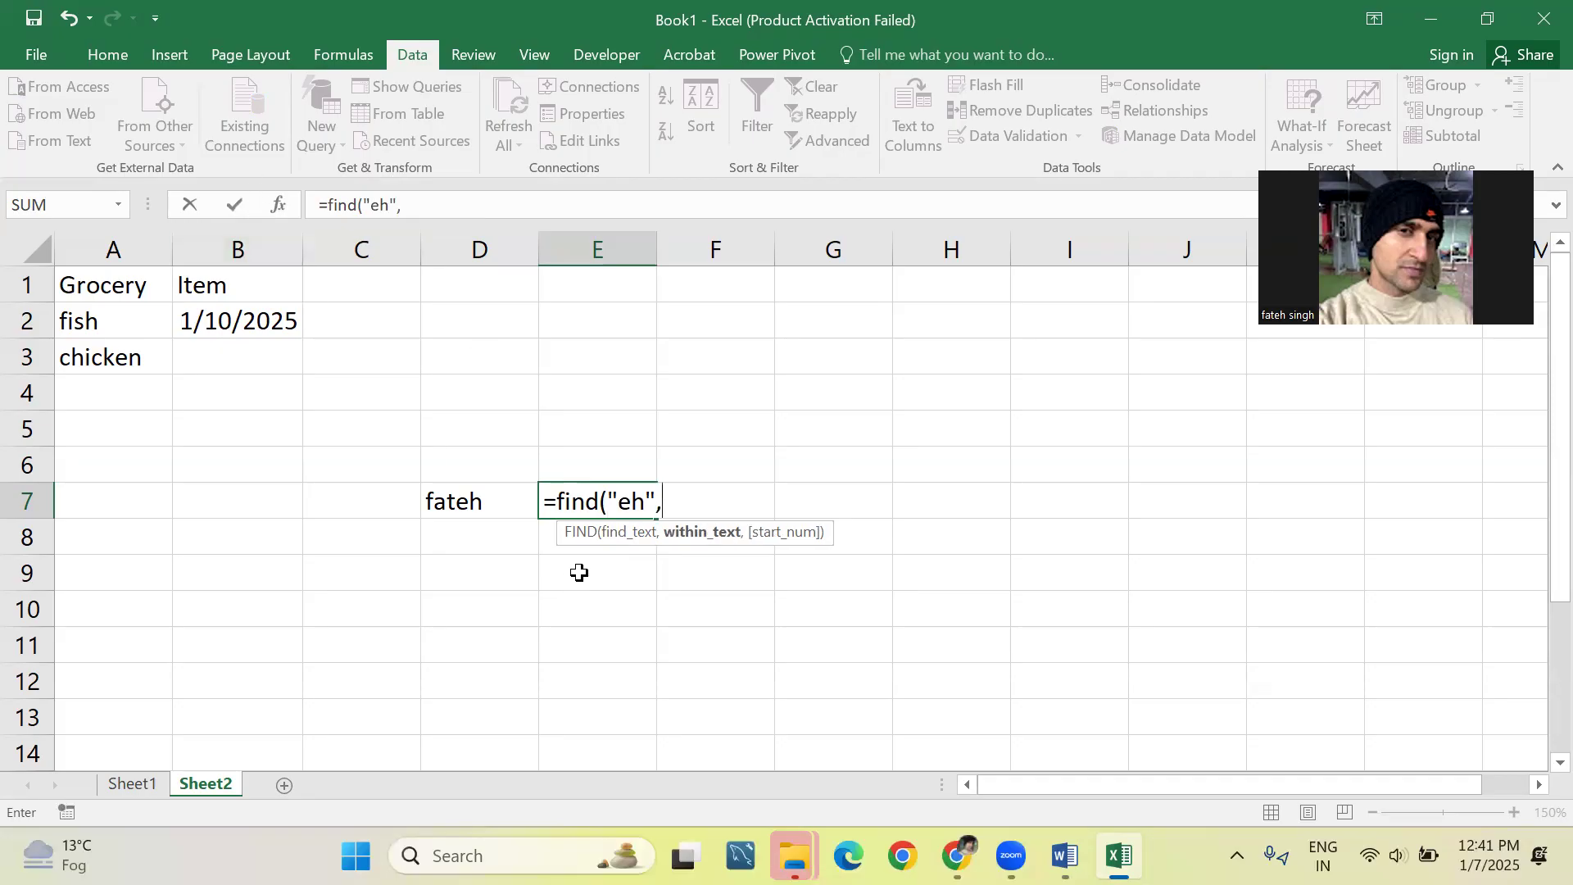
click(481, 504)
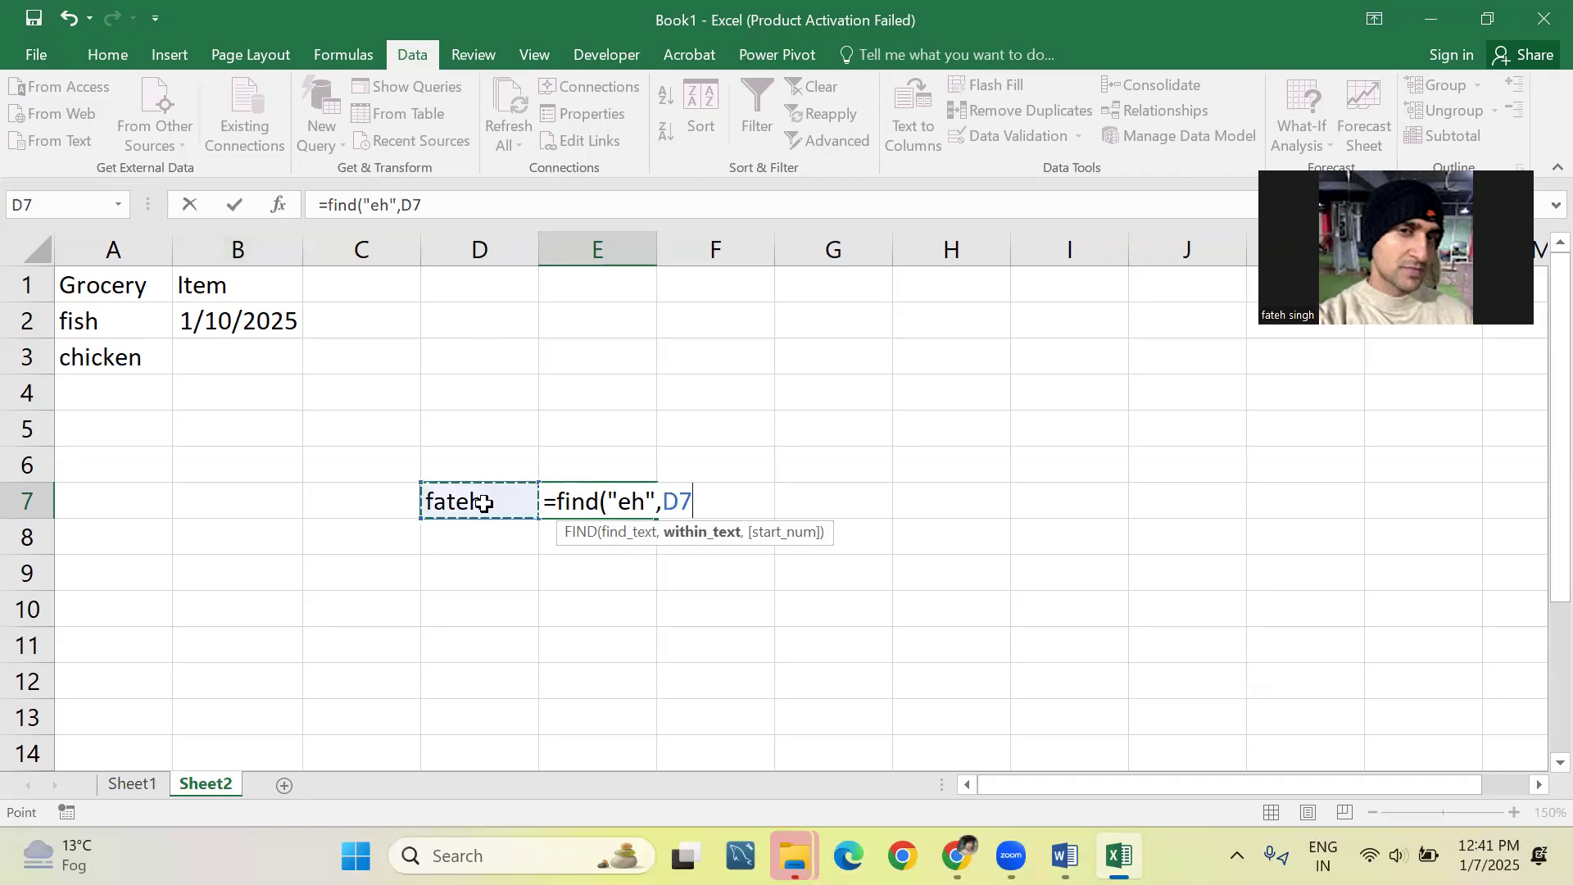
text())
key(Return)
key(Up)
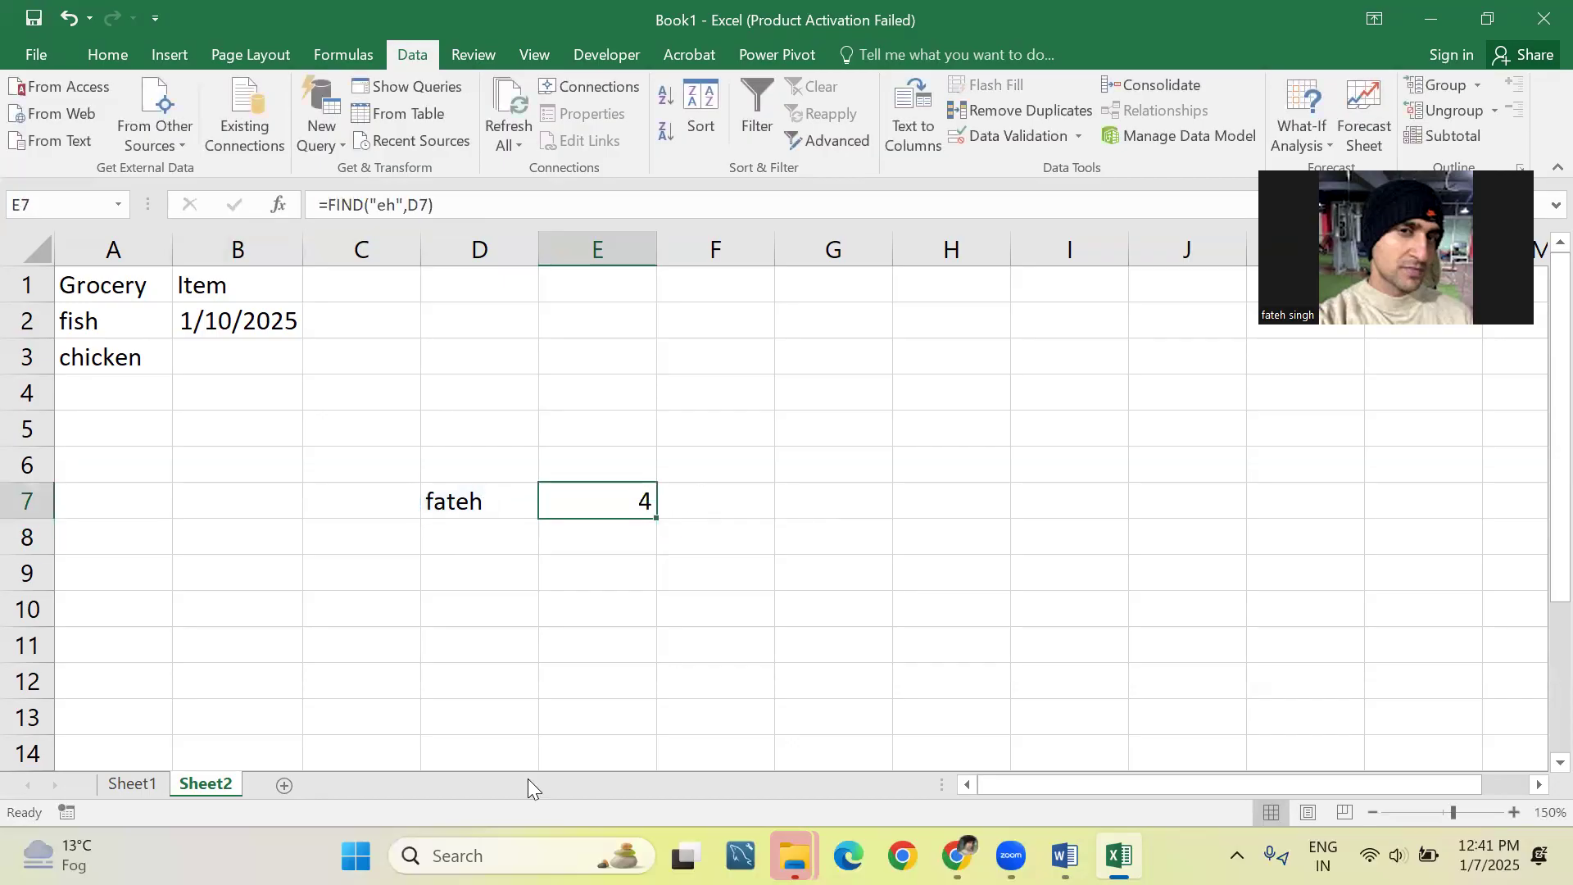
Enter the formula =find("qw",D7) in cell E8 and compare its result with the one in E7.
key(Down)
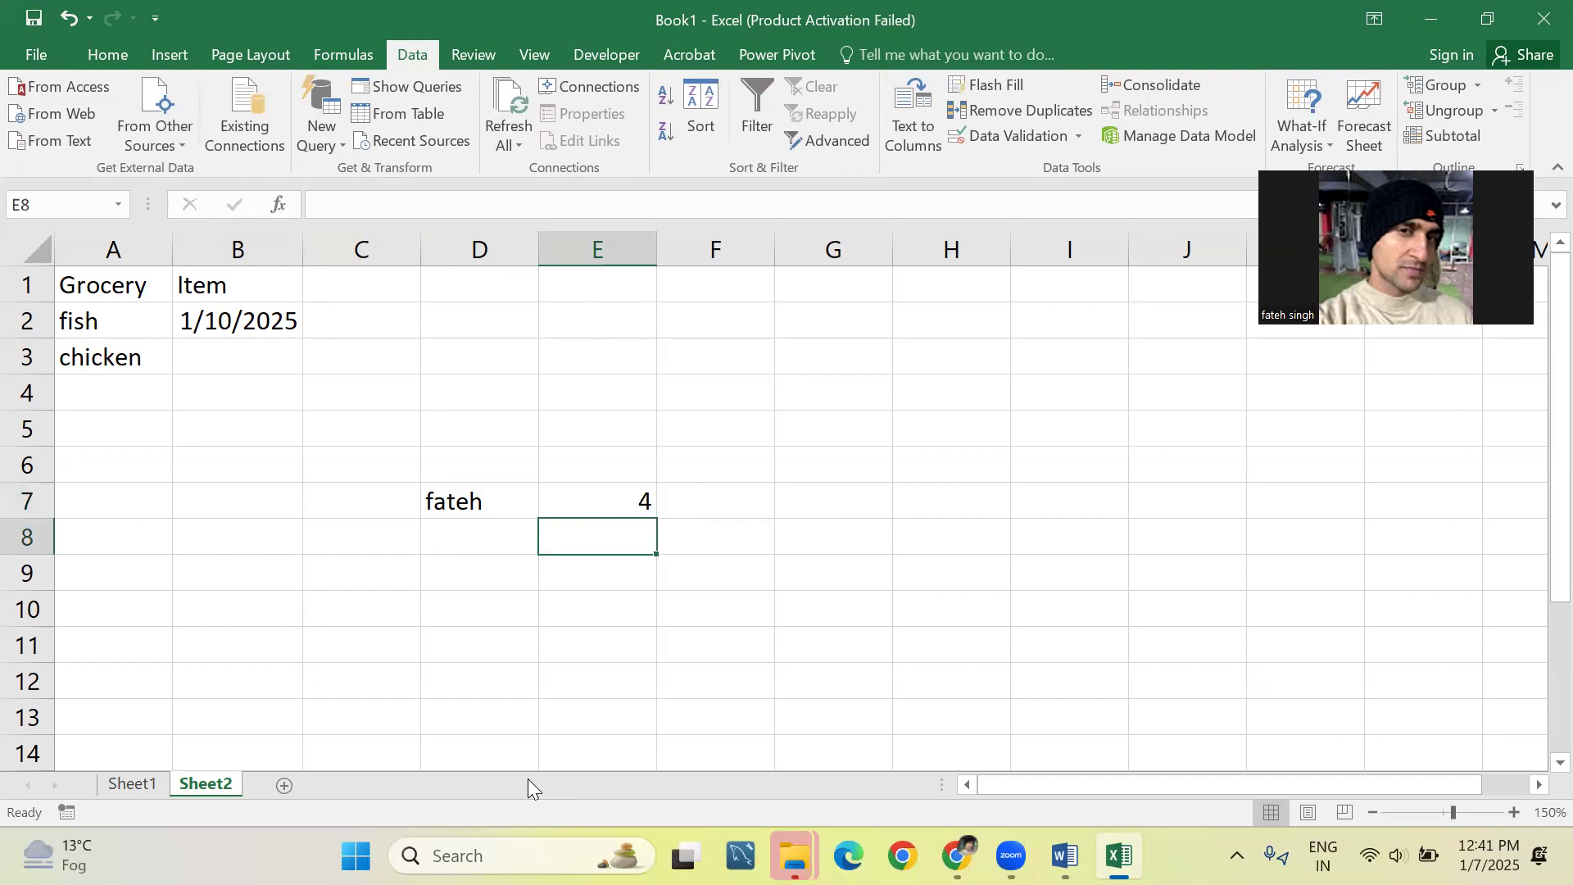
text(=find()
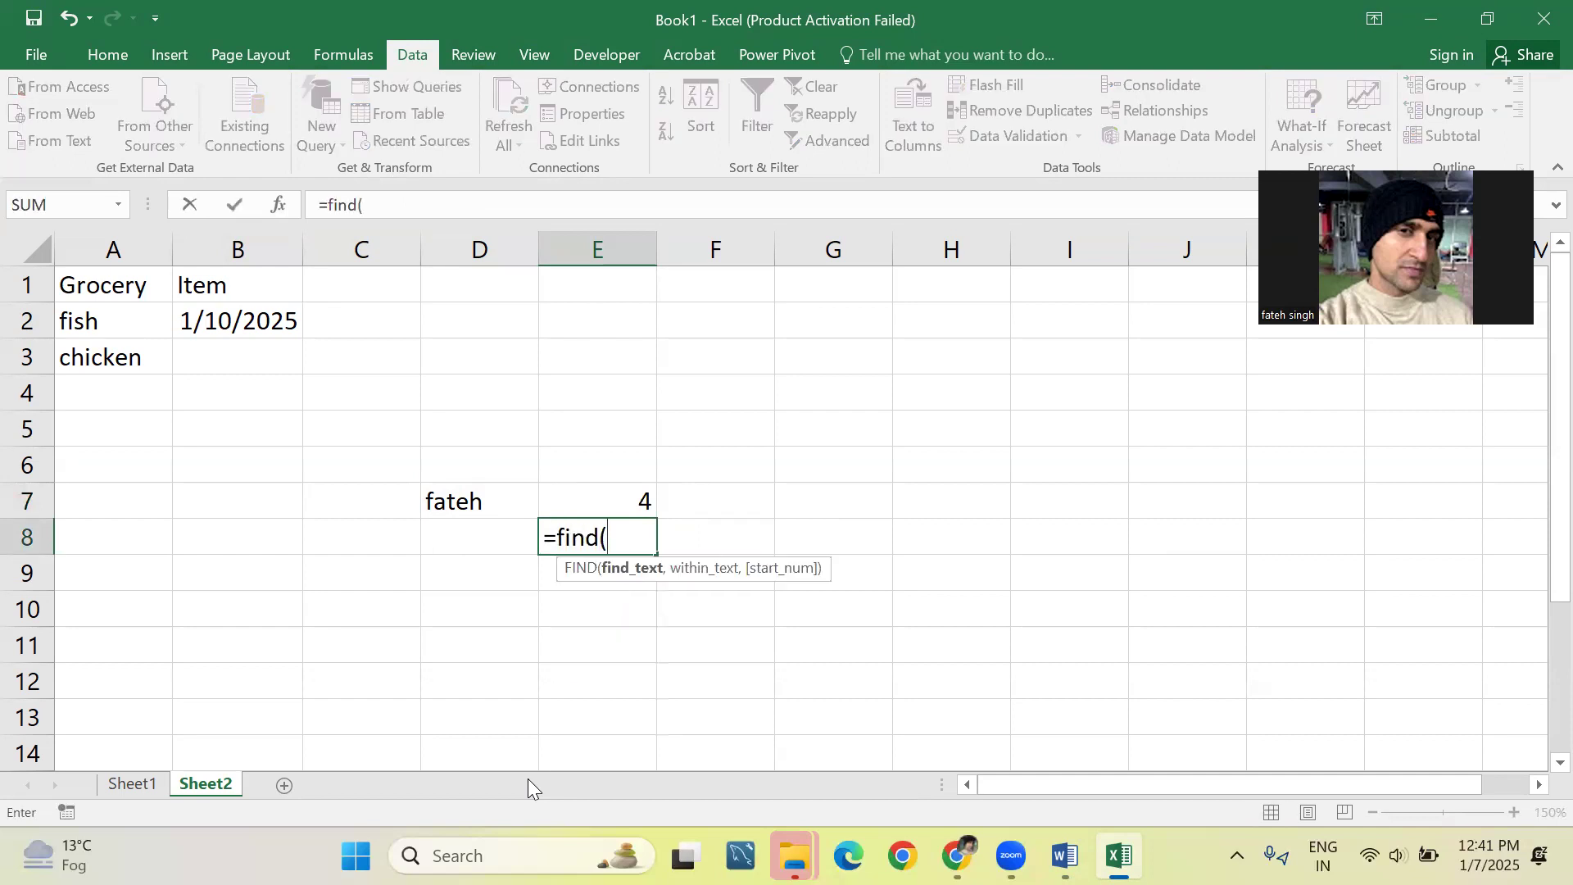
text("qw",)
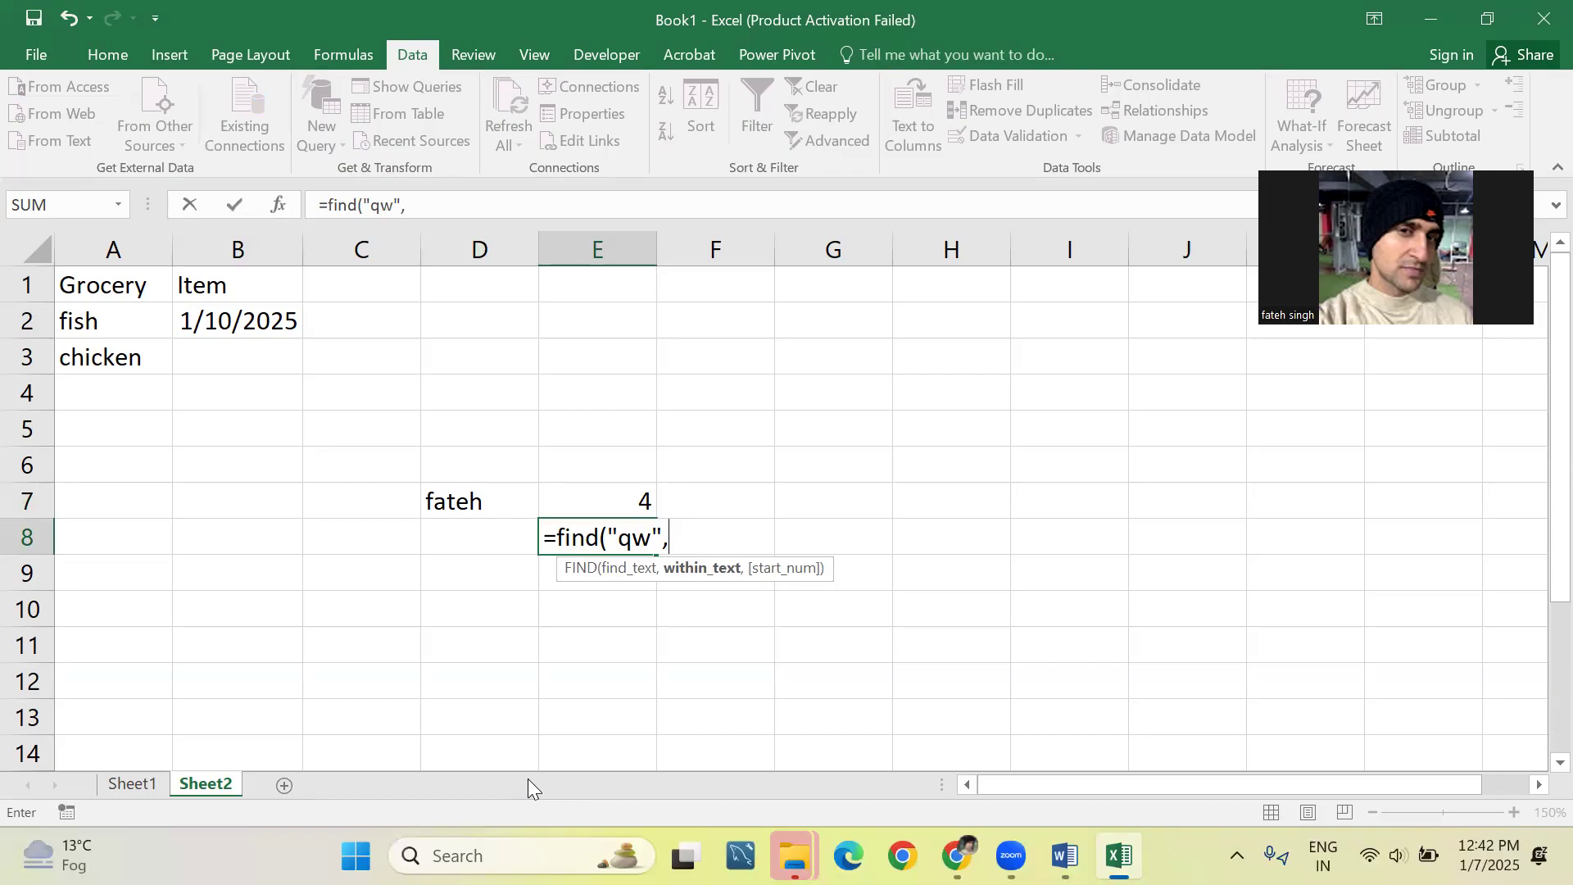
click(495, 510)
text())
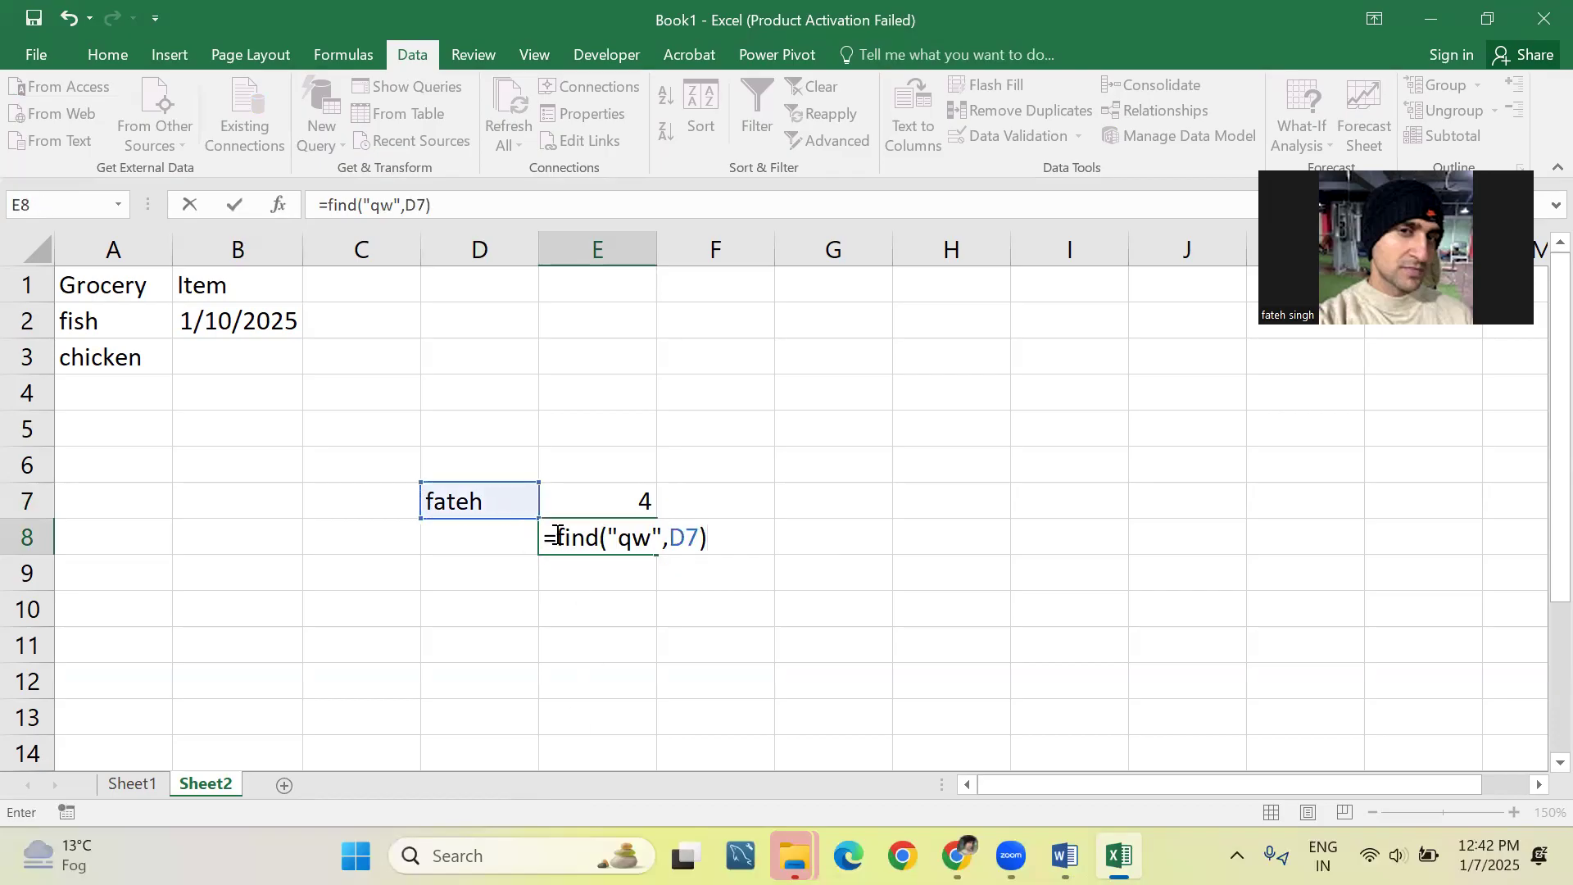
key(Return)
click(556, 534)
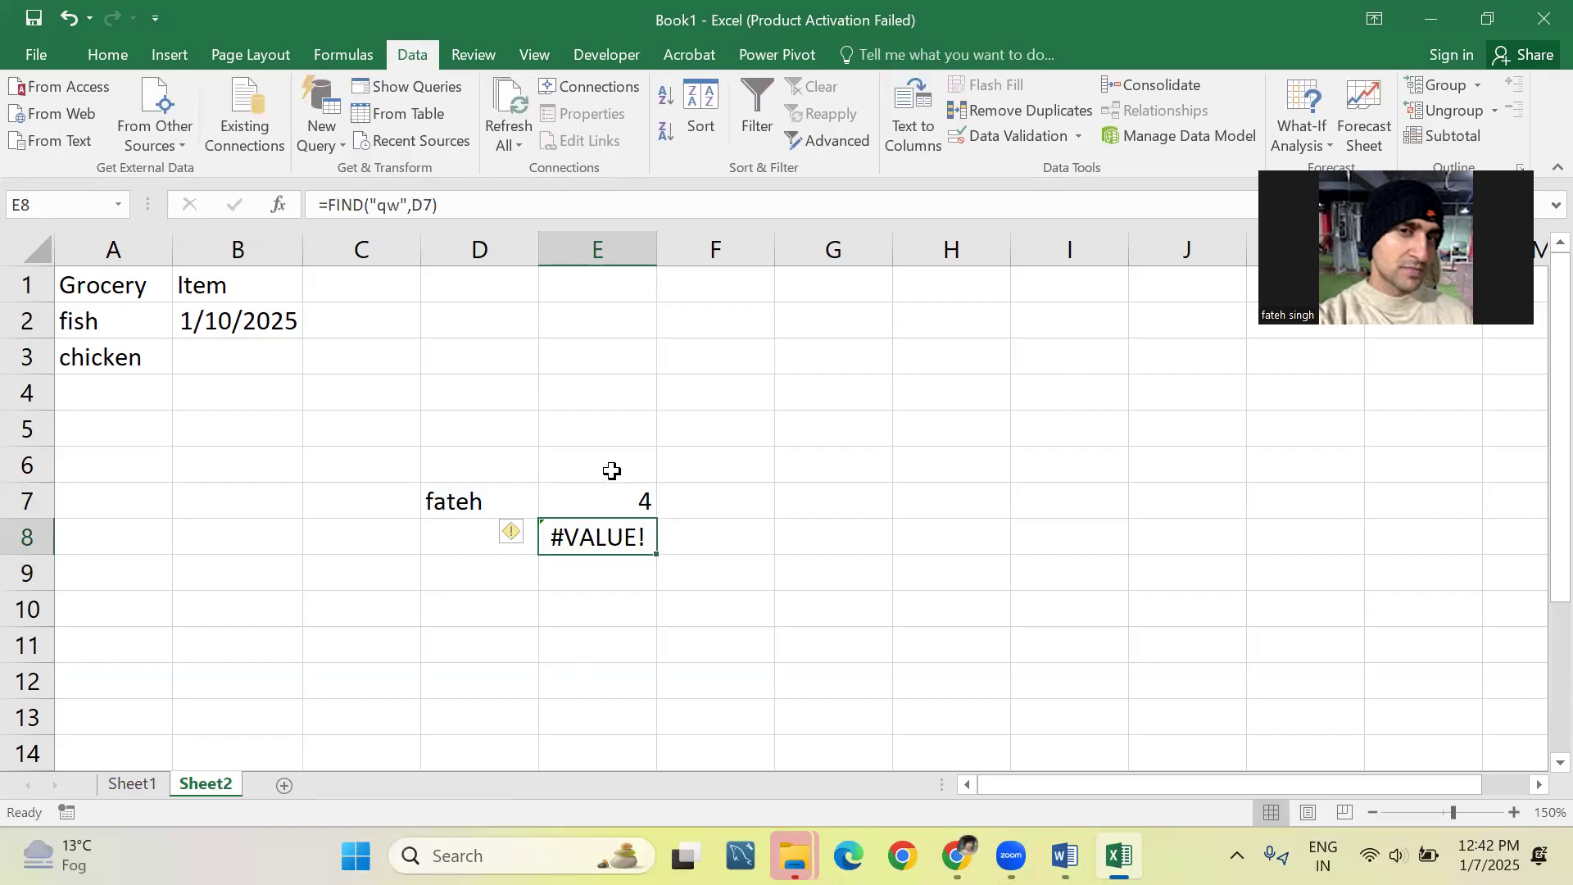
click(593, 500)
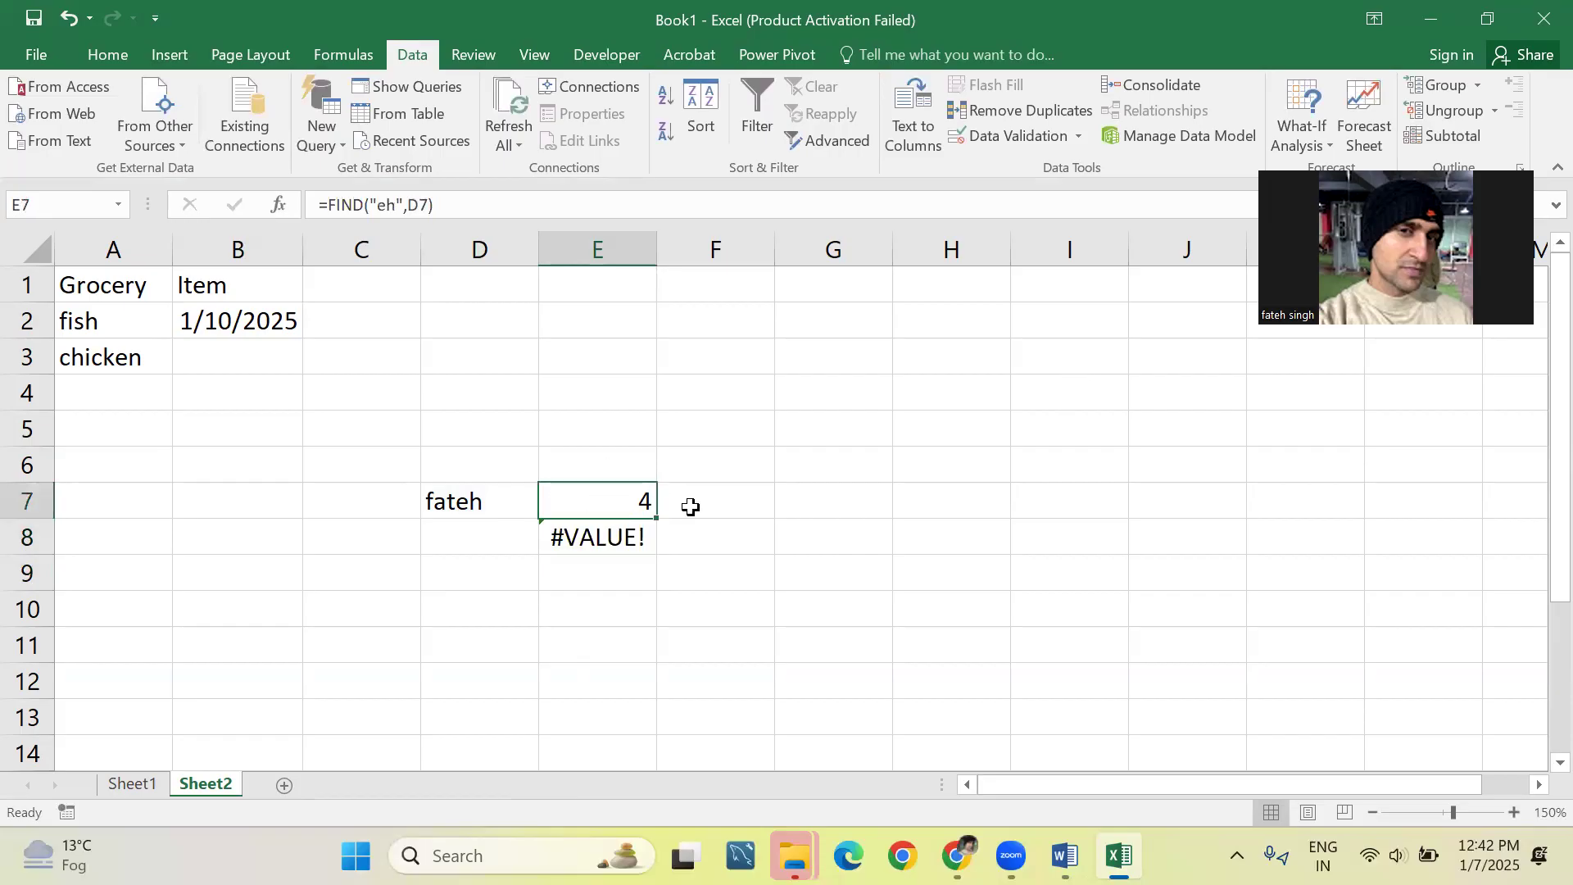
click(636, 535)
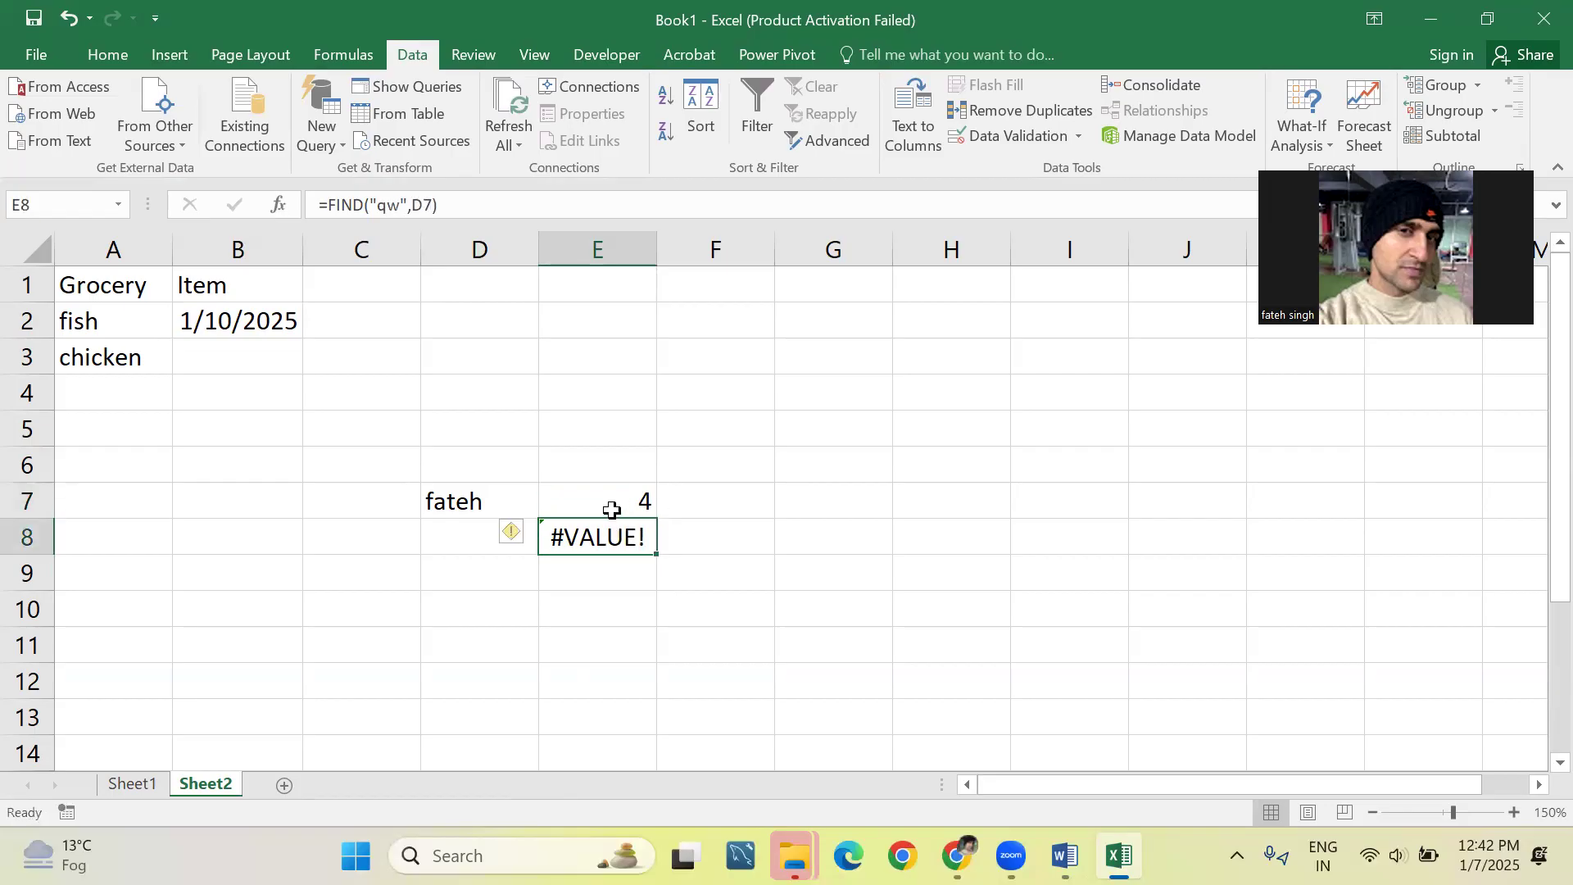
Enter the heading reg No, in cell B6 and the sample codes INF001, INF002, INF003 and CCI004 in B7 to B10.
click(229, 467)
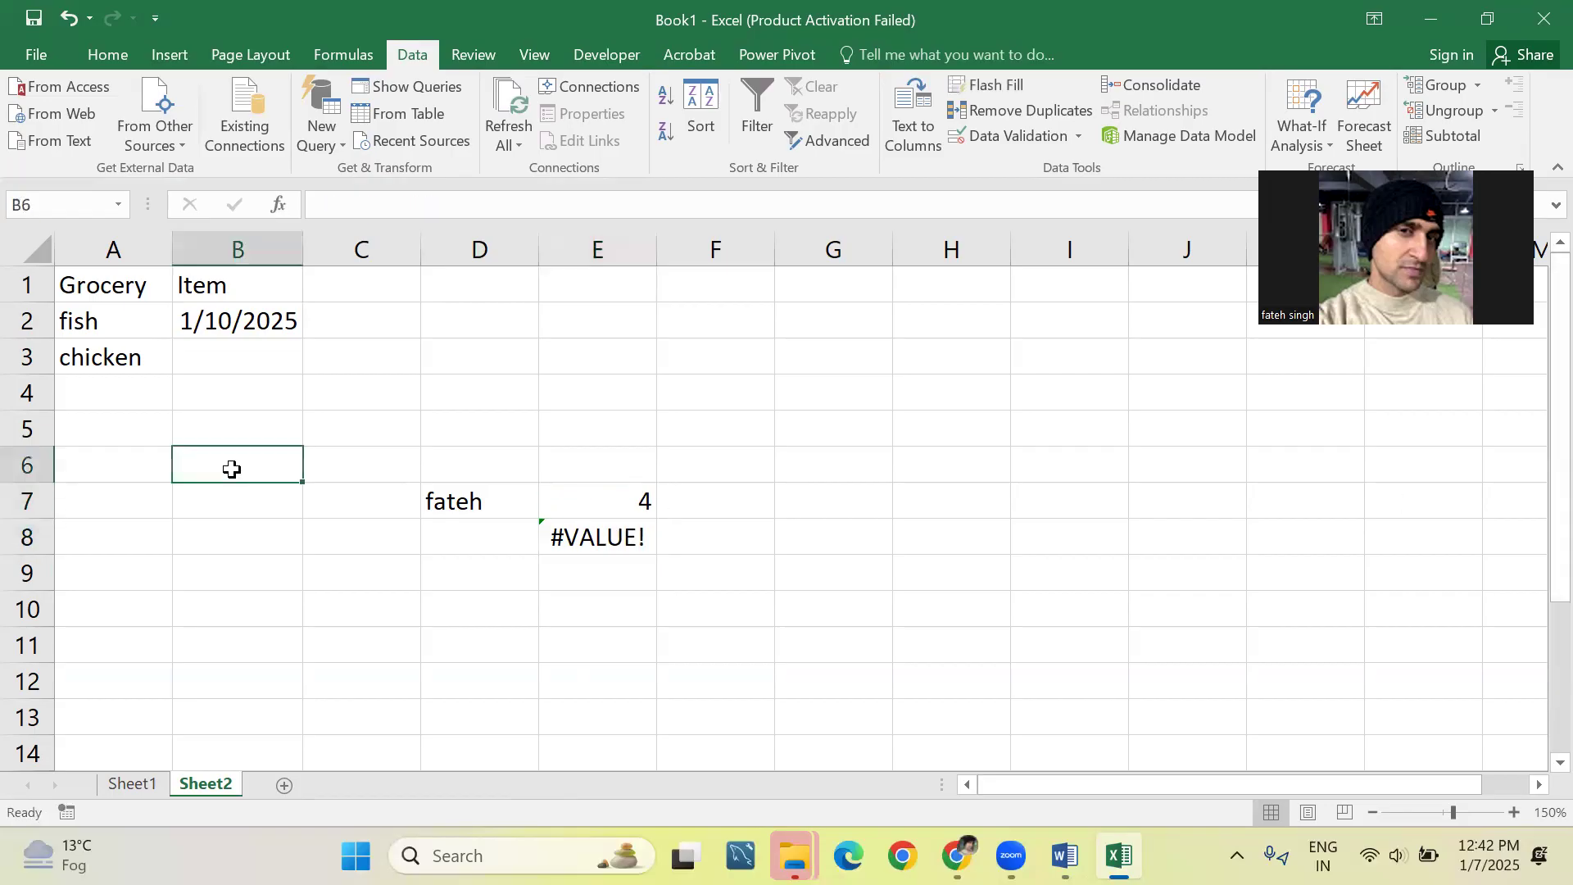
text(reg No,)
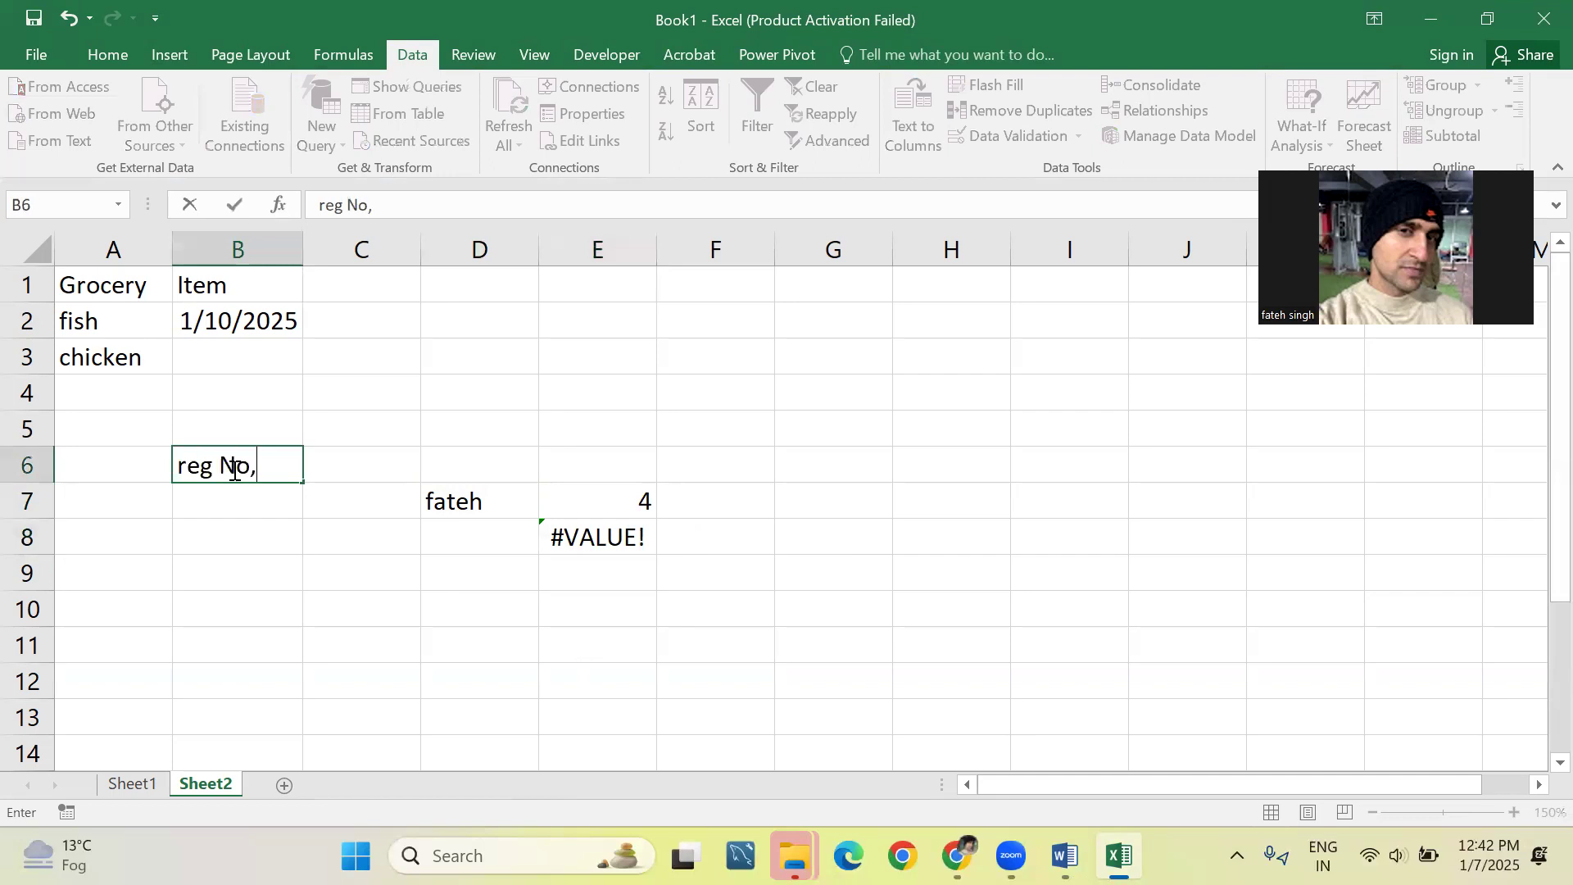
key(Return)
text(INF001)
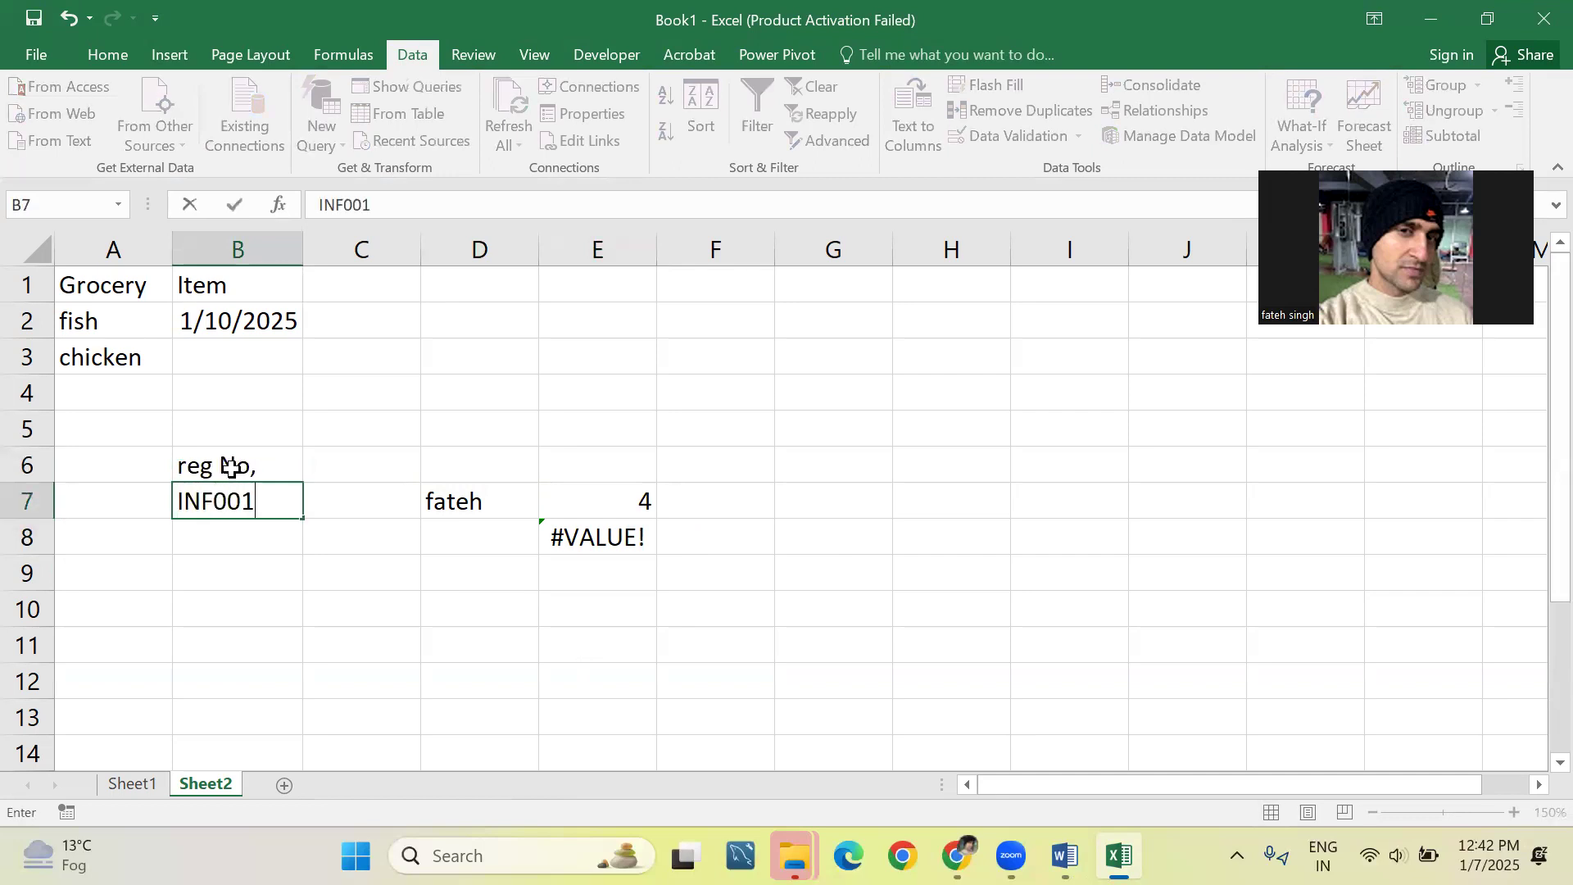
key(Return)
text(INF)
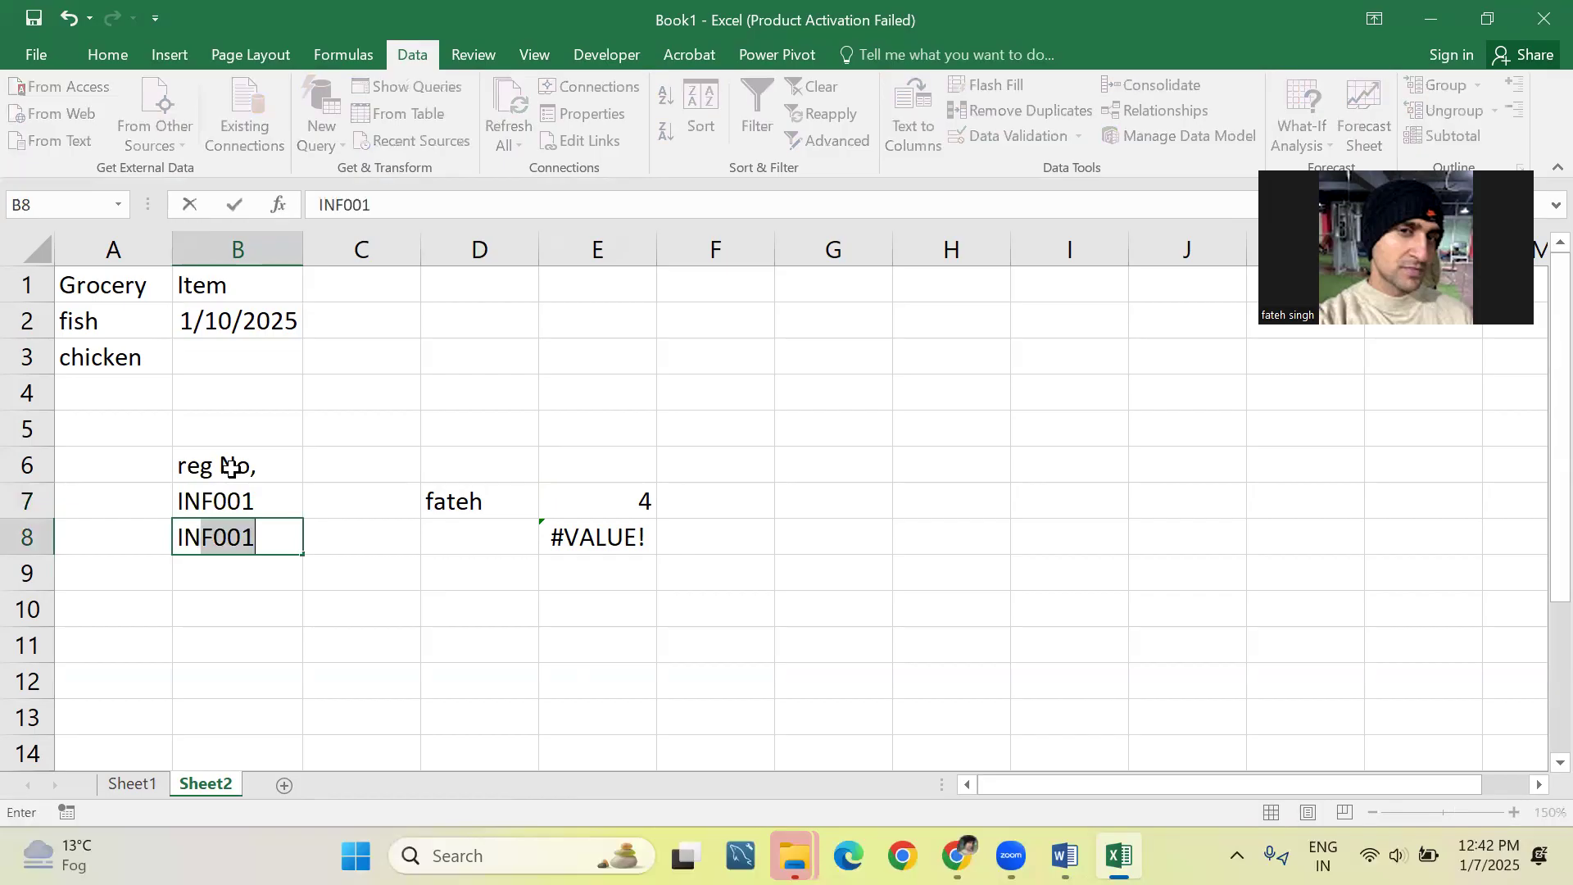
text(002)
key(Return)
text(INF003)
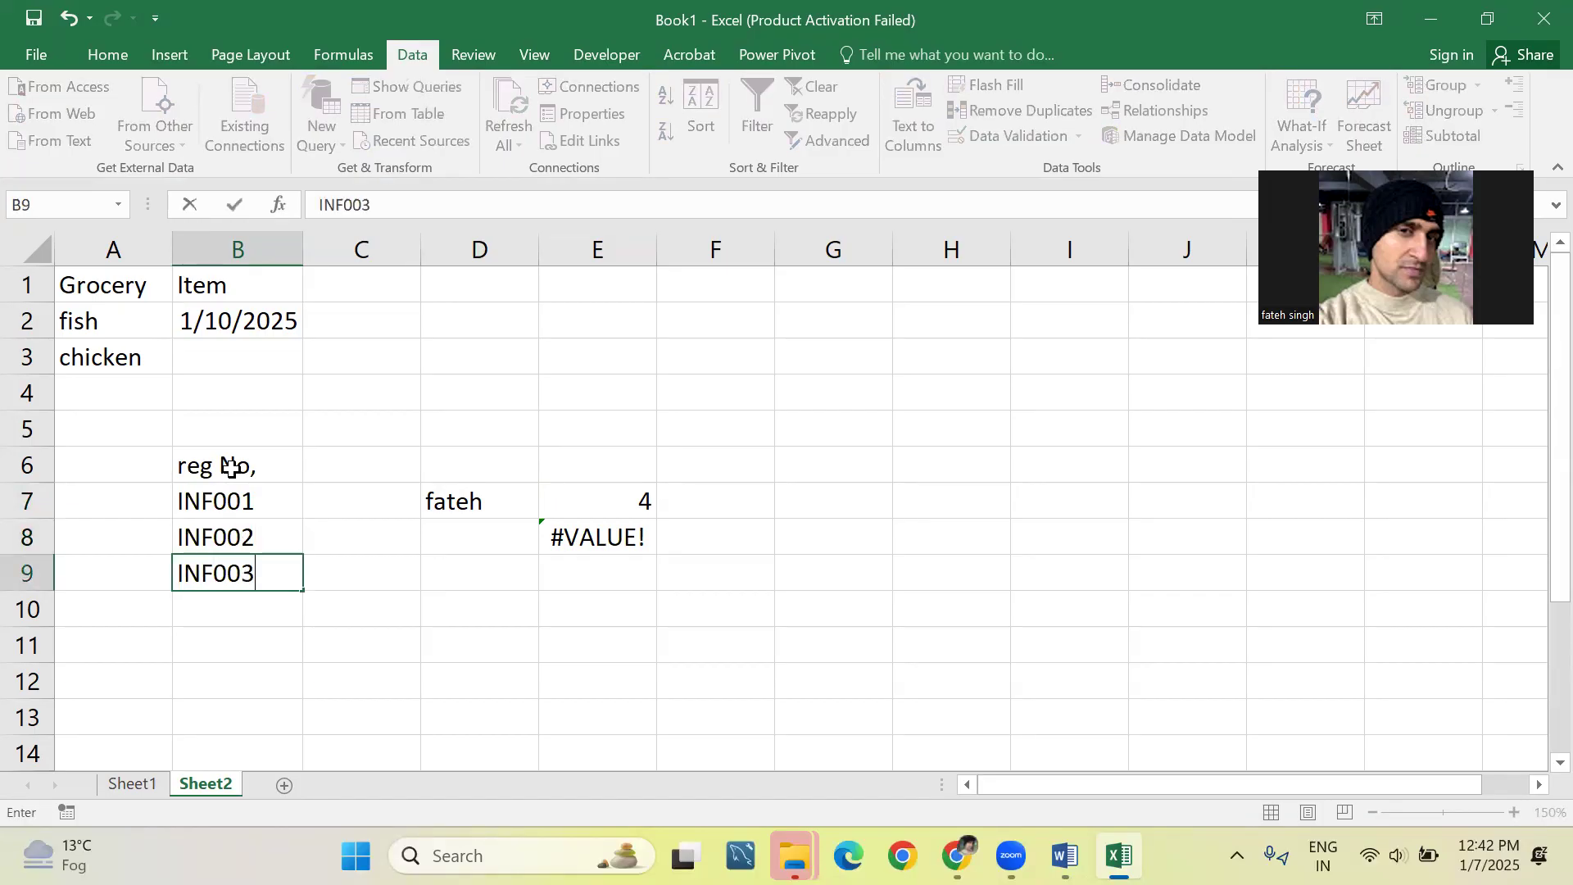
key(Return)
text(C)
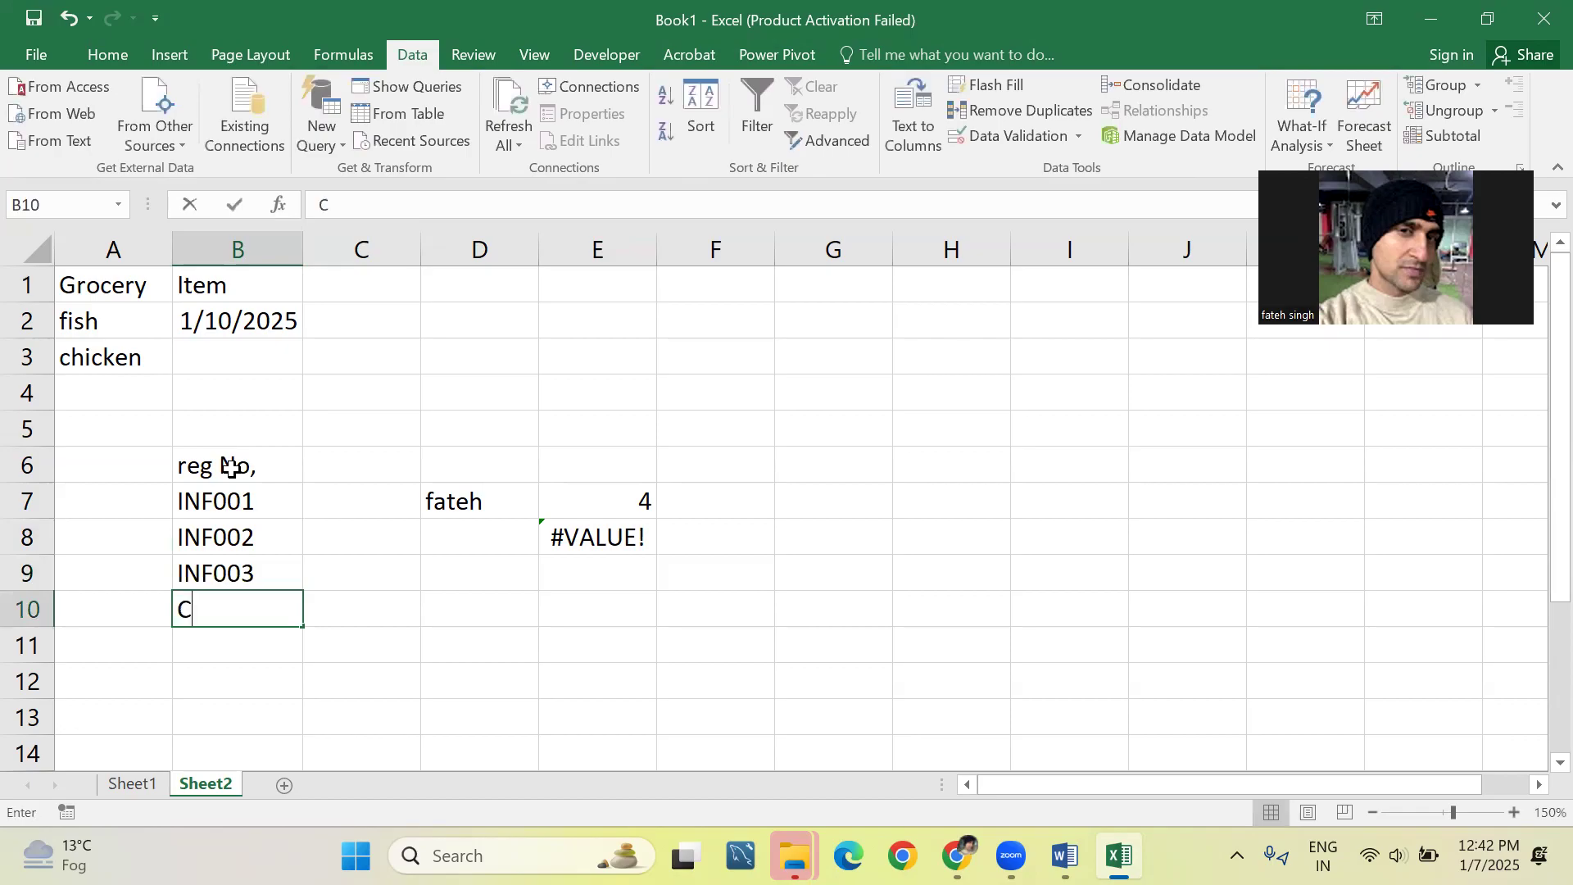
text(CI004)
key(Return)
Go through the sample codes in B7 to B10 and compare their prefixes.
key(Up)
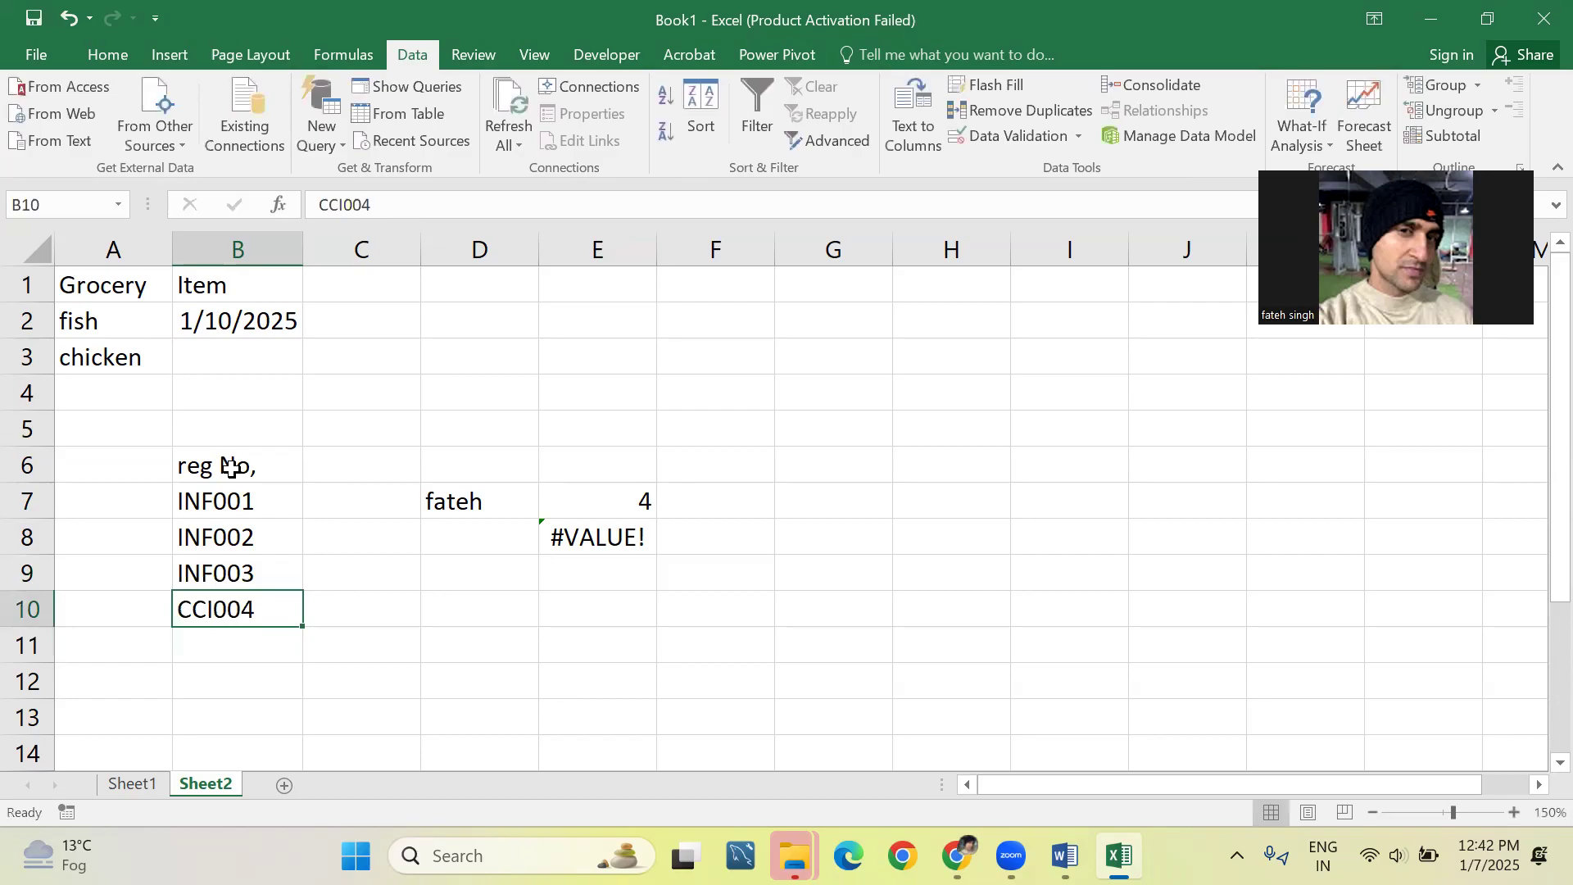
key(Up)
key(Up)
key(Up)
key(Down)
key(Down)
key(Down)
key(Up)
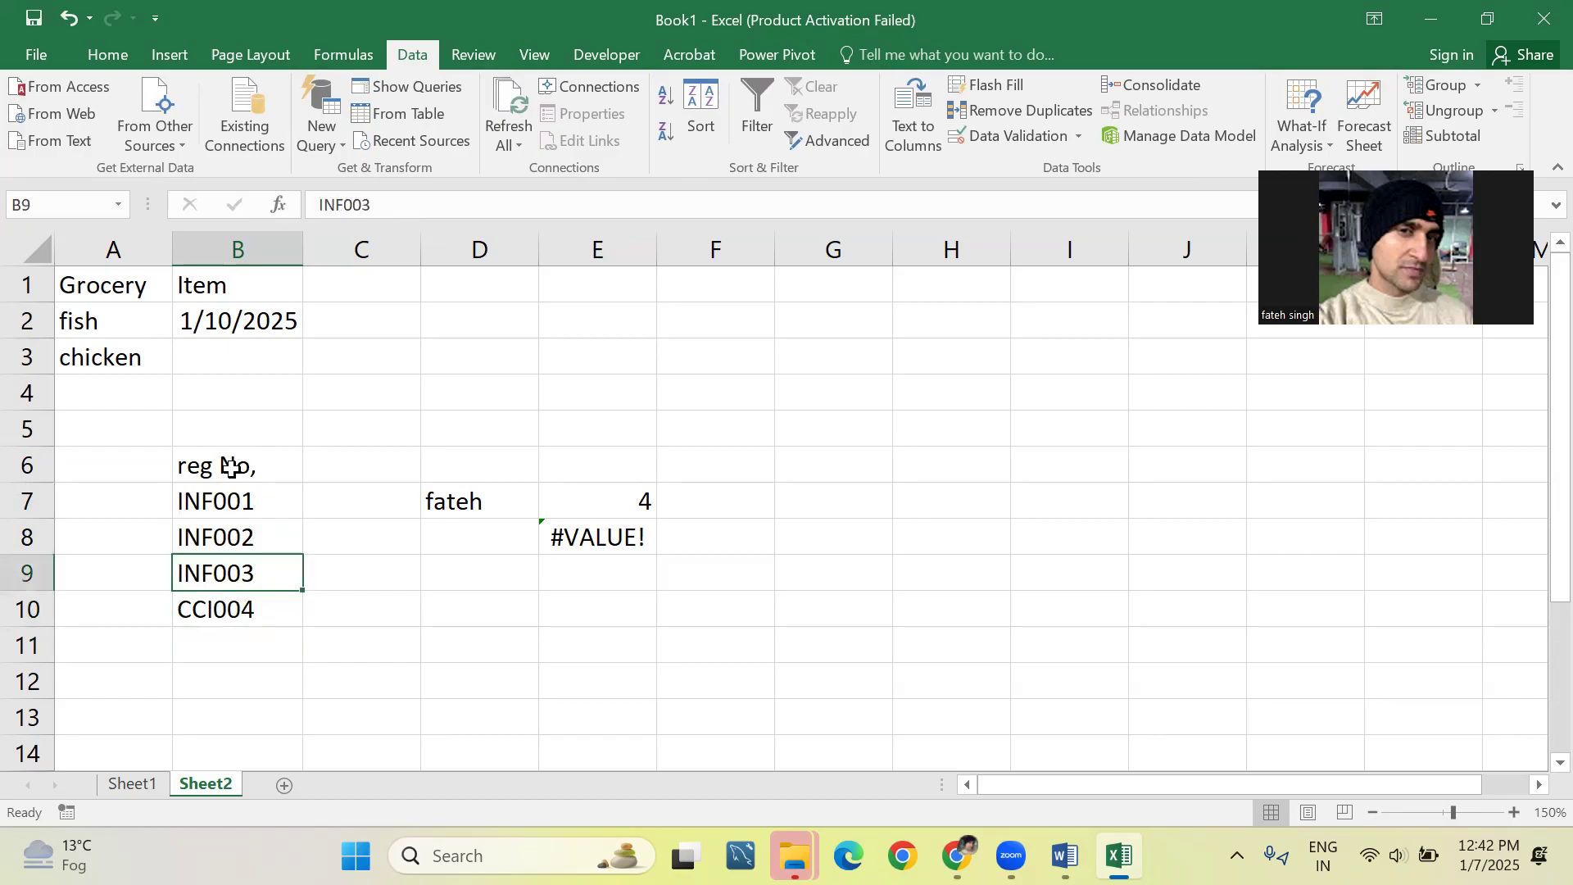
Start a data validation rule for cell B11 that allows Custom criteria.
key(Down)
key(Down)
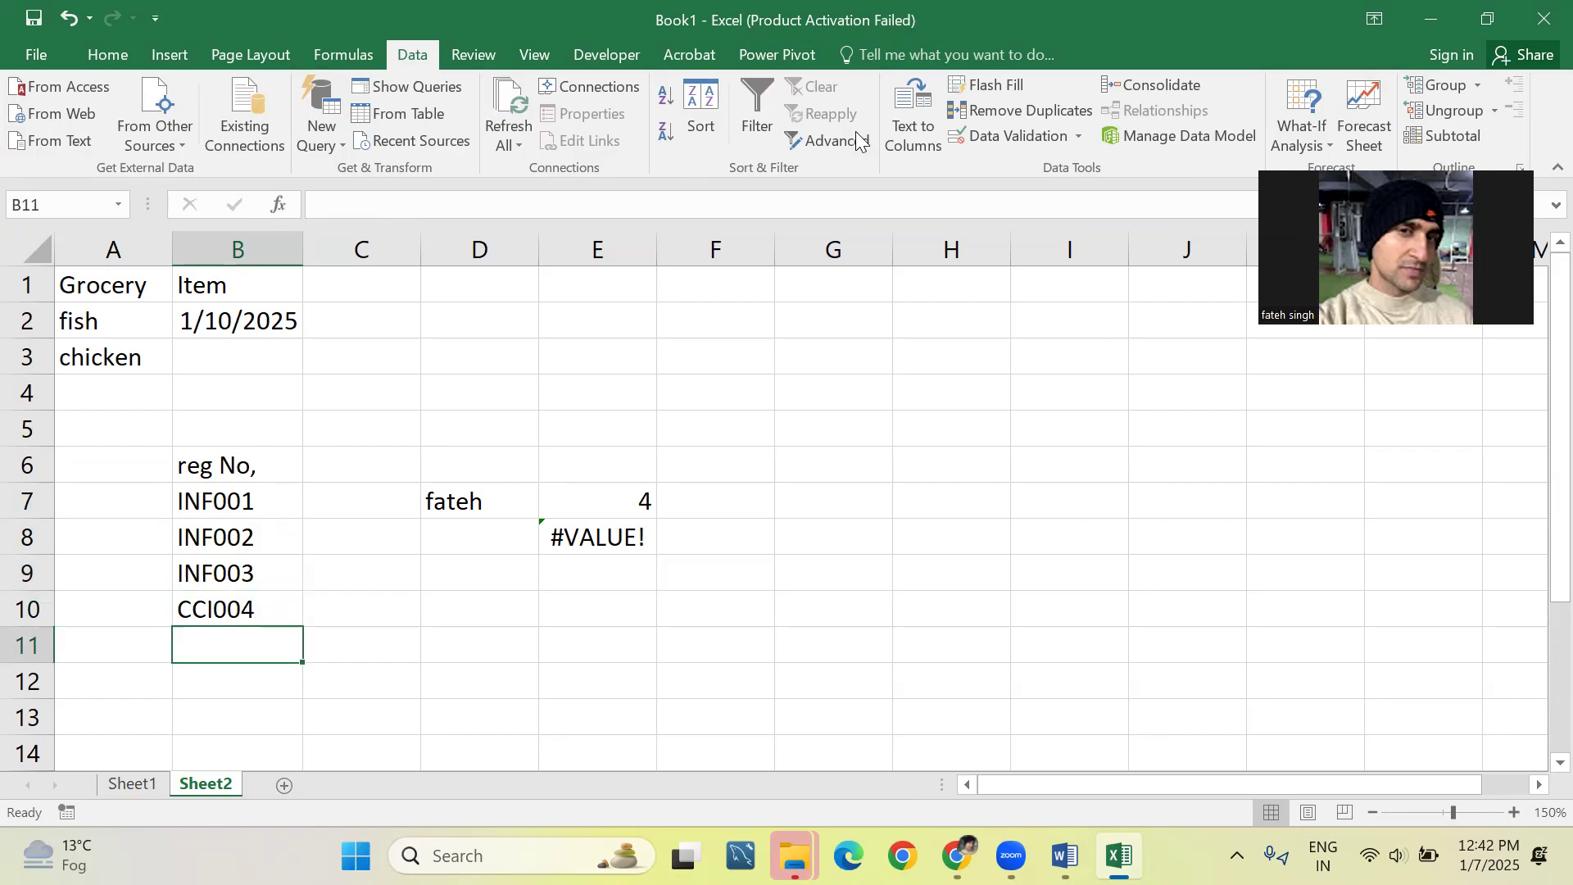
click(995, 136)
click(752, 337)
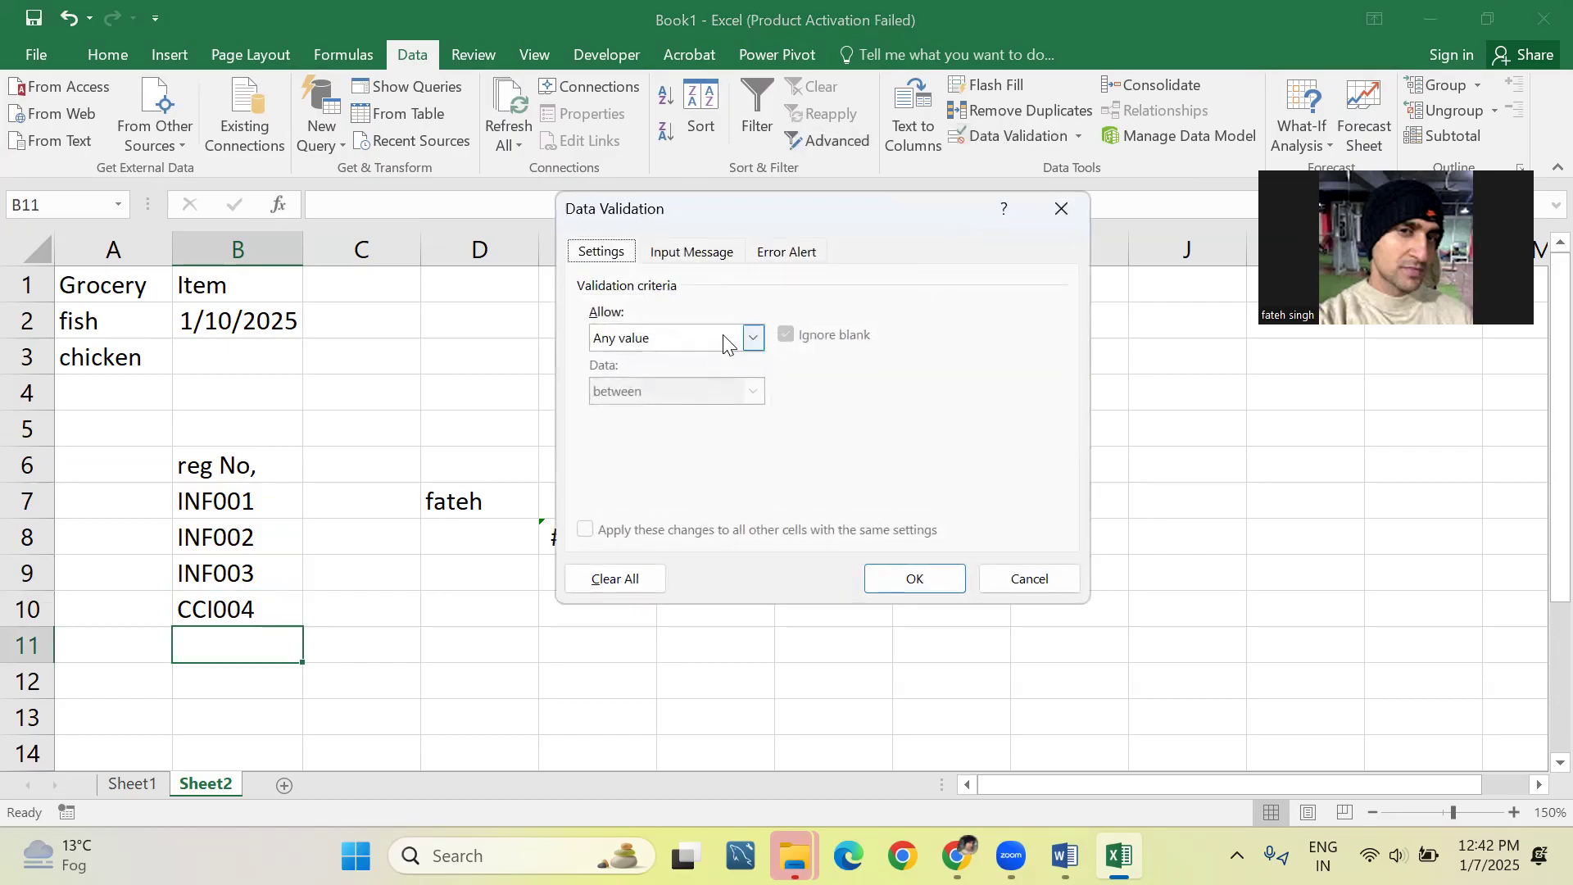
click(676, 479)
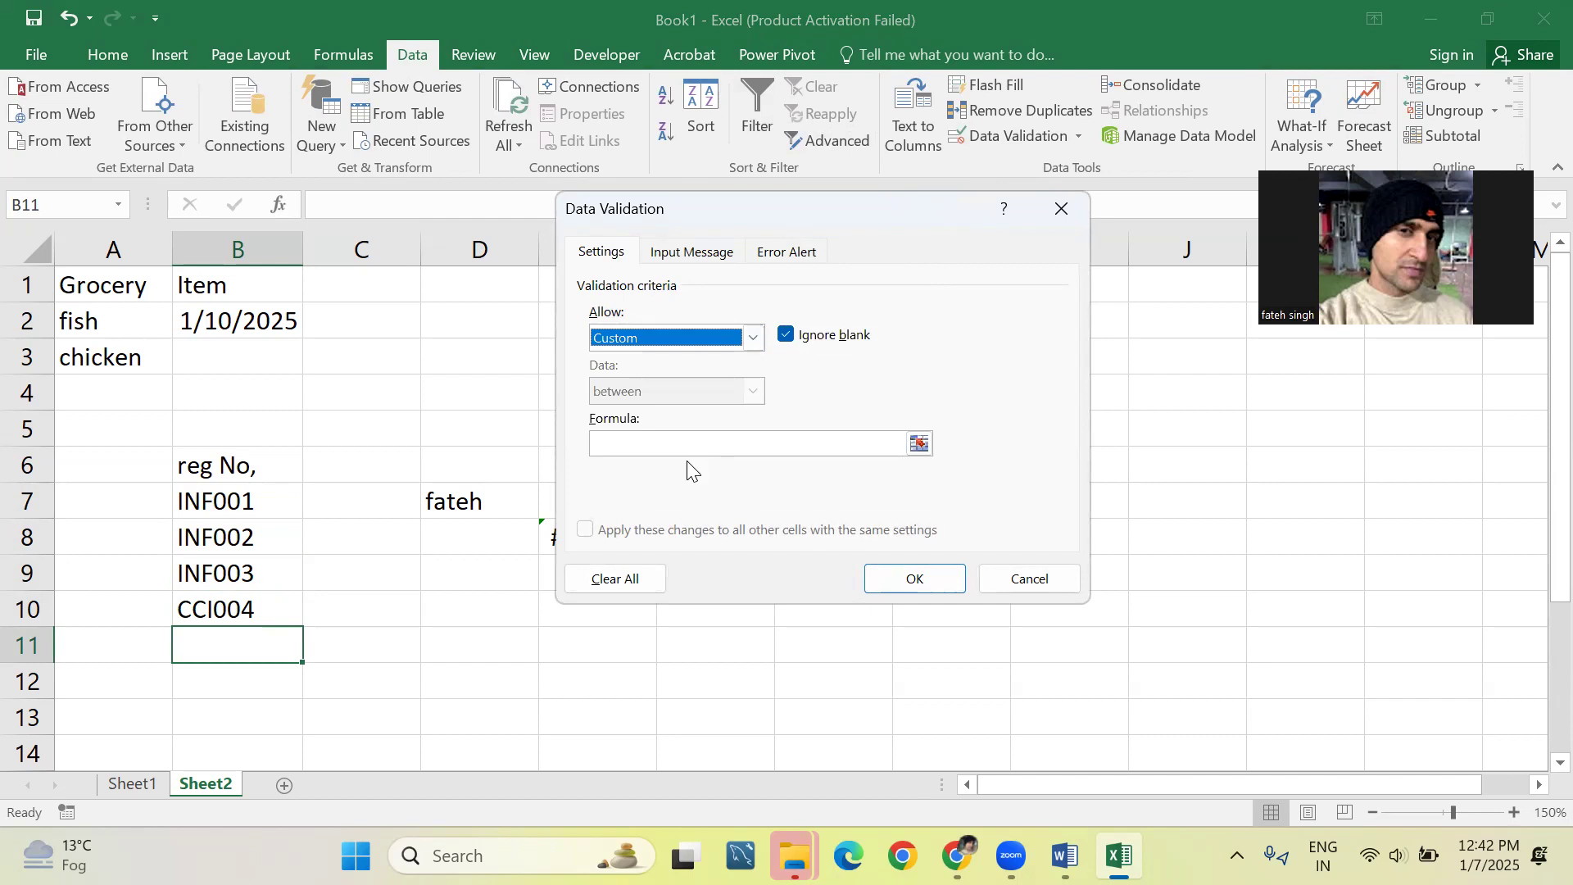
click(703, 438)
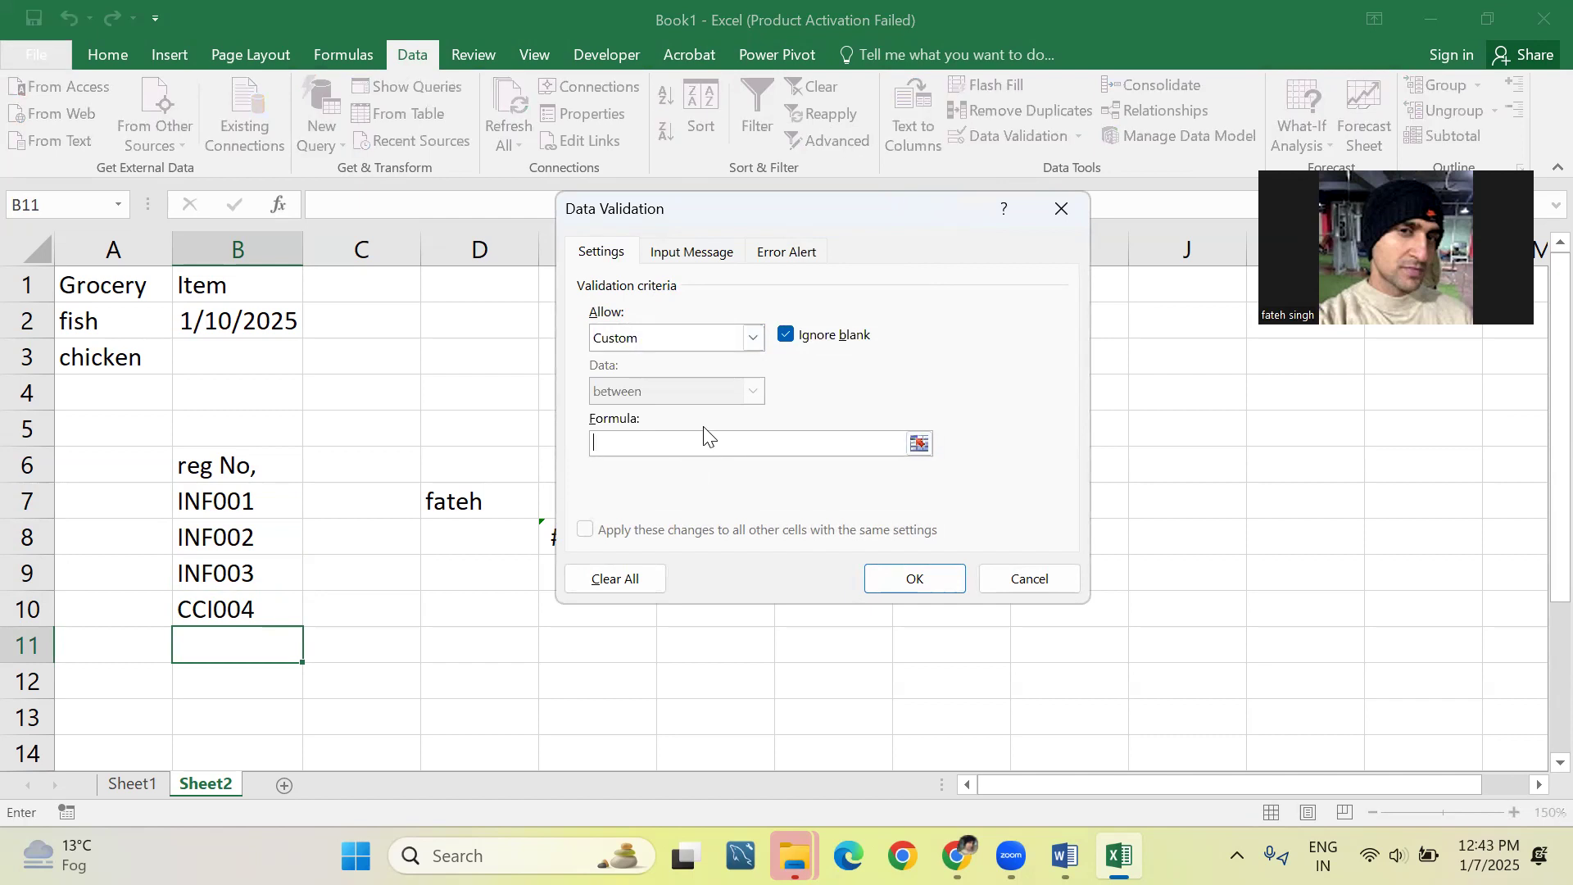
Consult the example rule in the Word document, enter =isnumber( find(B11,"INF")) as the validation formula for B11, and apply the rule.
text(=isnumber()
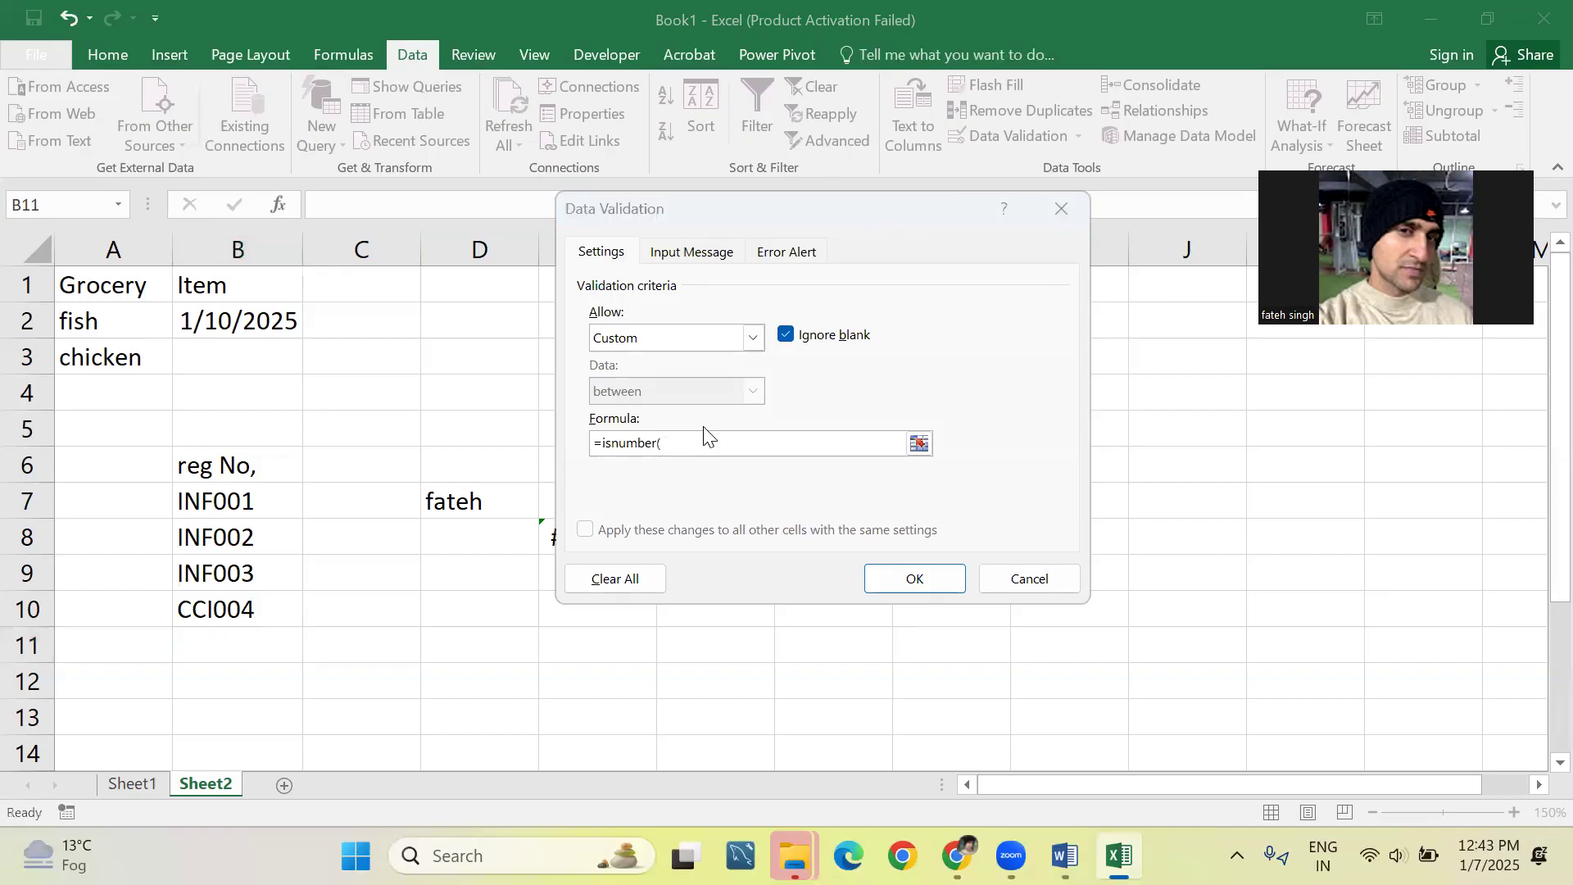
key(alt+Tab)
key(alt+Tab)
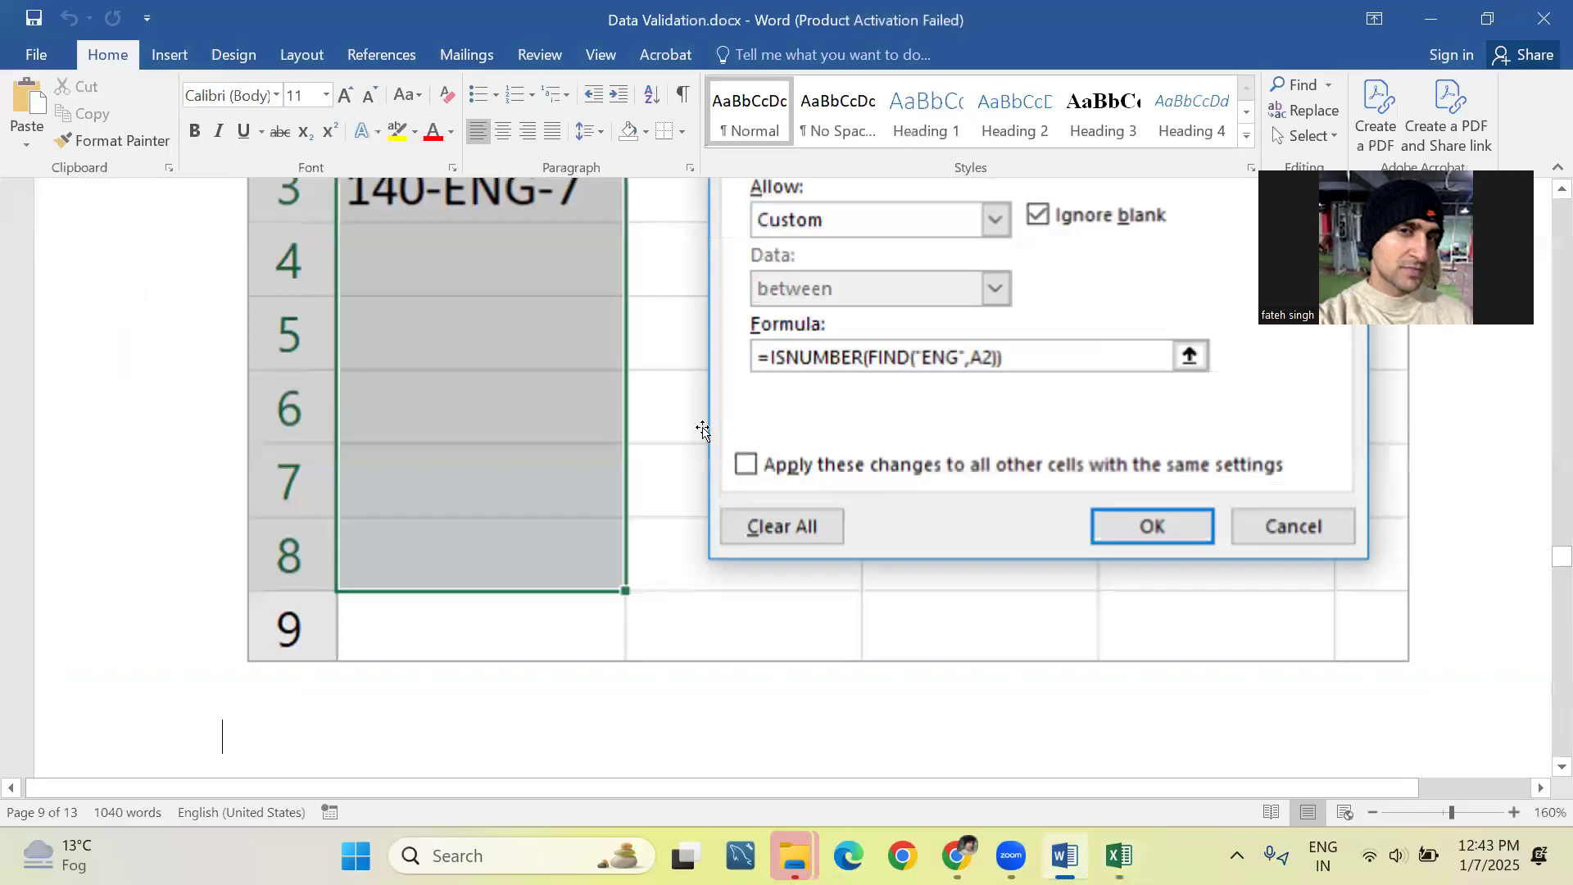
key(alt+Tab)
text(find()
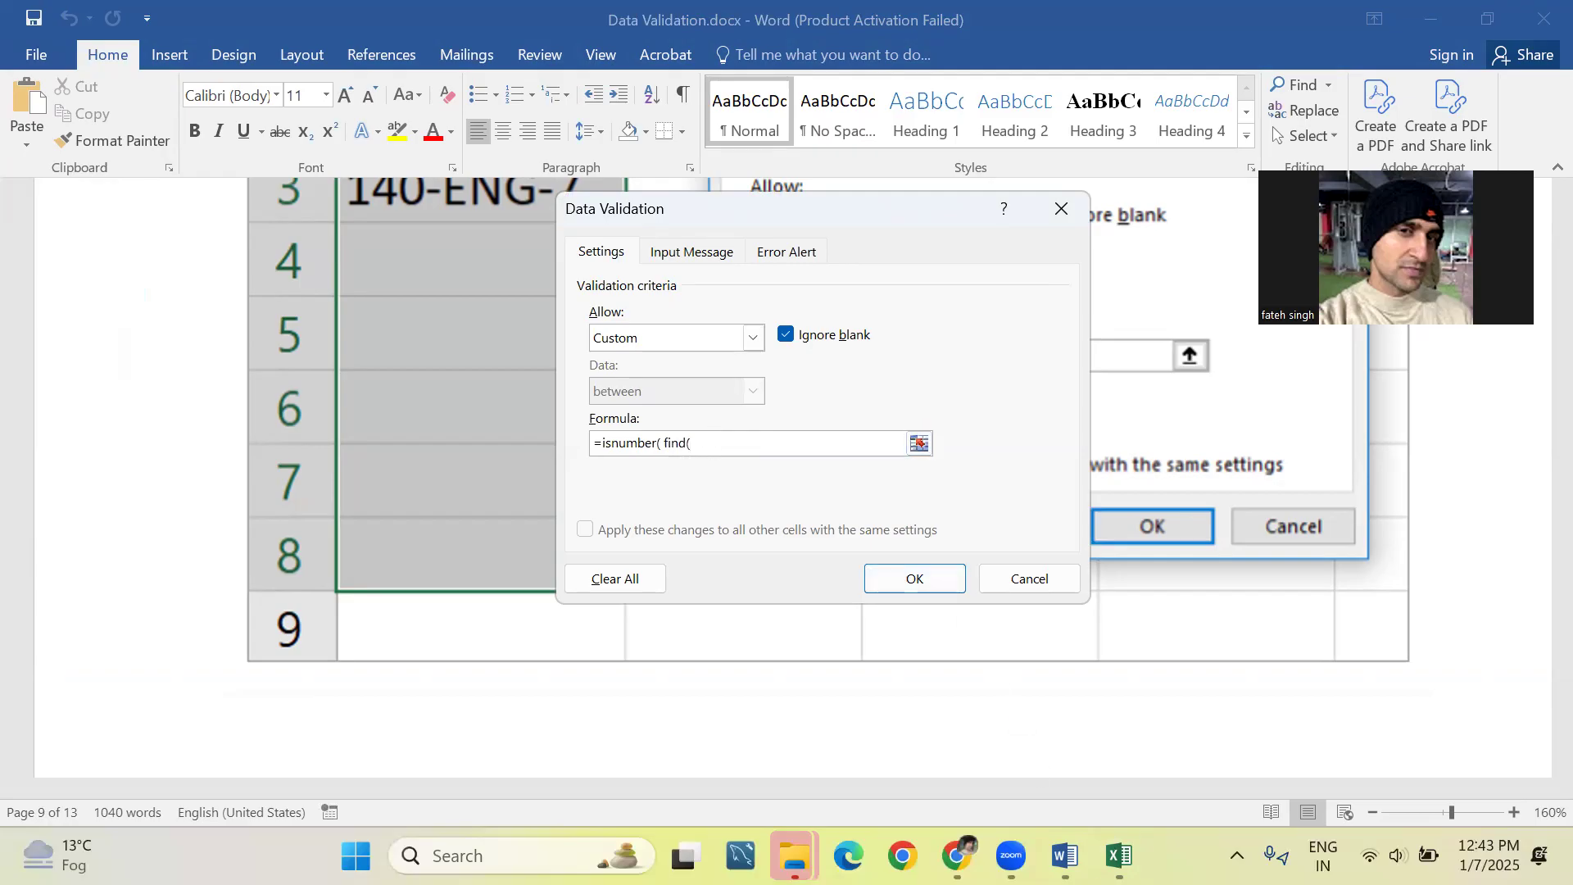
click(1118, 856)
click(277, 642)
text(,)
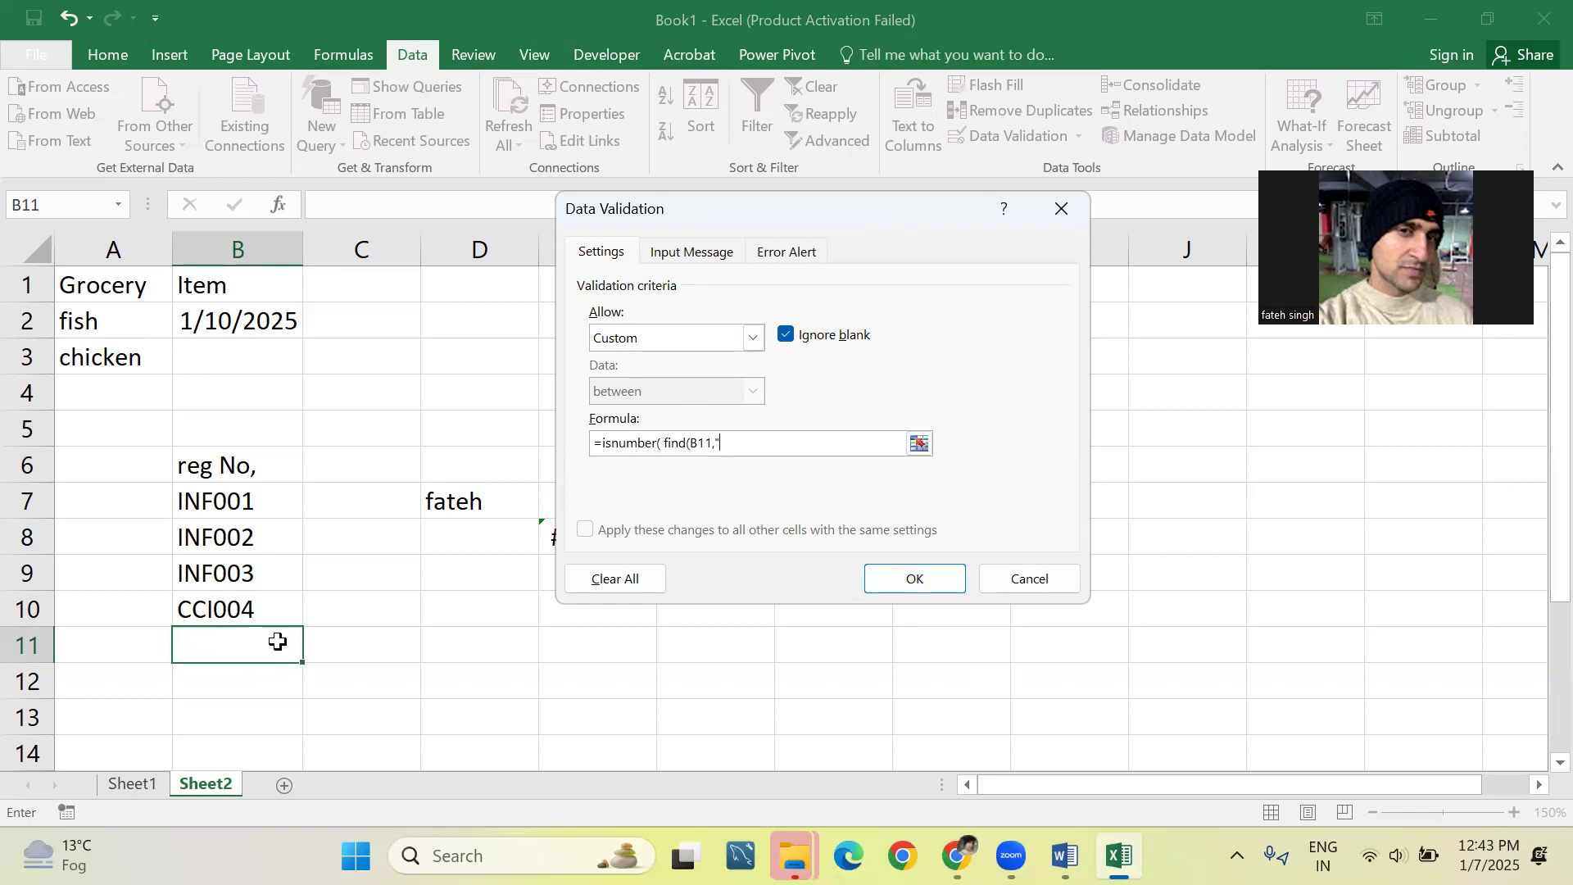
text("INF")))
key(Return)
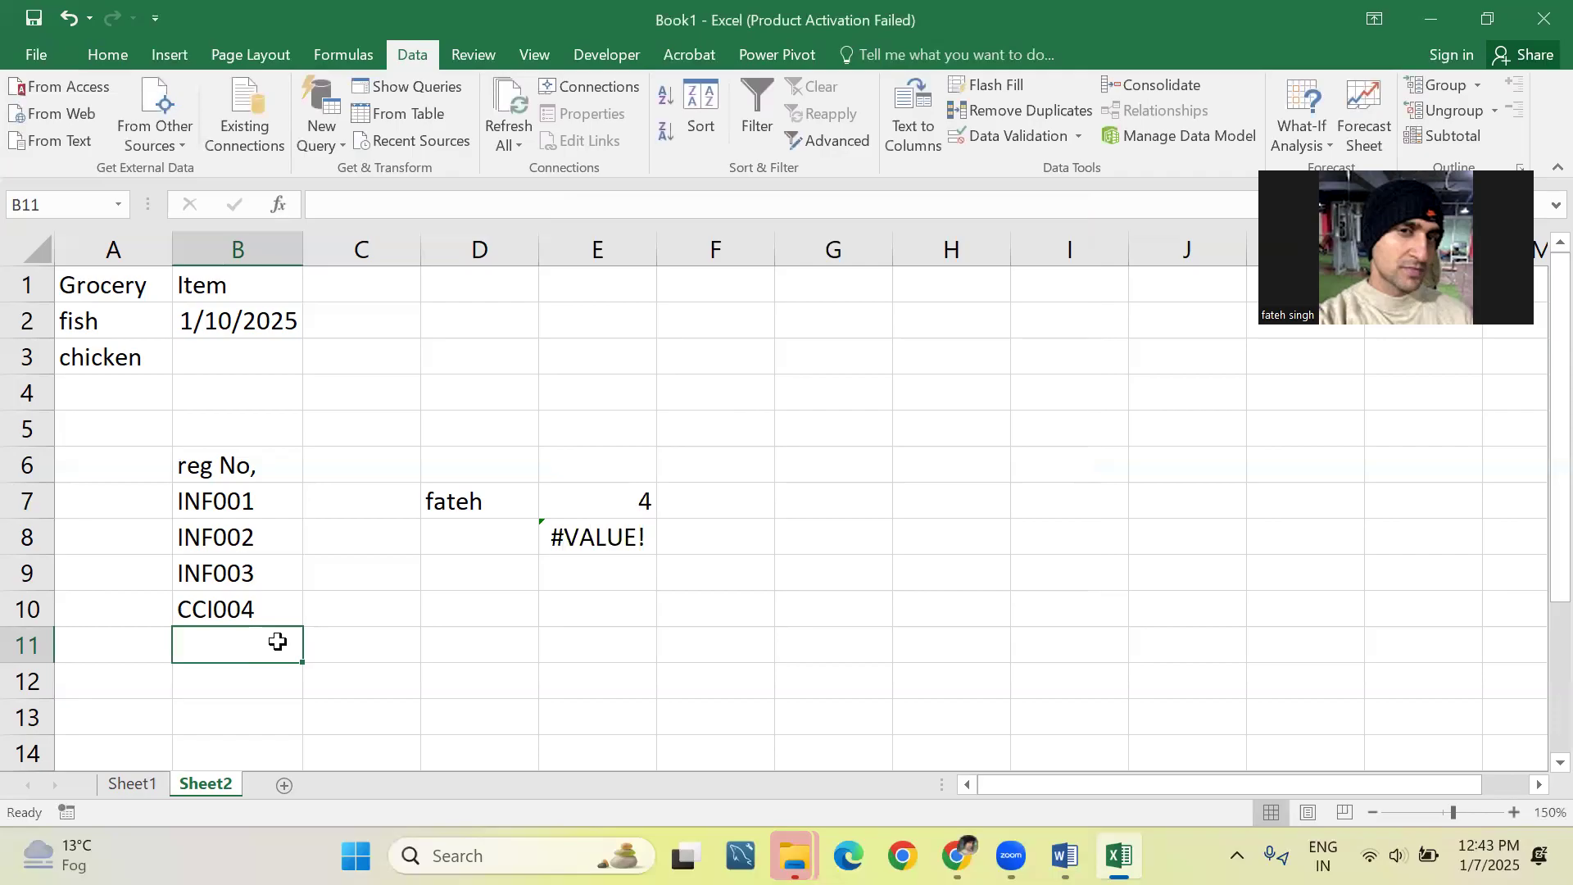
Test the validation rule by trying to enter INF1001 in cell B11, and cancel the entry.
text(INF1001)
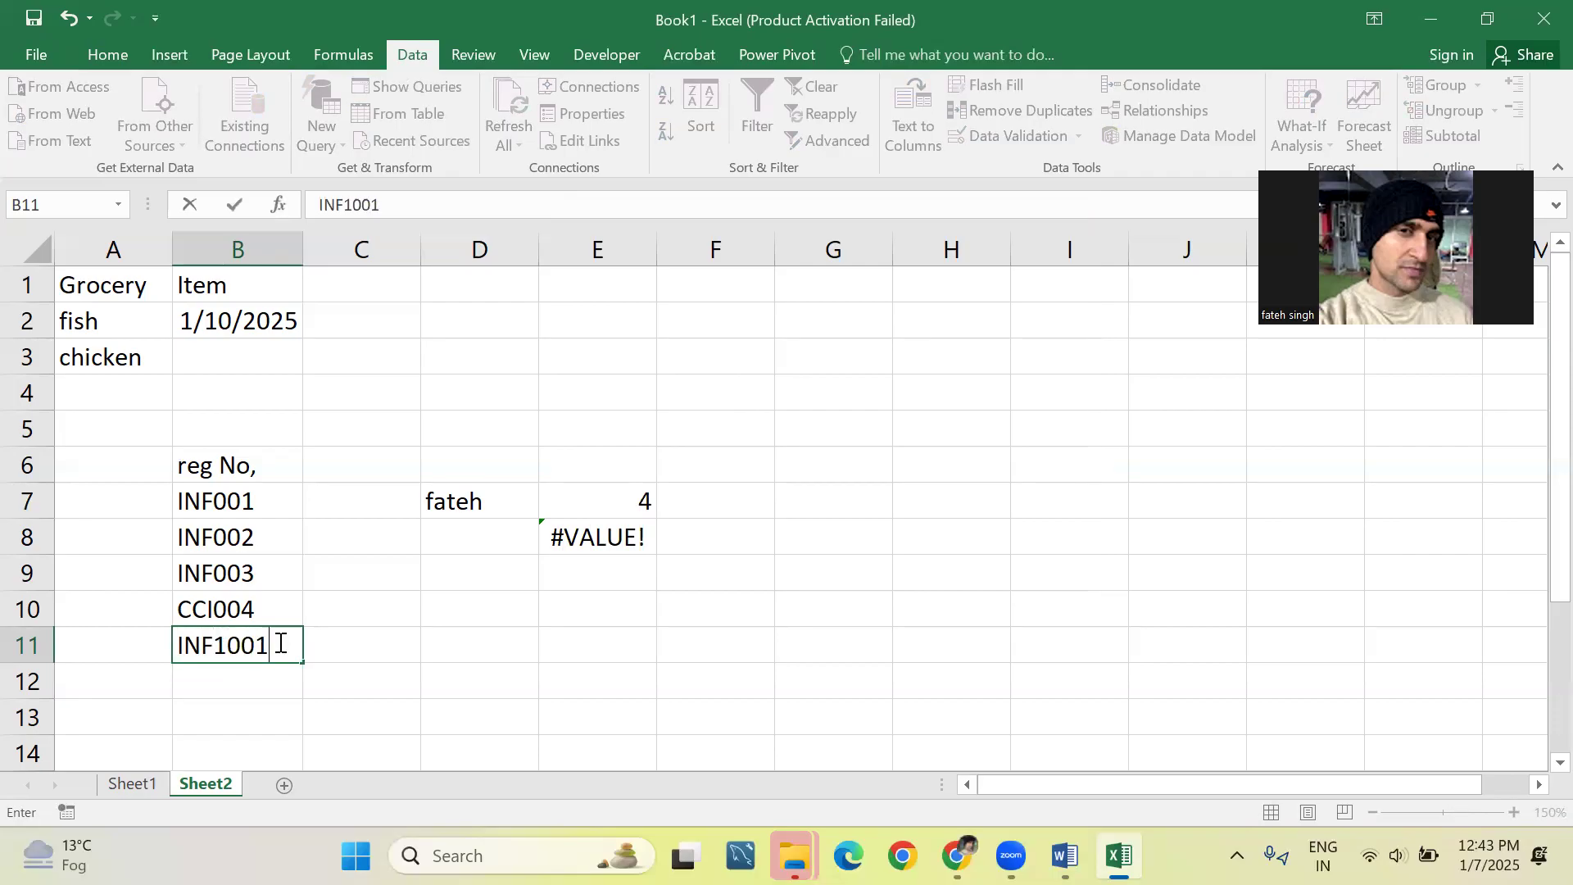
key(Return)
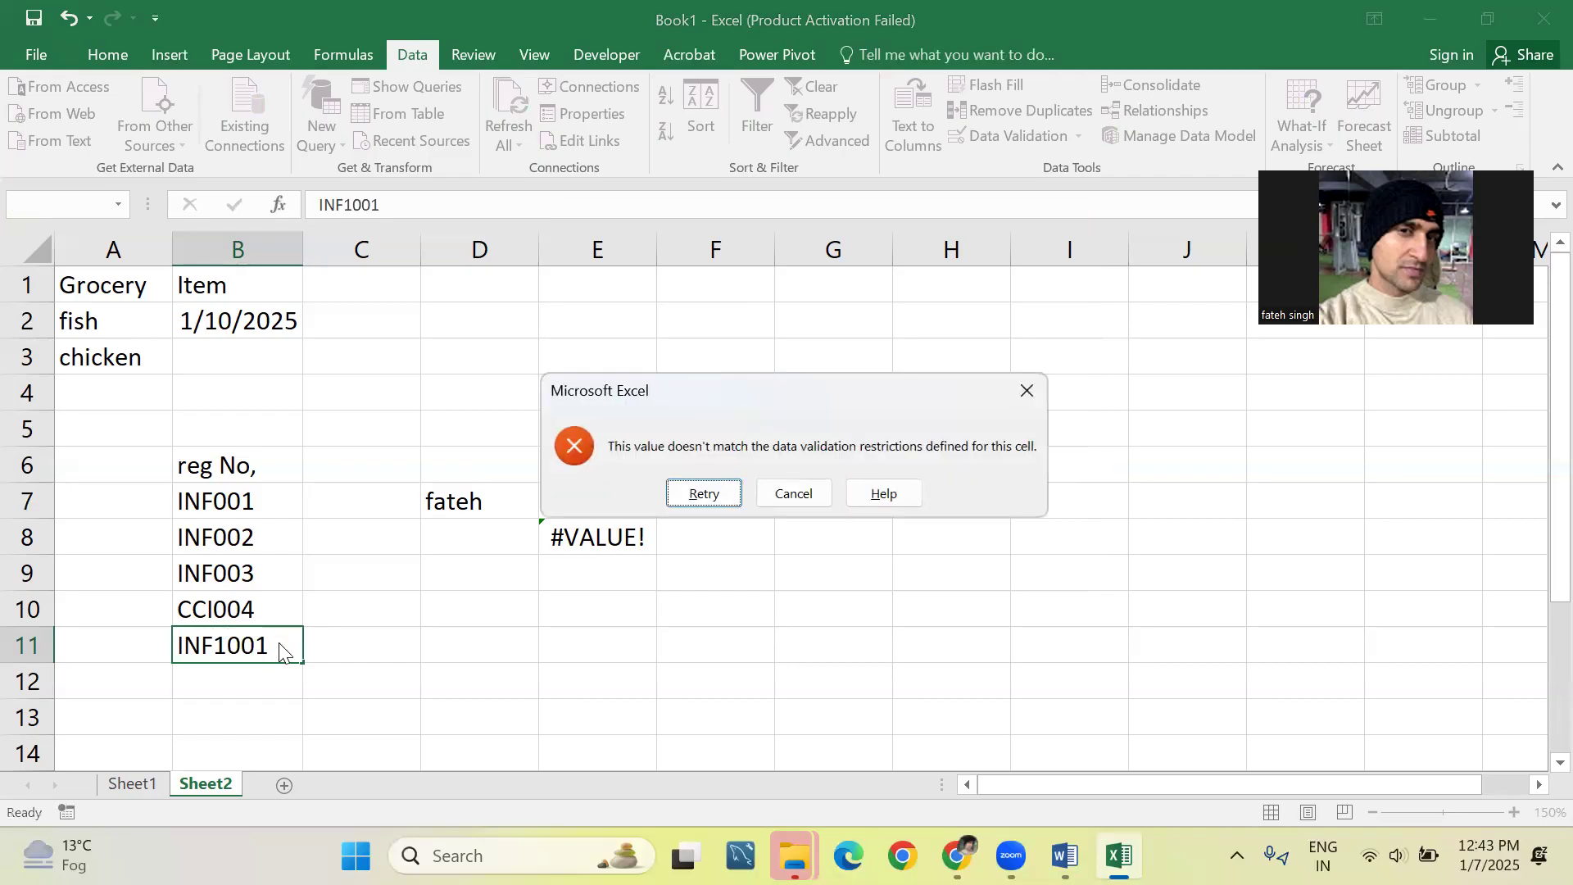
key(Return)
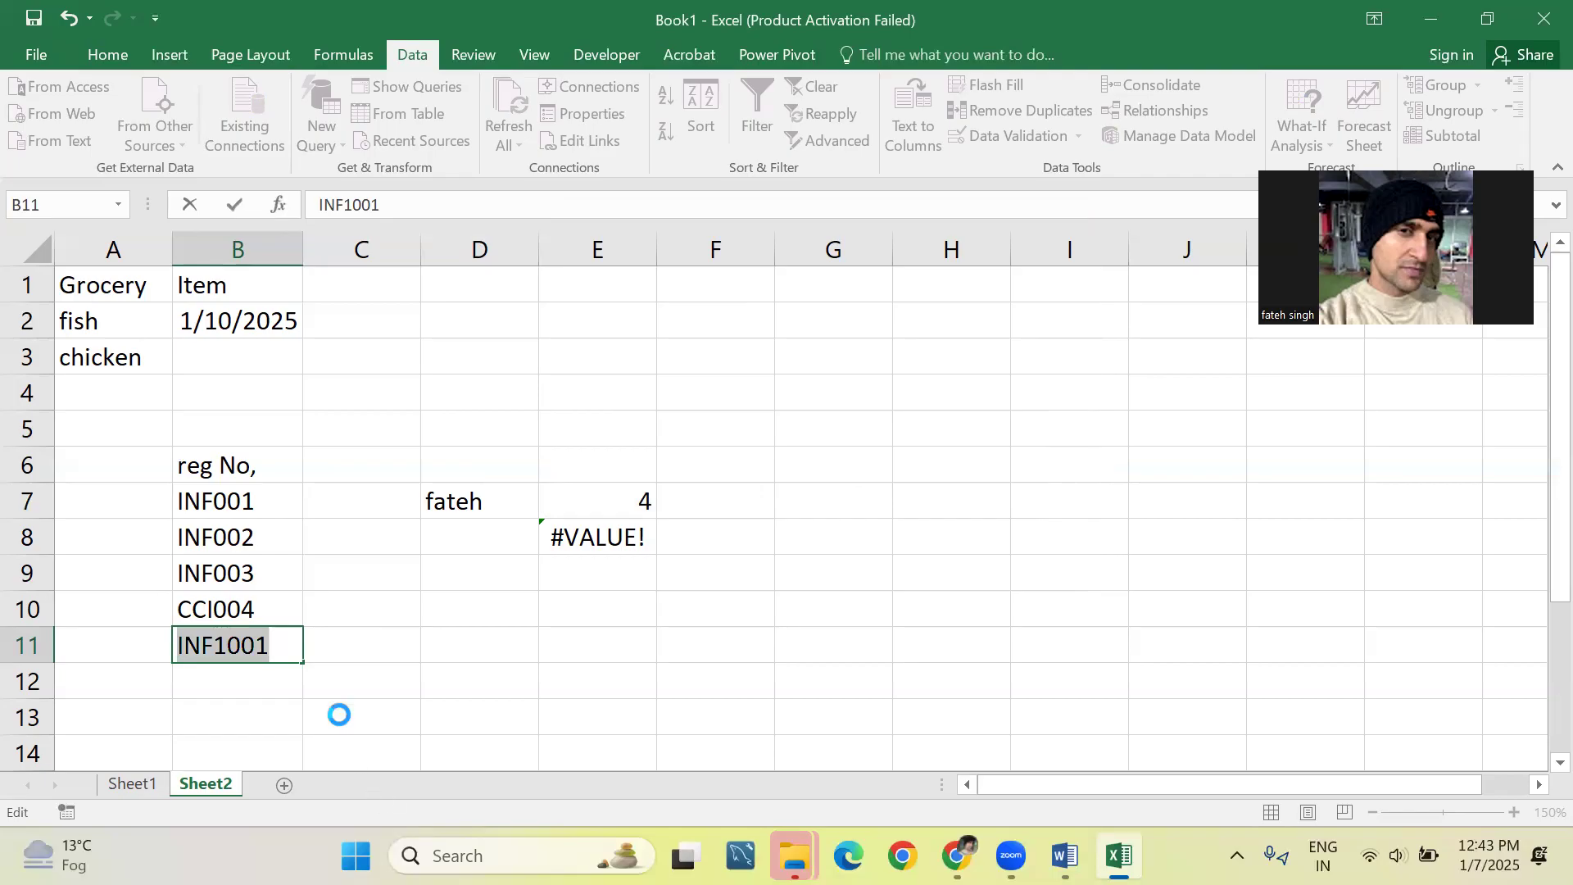
key(Return)
click(793, 493)
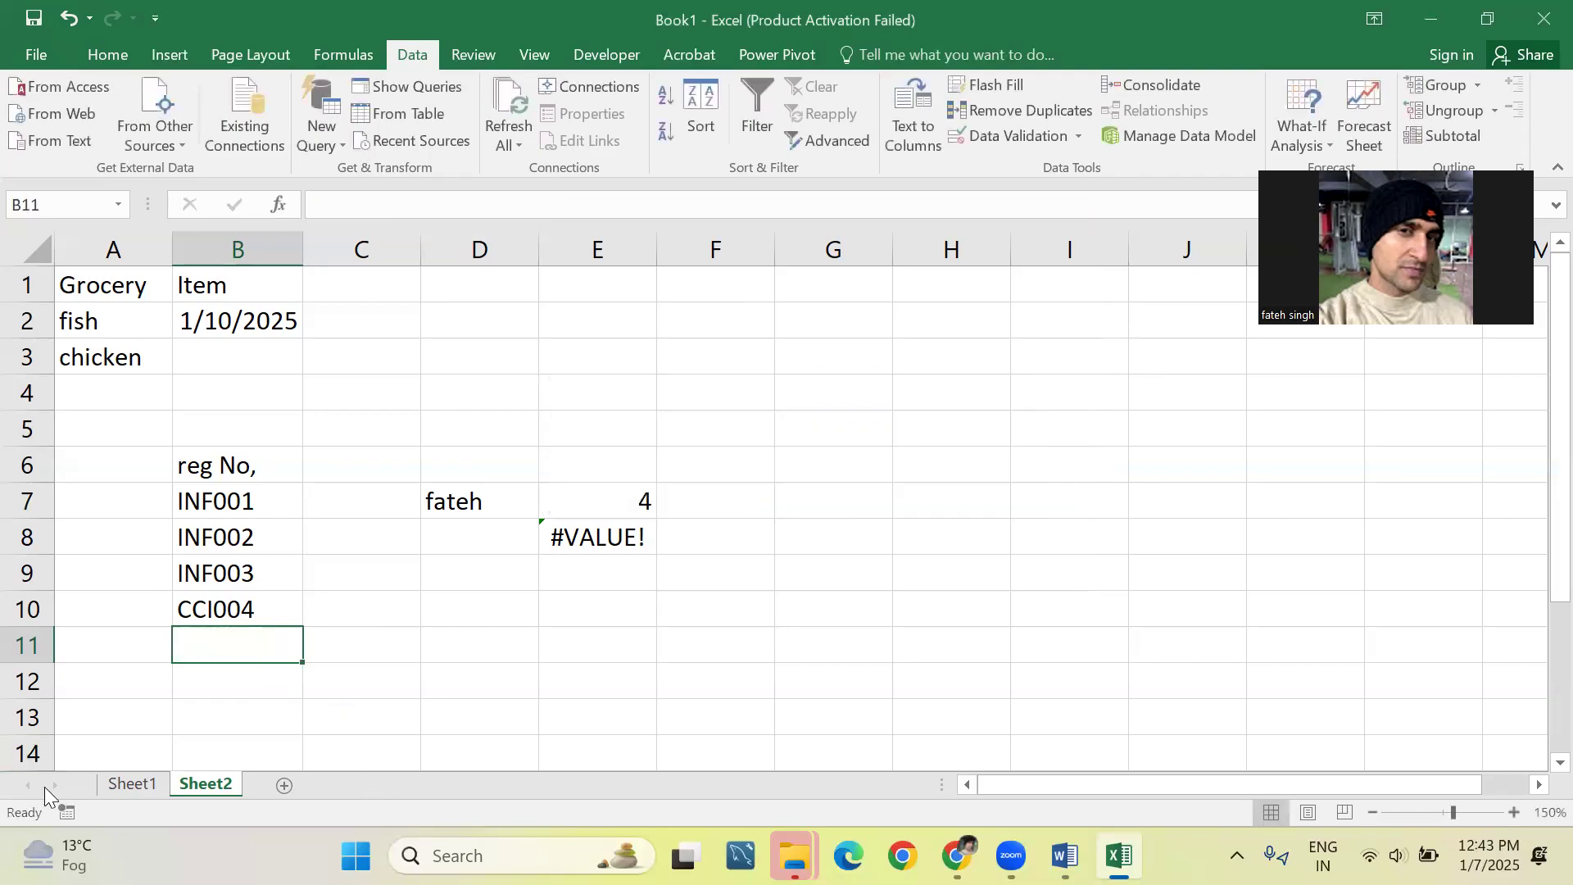
Reopen the data validation settings of cell B11 and check its custom formula.
click(205, 690)
click(235, 648)
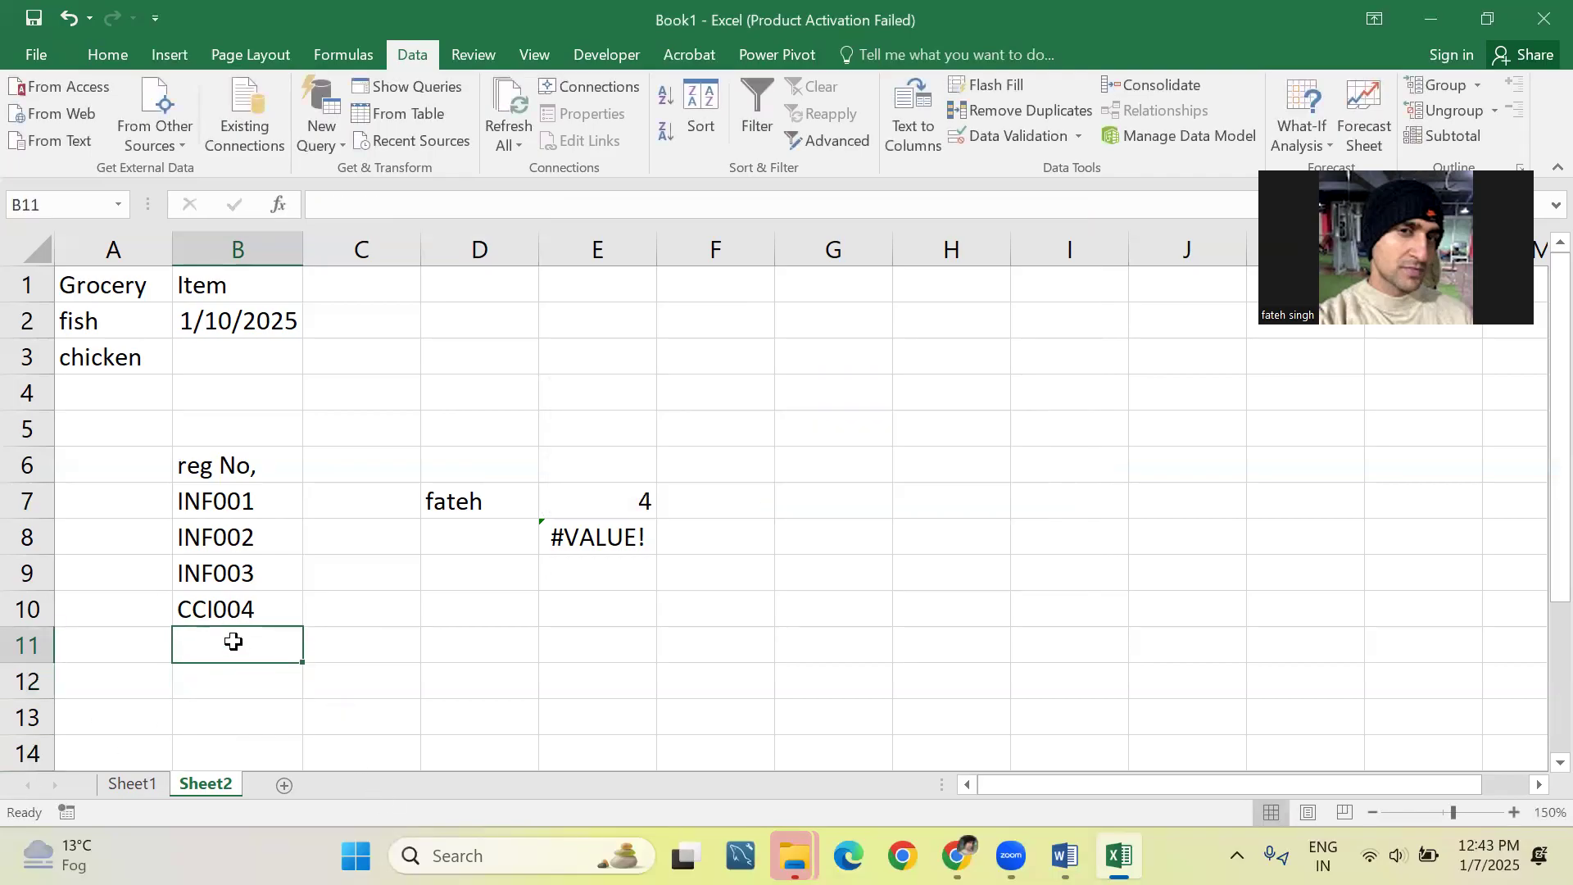
click(1006, 138)
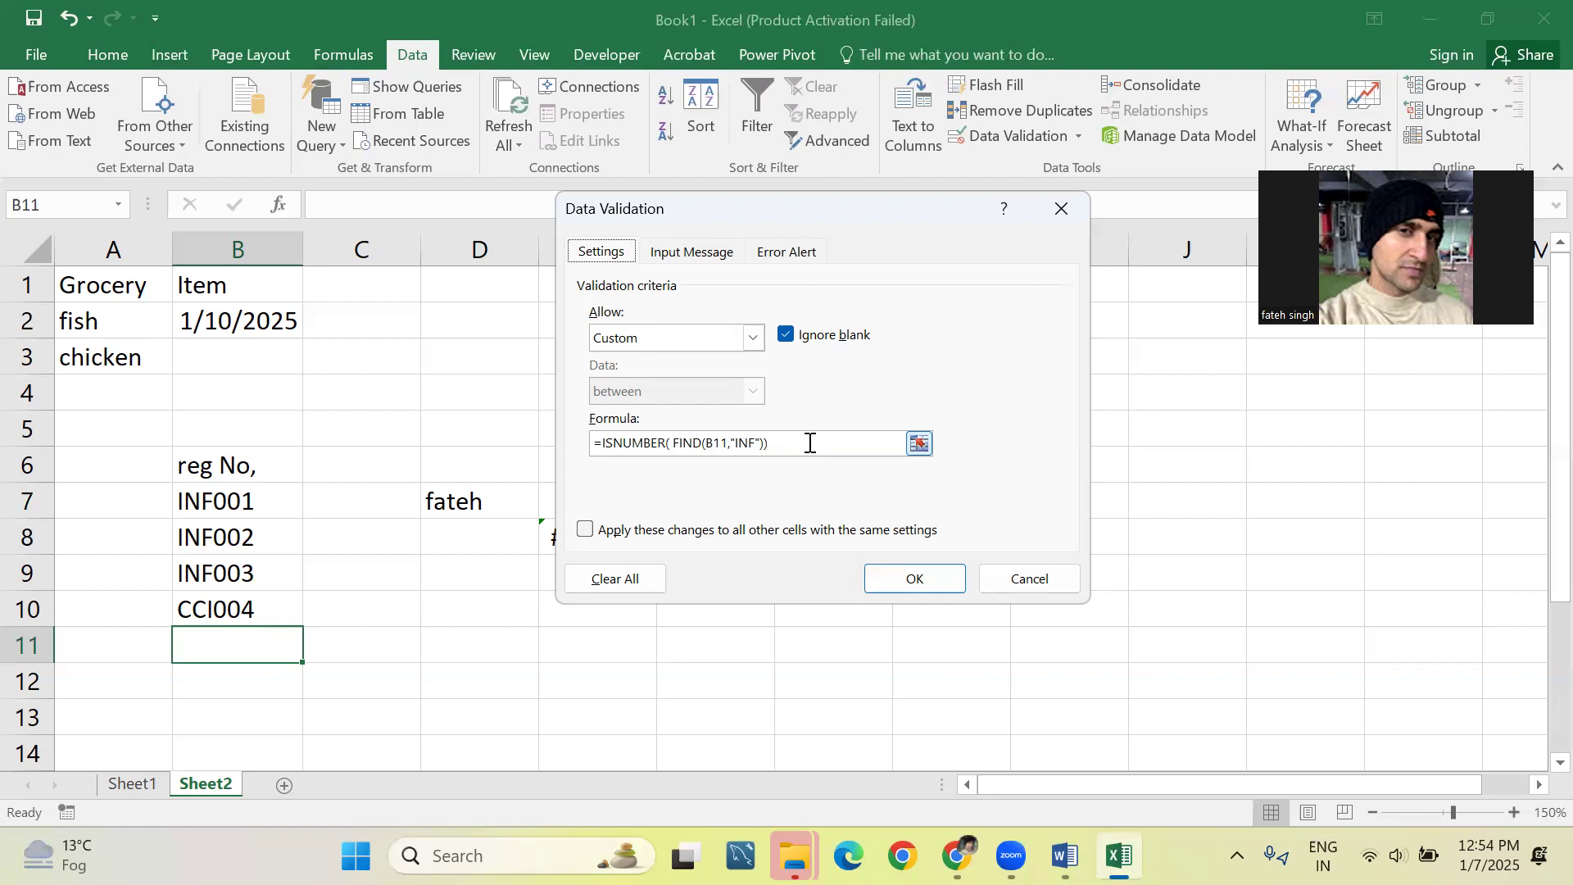
mouse_move(80, 859)
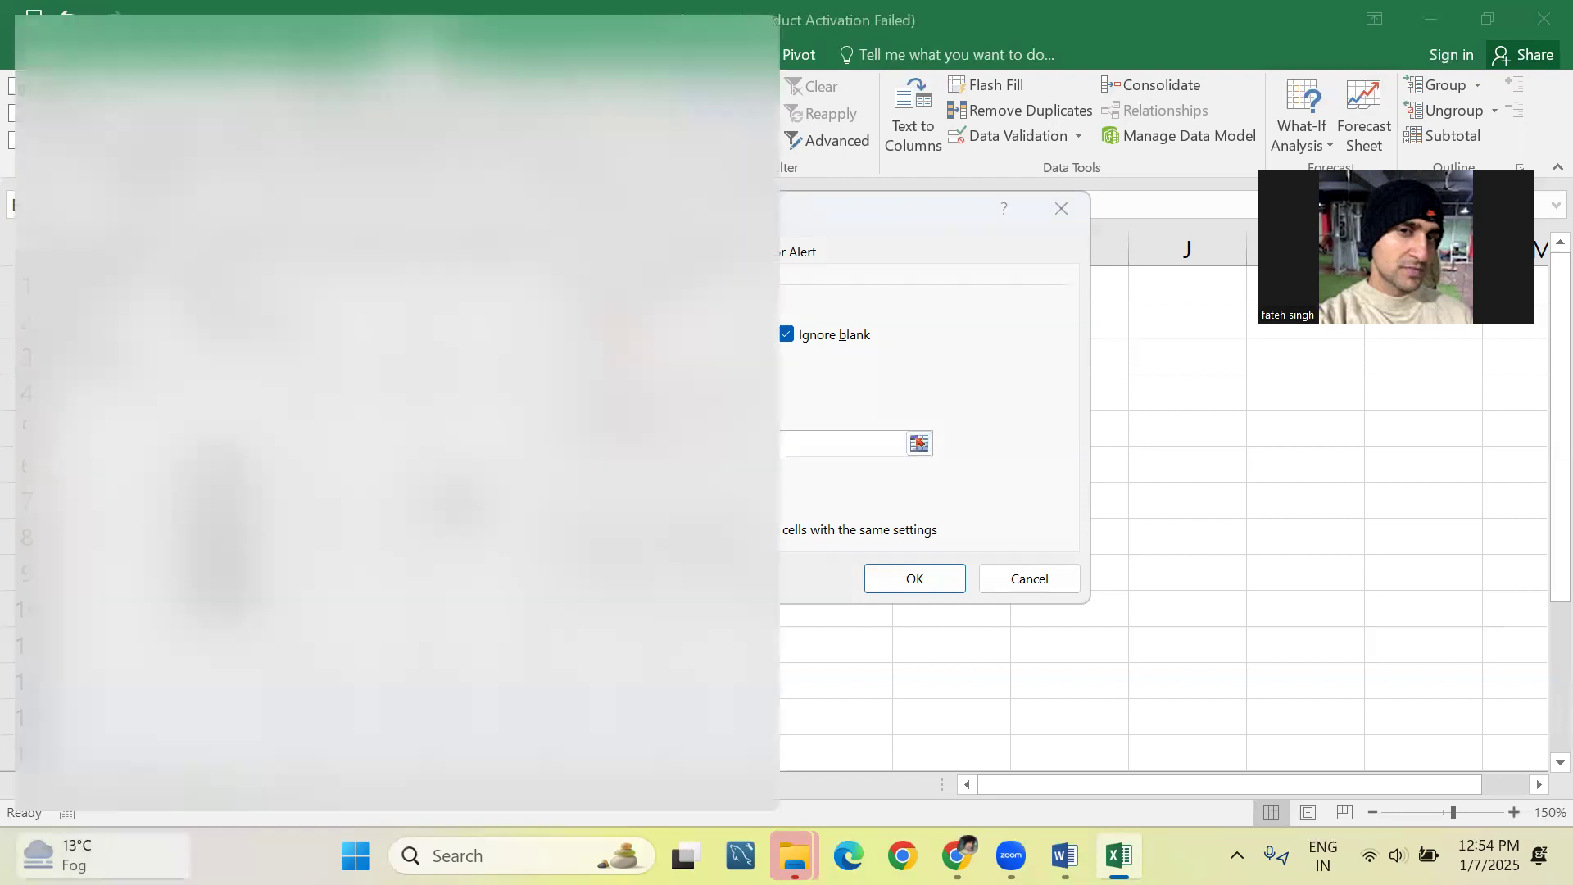